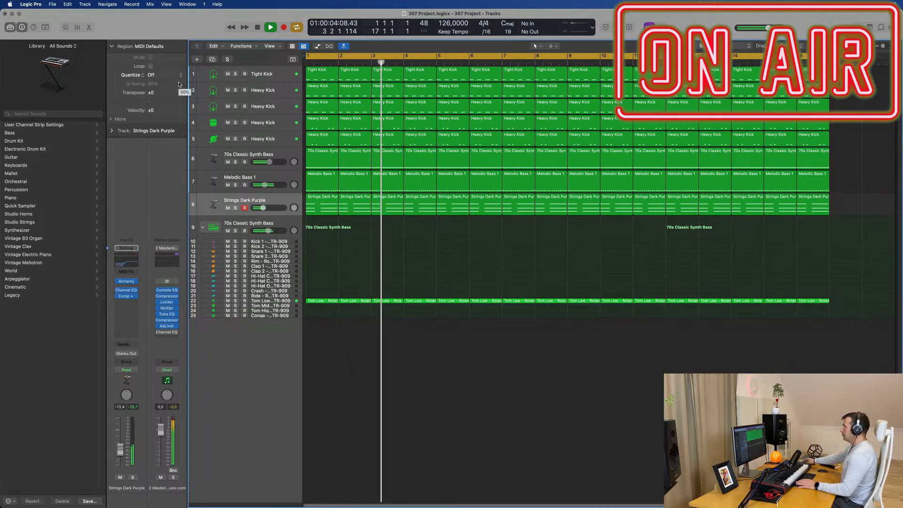
# Mute the Strings Dark Purple track and solo tracks 1 to 3, the Tight Kick and the first two Heavy Kicks.
pyautogui.click(227, 207)
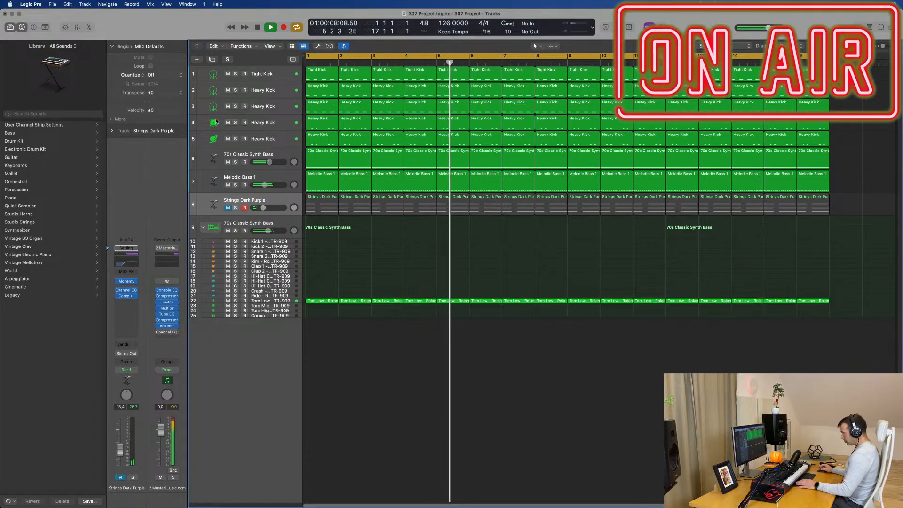
pyautogui.click(235, 73)
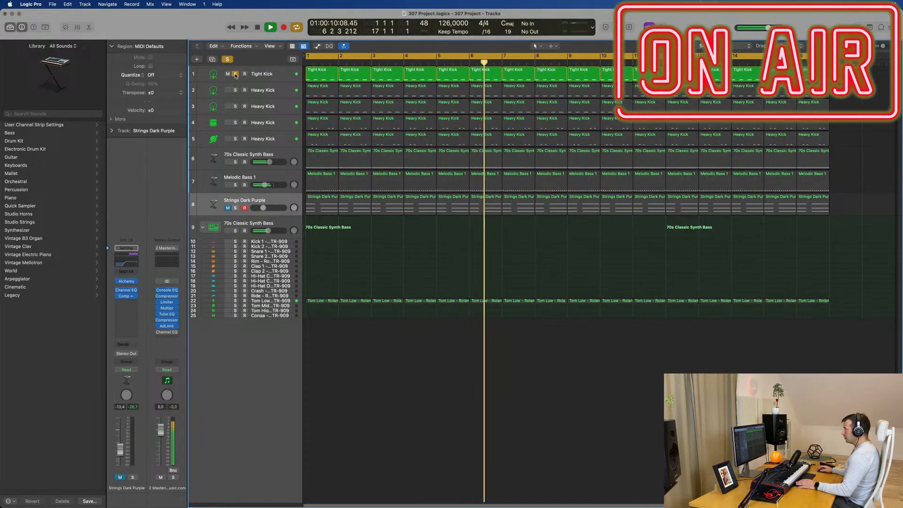
pyautogui.click(235, 91)
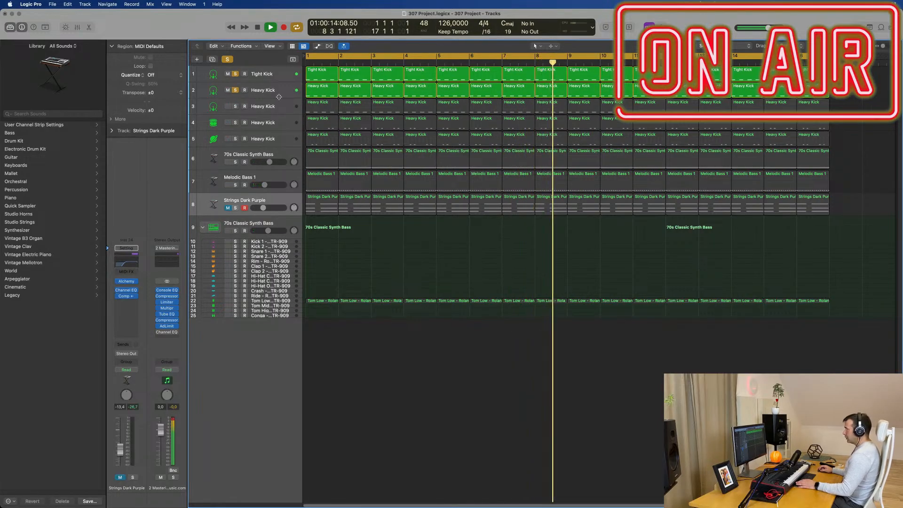
pyautogui.click(236, 107)
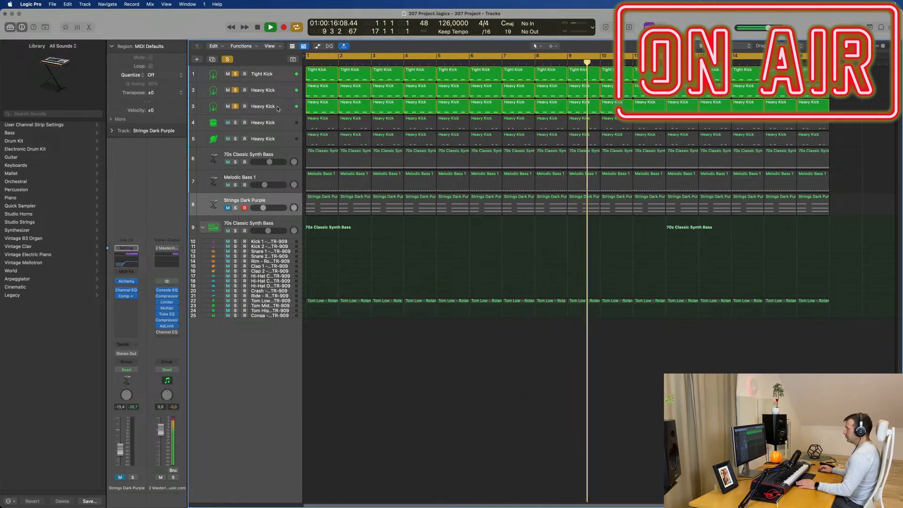
pyautogui.click(282, 108)
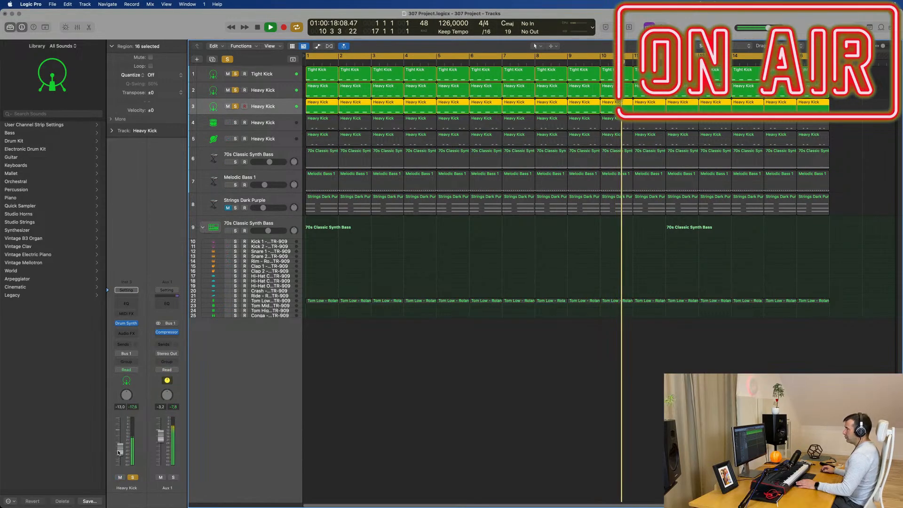
pyautogui.moveTo(120, 469); pyautogui.dragTo(120, 474)
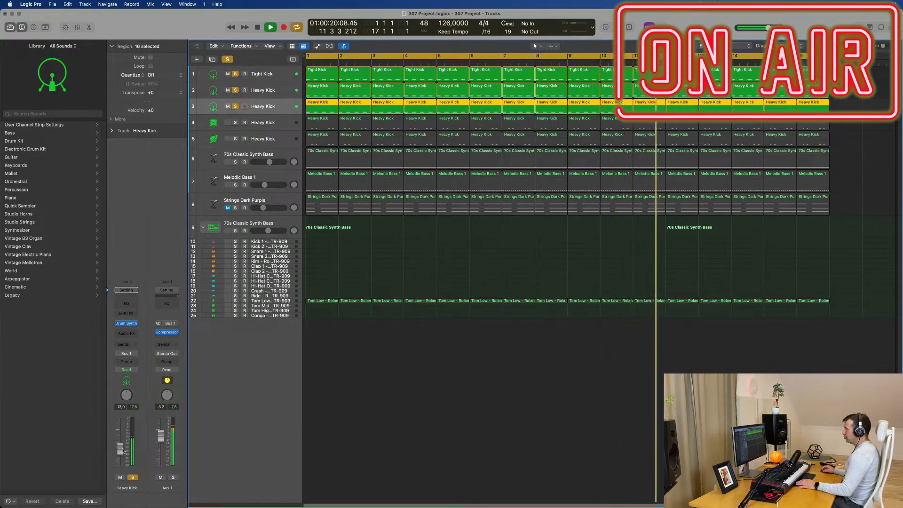
# Add the two remaining Heavy Kick tracks, 4 and 5, and the 70s Classic Synth Bass on track 6 to the solo group.
pyautogui.click(282, 123)
pyautogui.click(235, 122)
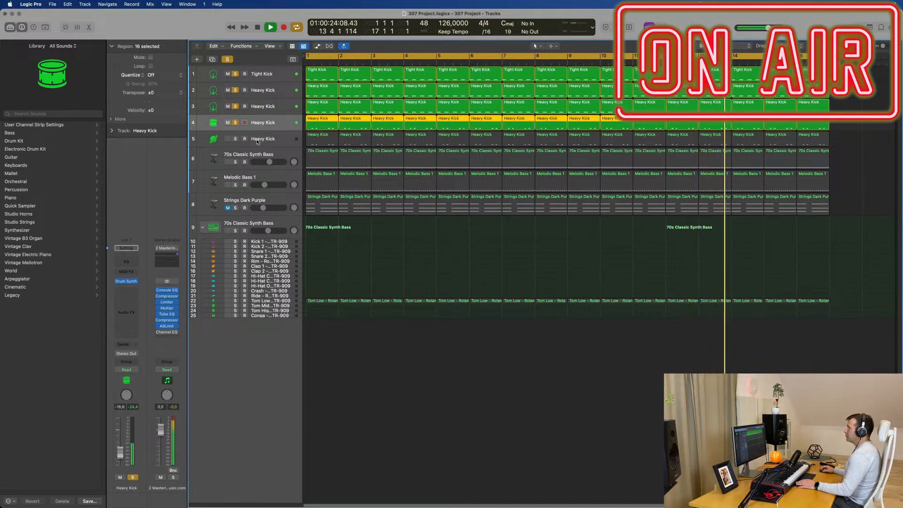
pyautogui.click(236, 139)
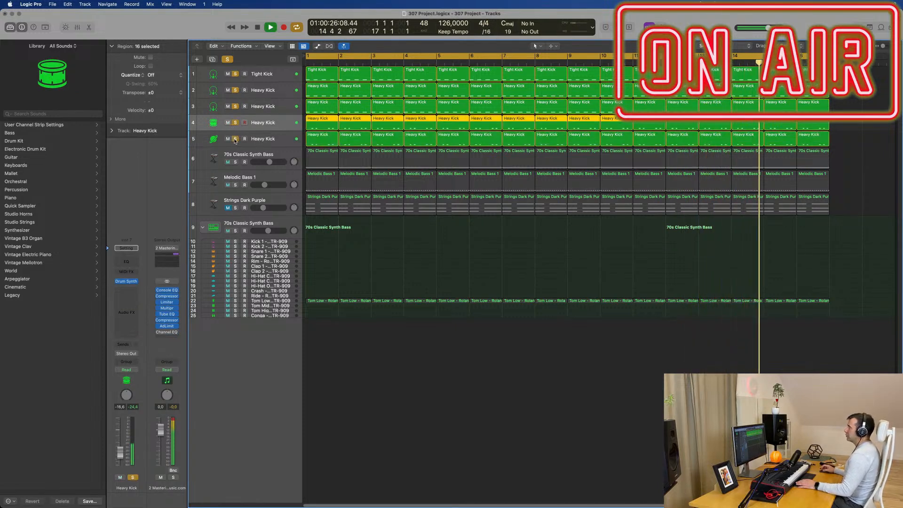
pyautogui.click(281, 140)
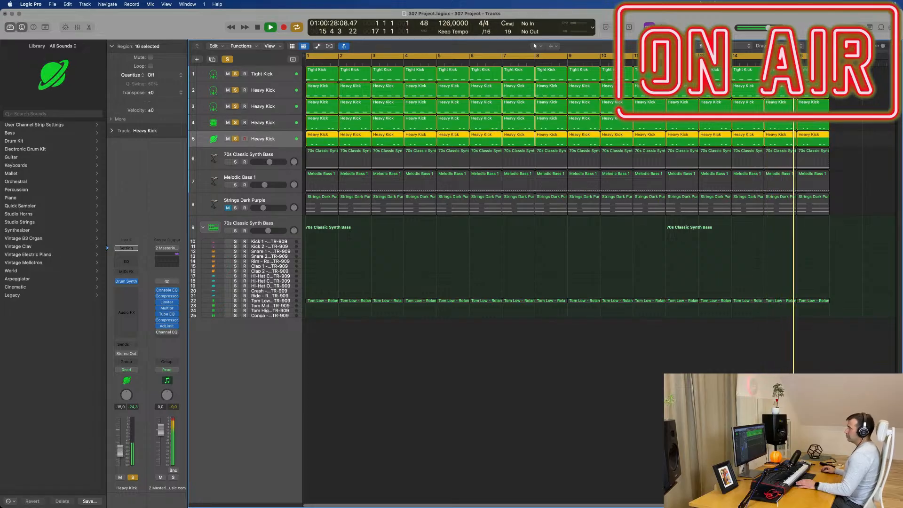
pyautogui.click(280, 154)
pyautogui.click(235, 161)
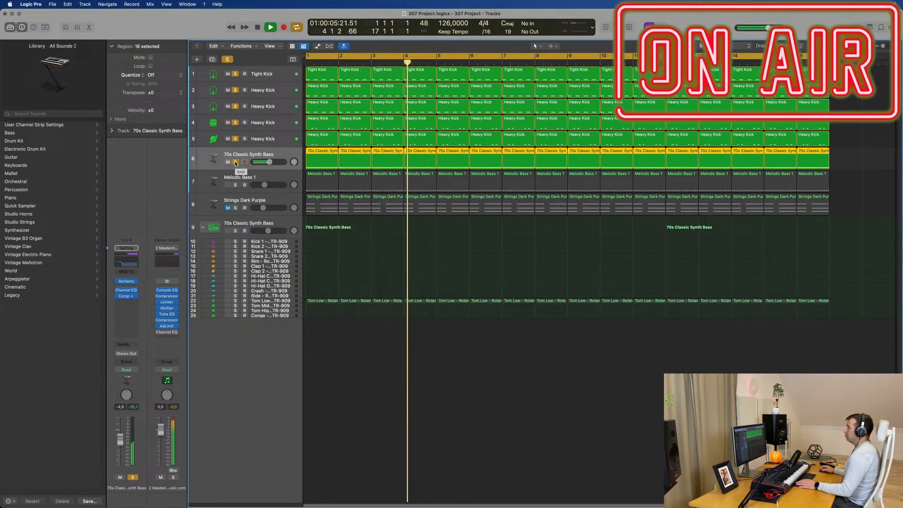
# Solo the Melodic Bass 1 track and lower its volume to about -17 dB while playing from the beginning.
pyautogui.click(235, 184)
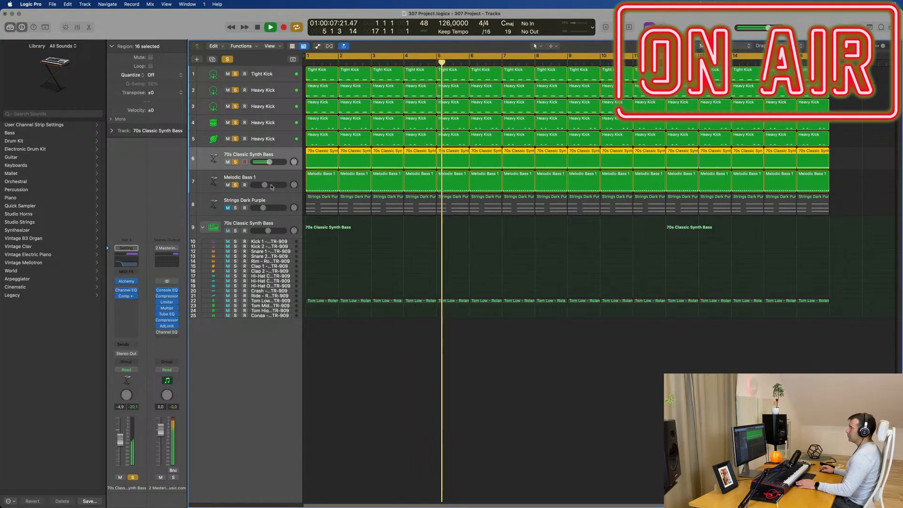
pyautogui.click(272, 186)
pyautogui.press('Return')
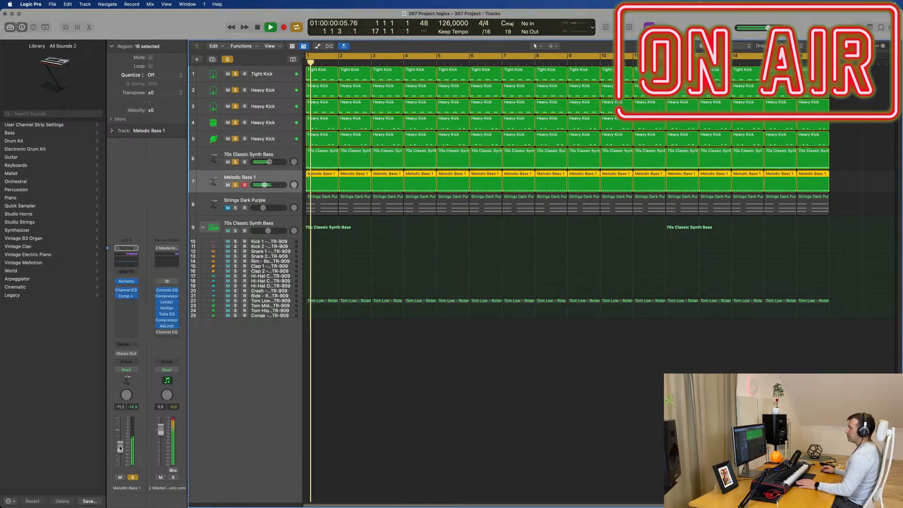
pyautogui.moveTo(120, 447); pyautogui.dragTo(120, 452)
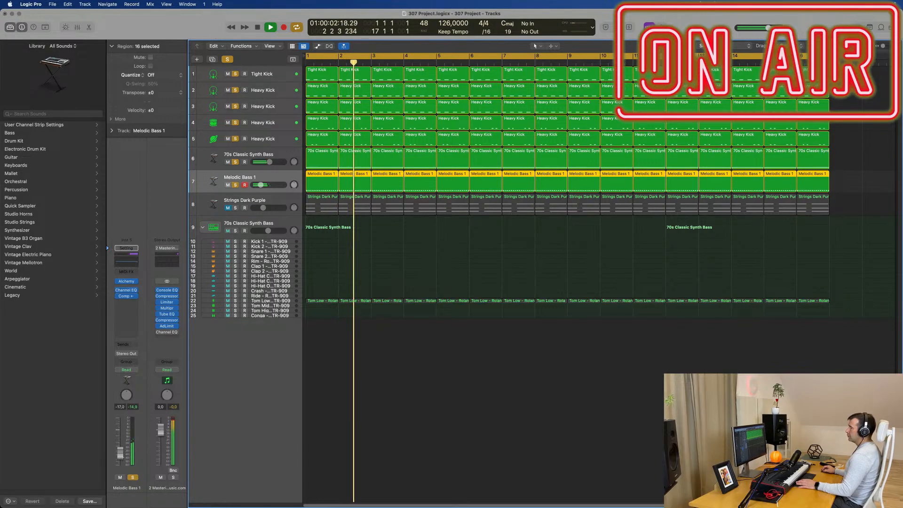
# Inspect the Alchemy synth settings of the Melodic Bass 1 track and close the plug-in window.
pyautogui.click(127, 281)
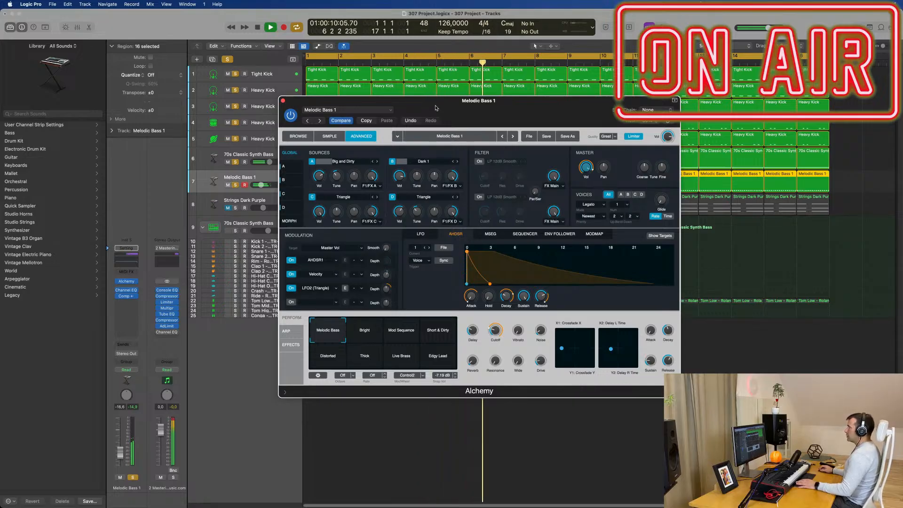
pyautogui.moveTo(435, 108); pyautogui.dragTo(496, 126)
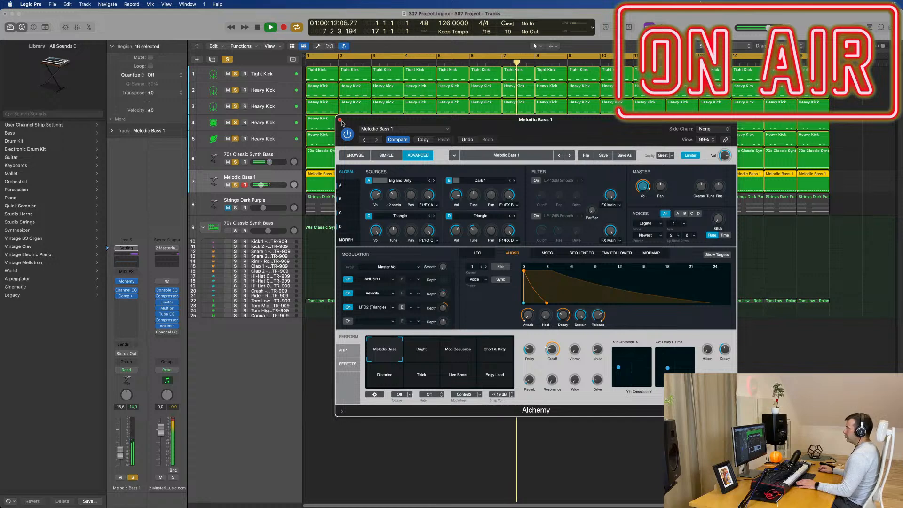
pyautogui.click(340, 120)
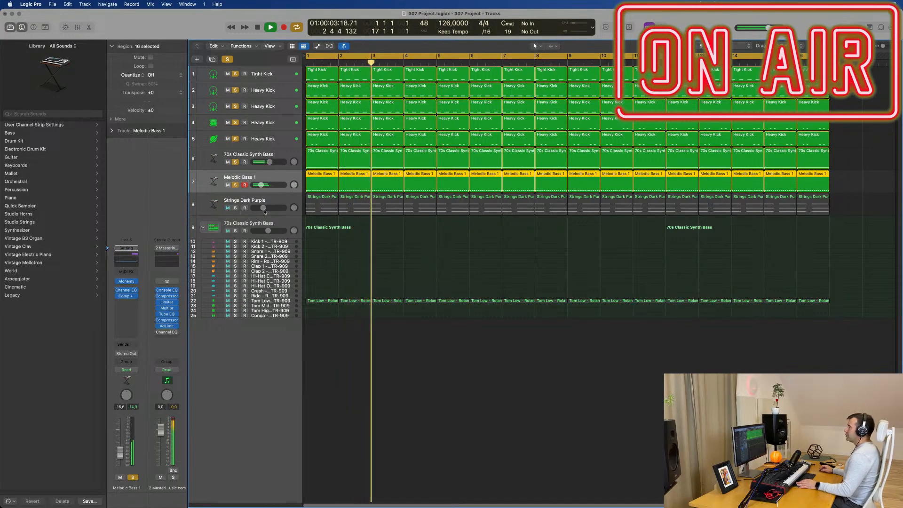
# Unmute the Strings Dark Purple track and delete all of its regions.
pyautogui.click(228, 208)
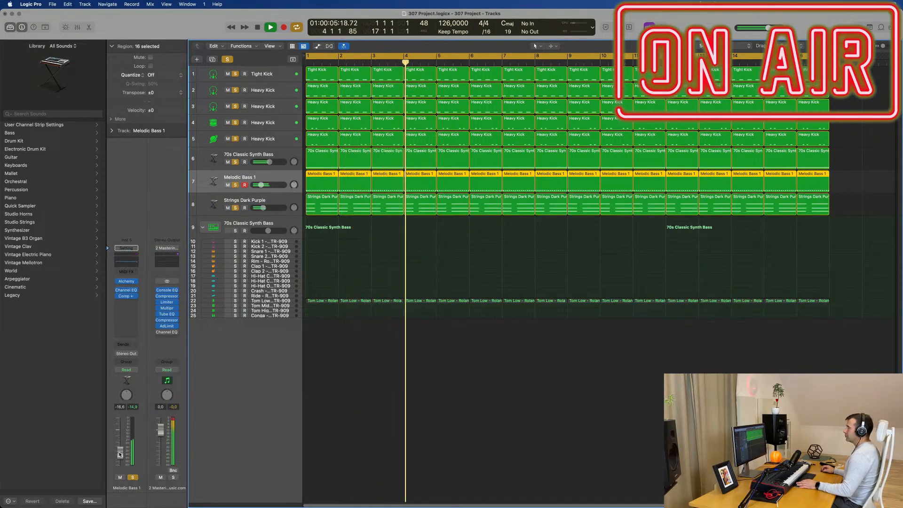
pyautogui.click(354, 247)
pyautogui.moveTo(316, 251); pyautogui.dragTo(808, 206)
pyautogui.press('Delete')
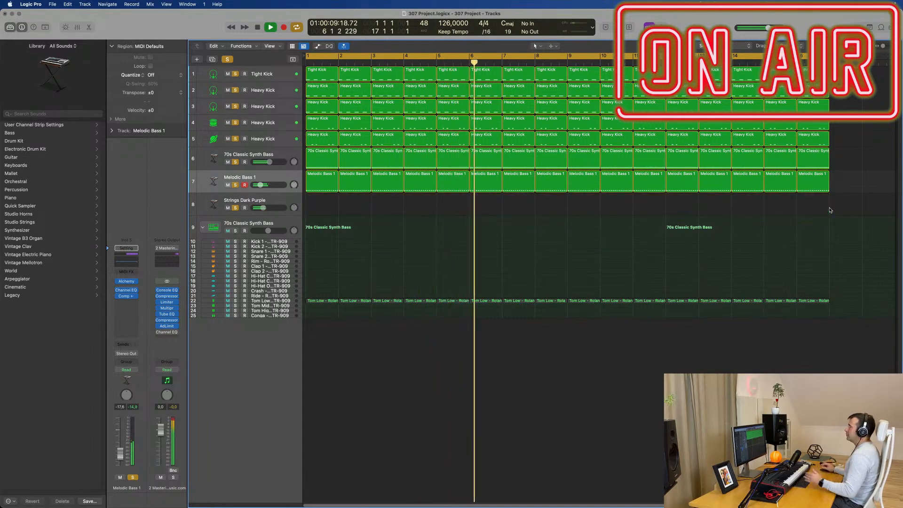
# Turn off solo for all tracks and lower the Tom Low TR-909 track's volume to about -11.6 dB.
pyautogui.click(227, 58)
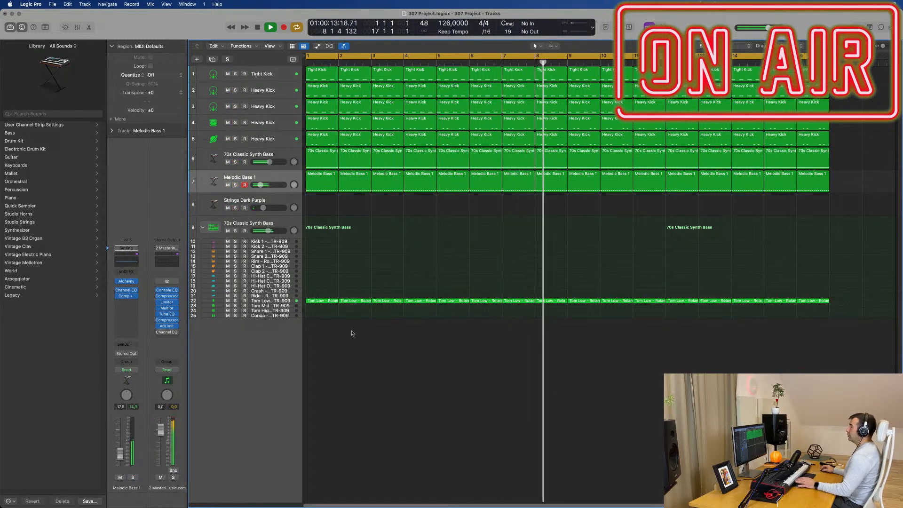
pyautogui.click(266, 301)
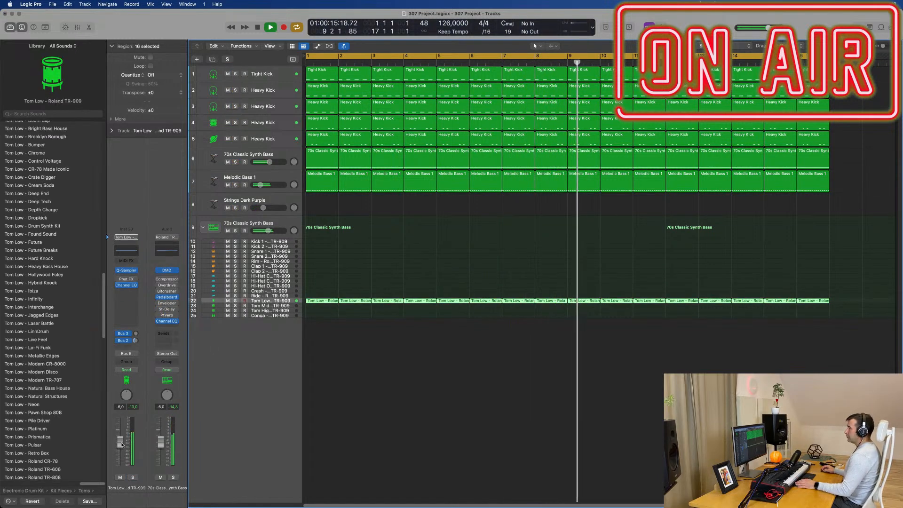
pyautogui.moveTo(120, 443); pyautogui.dragTo(121, 447)
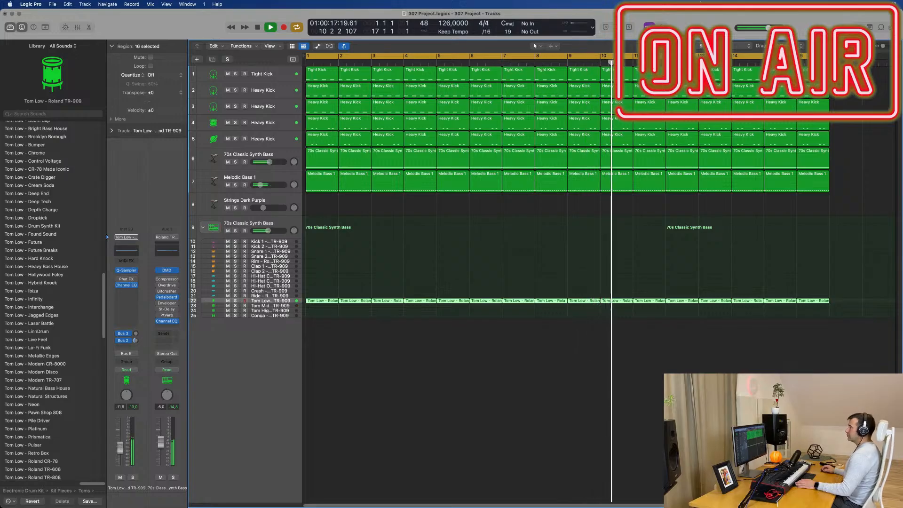
# Open Alchemy on the Strings Dark Purple track and initialize its setting to a blank patch.
pyautogui.click(275, 201)
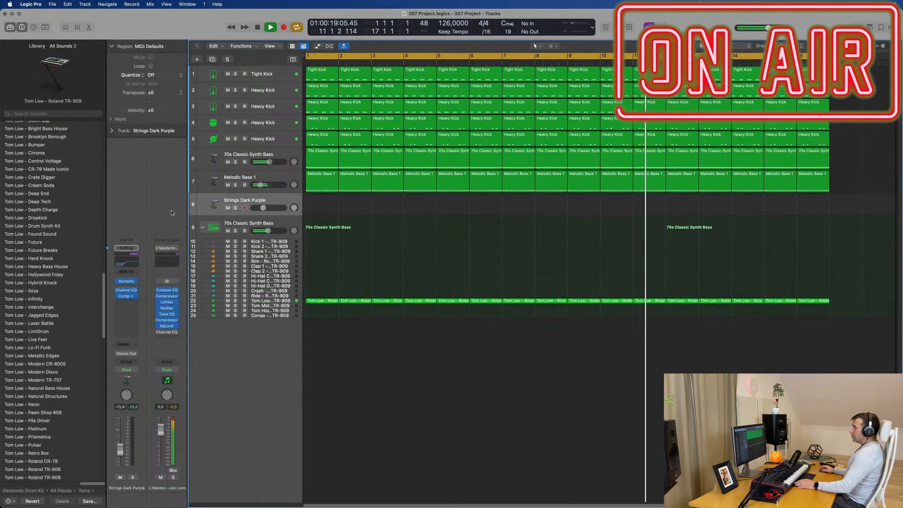
pyautogui.click(126, 282)
pyautogui.moveTo(429, 111); pyautogui.dragTo(402, 102)
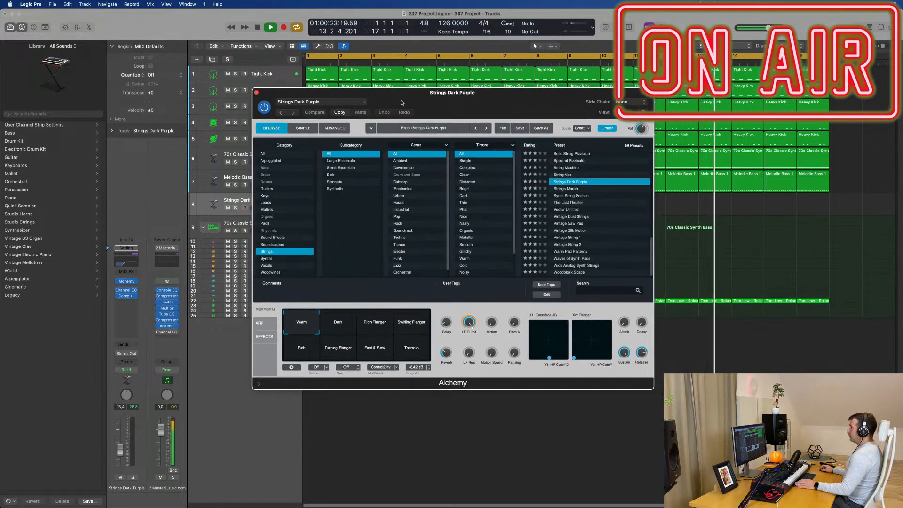
pyautogui.click(329, 102)
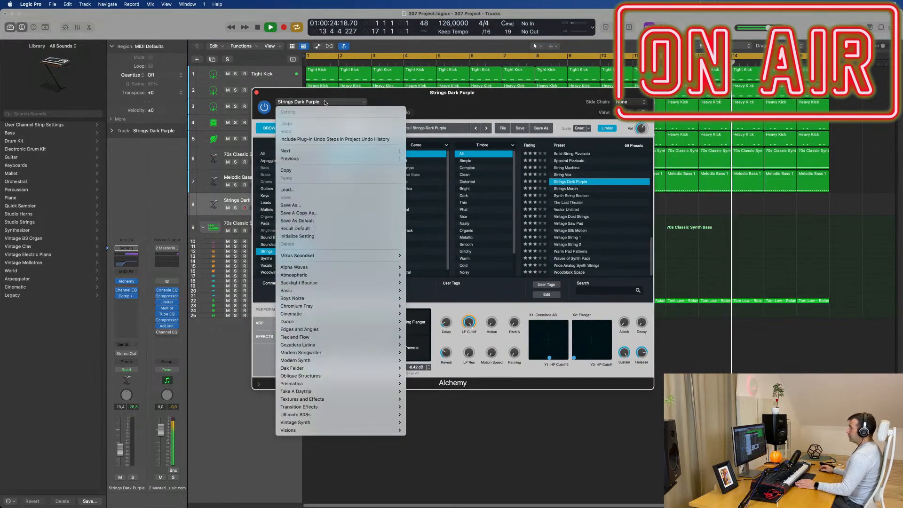
pyautogui.click(318, 236)
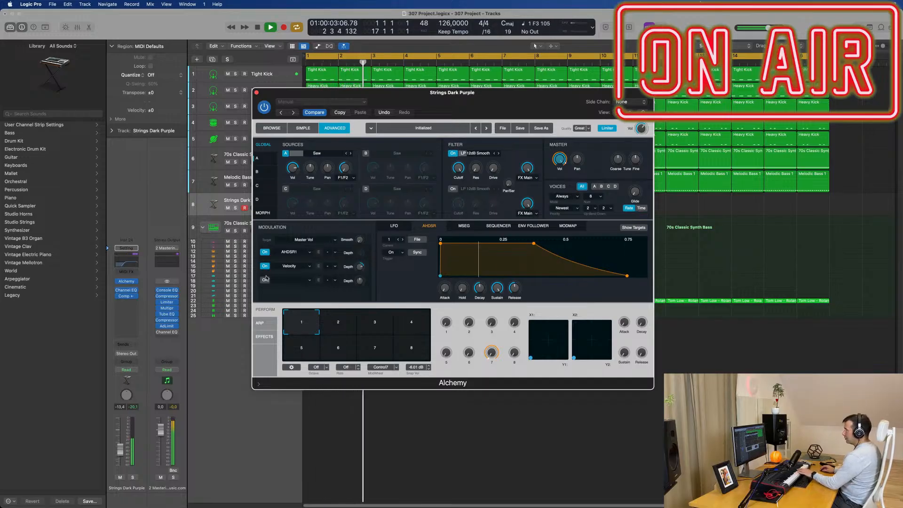
# Change Alchemy's source A waveform to the virtual analog Saw - Vintage 1.
pyautogui.moveTo(488, 99); pyautogui.dragTo(528, 80)
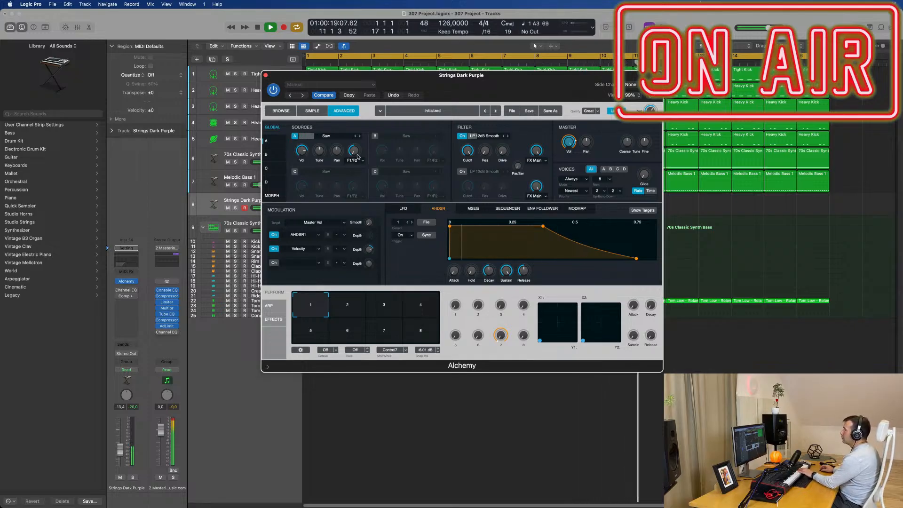
pyautogui.click(351, 138)
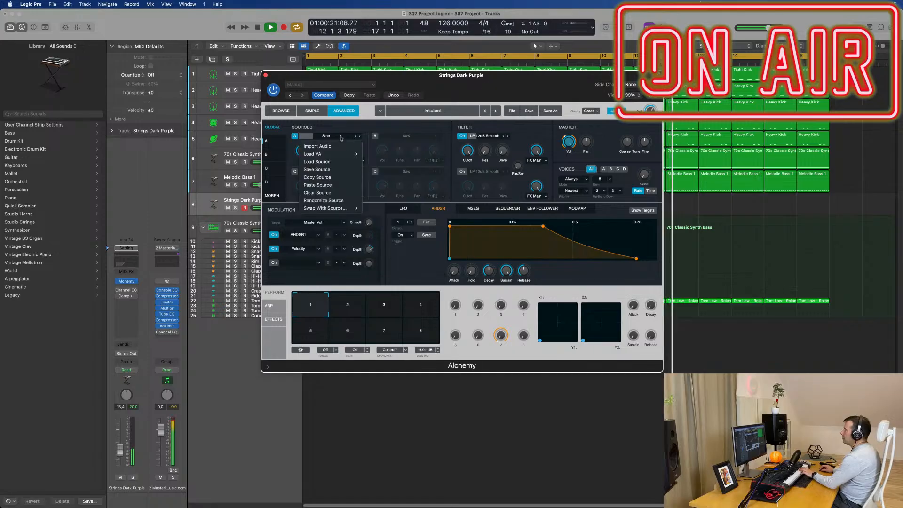
pyautogui.moveTo(345, 154)
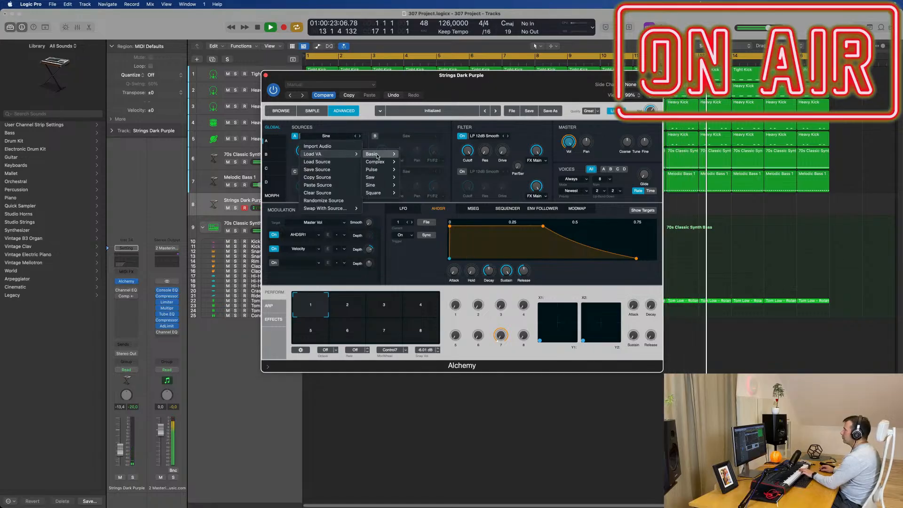
pyautogui.moveTo(378, 163)
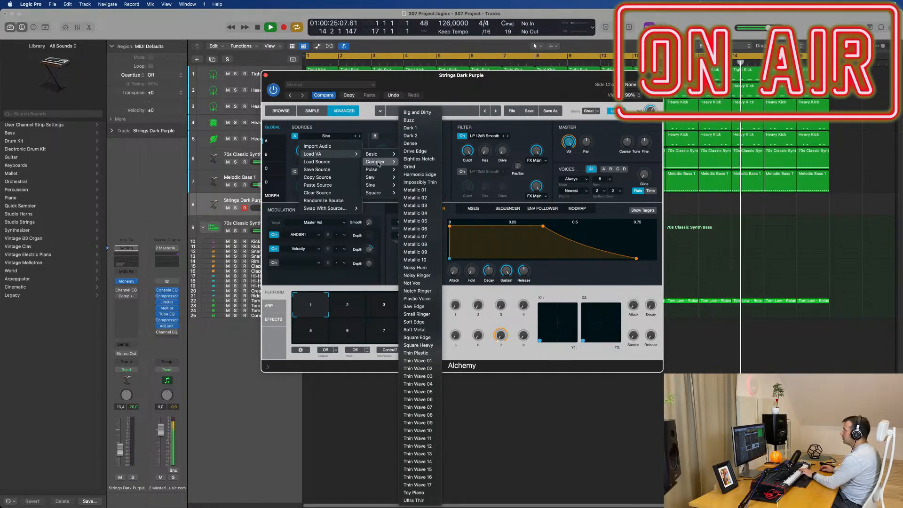
pyautogui.click(405, 177)
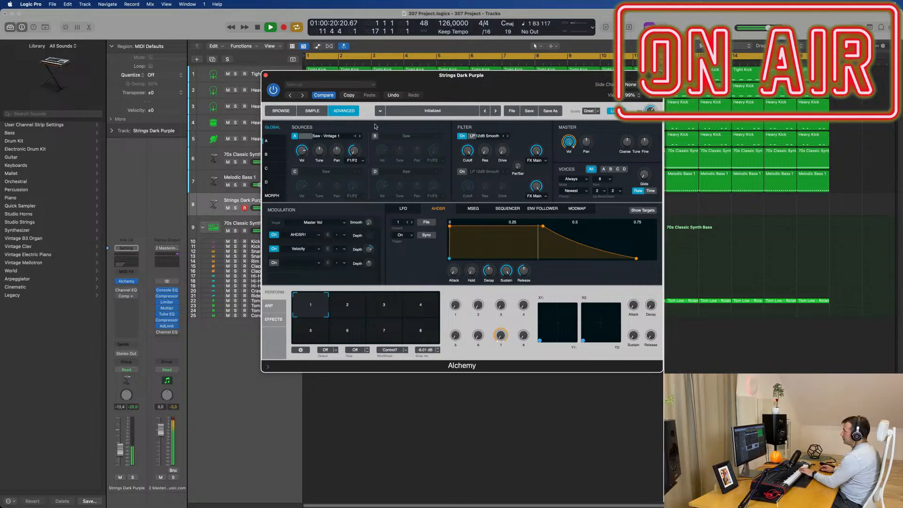
# Shape AHDSR 1 with a short attack, a falling decay and zero sustain, and raise the track's volume to -9.0 dB.
pyautogui.moveTo(472, 152)
pyautogui.mouseDown()
pyautogui.moveTo(470, 175)
pyautogui.moveTo(476, 139)
pyautogui.mouseUp()
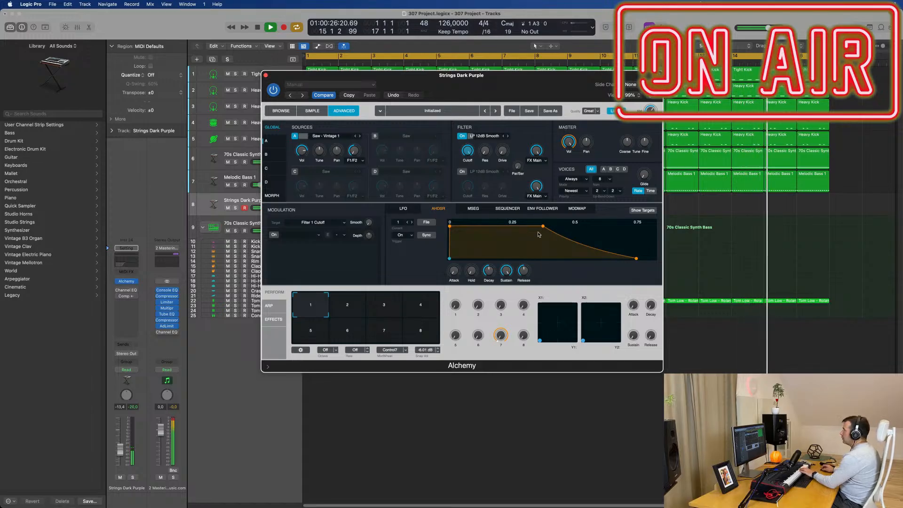
pyautogui.moveTo(542, 226); pyautogui.dragTo(519, 257)
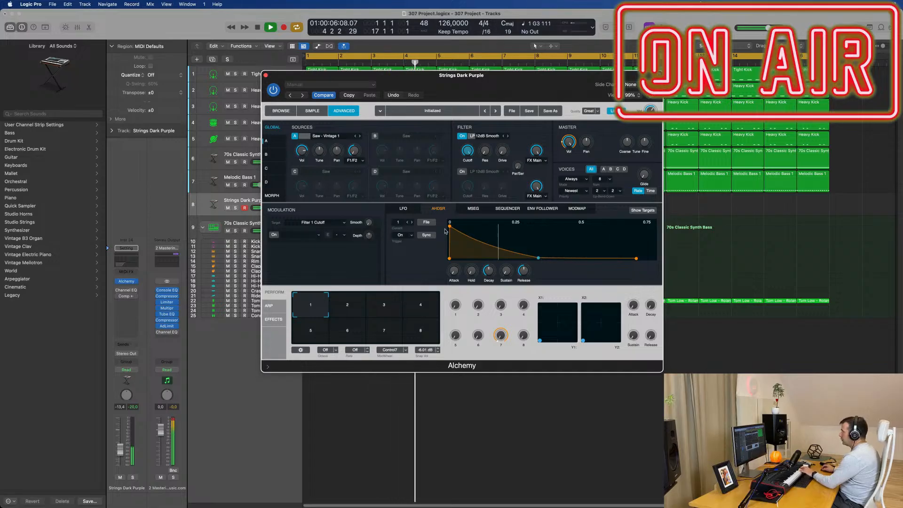
pyautogui.moveTo(449, 226); pyautogui.dragTo(461, 227)
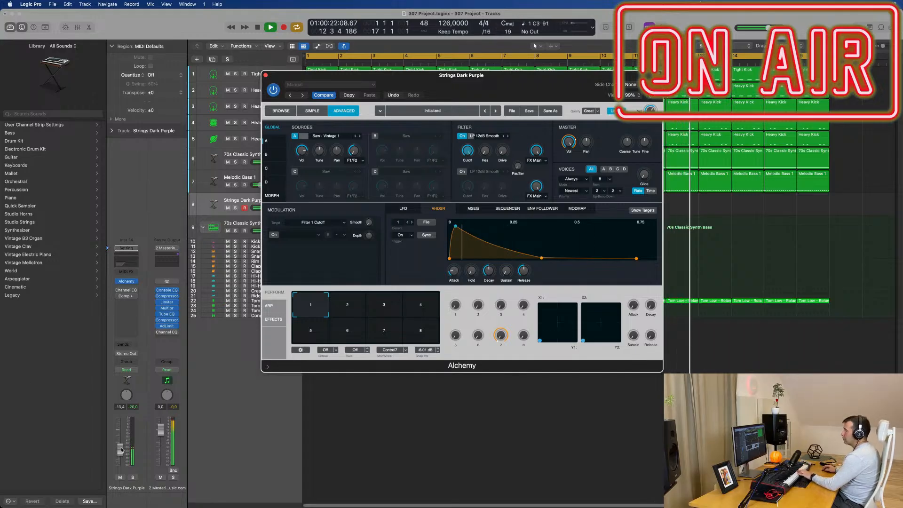
pyautogui.moveTo(120, 449); pyautogui.dragTo(119, 442)
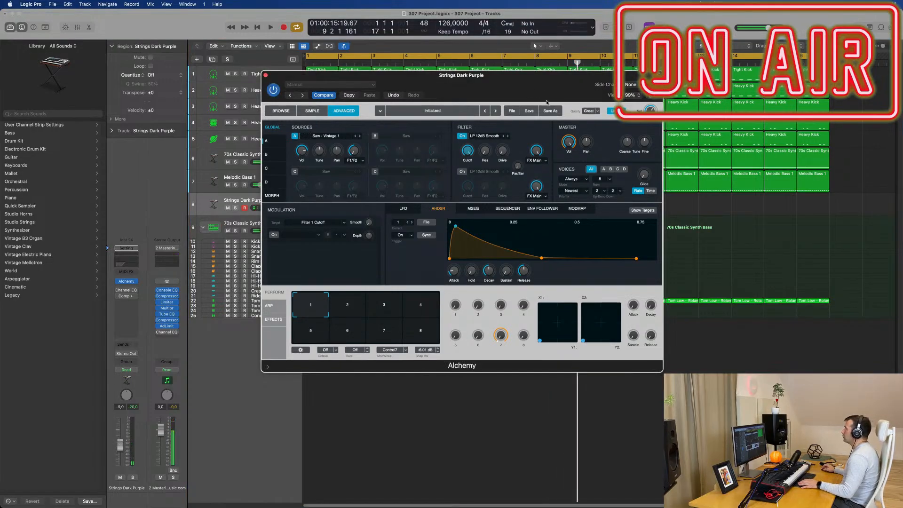
# Move the Alchemy window clear of the tracks and play the project from the start to hear the new Strings Dark Purple region.
pyautogui.moveTo(541, 78); pyautogui.dragTo(552, 335)
pyautogui.press('space')
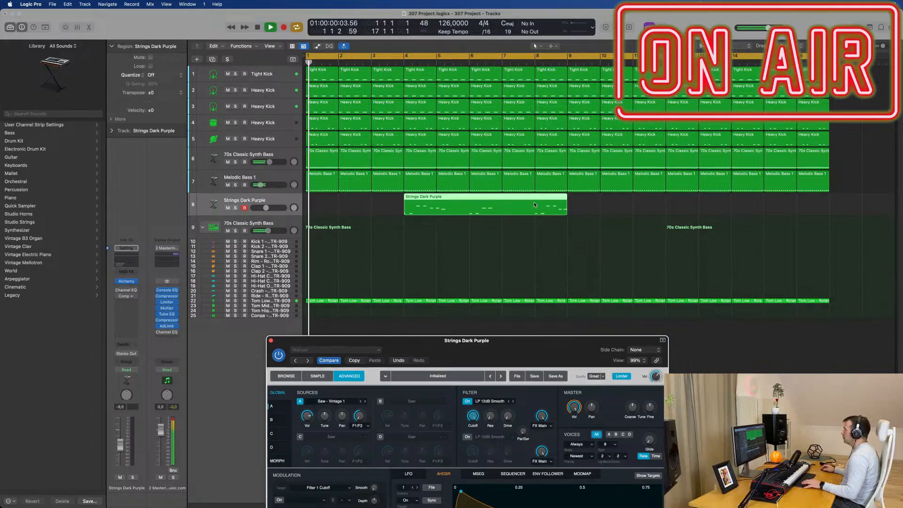
# Cut the Strings Dark Purple region down to its last bar, from bar 8, and move that piece to bar 1.
pyautogui.click(535, 201)
pyautogui.press('Return')
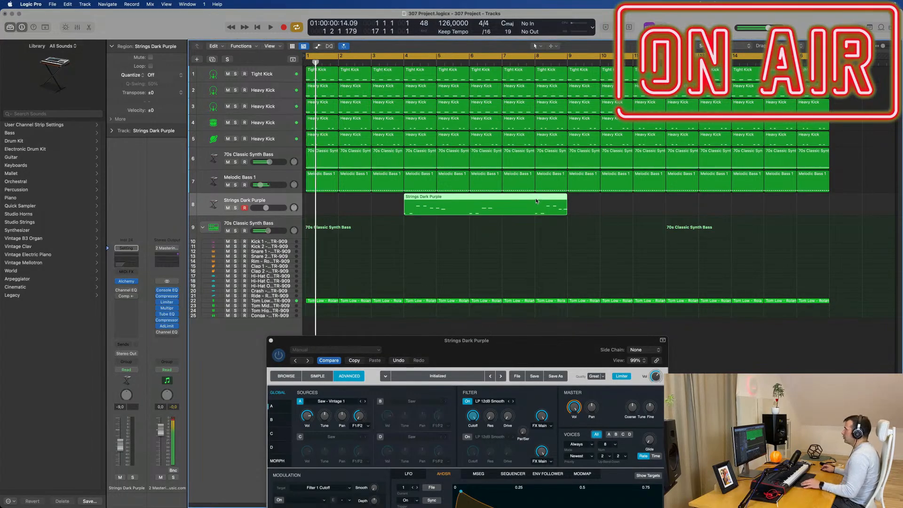
pyautogui.click(535, 199)
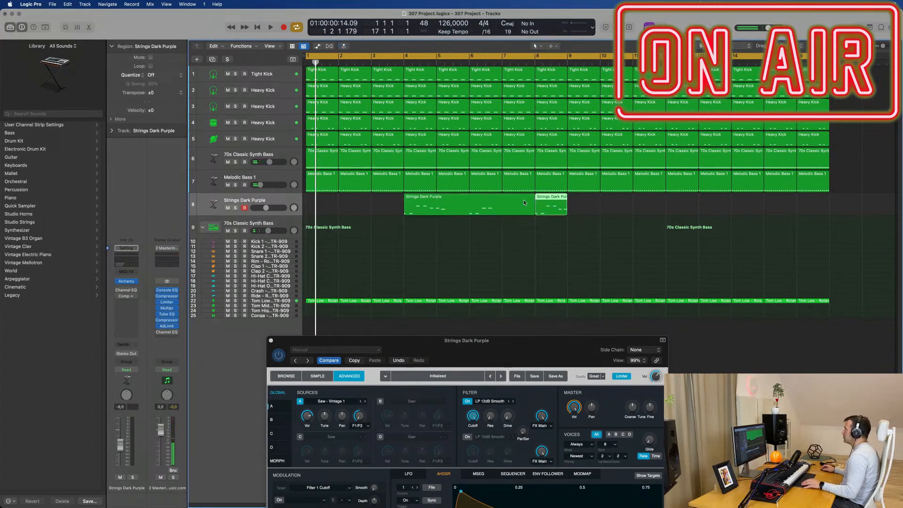
pyautogui.press('Delete')
pyautogui.moveTo(554, 200); pyautogui.dragTo(326, 201)
pyautogui.press('space')
pyautogui.press('space')
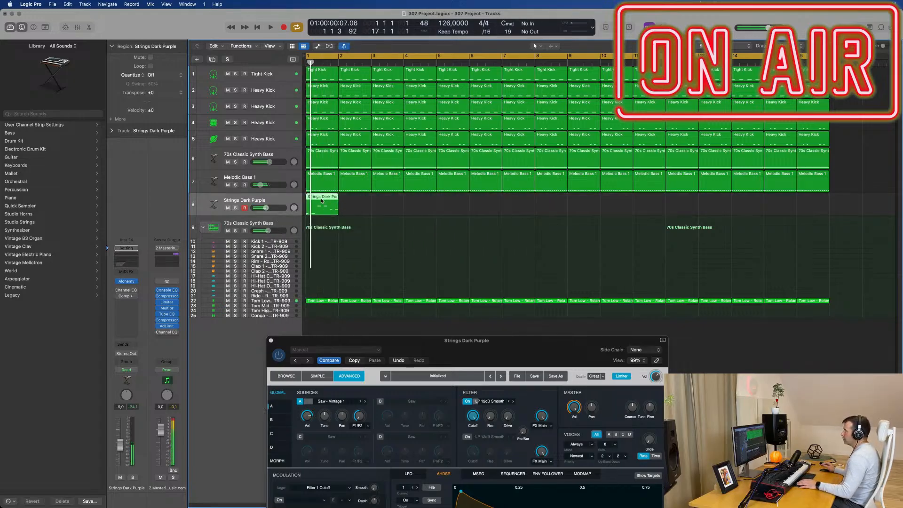
# Quantize all notes of the one-bar Strings Dark Purple region to 1/16 notes in the Piano Roll and play it back.
pyautogui.doubleClick(321, 201)
pyautogui.moveTo(431, 343); pyautogui.dragTo(783, 328)
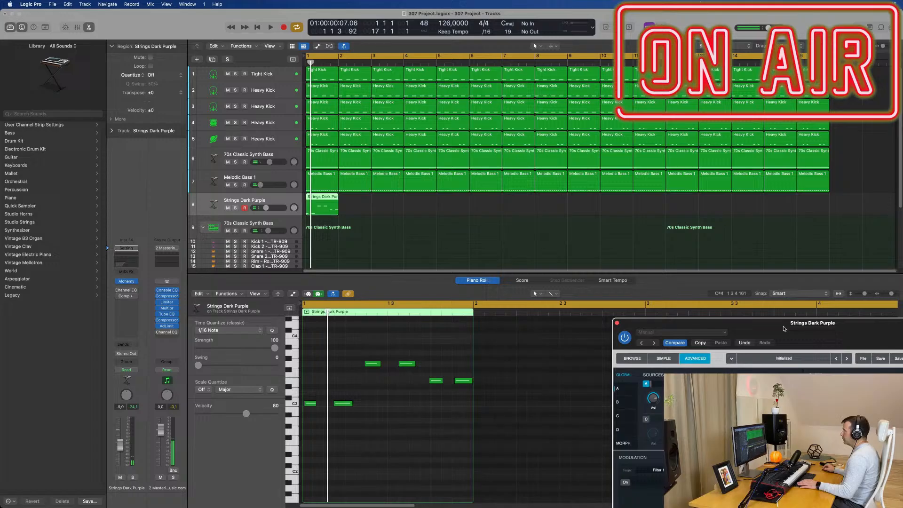
pyautogui.click(430, 453)
pyautogui.press('super+a')
pyautogui.press('space')
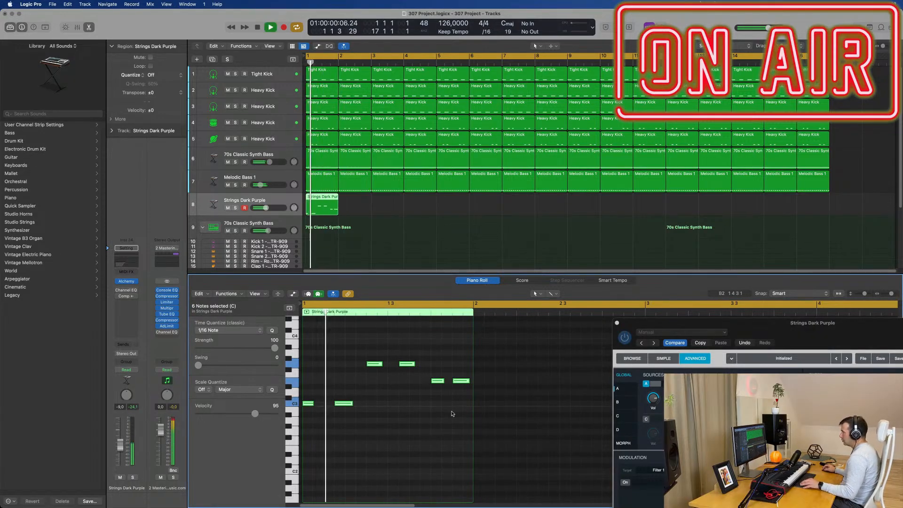
pyautogui.press('super+Right')
pyautogui.press('space')
pyautogui.press('space')
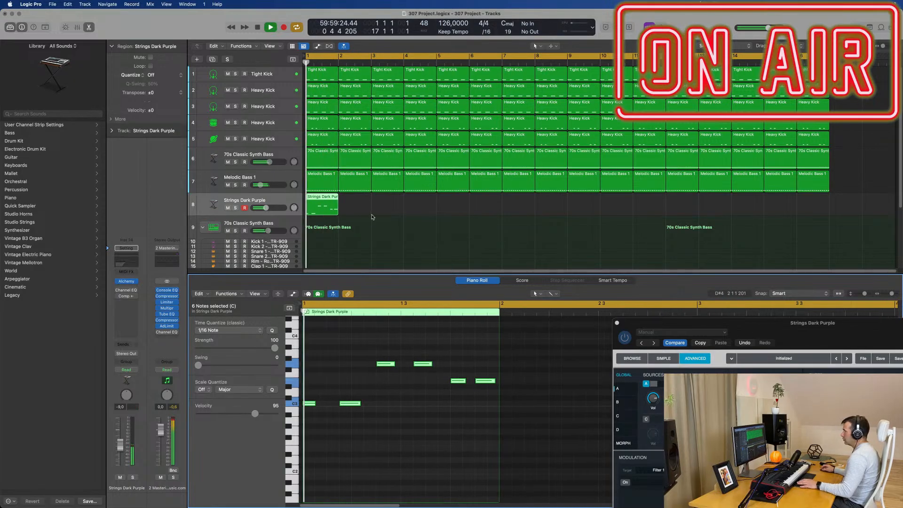
# Repeat the one-bar Strings Dark Purple region until it fills bars 1 to 16 alongside the other tracks.
pyautogui.moveTo(368, 197); pyautogui.dragTo(329, 207)
pyautogui.press('super+r')
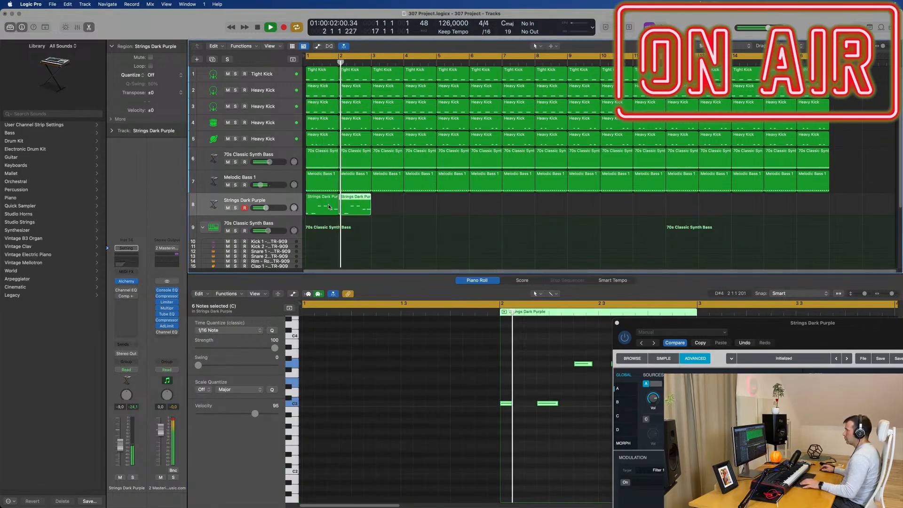
pyautogui.press('space')
pyautogui.press('space')
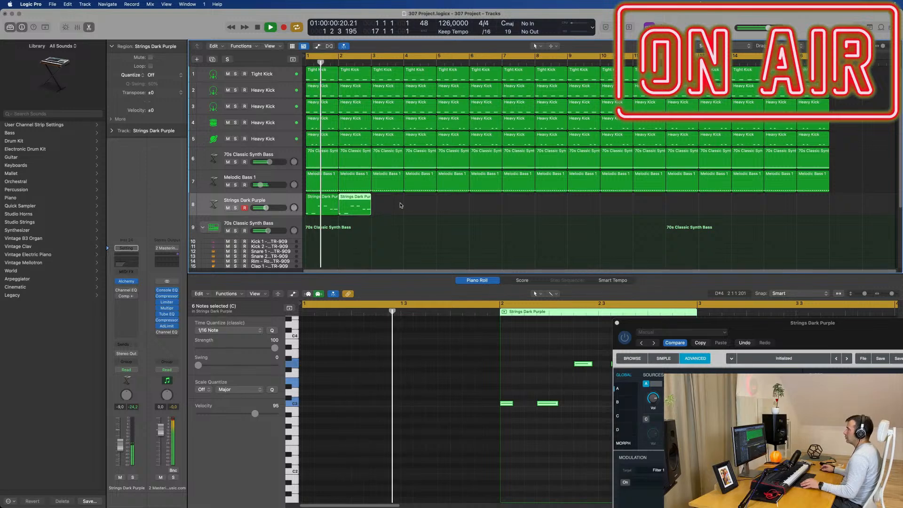
pyautogui.keyDown('shift'); pyautogui.click(335, 207); pyautogui.keyUp('shift')
pyautogui.press('super+r')
pyautogui.press('super+r')
pyautogui.press('super+r')
pyautogui.press('super+r')
pyautogui.press('super+r')
pyautogui.press('super+r')
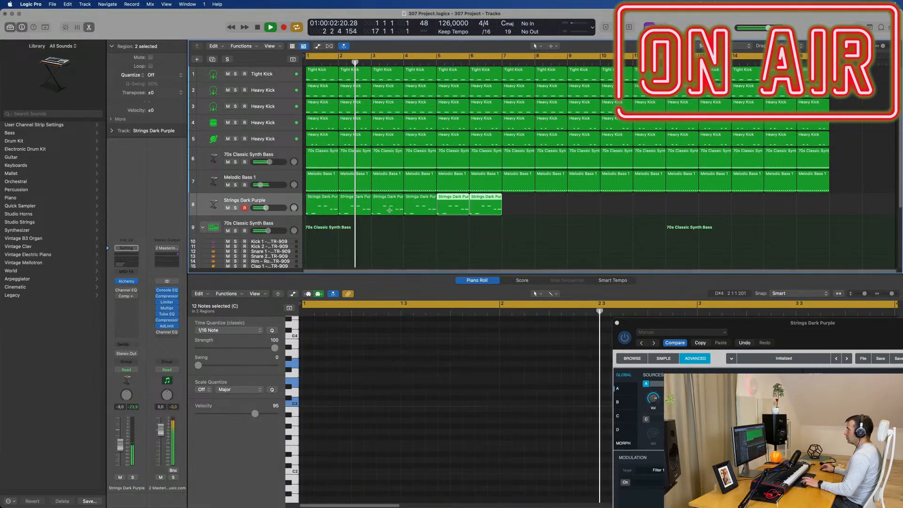
pyautogui.press('super+r')
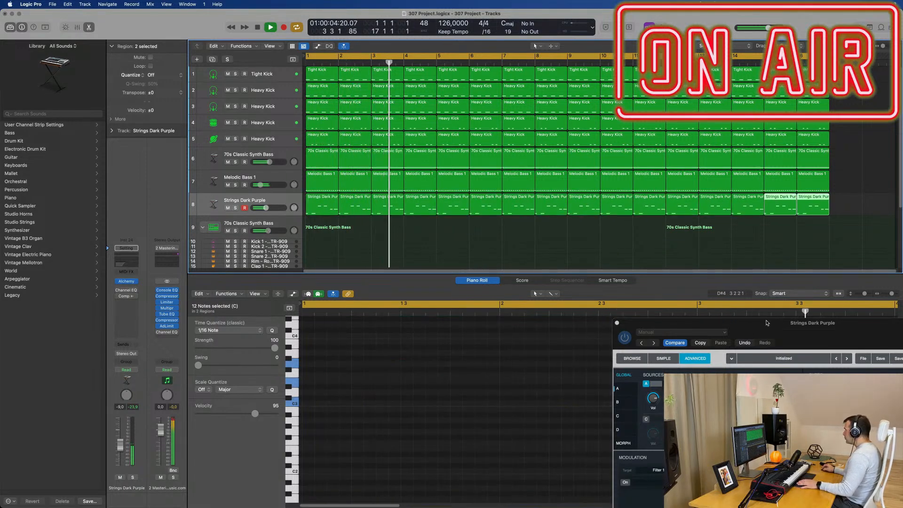
# Shorten AHDSR 1's decay in Alchemy to about 0.15 s during playback and raise the Strings Dark Purple track volume to -4.5 dB.
pyautogui.moveTo(768, 329); pyautogui.dragTo(442, 170)
pyautogui.press('space')
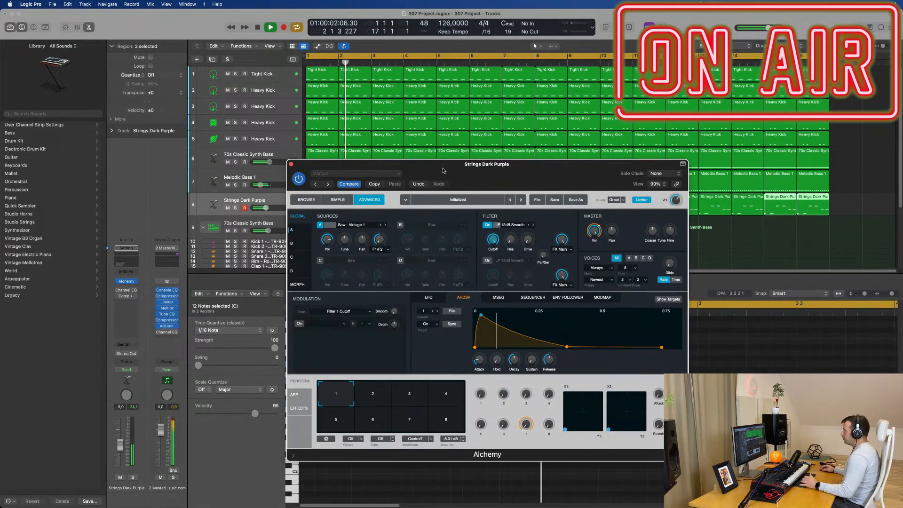
pyautogui.moveTo(443, 170); pyautogui.dragTo(478, 178)
pyautogui.press('space')
pyautogui.press('space')
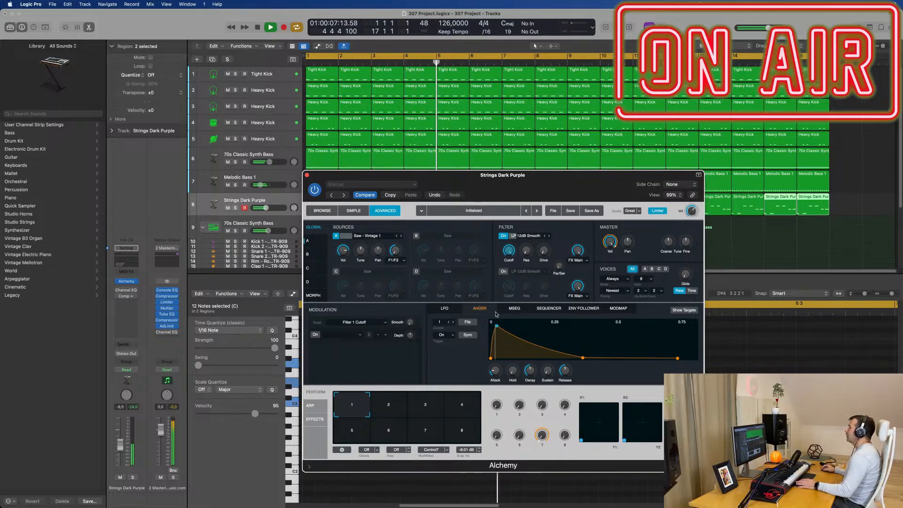
pyautogui.moveTo(582, 358); pyautogui.dragTo(544, 362)
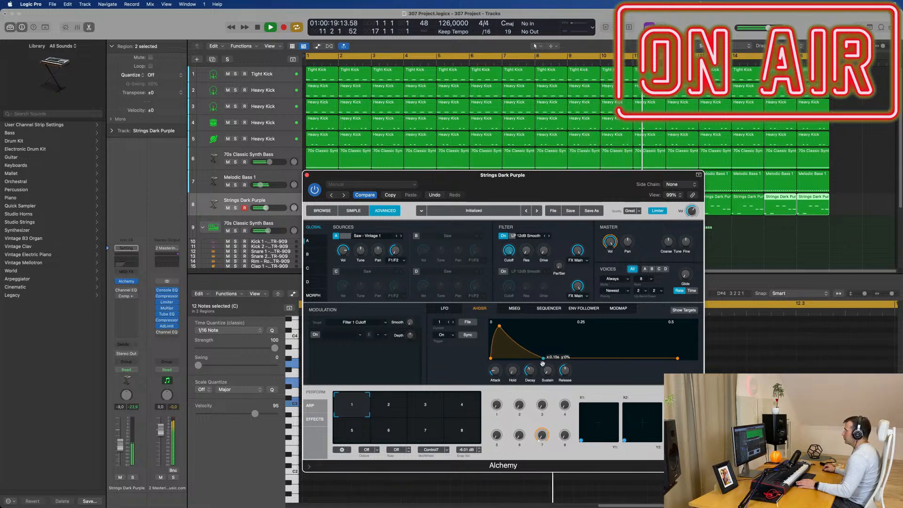
pyautogui.moveTo(118, 444); pyautogui.dragTo(119, 441)
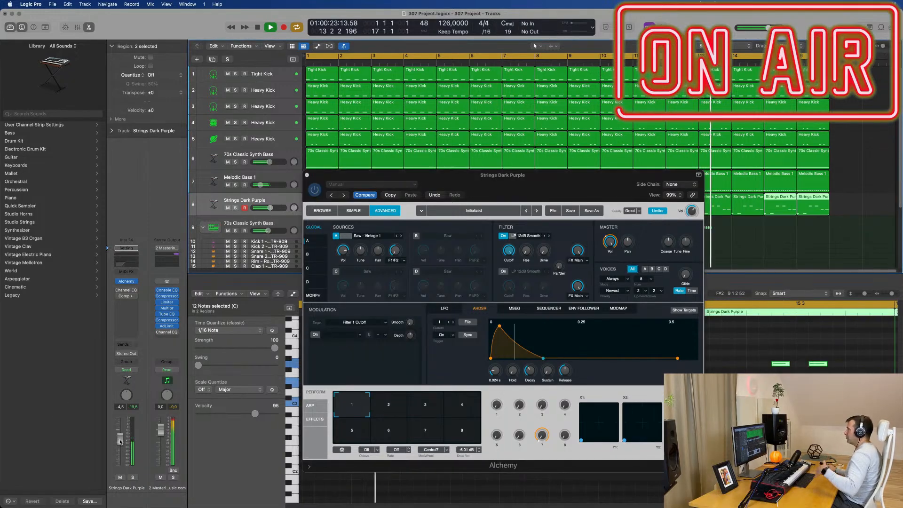
# Turn on Alchemy's source B, compare the sound with and without it, and choose the Square waveform.
pyautogui.click(416, 235)
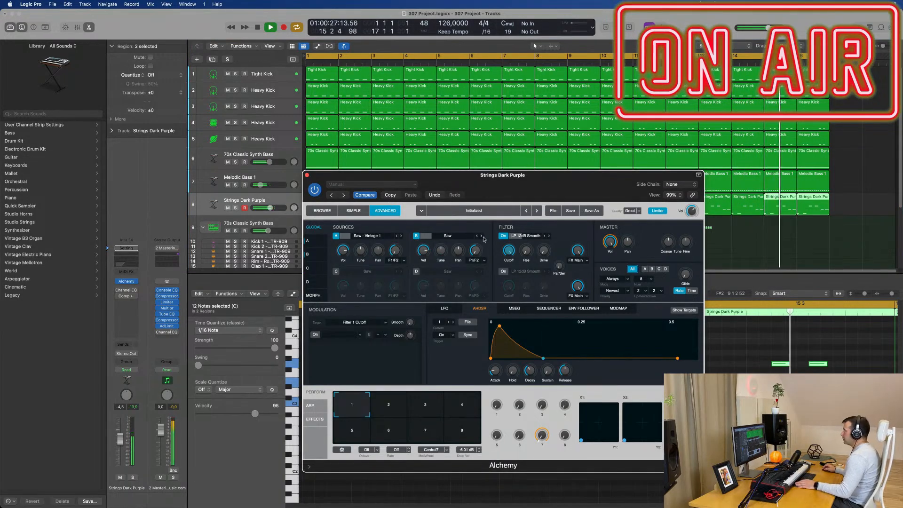
pyautogui.click(481, 236)
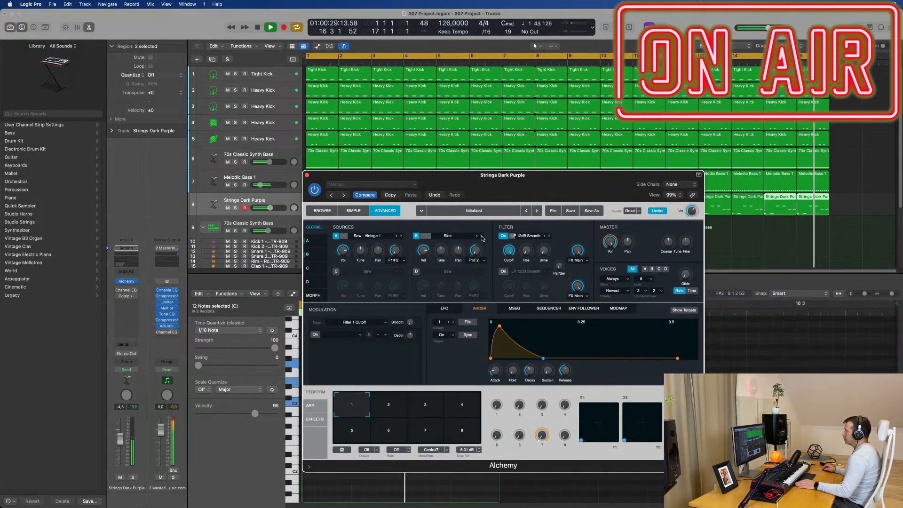
pyautogui.click(416, 236)
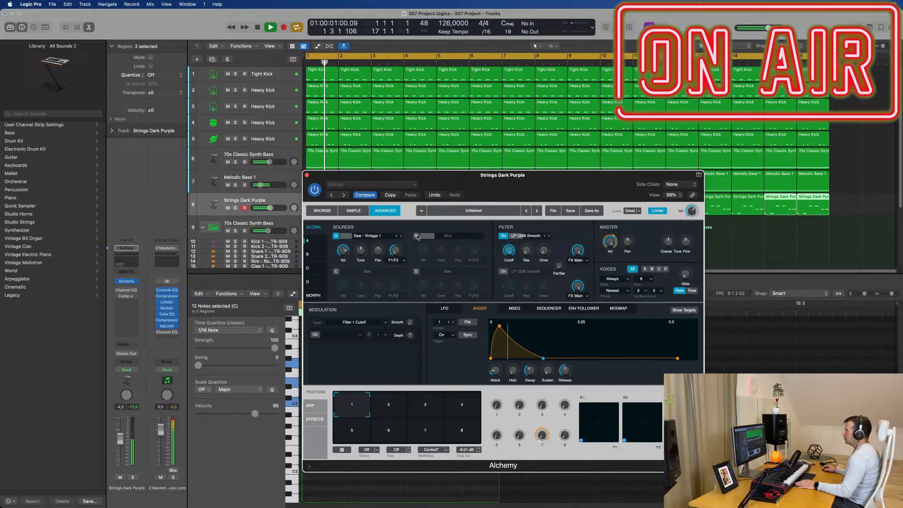
pyautogui.click(416, 235)
pyautogui.click(481, 237)
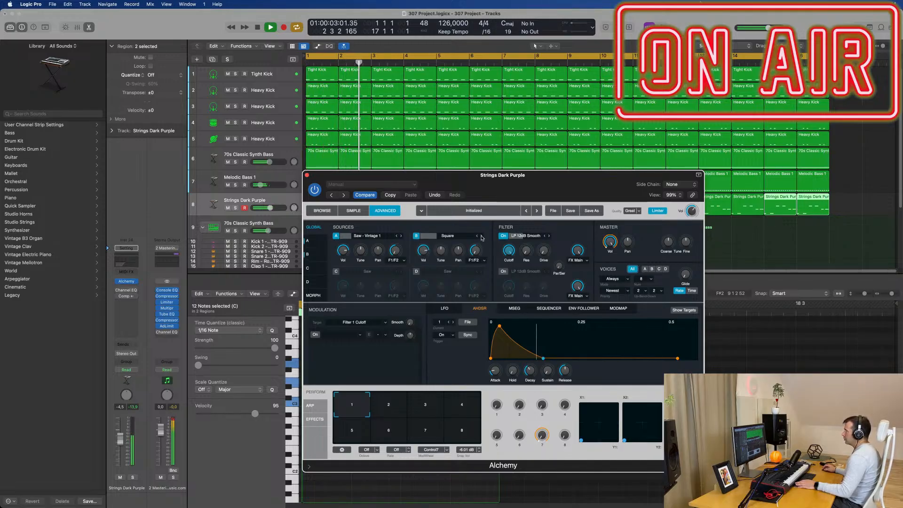
pyautogui.click(481, 236)
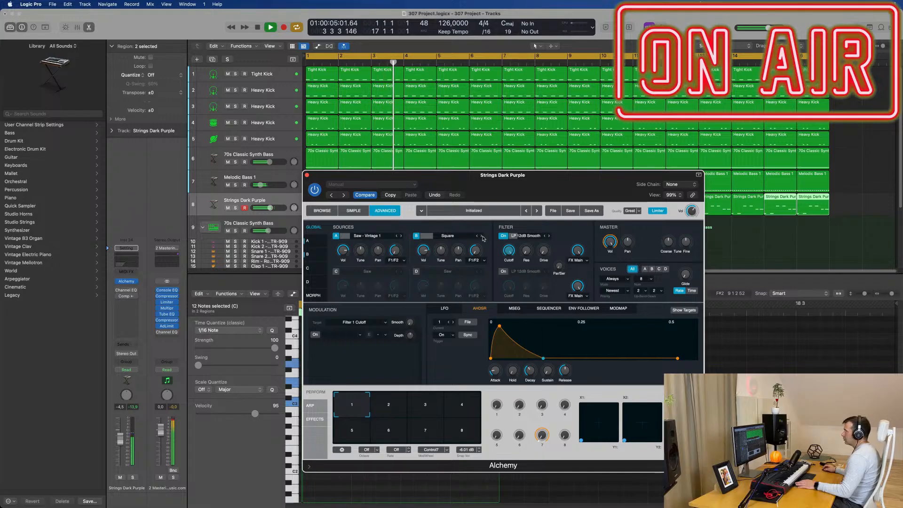
# Try different coarse tunings on source B and set its volume to about -17 dB.
pyautogui.click(424, 252)
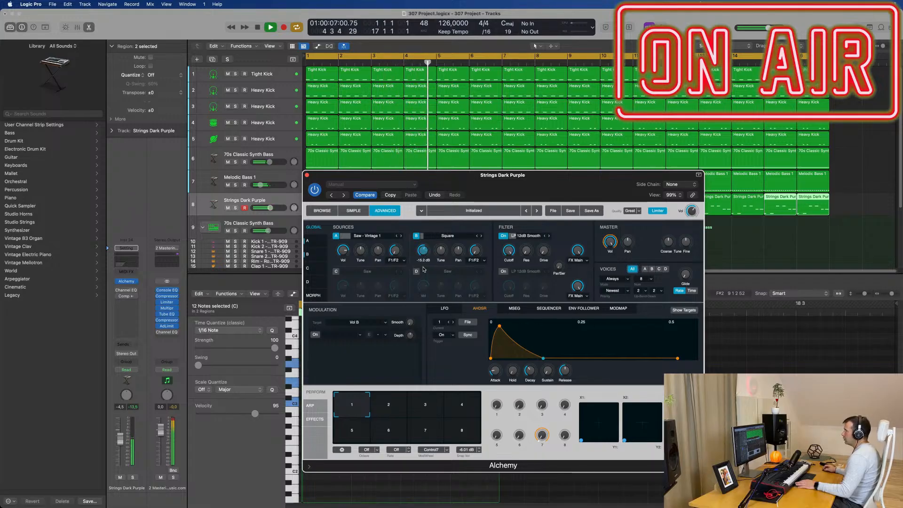
pyautogui.click(442, 253)
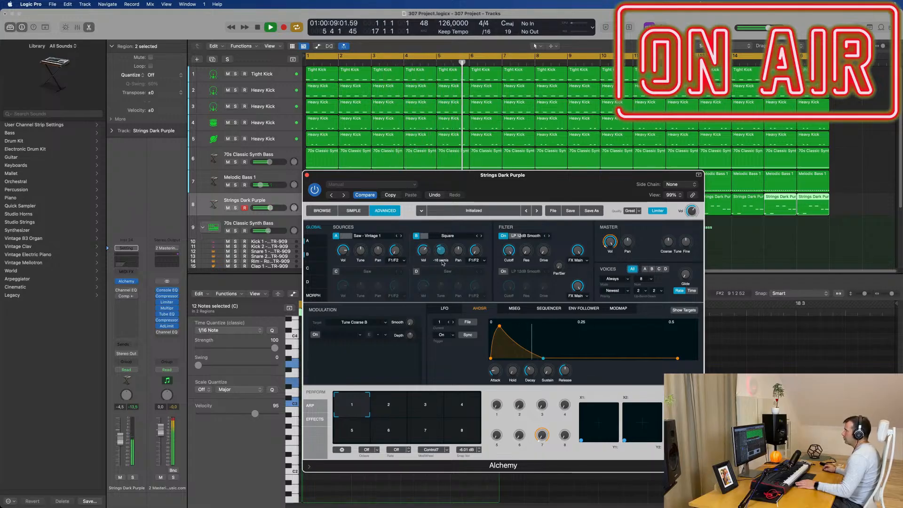
pyautogui.moveTo(443, 263)
pyautogui.mouseDown()
pyautogui.moveTo(445, 246)
pyautogui.moveTo(446, 264)
pyautogui.moveTo(426, 264)
pyautogui.moveTo(426, 278)
pyautogui.moveTo(428, 260)
pyautogui.mouseUp()
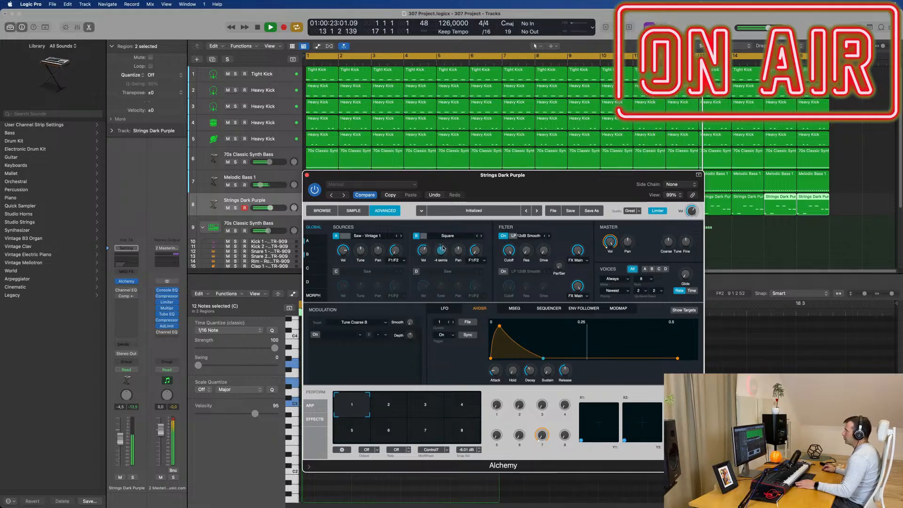
pyautogui.moveTo(442, 248)
pyautogui.mouseDown()
pyautogui.moveTo(426, 255)
pyautogui.moveTo(427, 264)
pyautogui.moveTo(424, 253)
pyautogui.mouseUp()
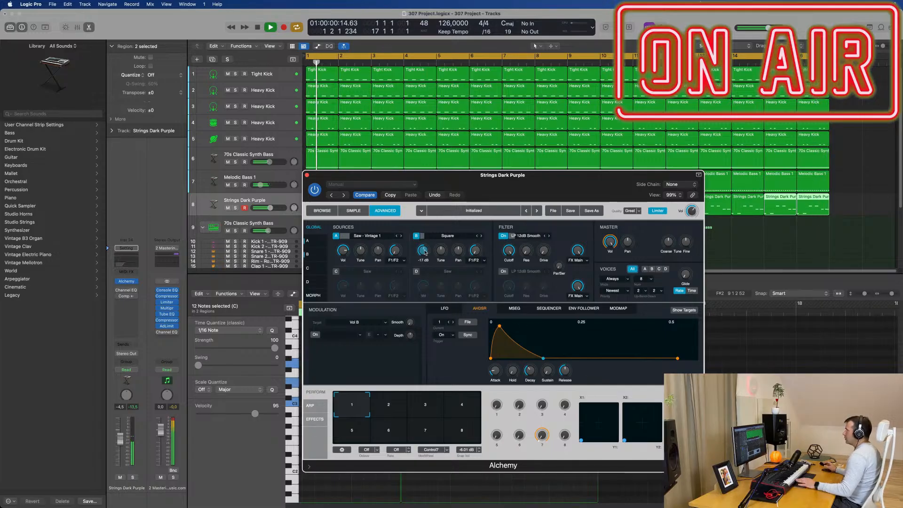
# Move the Alchemy window higher over the tracks and check its Browse and Simple views before returning to Advanced.
pyautogui.moveTo(500, 175); pyautogui.dragTo(494, 114)
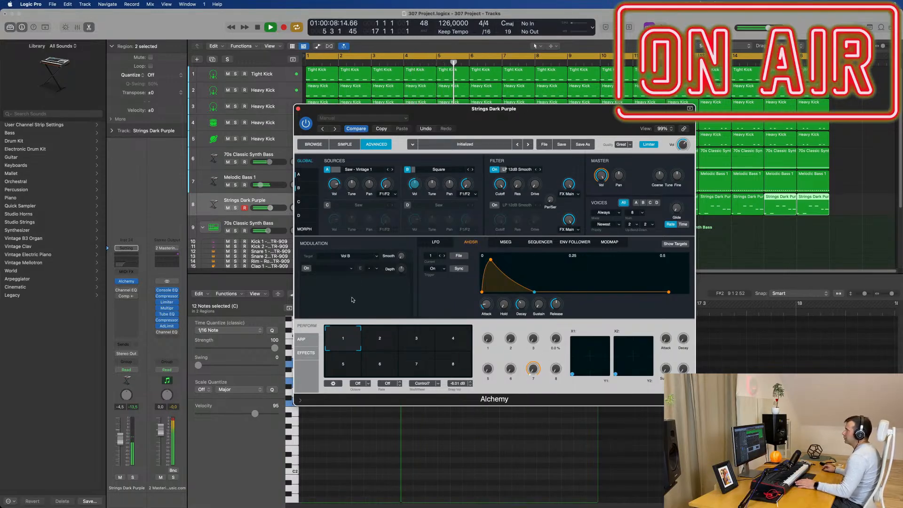
pyautogui.moveTo(507, 117); pyautogui.dragTo(496, 115)
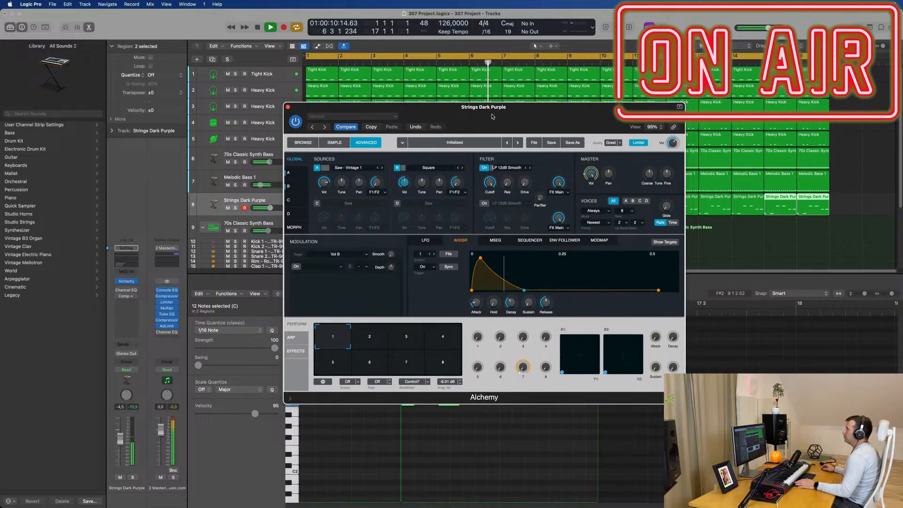
pyautogui.click(313, 144)
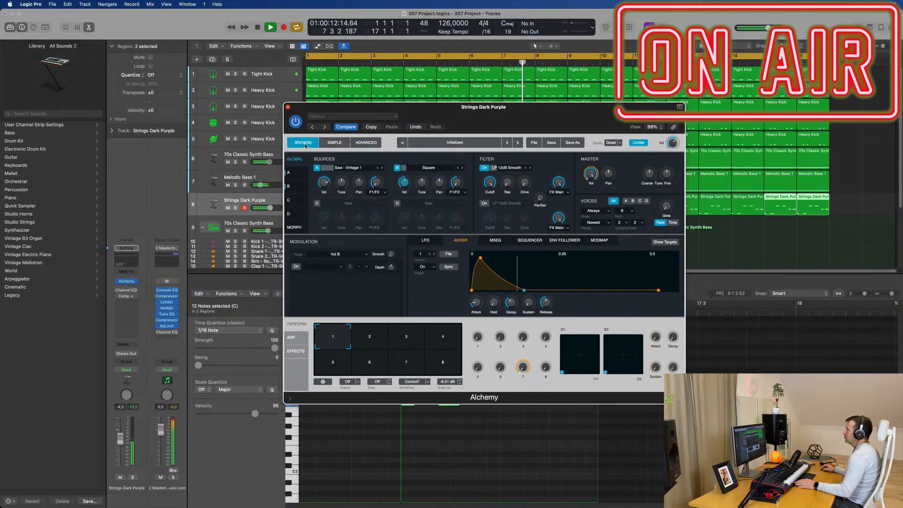
pyautogui.click(335, 142)
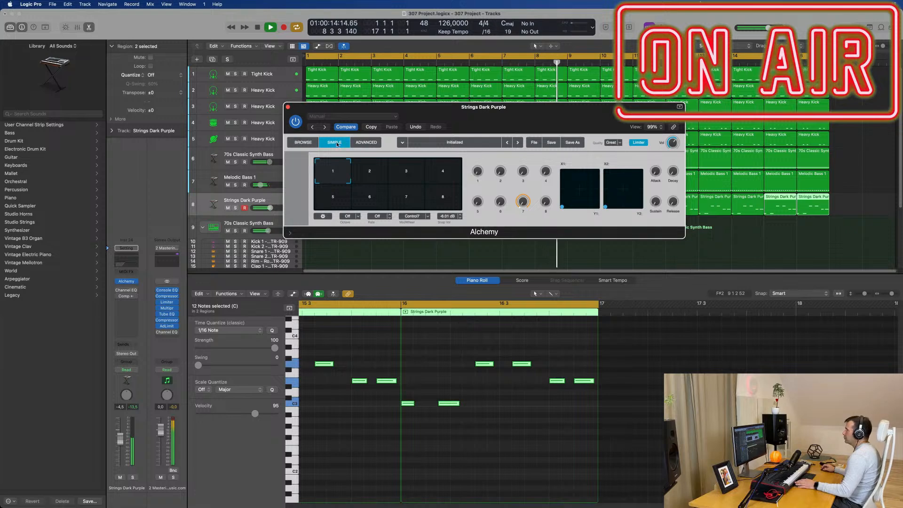
pyautogui.click(366, 142)
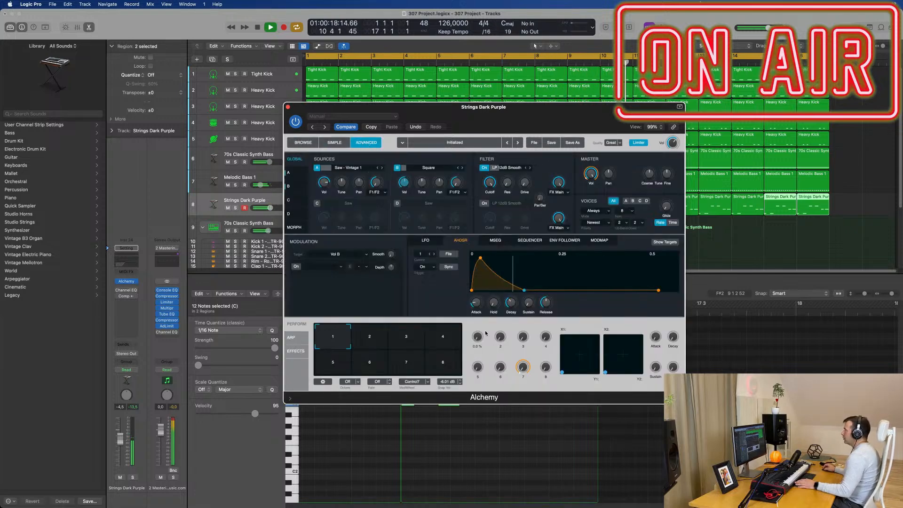
# Apply Auto Assign to Perform knob 1 in Alchemy.
pyautogui.rightClick(477, 339)
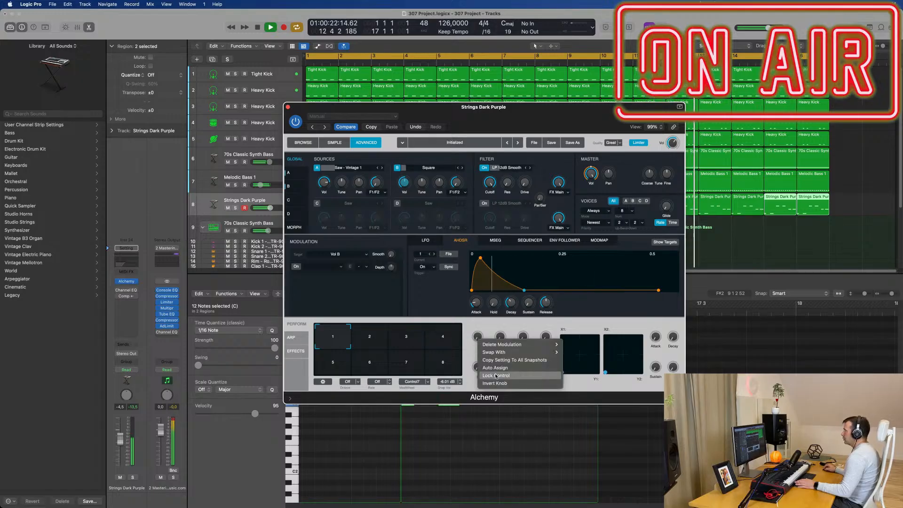
pyautogui.click(477, 337)
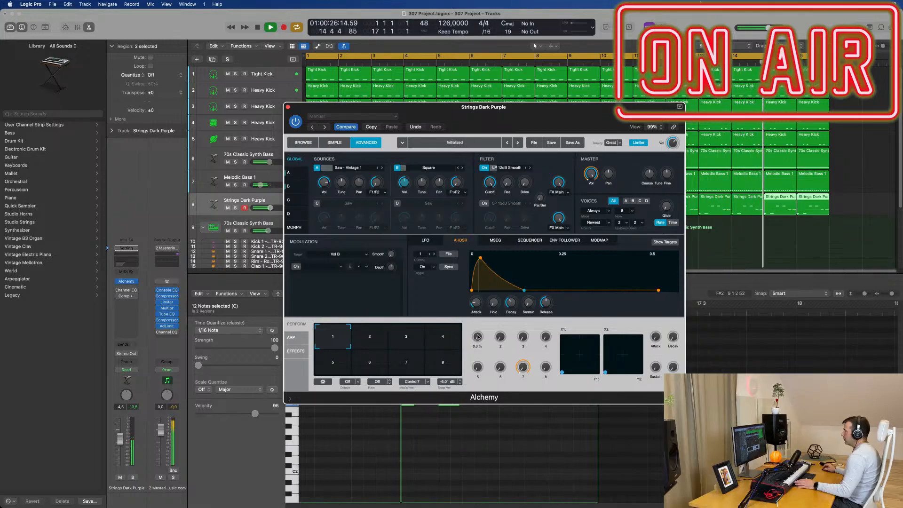
pyautogui.rightClick(480, 340)
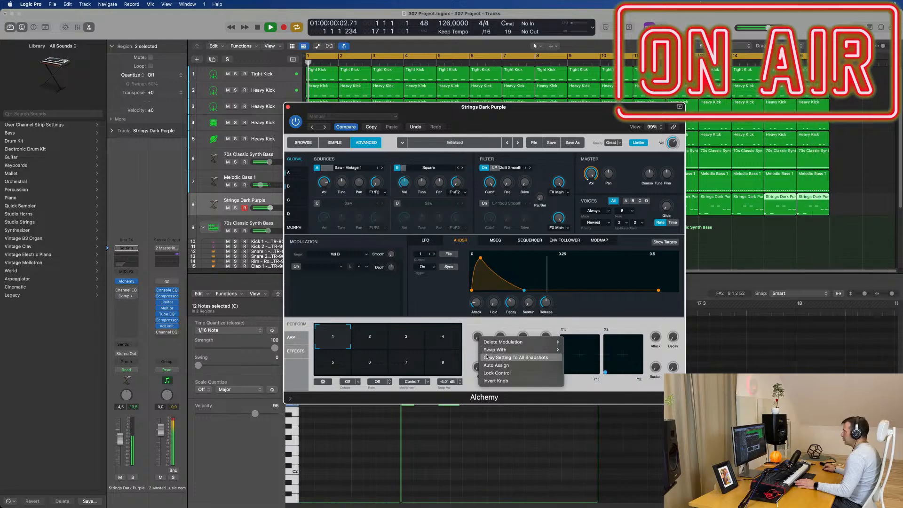
pyautogui.click(495, 366)
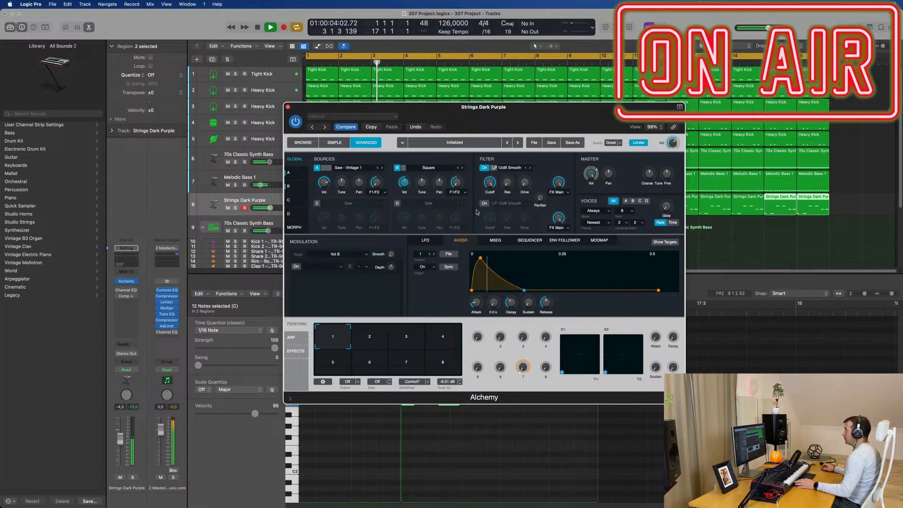
# Check the available modulation sources for the Filter 1 cutoff and try out the Filter 1 FX mix control.
pyautogui.rightClick(492, 185)
pyautogui.moveTo(495, 189)
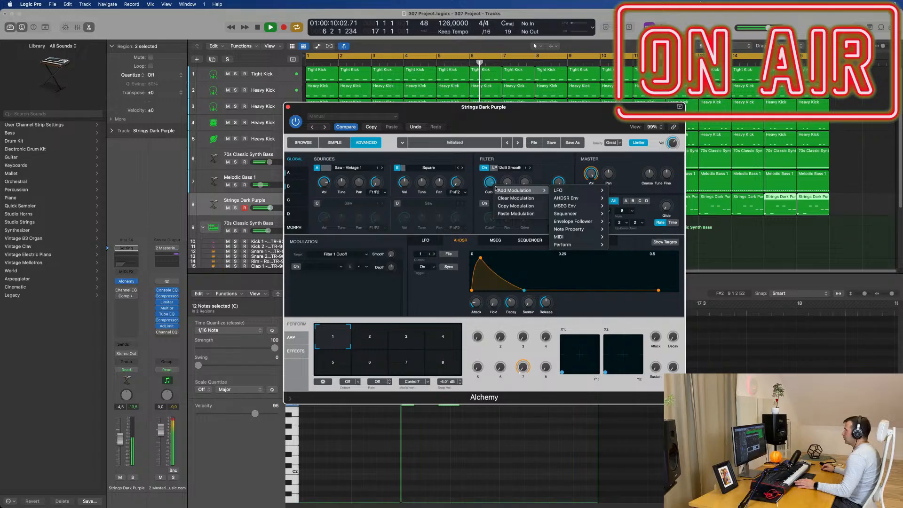
pyautogui.click(542, 174)
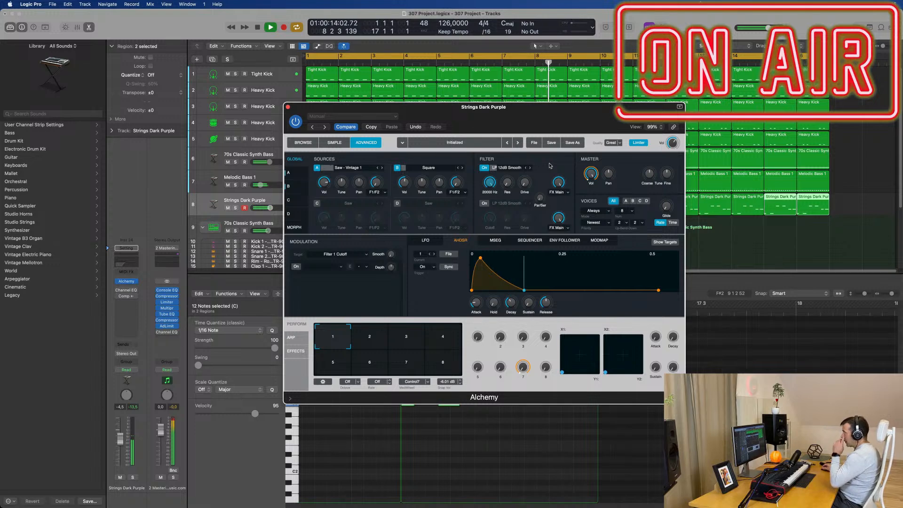
pyautogui.moveTo(559, 183); pyautogui.dragTo(561, 197)
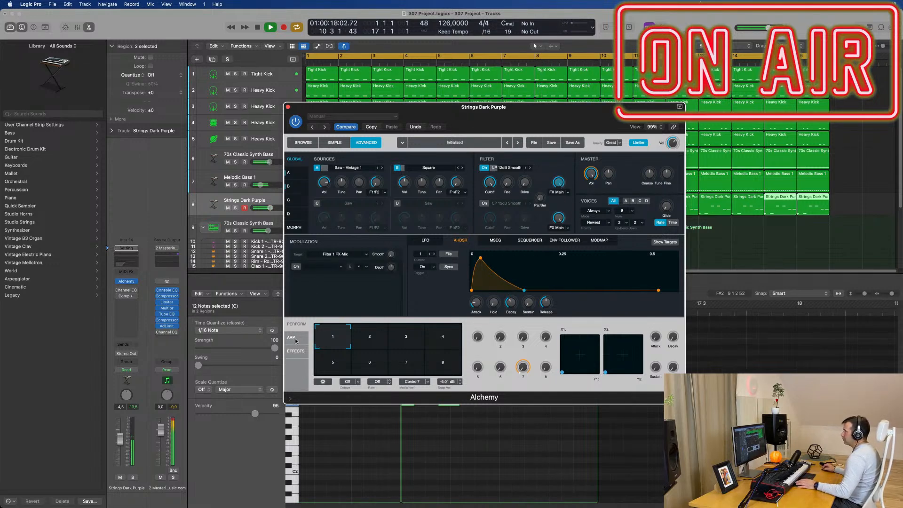
# Add a Mod FX effect to the first slot of Alchemy's Main effects rack.
pyautogui.click(295, 354)
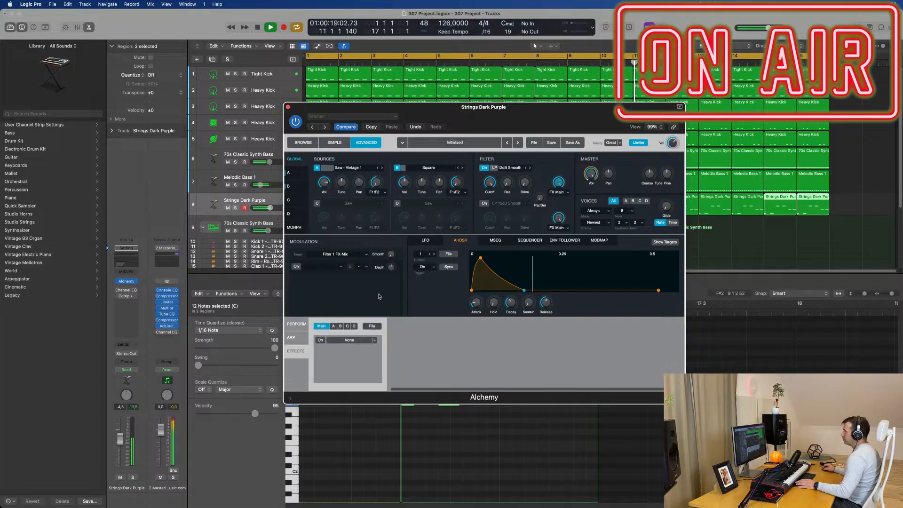
pyautogui.click(374, 342)
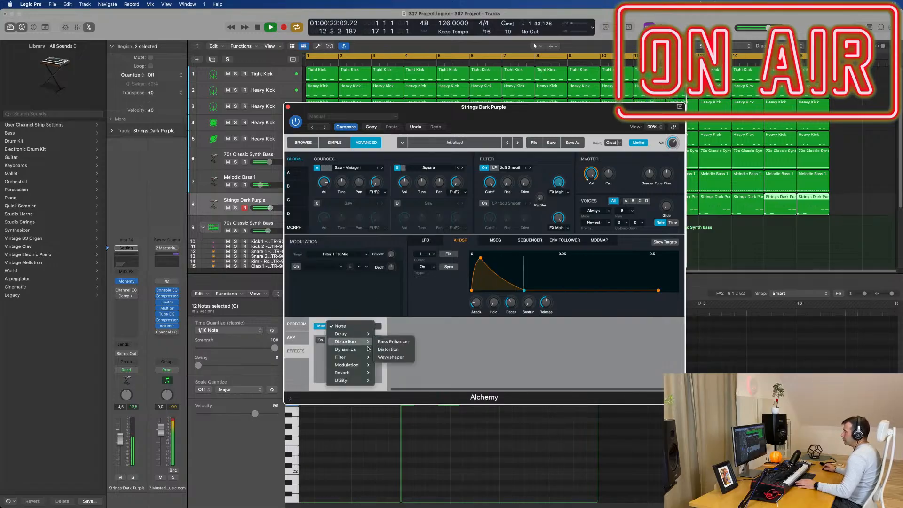
pyautogui.moveTo(359, 376)
pyautogui.moveTo(362, 352)
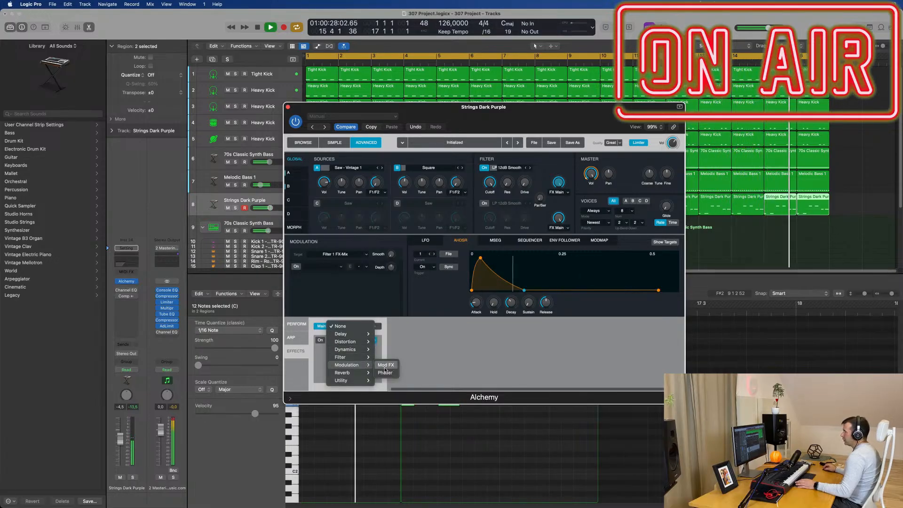
pyautogui.click(385, 365)
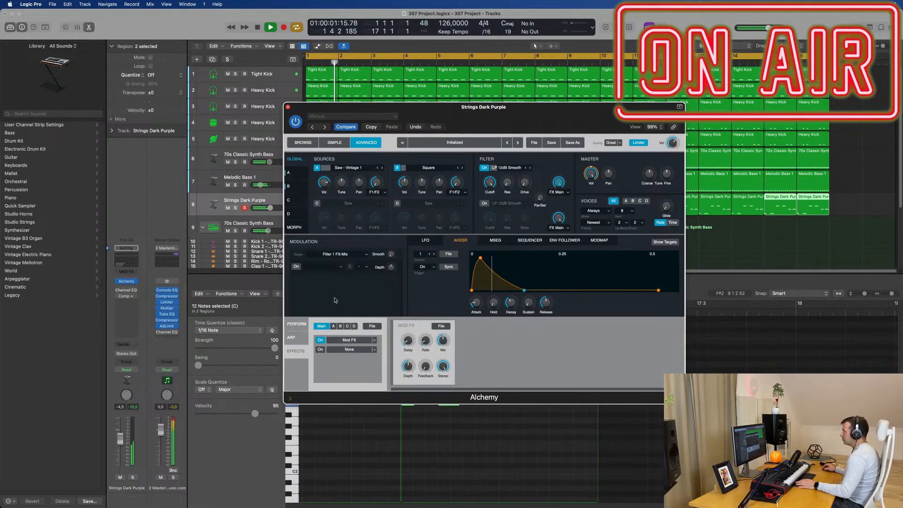
# Try the Extra Width preset on the Mod FX effect, then load its Springy Feedback preset.
pyautogui.click(441, 326)
pyautogui.moveTo(445, 338)
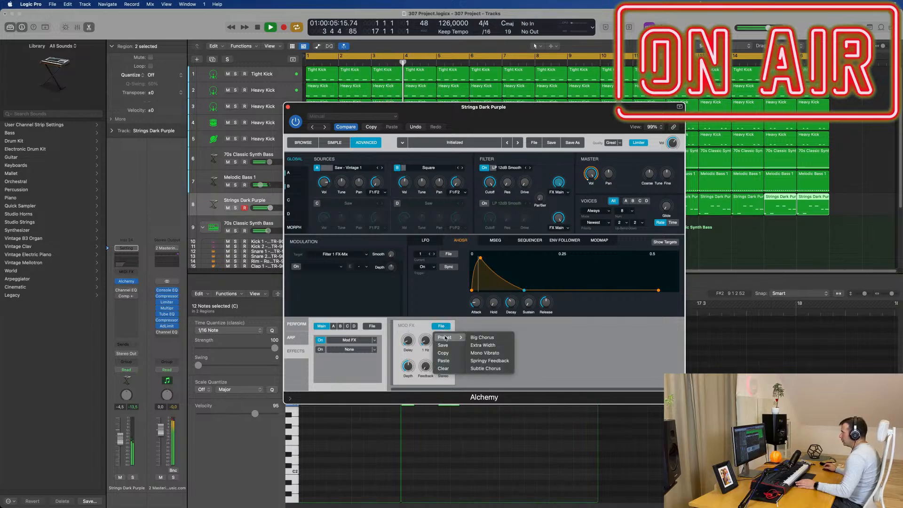
pyautogui.click(482, 345)
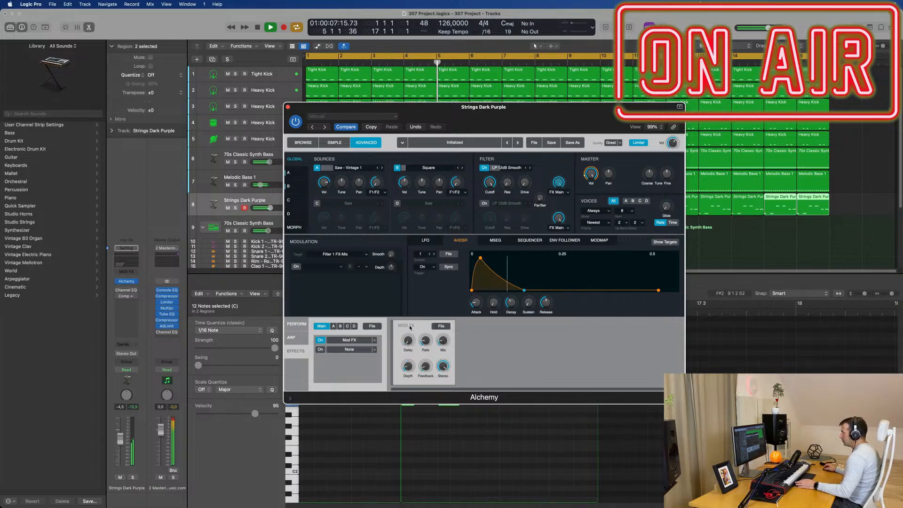
pyautogui.click(442, 327)
pyautogui.moveTo(446, 337)
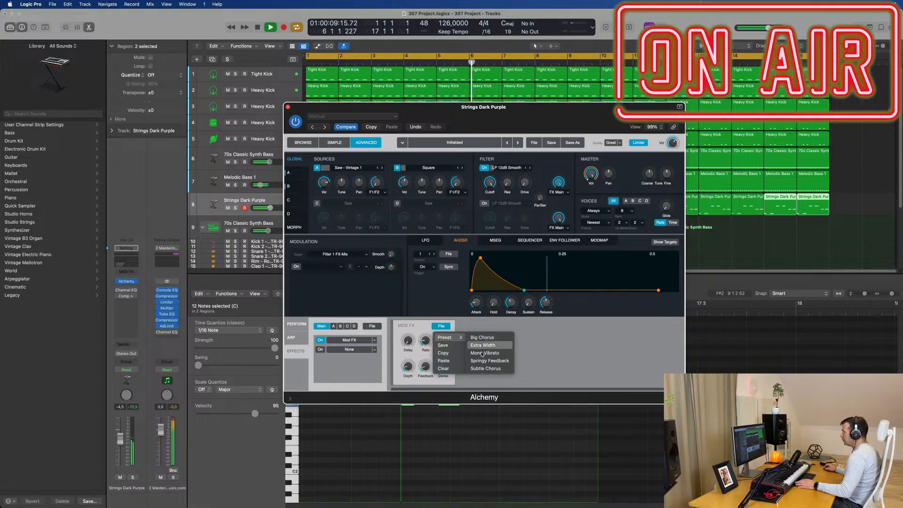
pyautogui.click(487, 362)
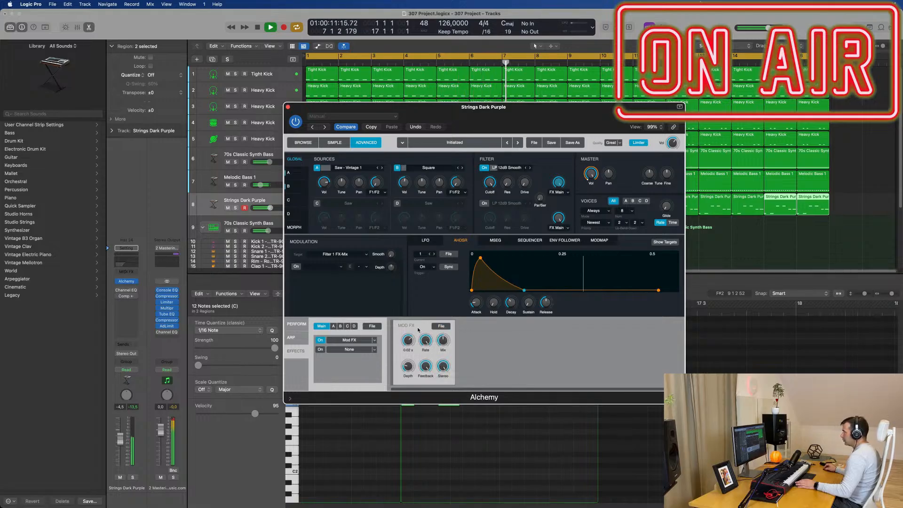
# Adjust the Mod FX depth and feedback by ear and set its mix to about 8%.
pyautogui.moveTo(443, 342)
pyautogui.mouseDown()
pyautogui.moveTo(444, 363)
pyautogui.moveTo(443, 346)
pyautogui.mouseUp()
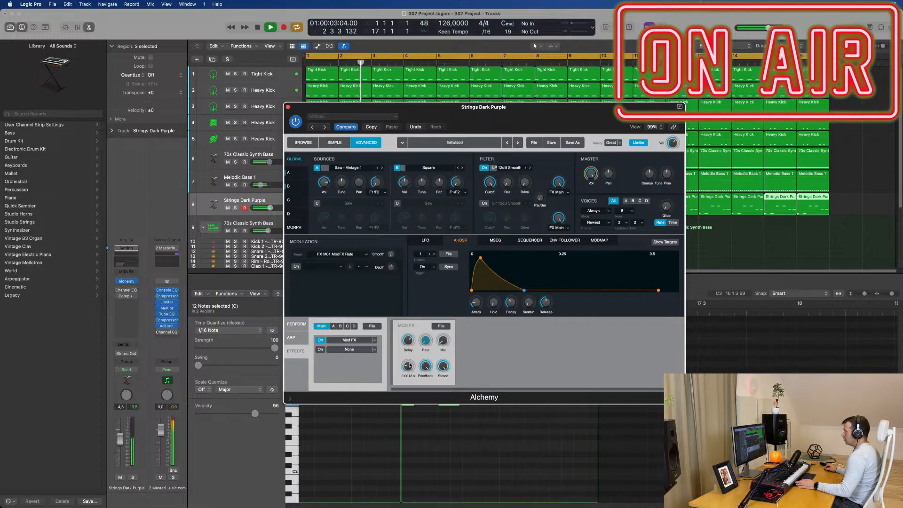
pyautogui.moveTo(409, 365); pyautogui.dragTo(414, 330)
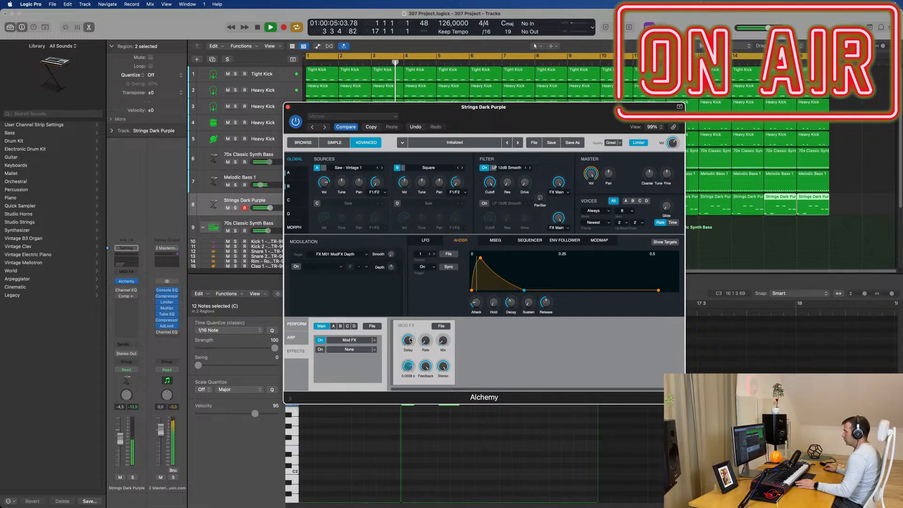
pyautogui.moveTo(408, 369); pyautogui.dragTo(427, 367)
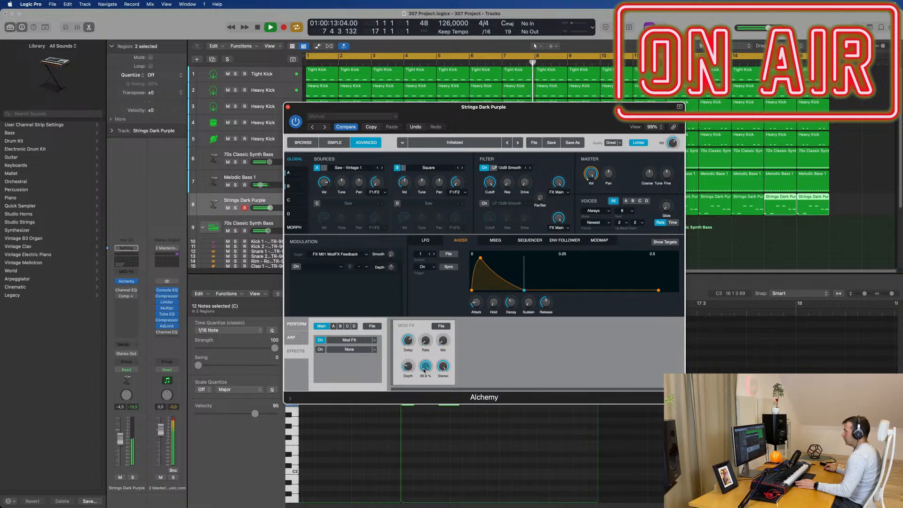
pyautogui.moveTo(443, 342); pyautogui.dragTo(444, 329)
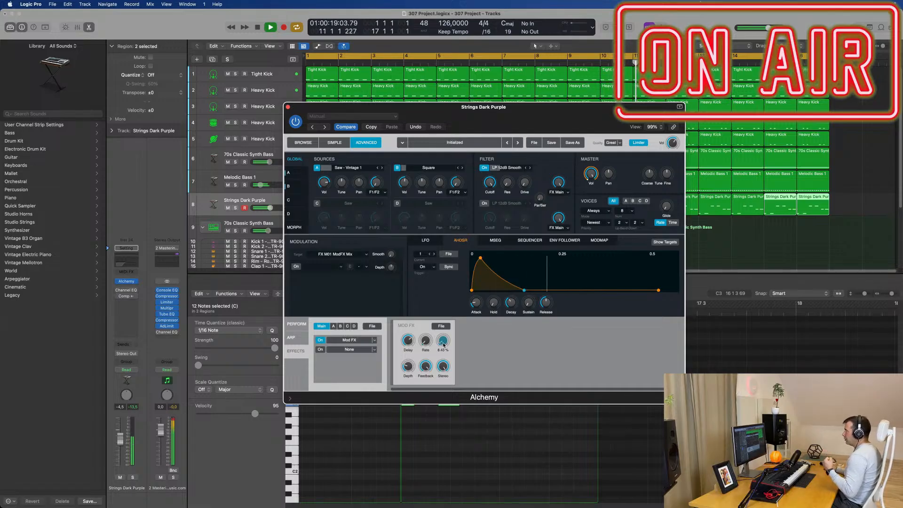
# Add a Delay effect in the second slot of the Main effects rack and try out different presets for it.
pyautogui.click(375, 350)
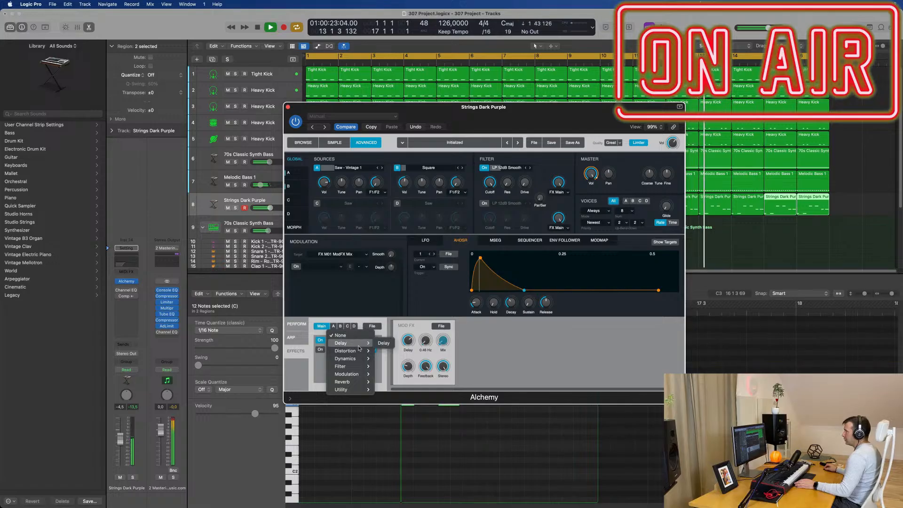
pyautogui.click(384, 342)
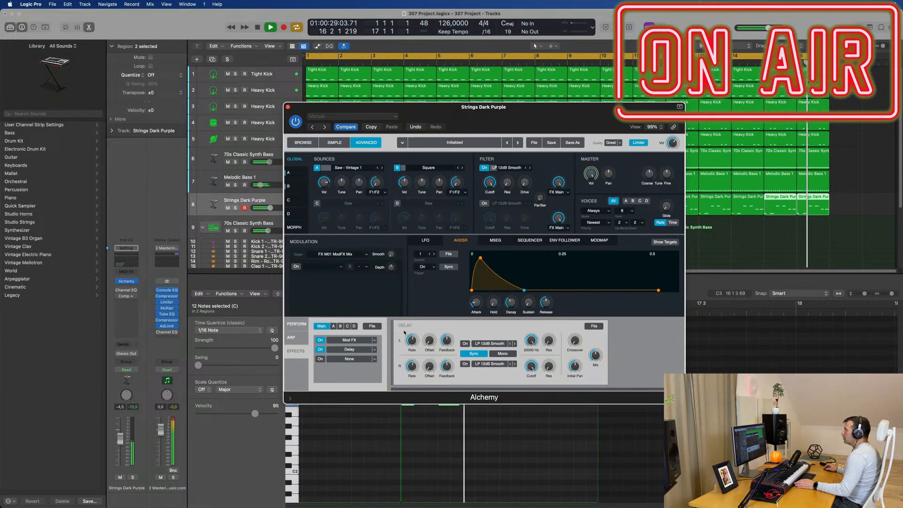
pyautogui.click(594, 326)
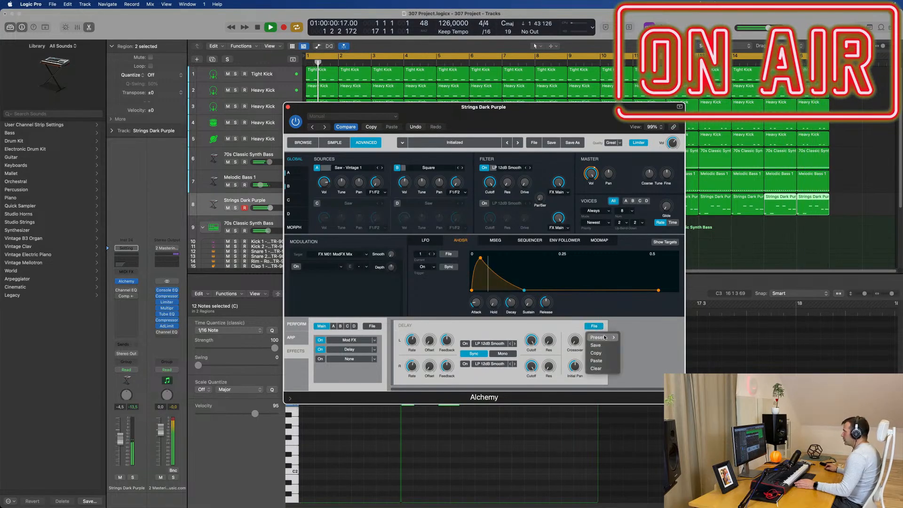
pyautogui.moveTo(605, 337)
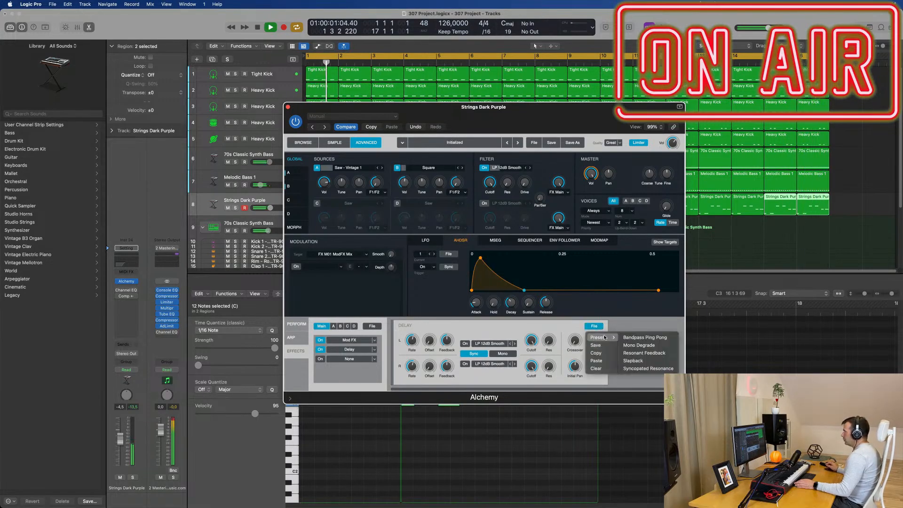
pyautogui.click(643, 353)
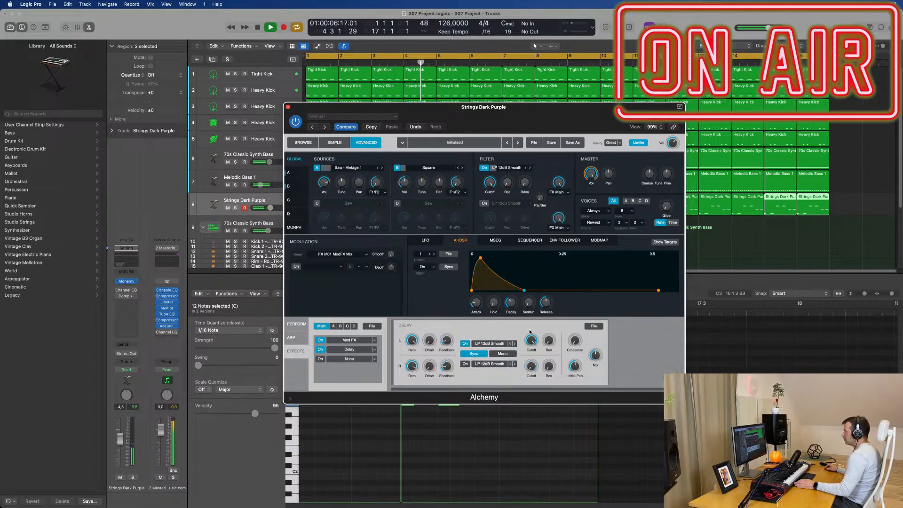
pyautogui.click(594, 325)
pyautogui.moveTo(604, 337)
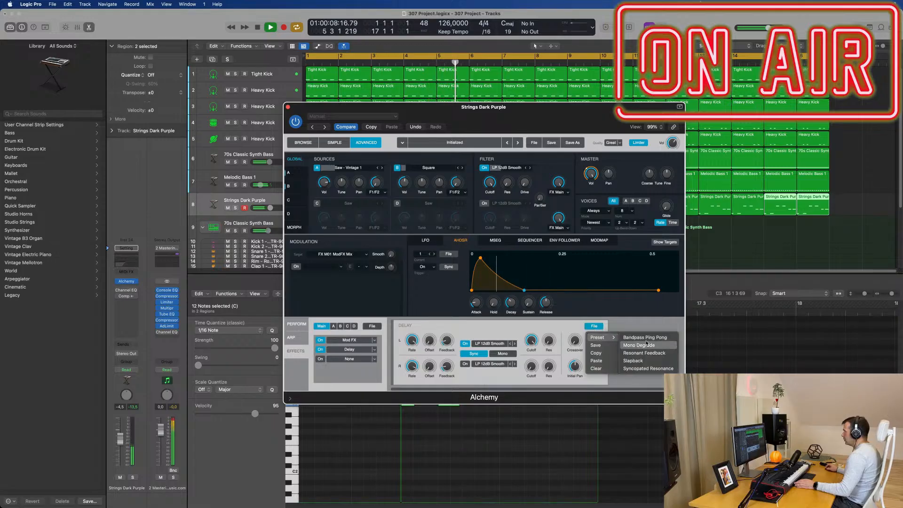
pyautogui.click(644, 345)
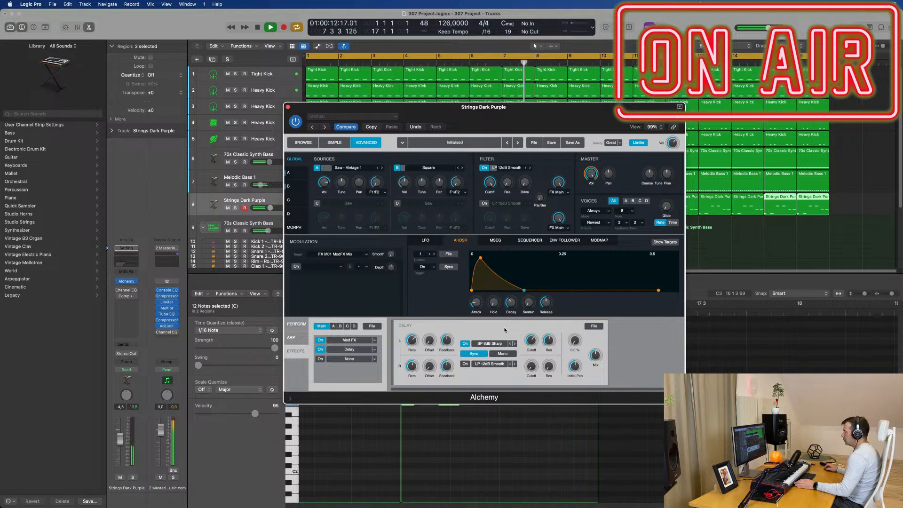
# Move the Alchemy window slightly aside and enable the Compressor on the Strings Dark Purple channel strip.
pyautogui.moveTo(476, 107); pyautogui.dragTo(495, 107)
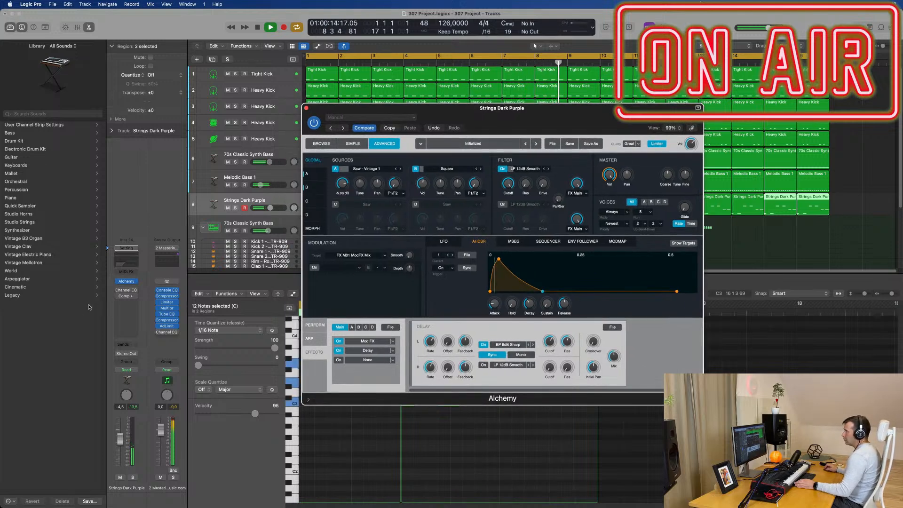
pyautogui.click(118, 296)
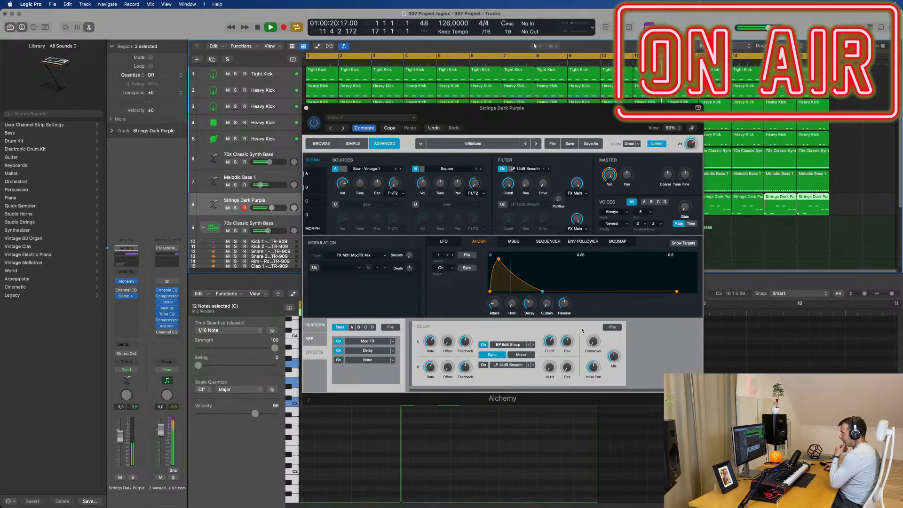
# Load the Mono Degrade preset on the Delay effect, then bypass the Delay in the Main effects rack.
pyautogui.click(613, 327)
pyautogui.moveTo(622, 340)
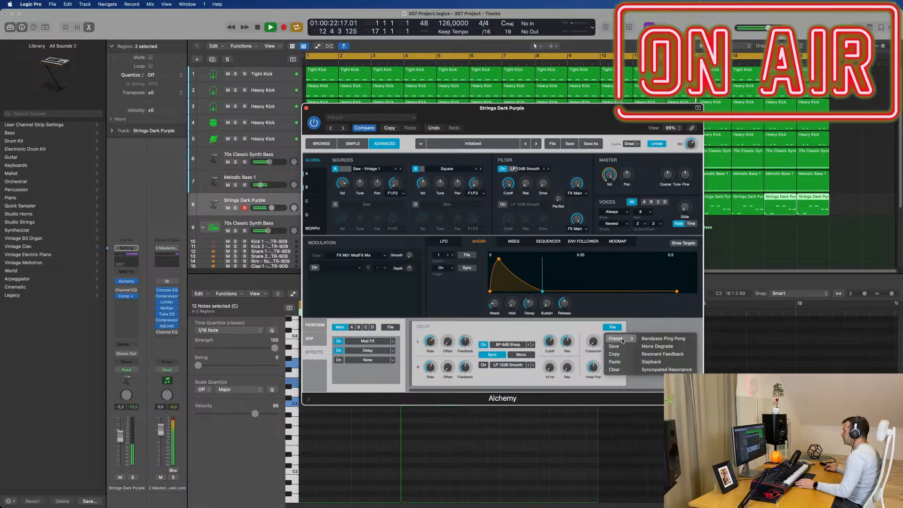
pyautogui.click(661, 347)
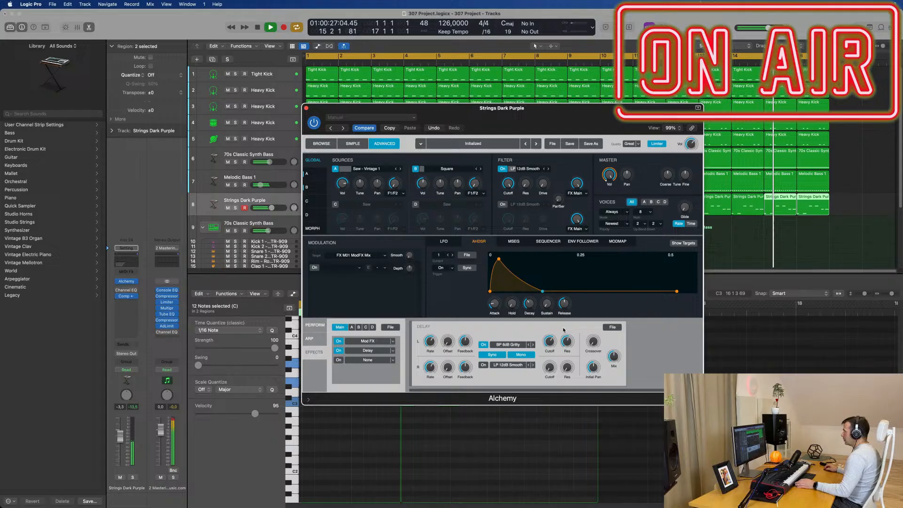
pyautogui.click(612, 326)
pyautogui.click(555, 323)
pyautogui.click(339, 350)
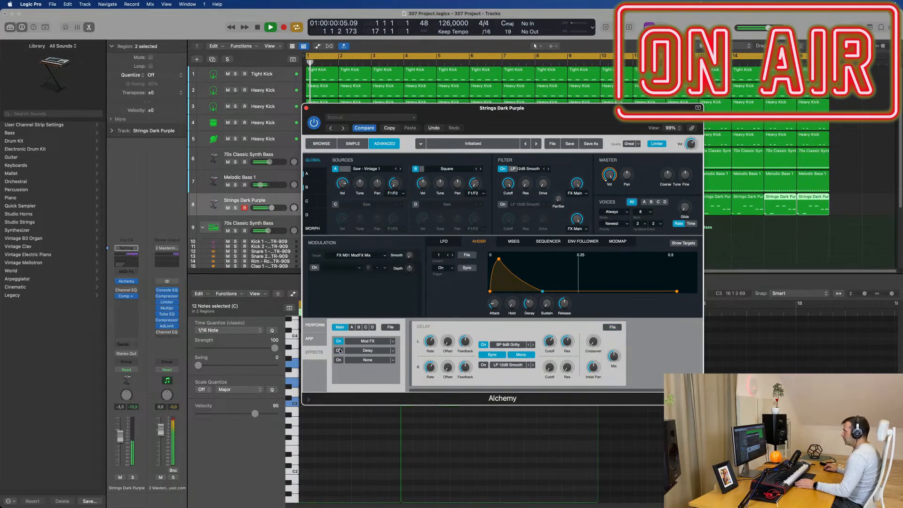
# Lower the Strings Dark Purple channel volume to about -7.2 dB and move the Alchemy window higher over the tracks.
pyautogui.click(124, 436)
pyautogui.moveTo(124, 437); pyautogui.dragTo(120, 443)
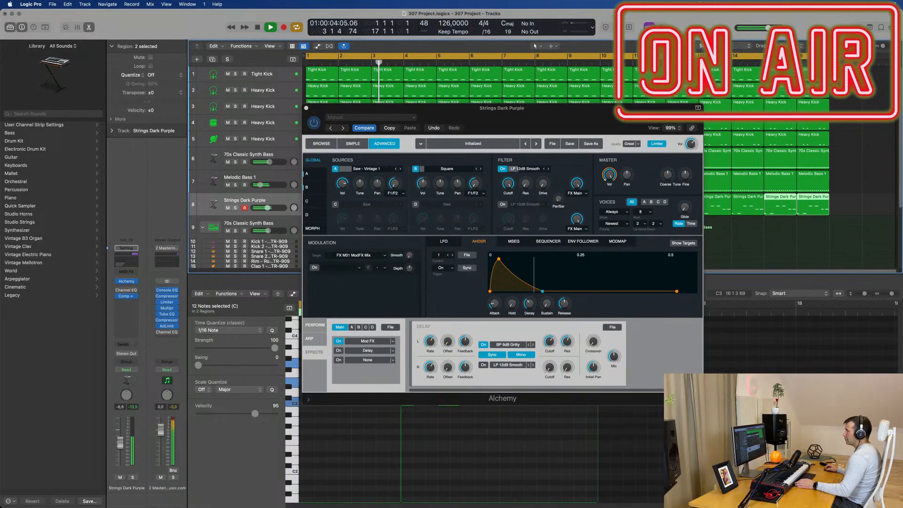
pyautogui.moveTo(491, 114); pyautogui.dragTo(509, 103)
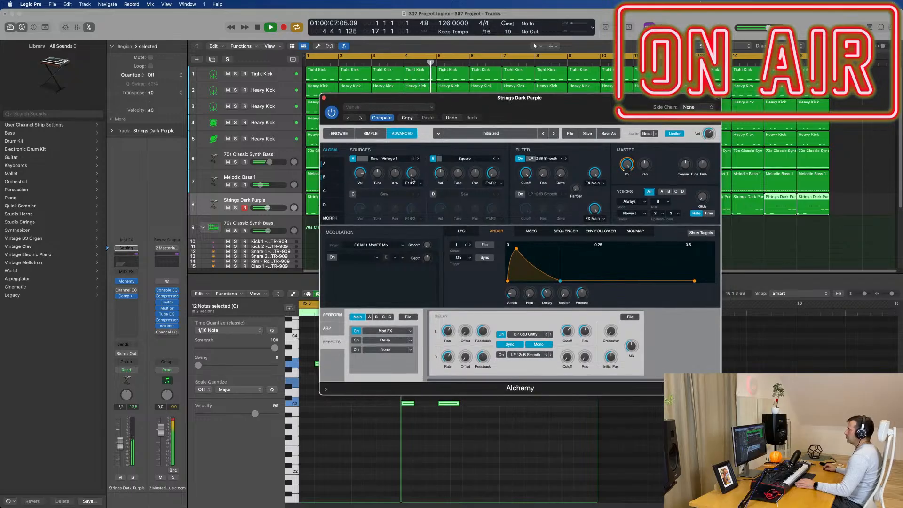
# Toggle source B off and on to compare, then enable source C and load the complex Metallic 01 waveform into it.
pyautogui.click(433, 159)
pyautogui.click(433, 159)
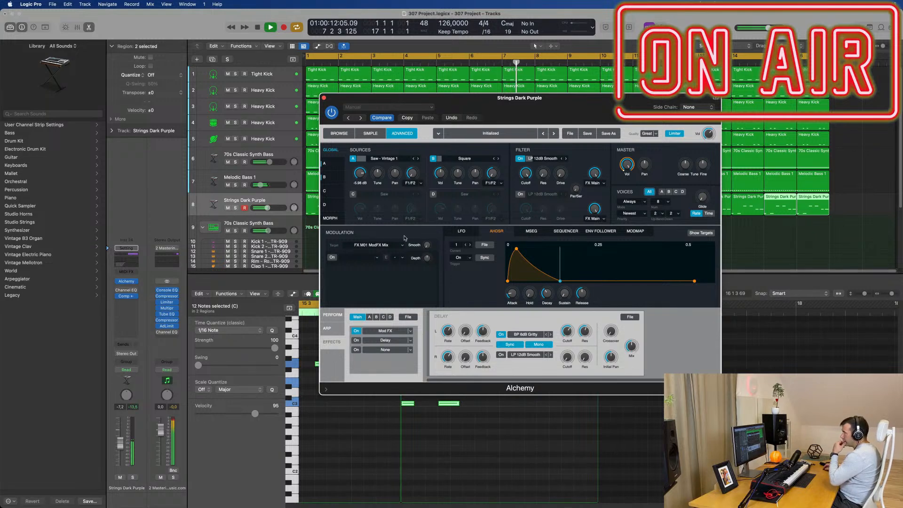
pyautogui.click(353, 193)
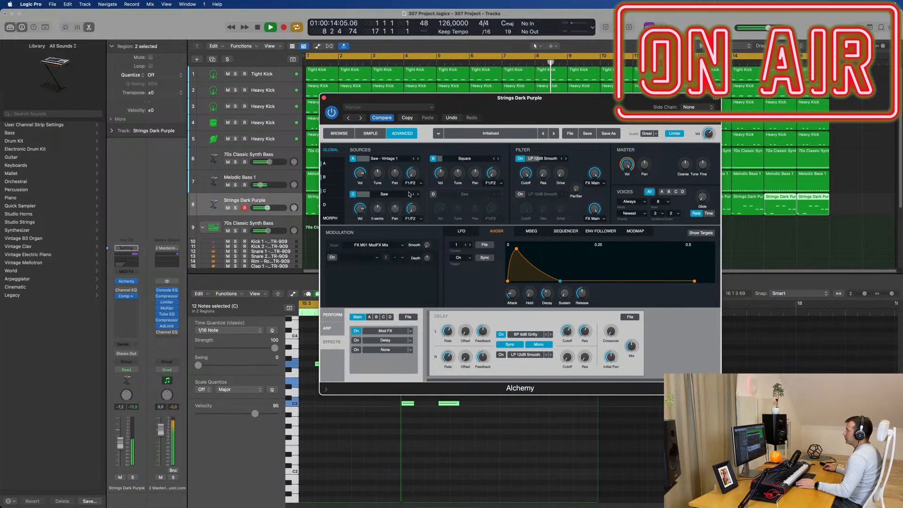
pyautogui.click(394, 197)
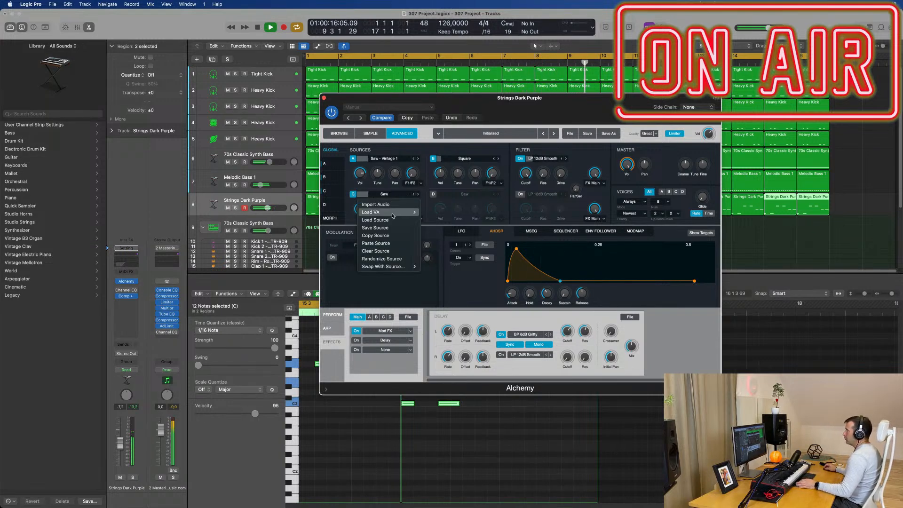
pyautogui.moveTo(390, 212)
pyautogui.moveTo(441, 222)
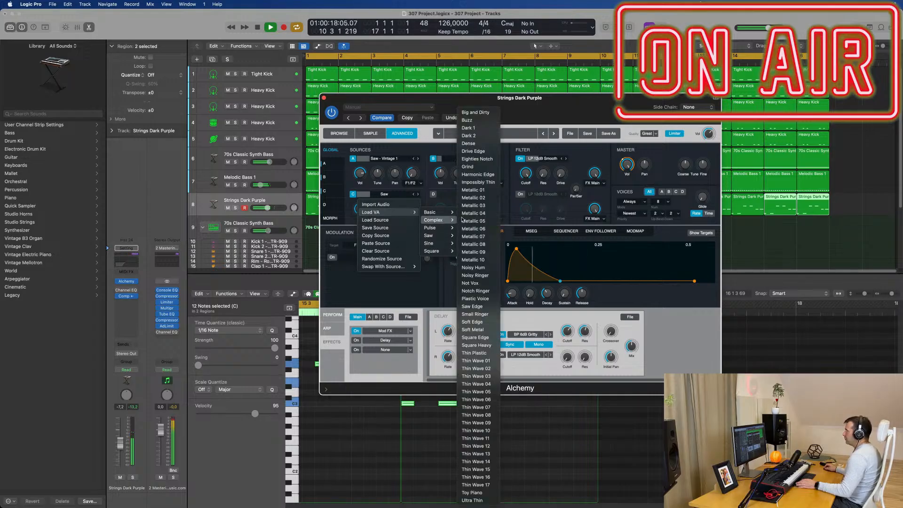
pyautogui.click(473, 189)
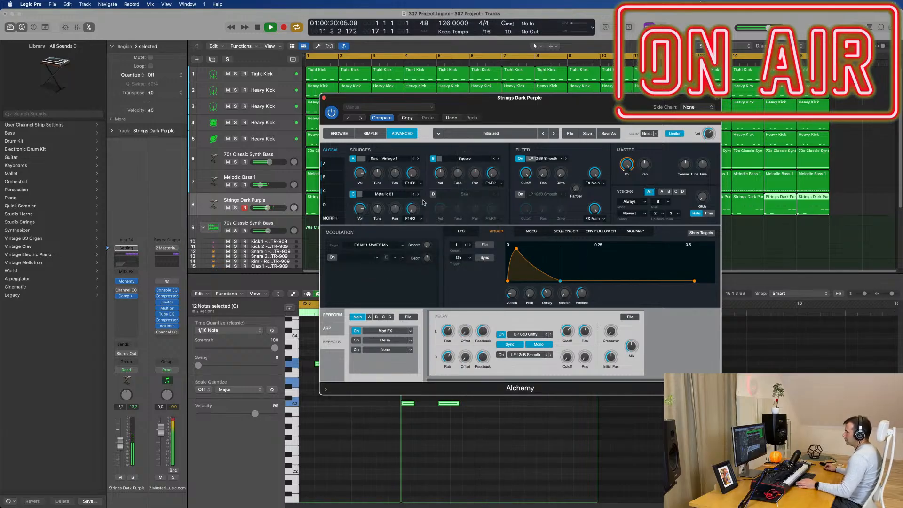
# Adjust the volume and coarse tuning of source C by ear.
pyautogui.moveTo(362, 207); pyautogui.dragTo(365, 187)
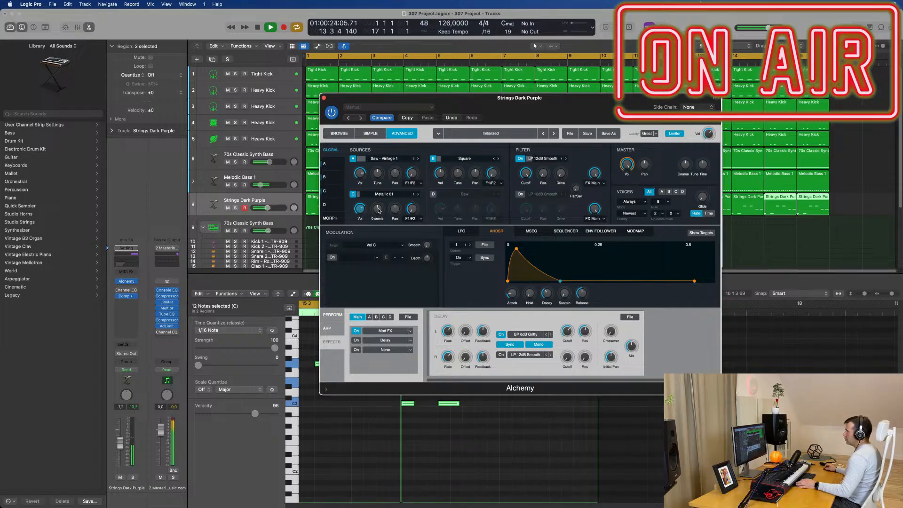
pyautogui.moveTo(376, 210); pyautogui.dragTo(382, 206)
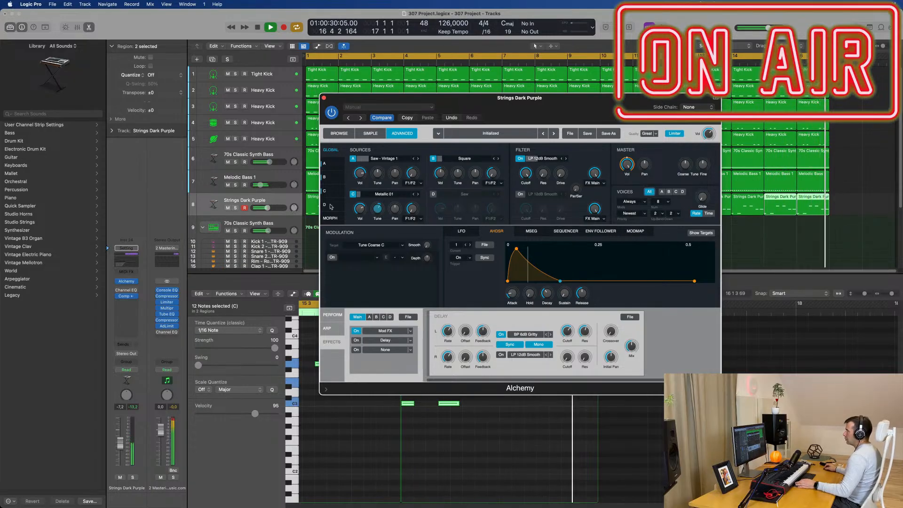
pyautogui.moveTo(360, 209); pyautogui.dragTo(362, 195)
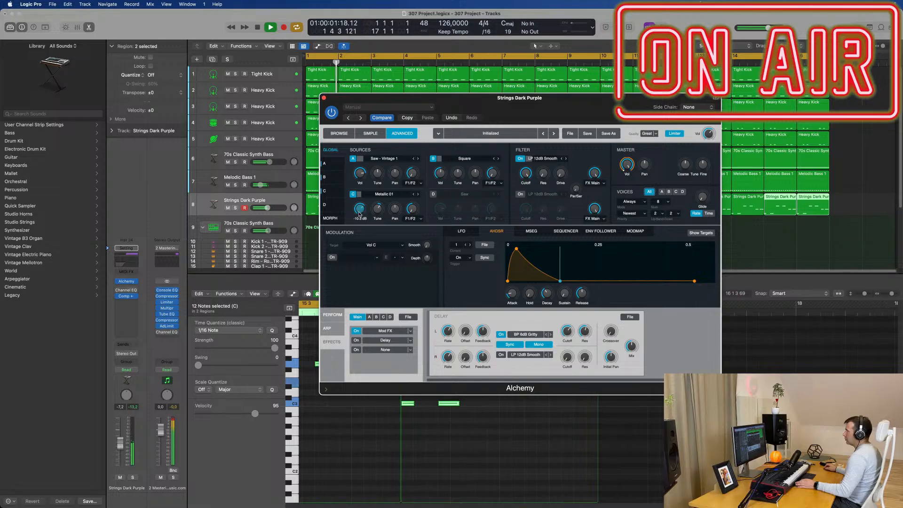
# Audition further Metallic waveforms in source C, then replace them with Saw - Arp and adjust the source's volume by ear.
pyautogui.click(418, 195)
pyautogui.click(418, 195)
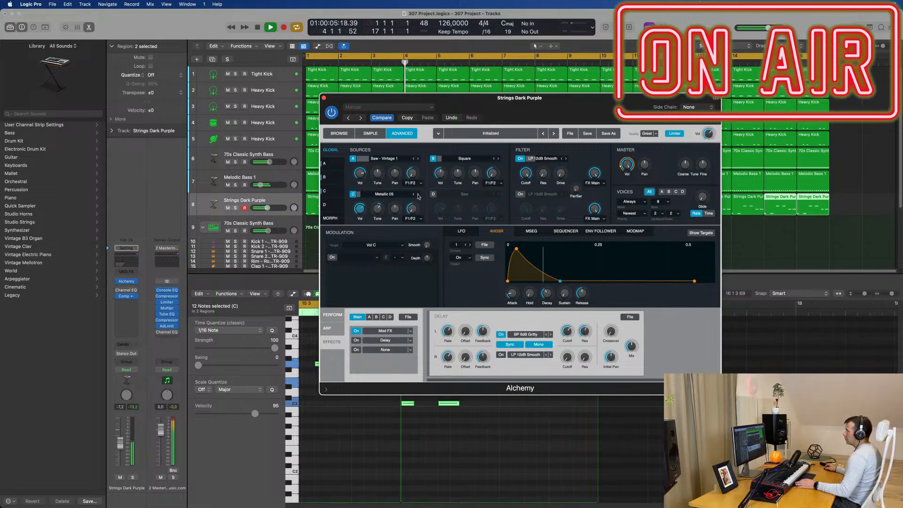
pyautogui.click(418, 194)
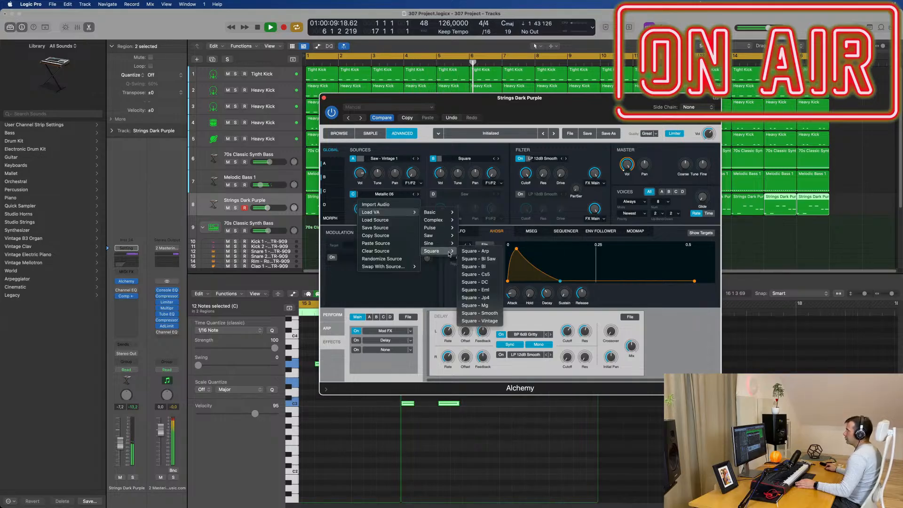
pyautogui.moveTo(437, 235)
pyautogui.click(406, 193)
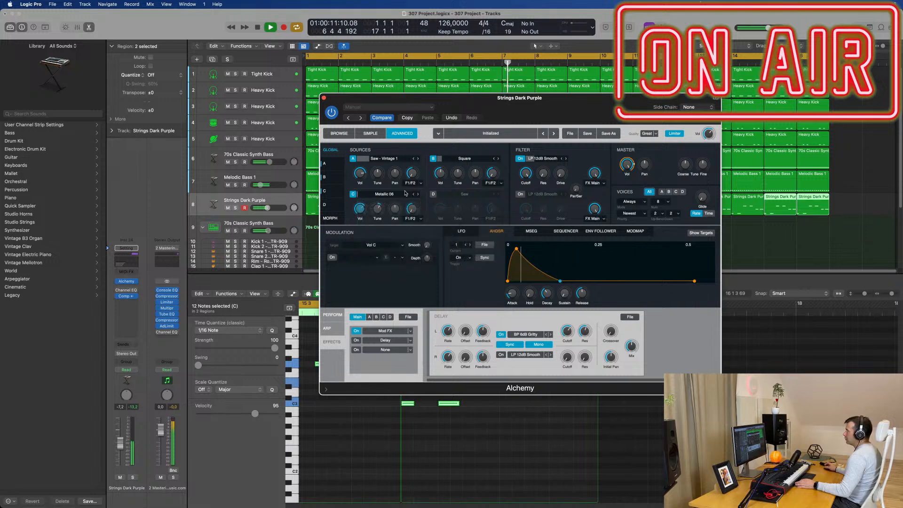
pyautogui.moveTo(363, 208); pyautogui.dragTo(361, 212)
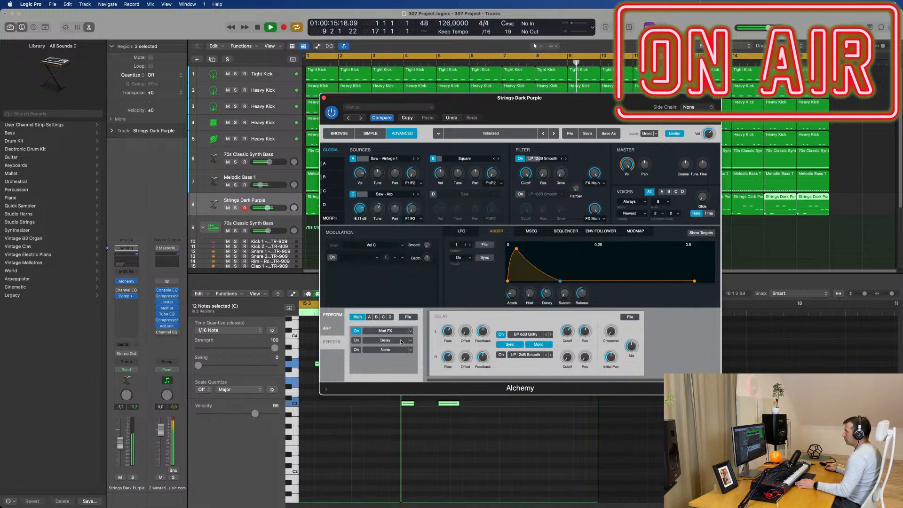
# Adjust the delay and mix amounts of the Mod FX effect in the Main rack by ear.
pyautogui.click(385, 331)
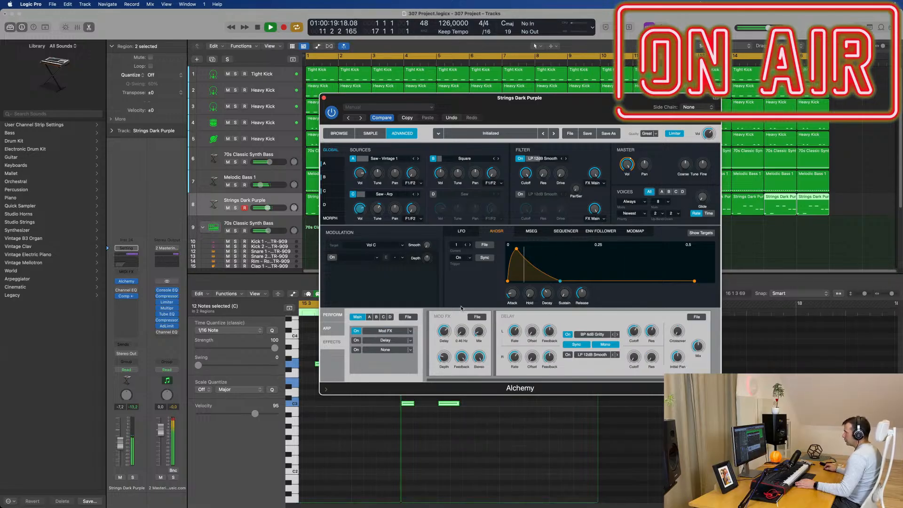
pyautogui.moveTo(478, 334); pyautogui.dragTo(480, 346)
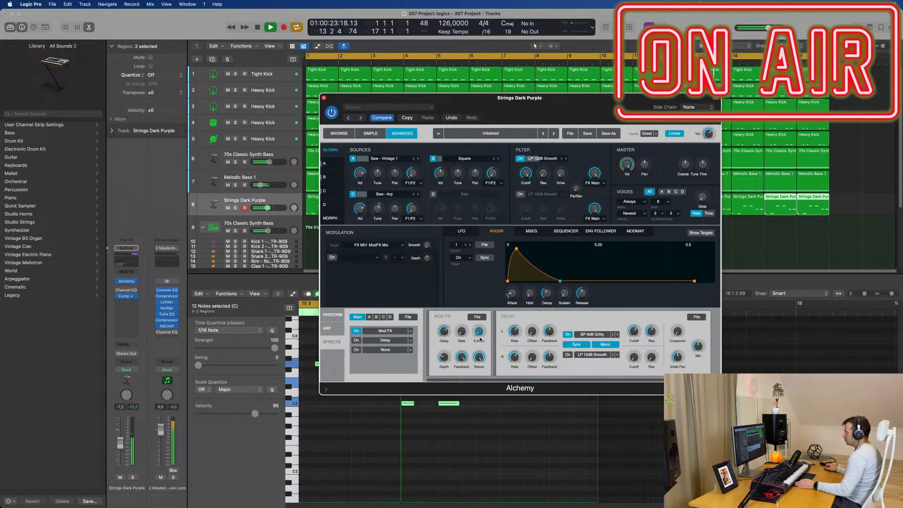
pyautogui.click(444, 333)
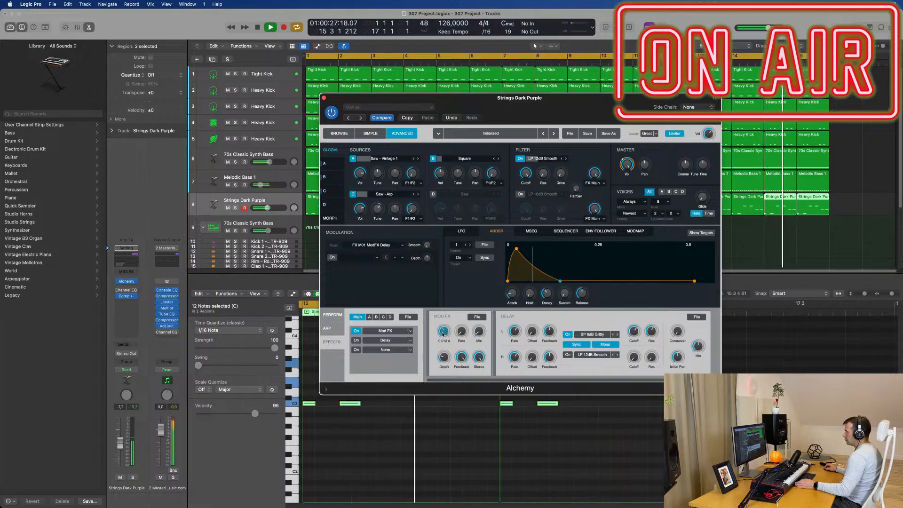
pyautogui.moveTo(443, 334)
pyautogui.mouseDown()
pyautogui.moveTo(445, 349)
pyautogui.moveTo(444, 324)
pyautogui.mouseUp()
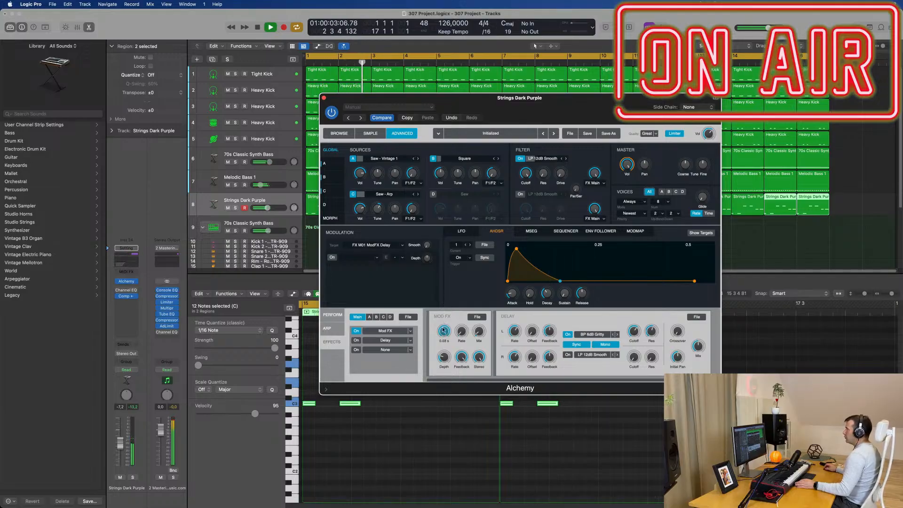
pyautogui.moveTo(443, 330); pyautogui.dragTo(443, 334)
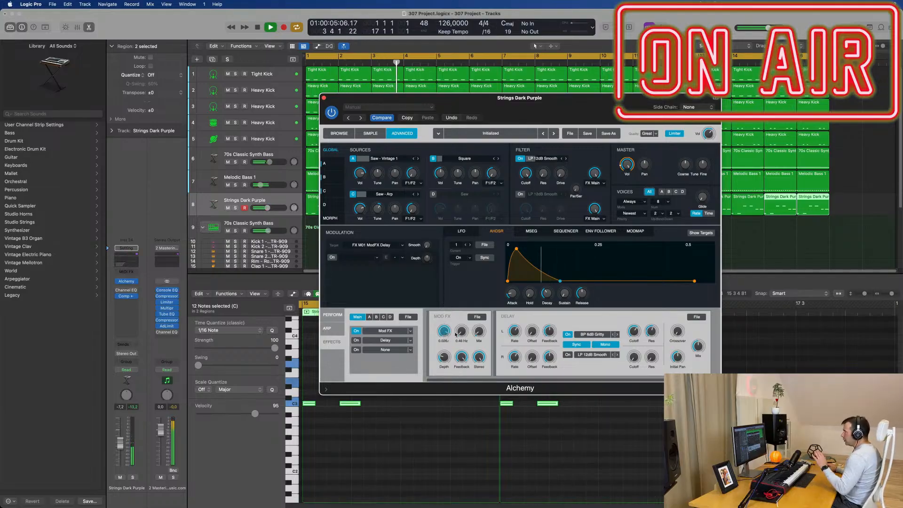
pyautogui.click(478, 333)
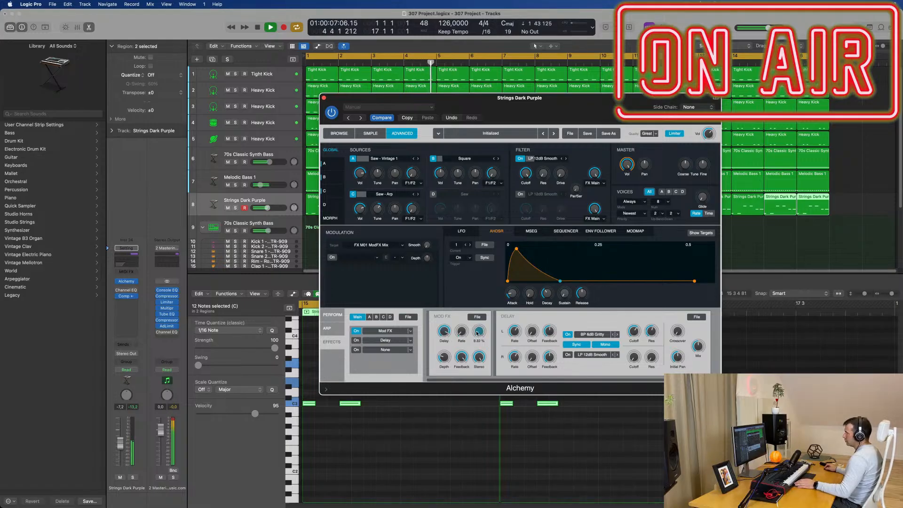
pyautogui.moveTo(476, 329); pyautogui.dragTo(478, 315)
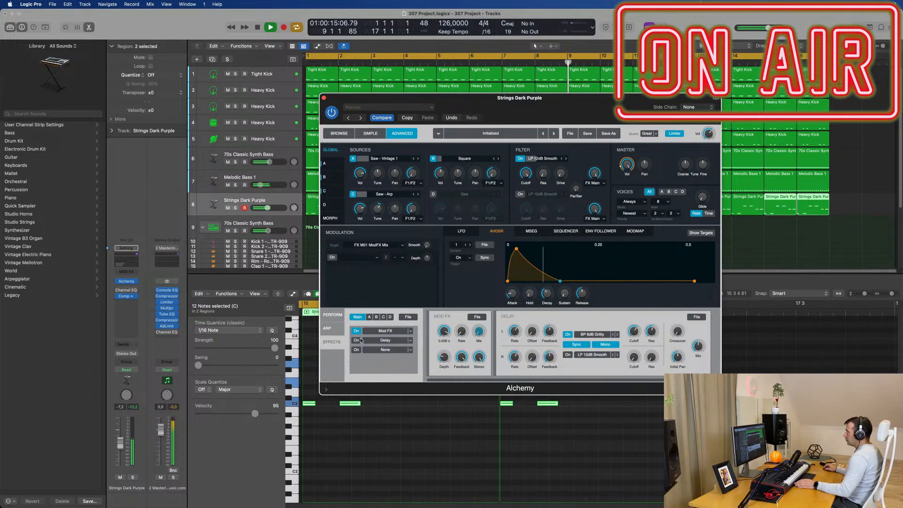
# Enable the Delay effect in the Main rack, clear its preset settings and adjust its mix by ear.
pyautogui.click(390, 341)
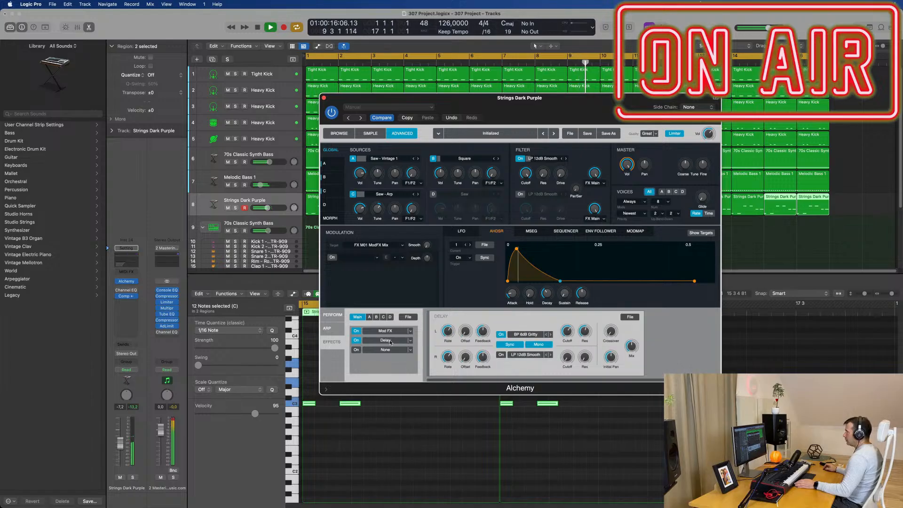
pyautogui.click(629, 317)
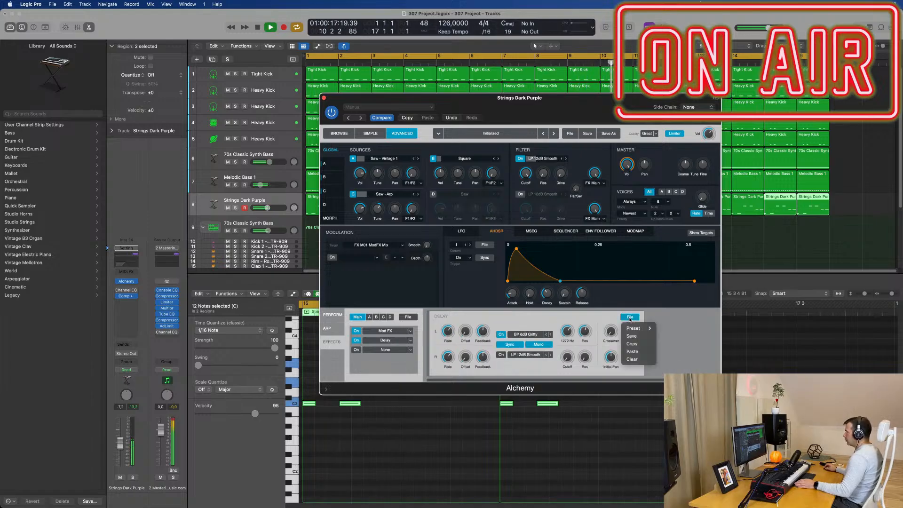
pyautogui.click(633, 360)
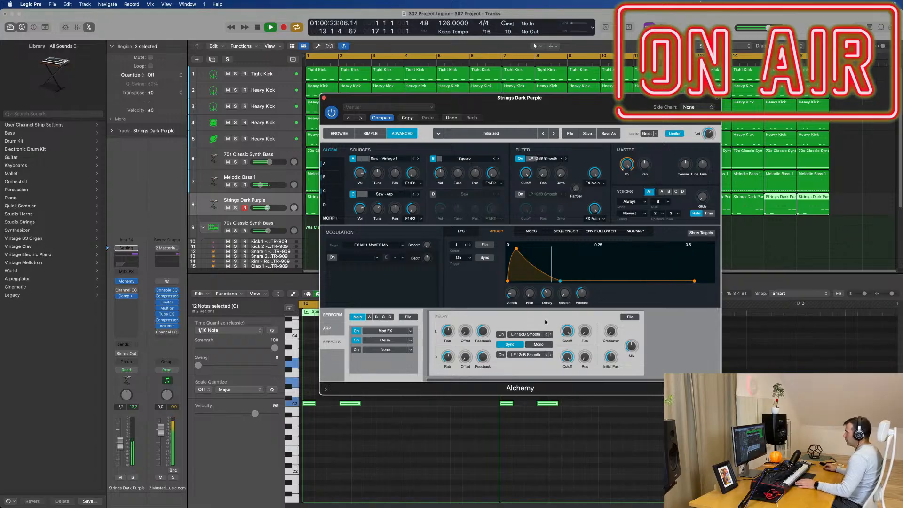
pyautogui.click(633, 353)
pyautogui.moveTo(633, 353)
pyautogui.mouseDown()
pyautogui.moveTo(633, 368)
pyautogui.moveTo(632, 348)
pyautogui.mouseUp()
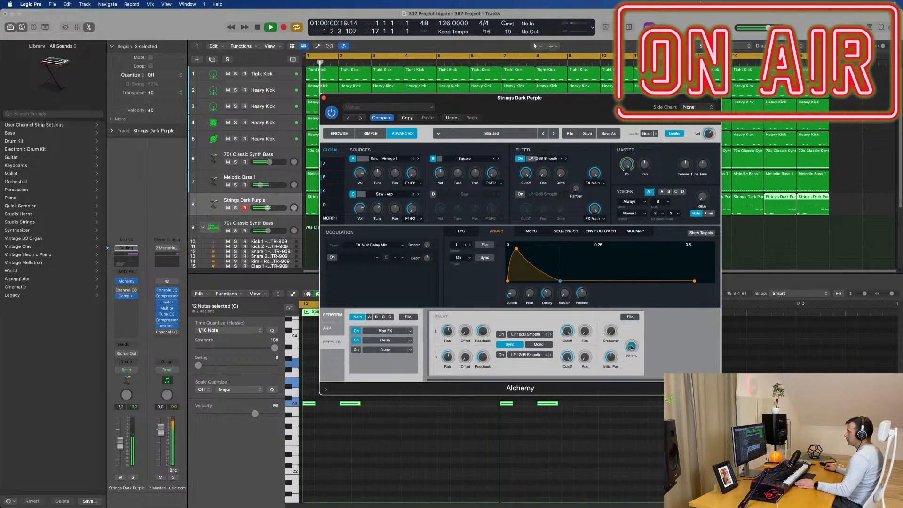
# Apply a Channel EQ low cut at about 368 Hz to Strings Dark Purple and raise its channel volume to about -6.4 dB.
pyautogui.click(124, 291)
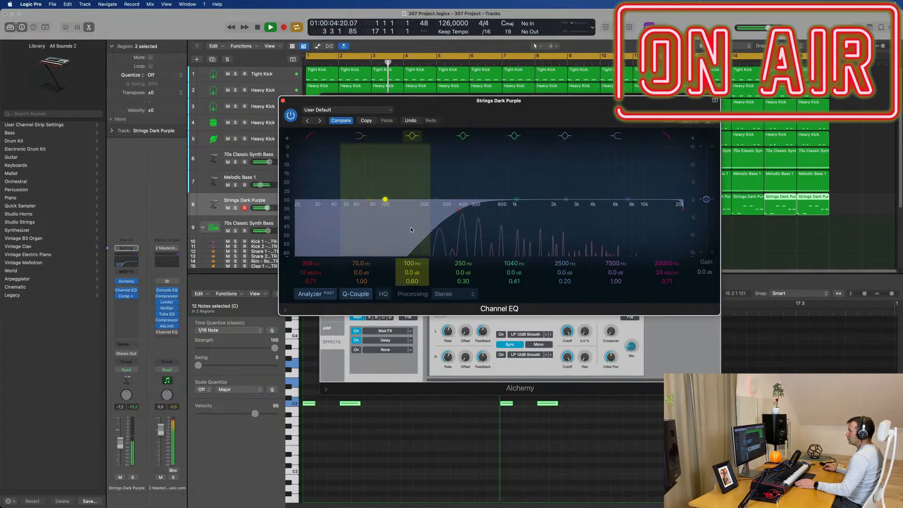
pyautogui.click(282, 100)
pyautogui.moveTo(607, 115); pyautogui.dragTo(604, 127)
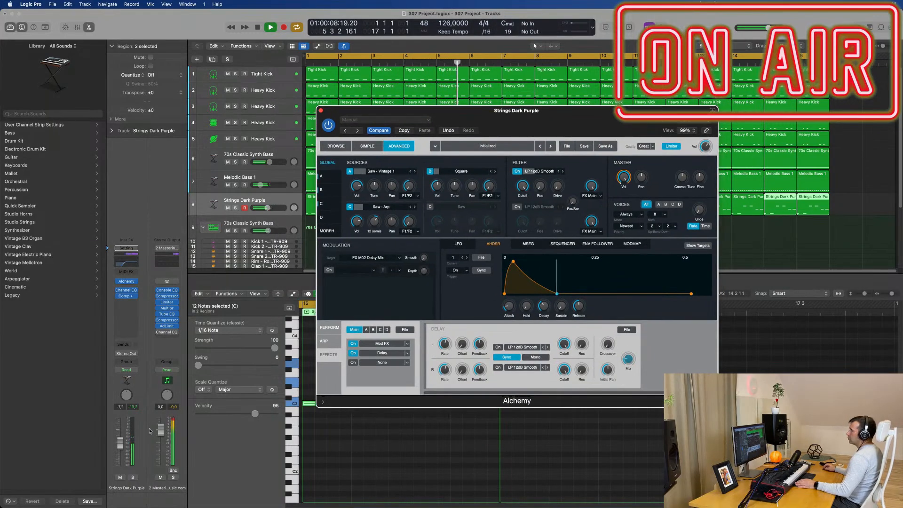
pyautogui.moveTo(121, 444); pyautogui.dragTo(120, 442)
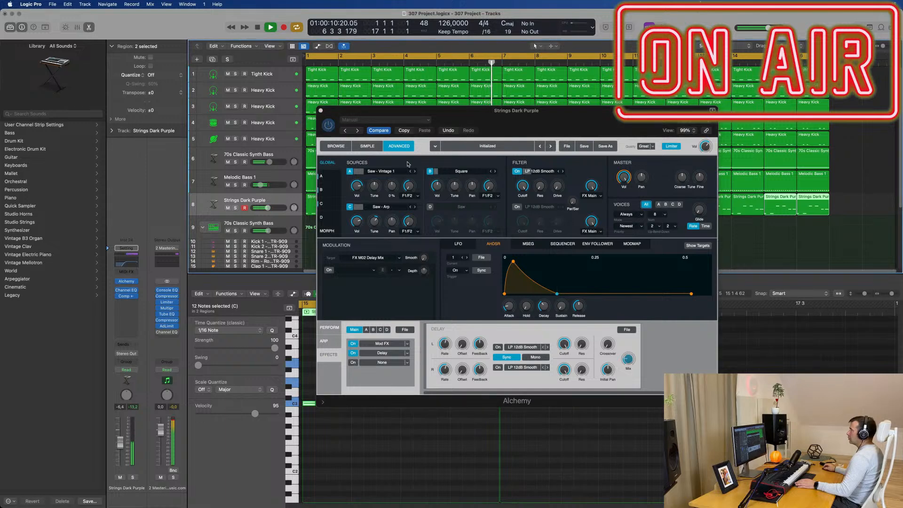
# Move Alchemy aside and try the notes of the two selected Strings Dark Purple regions an octave lower.
pyautogui.moveTo(435, 113); pyautogui.dragTo(793, 140)
pyautogui.click(448, 447)
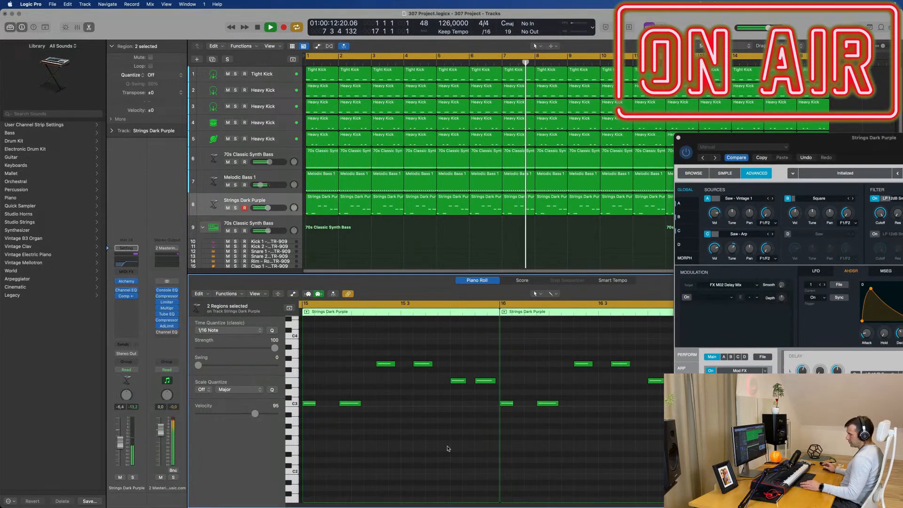
pyautogui.press('super+a')
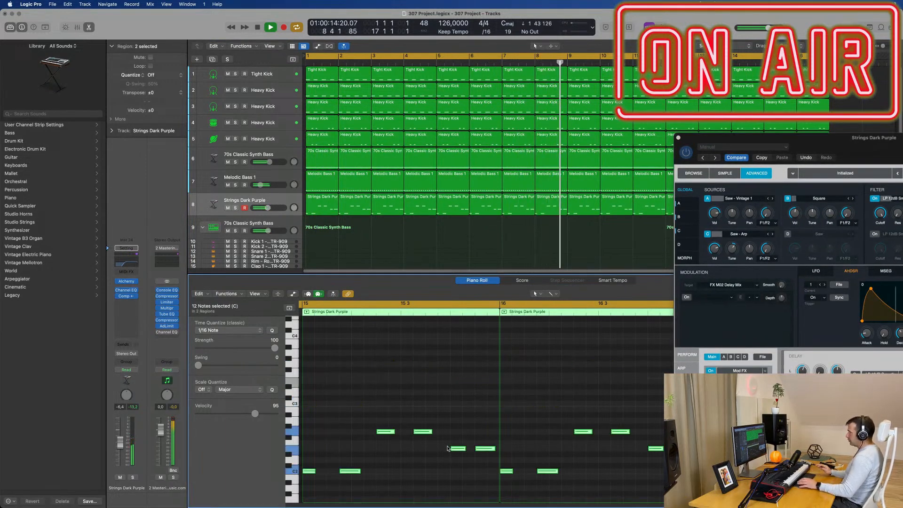
pyautogui.press('Return')
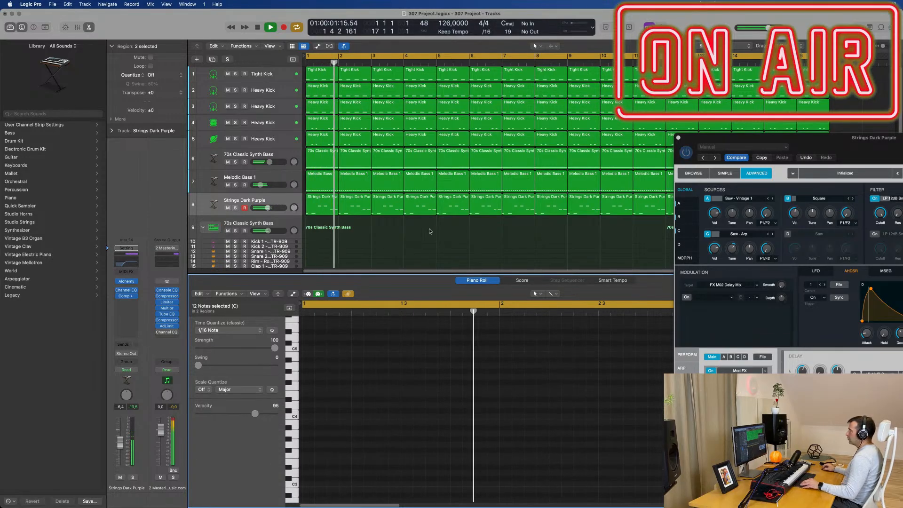
# Try all notes in every Strings Dark Purple region in different octaves, return them to the original pitch and restart playback from the beginning.
pyautogui.click(275, 204)
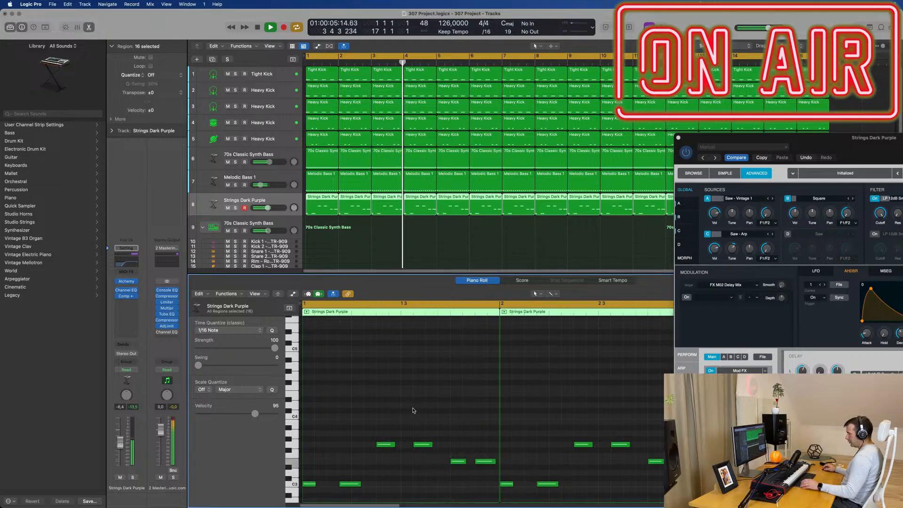
pyautogui.press('super+a')
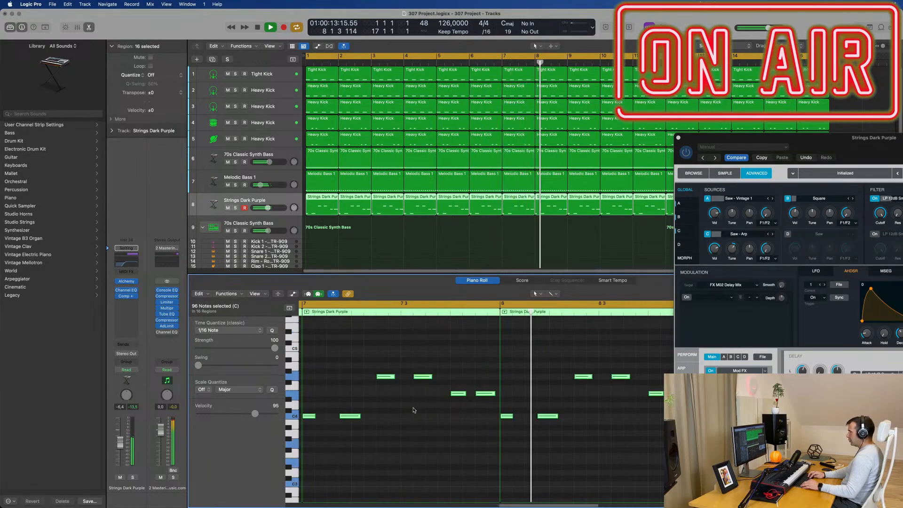
pyautogui.scroll(3, 414, 409)
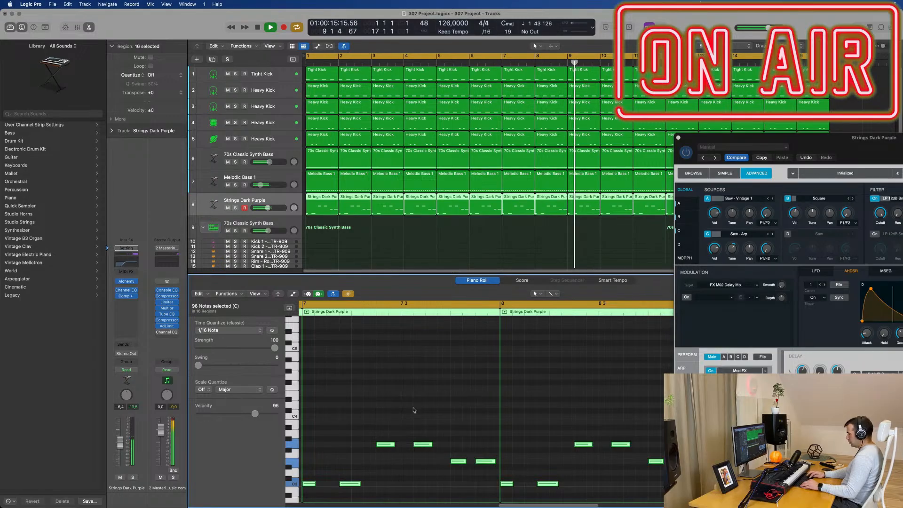
pyautogui.hotkey('alt', 'shift', 'Down')
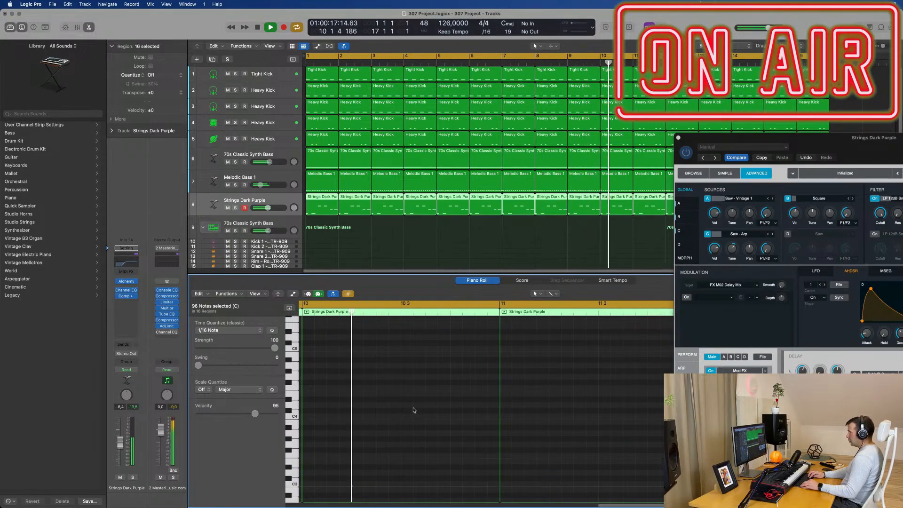
pyautogui.hotkey('alt', 'shift', 'Up')
pyautogui.press('space')
pyautogui.press('Return')
pyautogui.press('space')
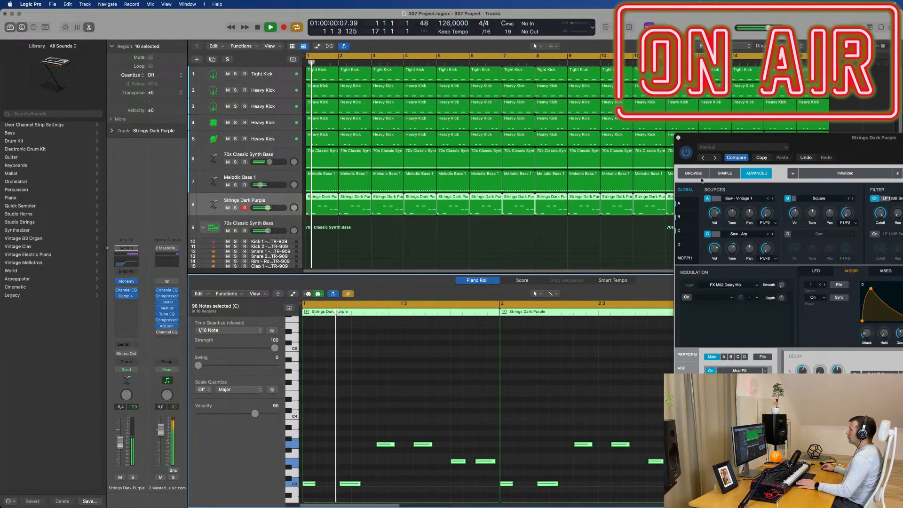
# Close the Alchemy window and lower the Strings Dark Purple channel volume to about -9.4 dB.
pyautogui.moveTo(859, 147); pyautogui.dragTo(577, 121)
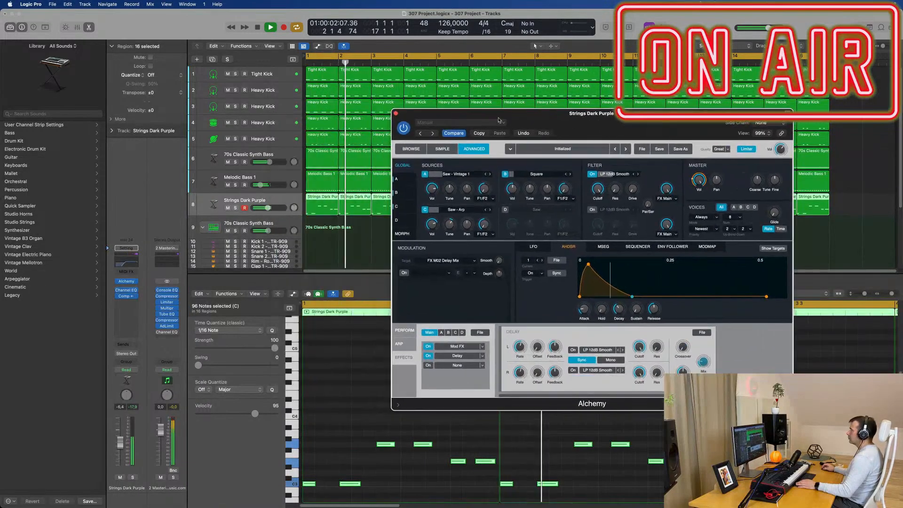
pyautogui.click(395, 112)
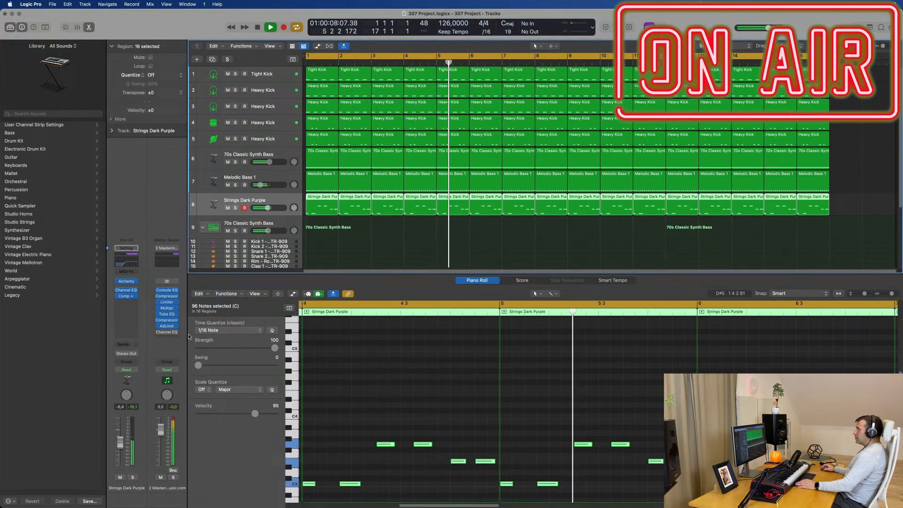
pyautogui.moveTo(120, 443); pyautogui.dragTo(120, 447)
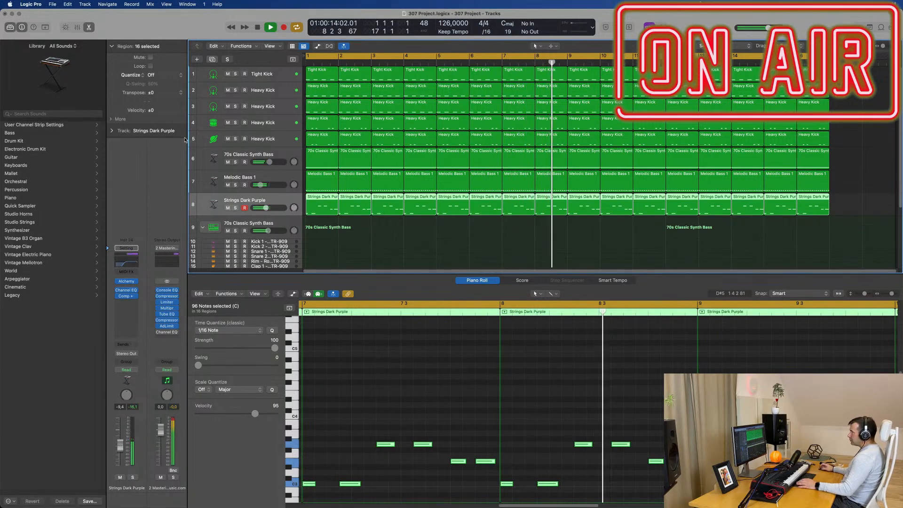
# Duplicate the Strings Dark Purple track with its settings, then remove the attack and lengthen the decay to about 0.5 s in the copy's Alchemy AHDSR 1 envelope.
pyautogui.click(212, 59)
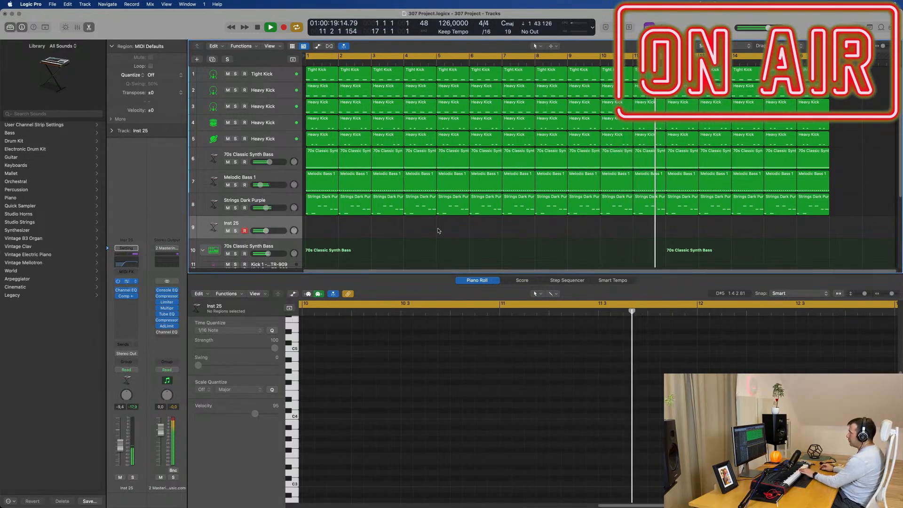
pyautogui.click(127, 281)
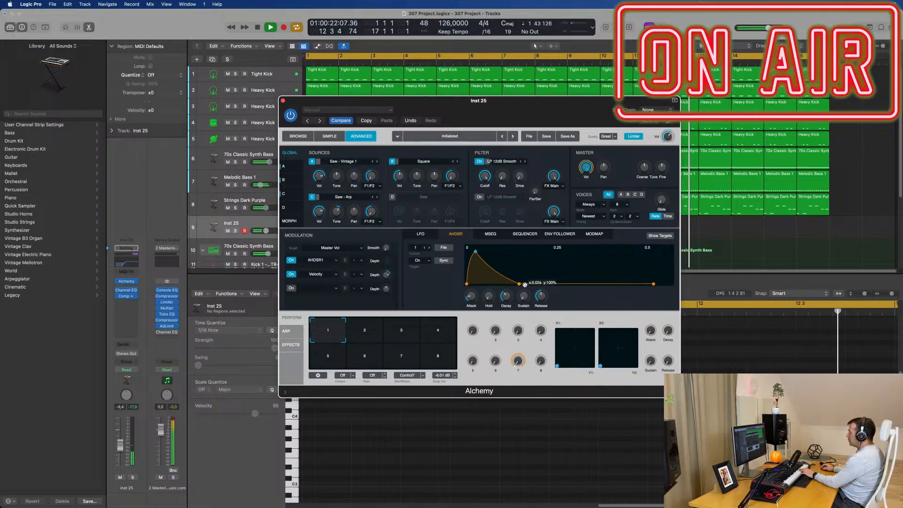
pyautogui.moveTo(518, 284); pyautogui.dragTo(574, 283)
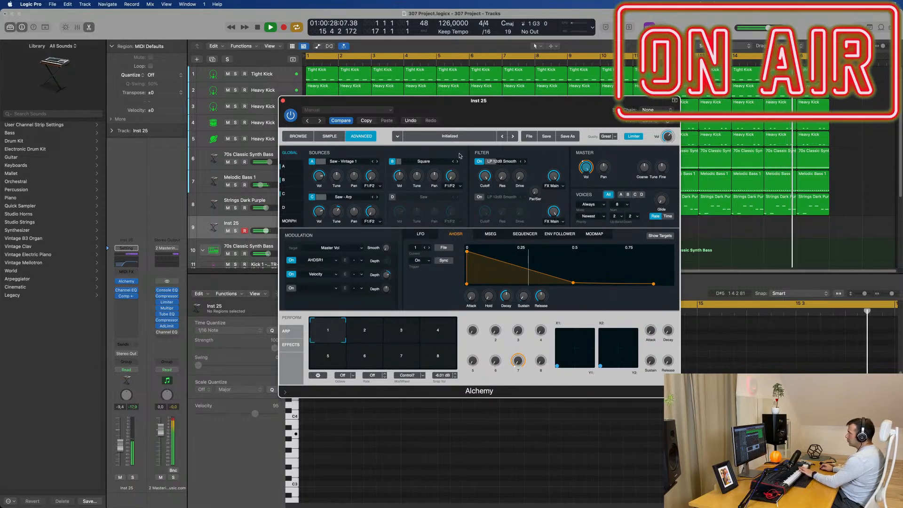
# Load the Basic Saw virtual-analog waveform into source A of Alchemy on the duplicated track.
pyautogui.click(356, 161)
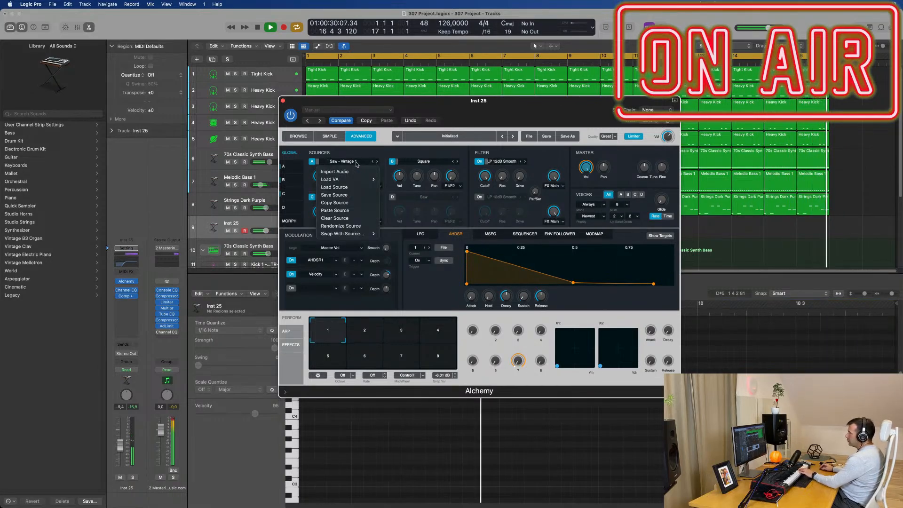
pyautogui.moveTo(356, 178)
pyautogui.moveTo(388, 179)
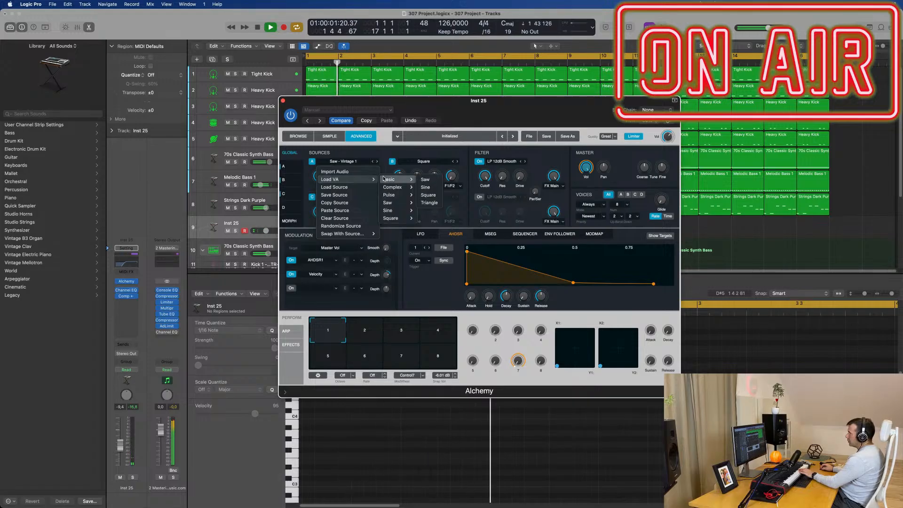
pyautogui.click(425, 179)
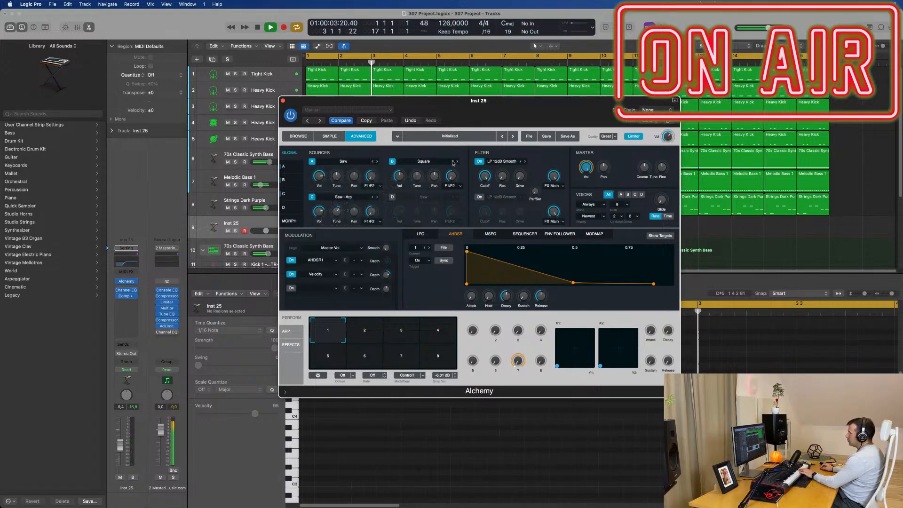
# Load the Basic Saw virtual-analog waveform into Alchemy's source B and lower that source's coarse tuning.
pyautogui.click(456, 161)
pyautogui.click(456, 161)
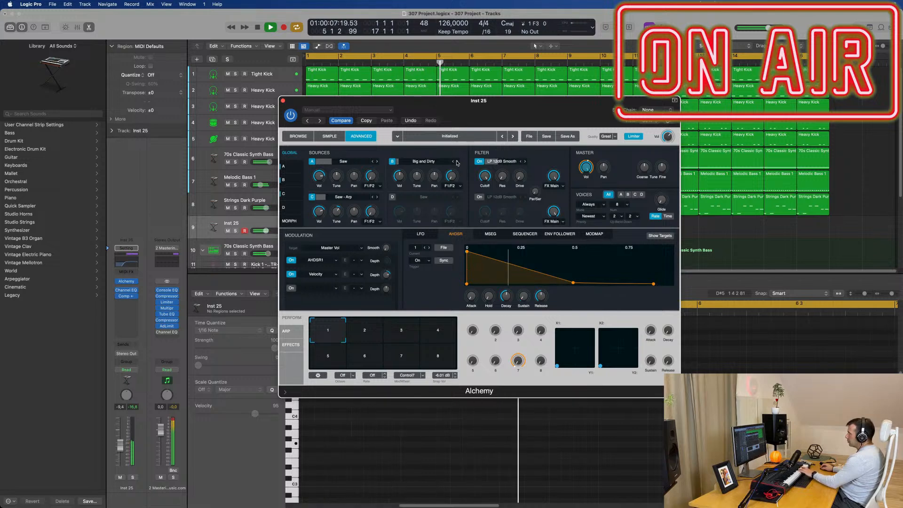
pyautogui.click(442, 161)
pyautogui.moveTo(426, 179)
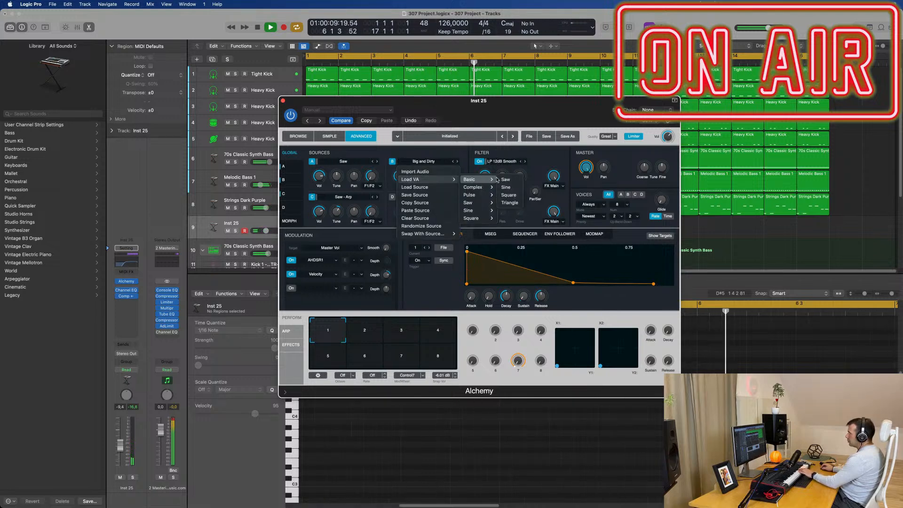
pyautogui.click(506, 179)
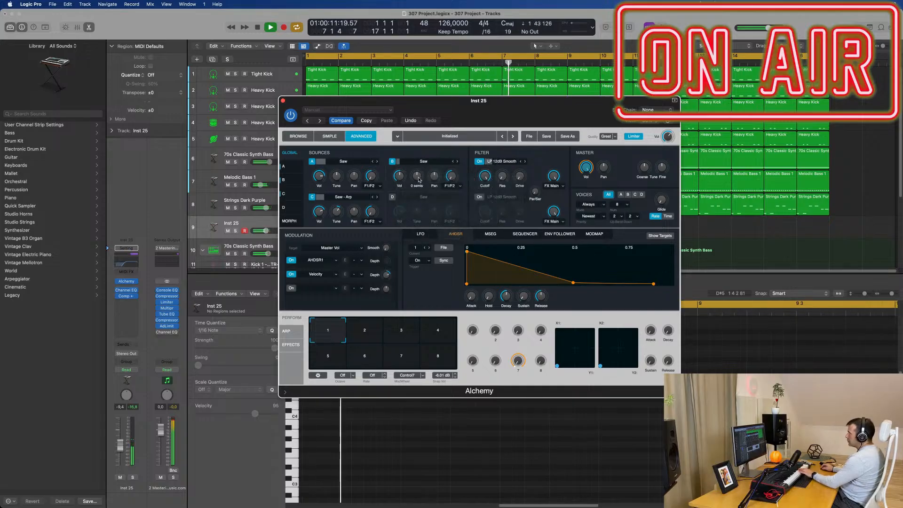
pyautogui.moveTo(420, 179); pyautogui.dragTo(420, 183)
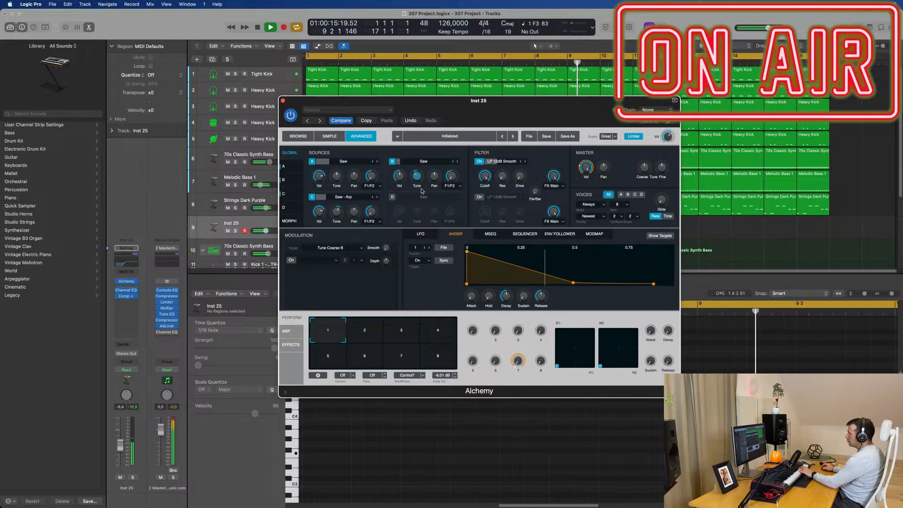
# Switch off the 368 Hz low-cut band in the Inst 25 Channel EQ and return to the Alchemy window.
pyautogui.click(126, 290)
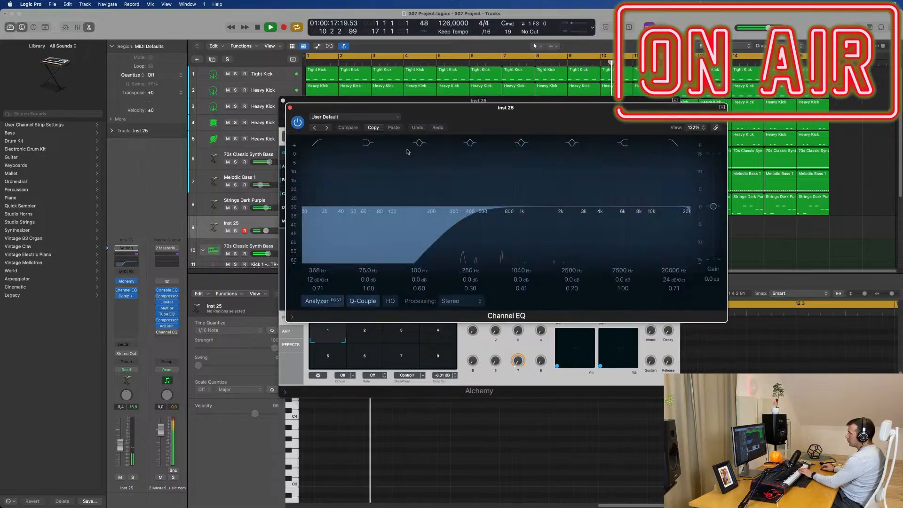
pyautogui.click(317, 143)
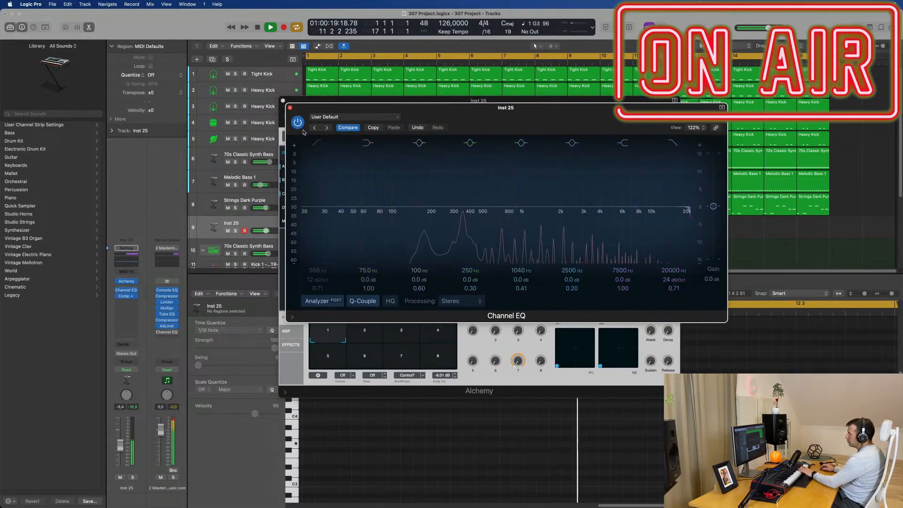
pyautogui.click(289, 108)
pyautogui.moveTo(363, 106); pyautogui.dragTo(395, 108)
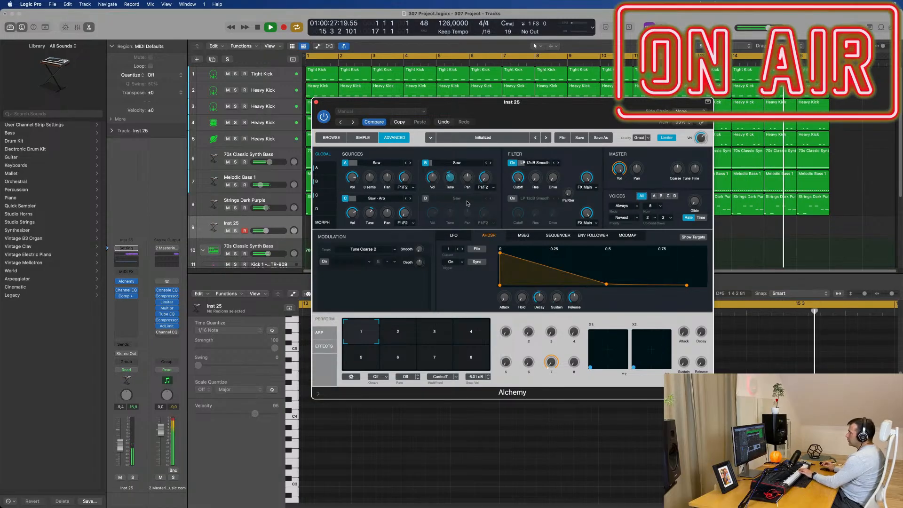
# Turn off Alchemy's source C and lengthen the AHDSR 1 decay to about 2.5 s.
pyautogui.click(344, 199)
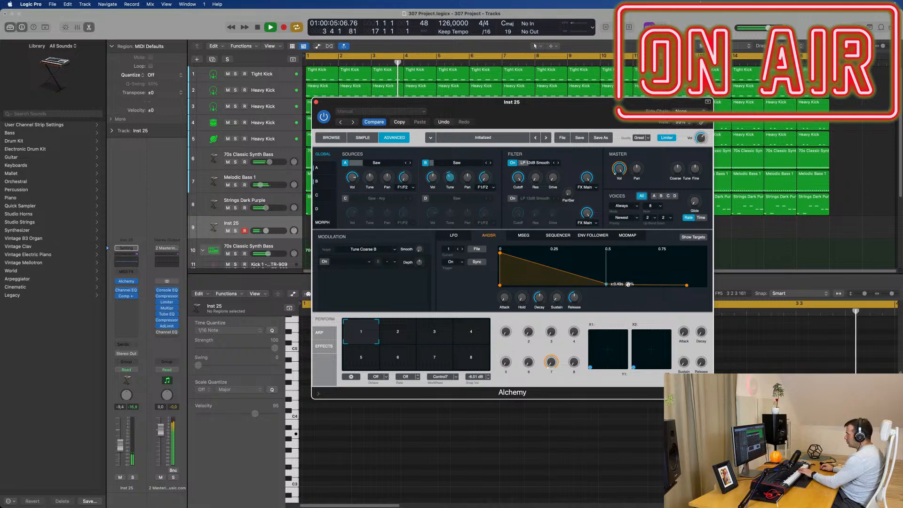
pyautogui.moveTo(627, 284); pyautogui.dragTo(665, 286)
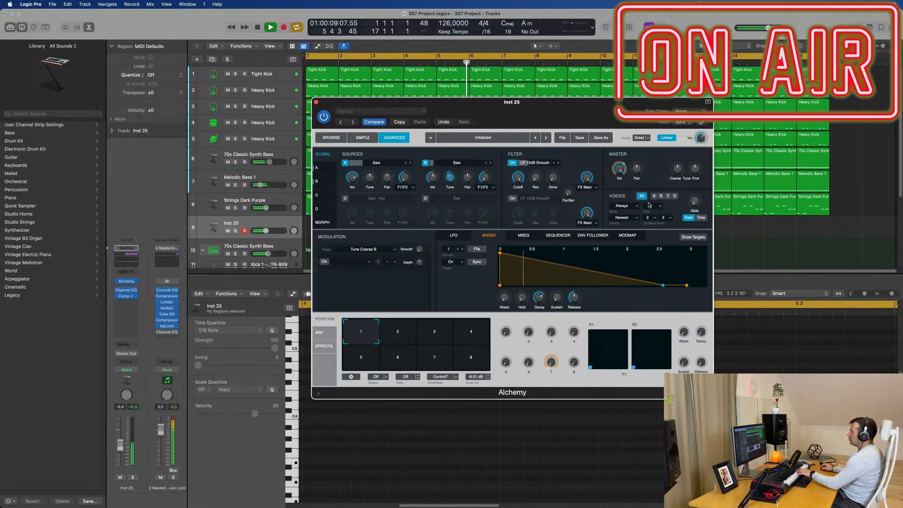
pyautogui.moveTo(555, 119); pyautogui.dragTo(539, 129)
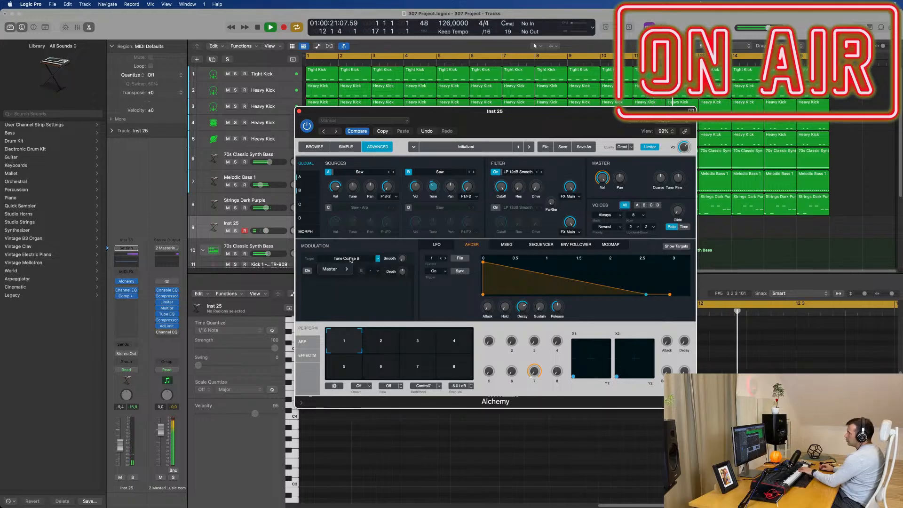
# Assign LFO1 (Sine) as the modulator of Tune Coarse B and raise its modulation depth slightly.
pyautogui.click(332, 291)
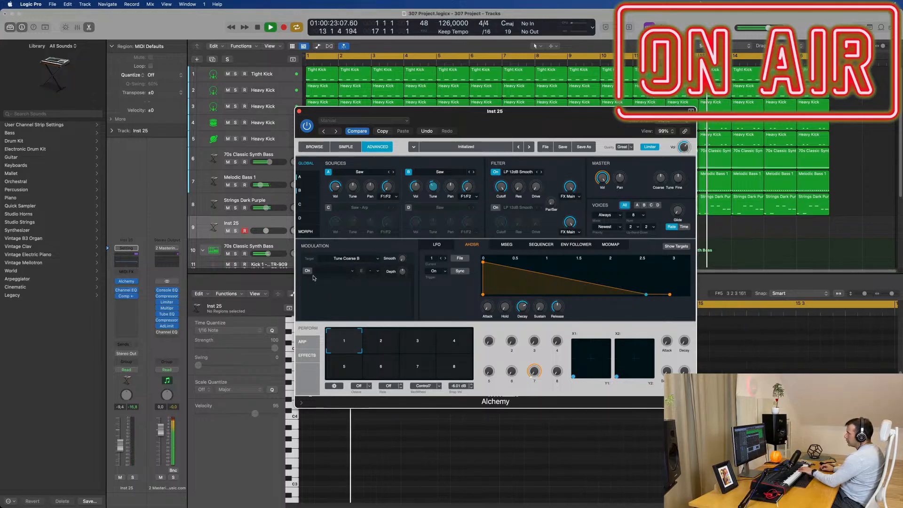
pyautogui.click(307, 271)
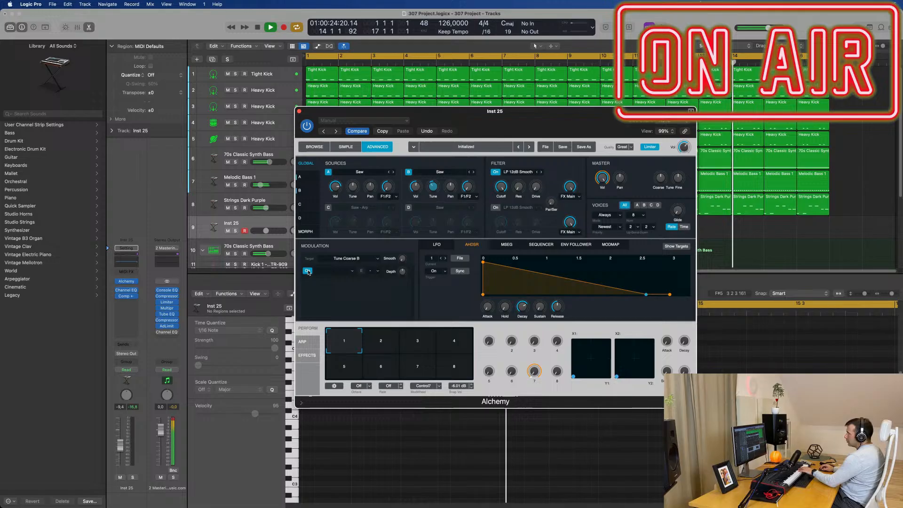
pyautogui.click(337, 271)
pyautogui.moveTo(341, 281)
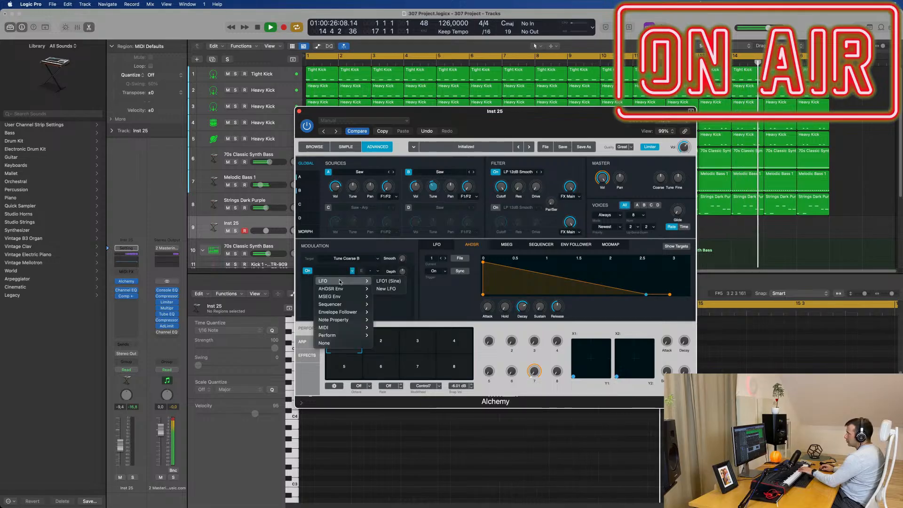
pyautogui.click(384, 280)
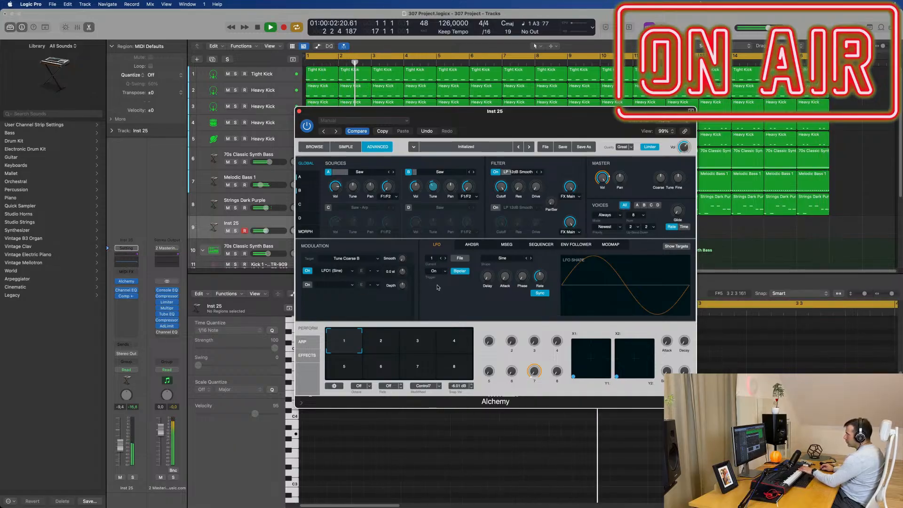
pyautogui.moveTo(403, 273); pyautogui.dragTo(404, 271)
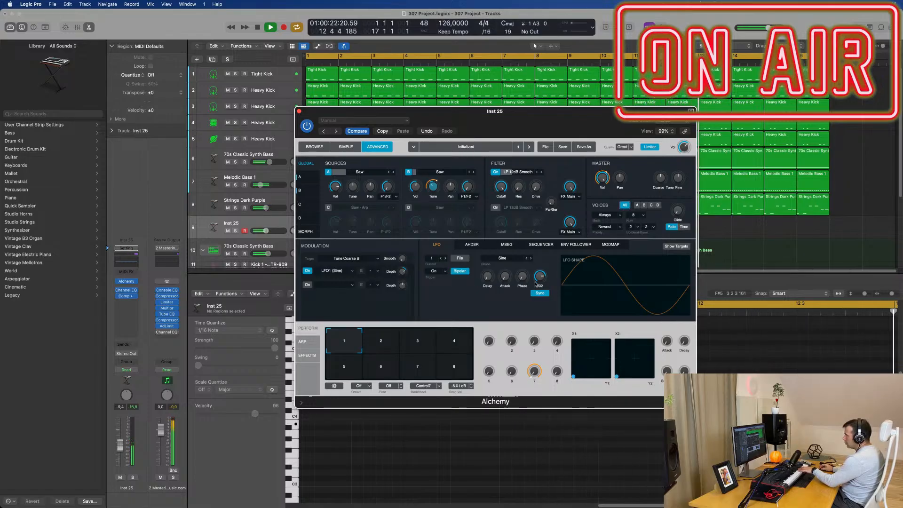
# Change LFO1 to a Square shape at a 1/8 rate and increase its modulation depth on Tune Coarse B.
pyautogui.moveTo(539, 271); pyautogui.dragTo(539, 274)
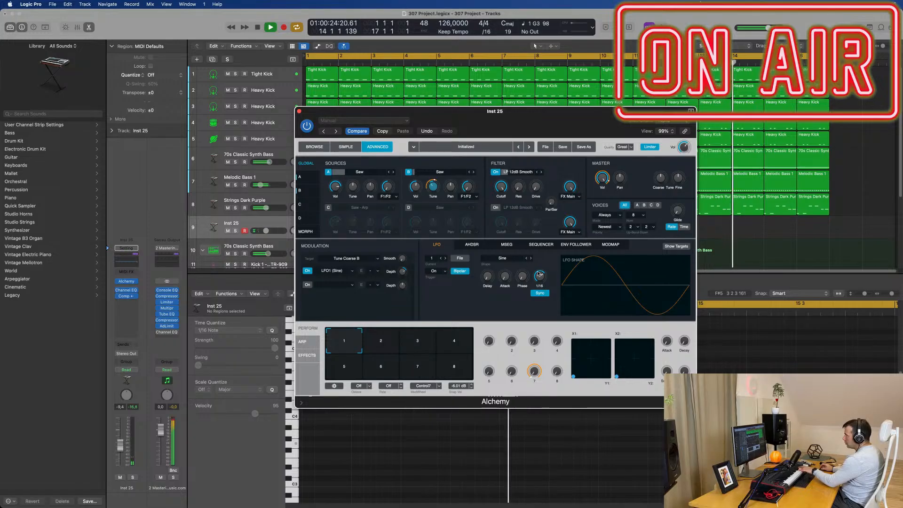
pyautogui.click(531, 258)
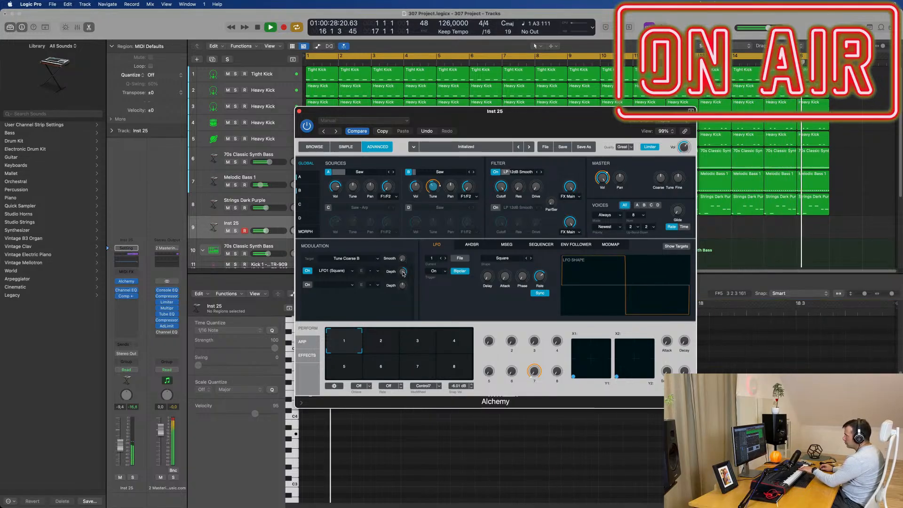
pyautogui.moveTo(403, 272); pyautogui.dragTo(413, 245)
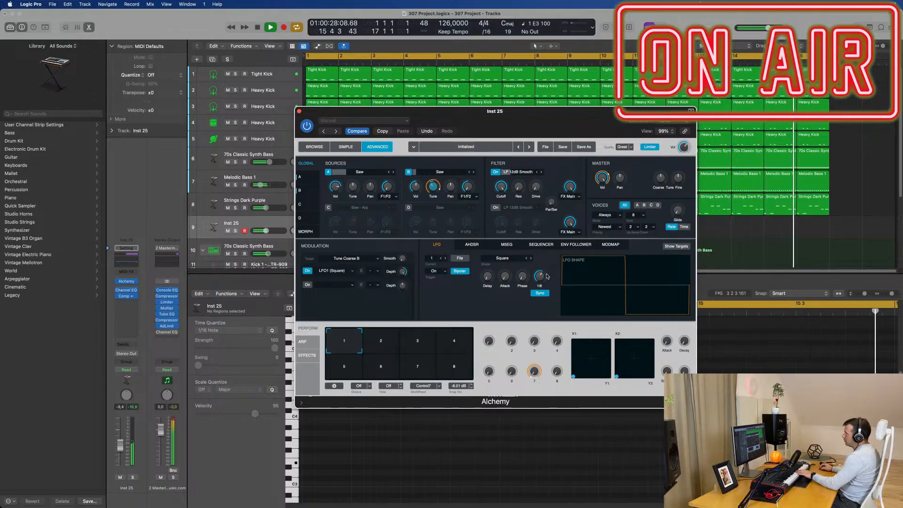
pyautogui.moveTo(541, 276); pyautogui.dragTo(542, 272)
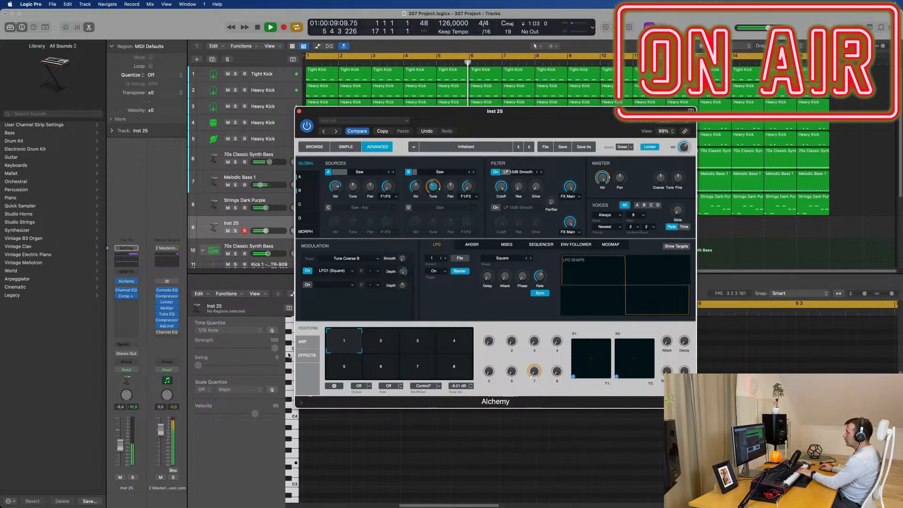
# Switch off the Mod FX and Delay units in Alchemy's main effects rack.
pyautogui.click(302, 342)
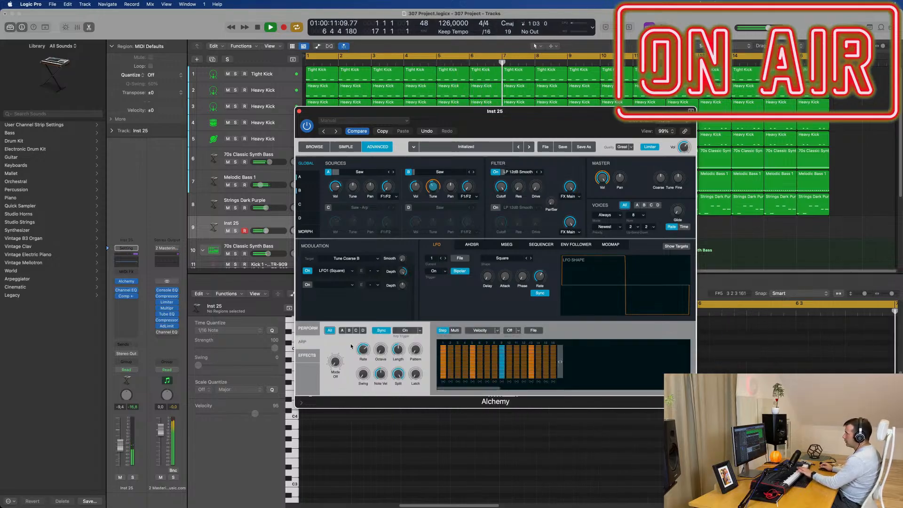
pyautogui.click(307, 354)
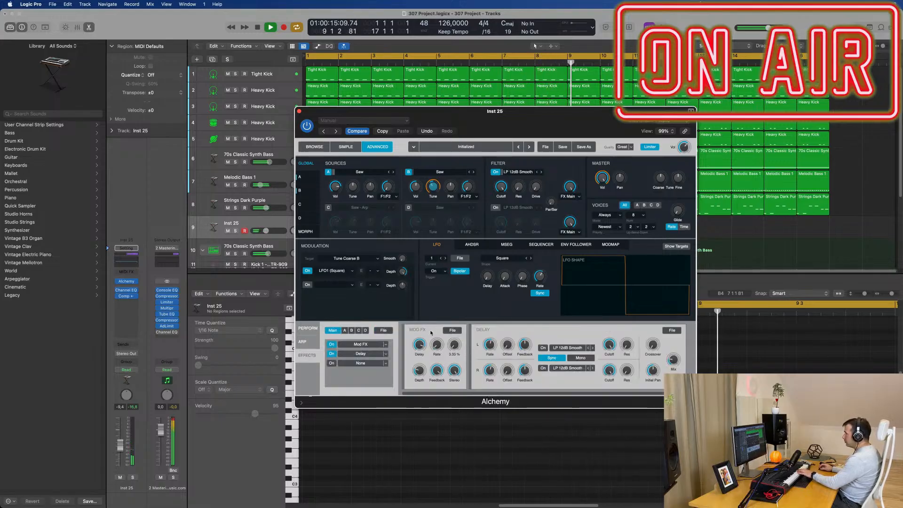
pyautogui.click(332, 344)
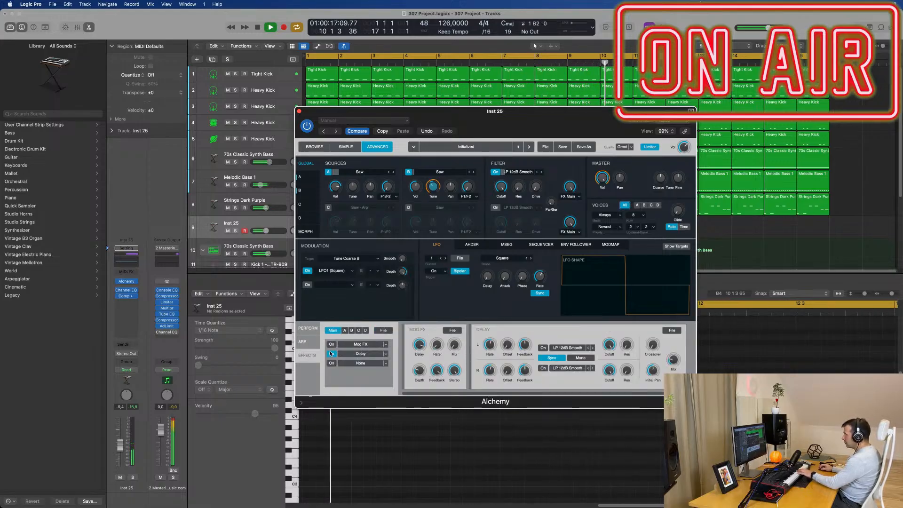
pyautogui.click(331, 354)
# Replace the Delay effect with Convolution Reverb and load its Nice Cave preset.
pyautogui.click(384, 355)
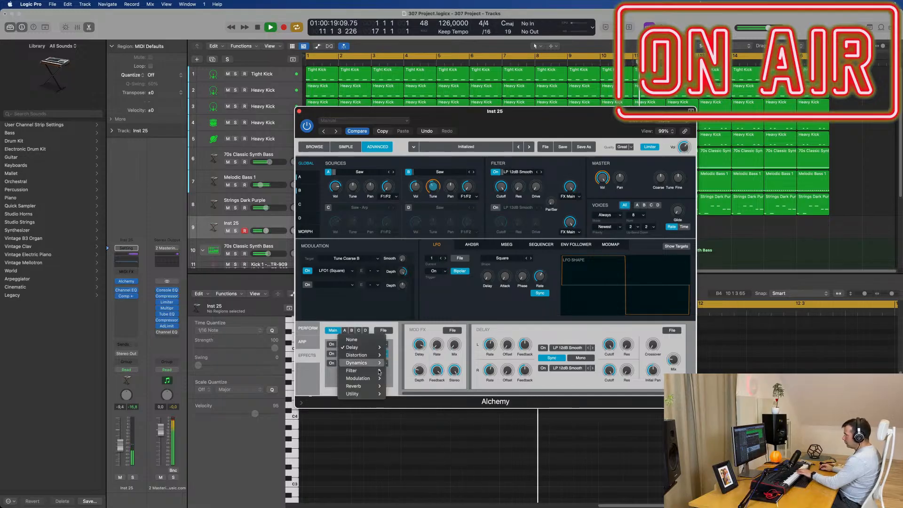
pyautogui.moveTo(380, 387)
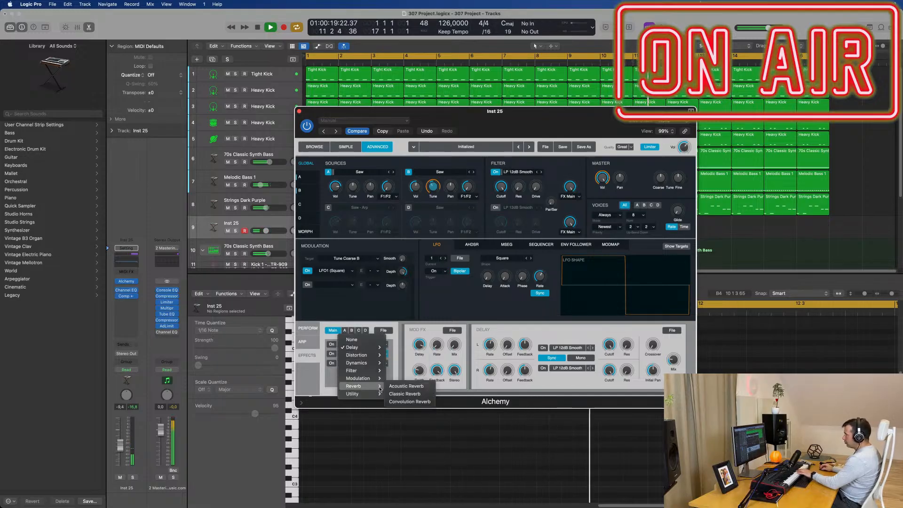
pyautogui.click(415, 402)
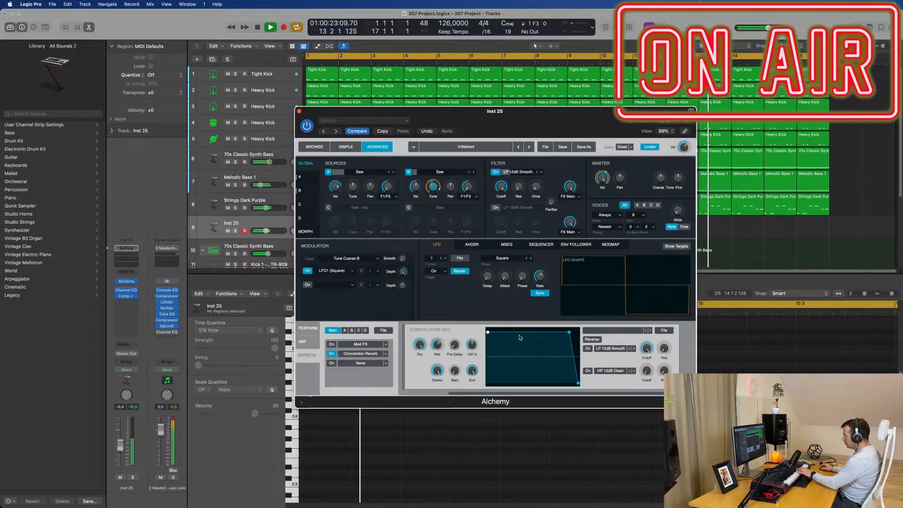
pyautogui.click(672, 330)
pyautogui.moveTo(668, 342)
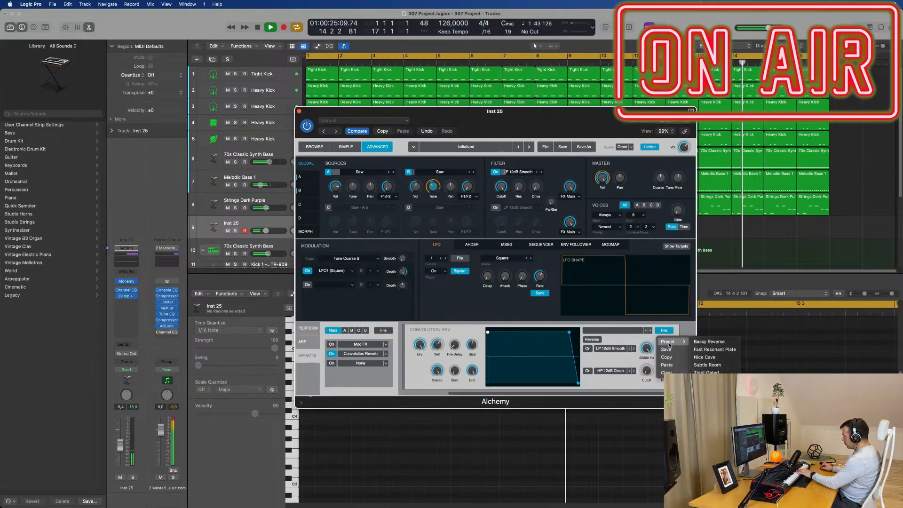
pyautogui.click(704, 357)
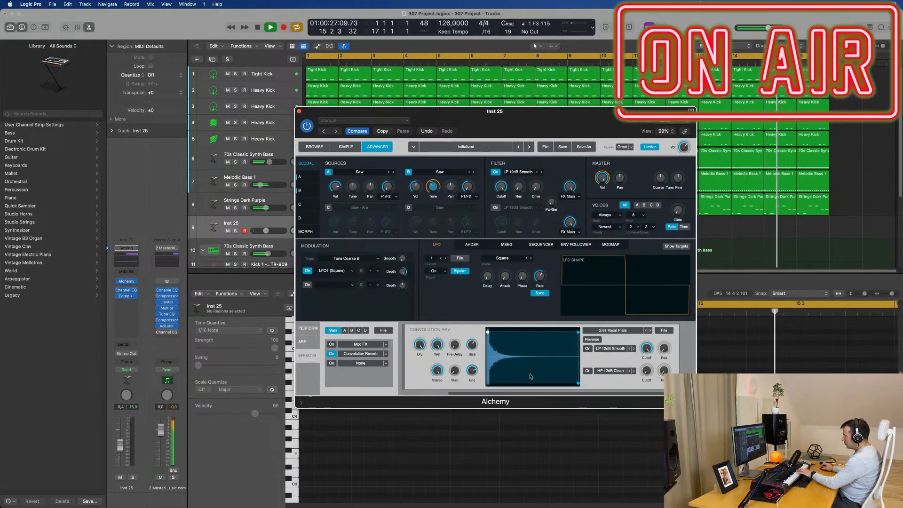
# Restart playback from the beginning to audition the synth with the convolution reverb against the track.
pyautogui.moveTo(572, 119); pyautogui.dragTo(649, 142)
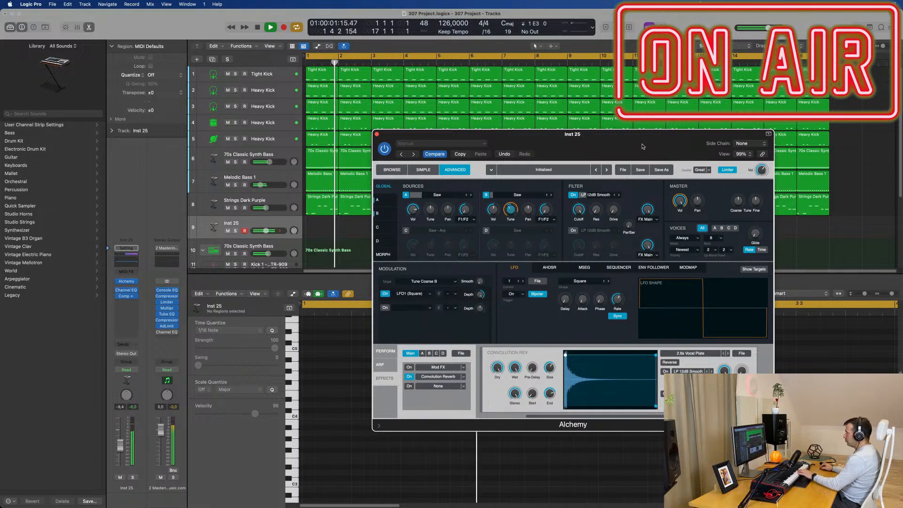
pyautogui.press('space')
pyautogui.moveTo(614, 134); pyautogui.dragTo(547, 126)
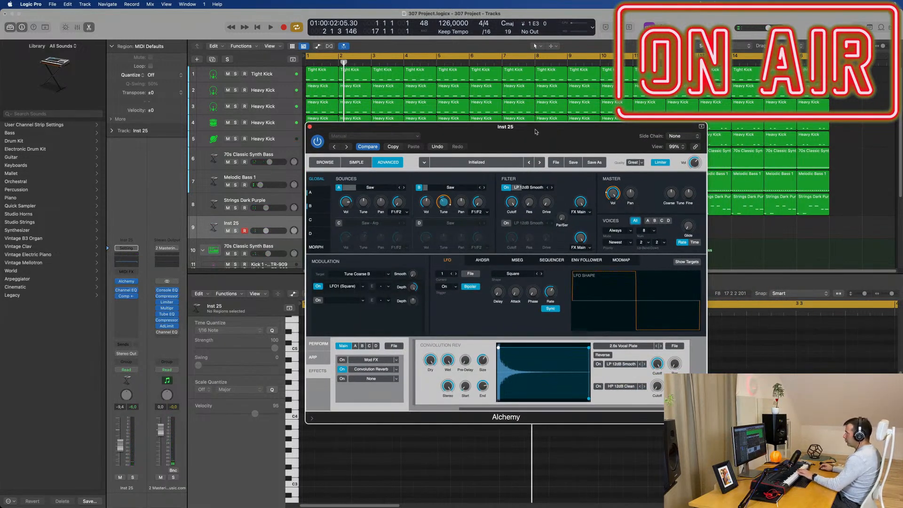
pyautogui.press('space')
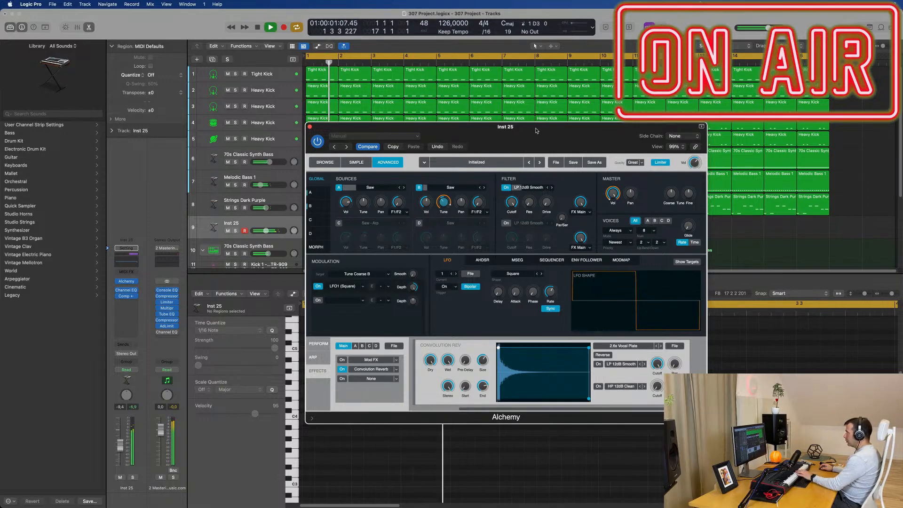
pyautogui.moveTo(538, 130); pyautogui.dragTo(522, 147)
pyautogui.press('space')
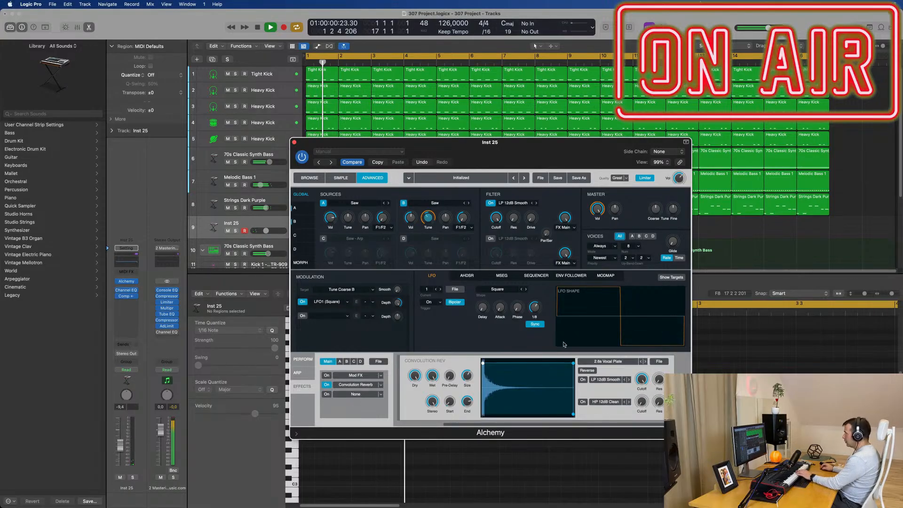
# Swap the Convolution Reverb for Classic Reverb and load its Muffled Echo preset.
pyautogui.click(380, 386)
pyautogui.moveTo(360, 417)
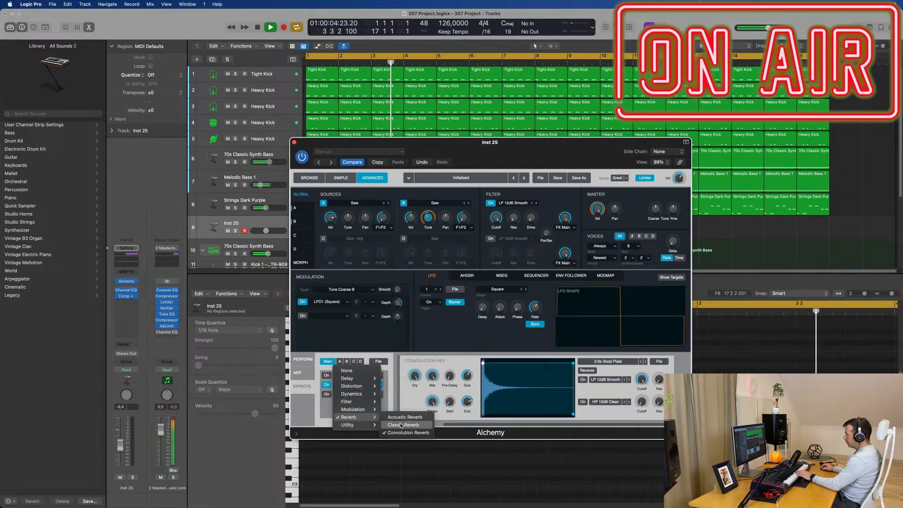
pyautogui.click(401, 425)
pyautogui.moveTo(533, 156)
pyautogui.mouseDown()
pyautogui.moveTo(606, 161)
pyautogui.moveTo(544, 158)
pyautogui.mouseUp()
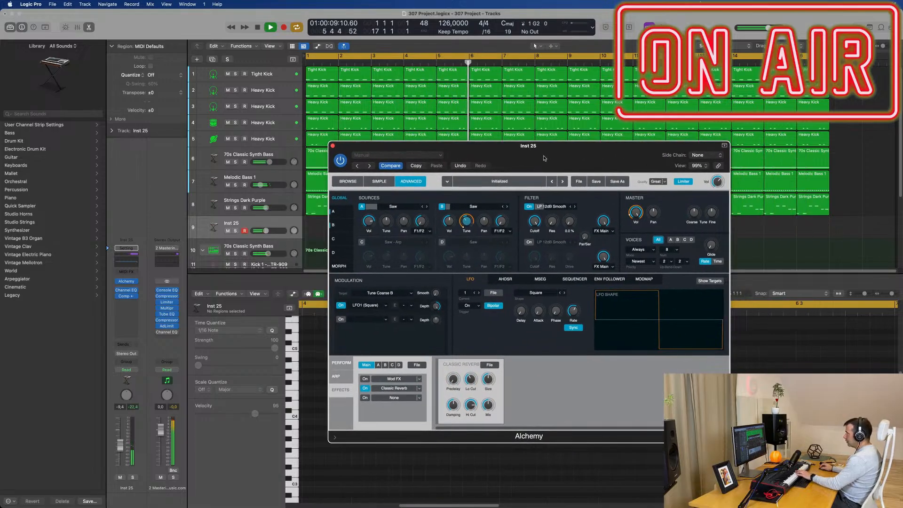
pyautogui.click(488, 366)
pyautogui.moveTo(498, 376)
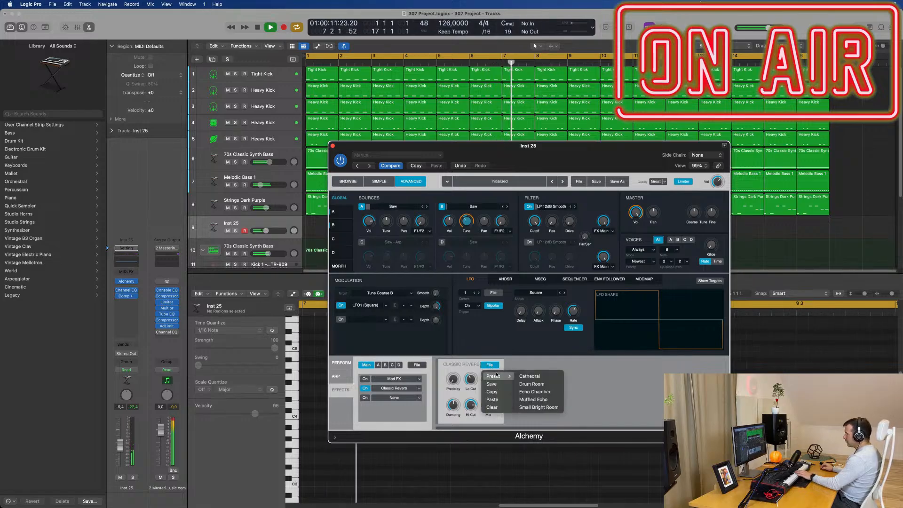
pyautogui.click(539, 399)
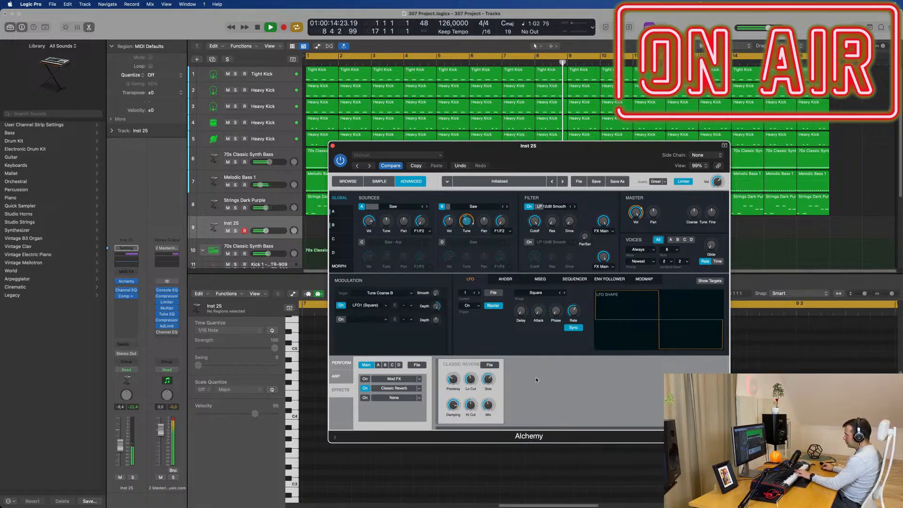
# Load the Small Bright Room preset into Alchemy's Classic Reverb and switch the reverb unit off.
pyautogui.click(488, 366)
pyautogui.moveTo(494, 376)
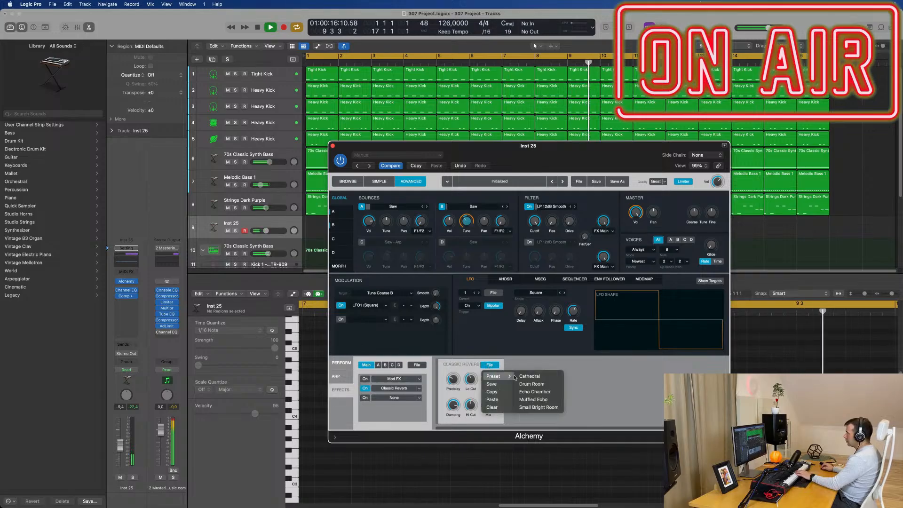
pyautogui.click(541, 408)
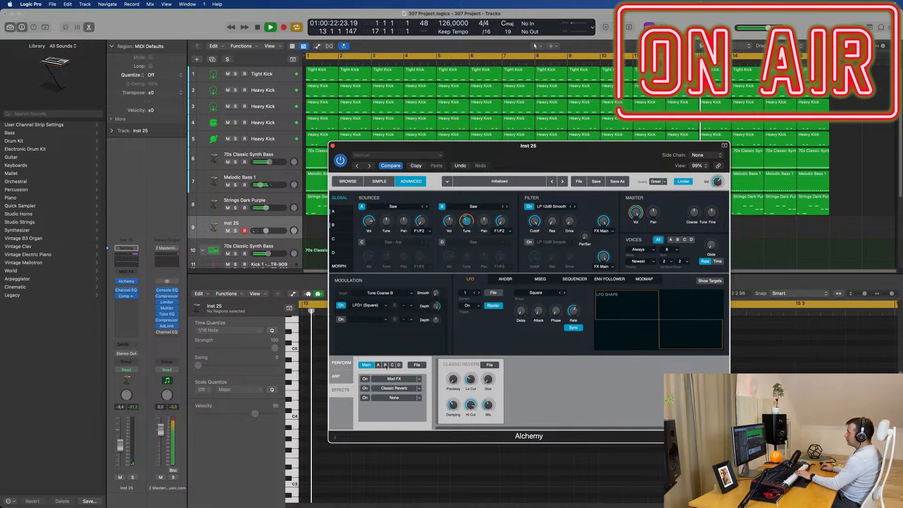
# Add a send to Bus 4 on the Inst 25 channel strip, with the Alchemy window moved aside.
pyautogui.moveTo(522, 160); pyautogui.dragTo(659, 161)
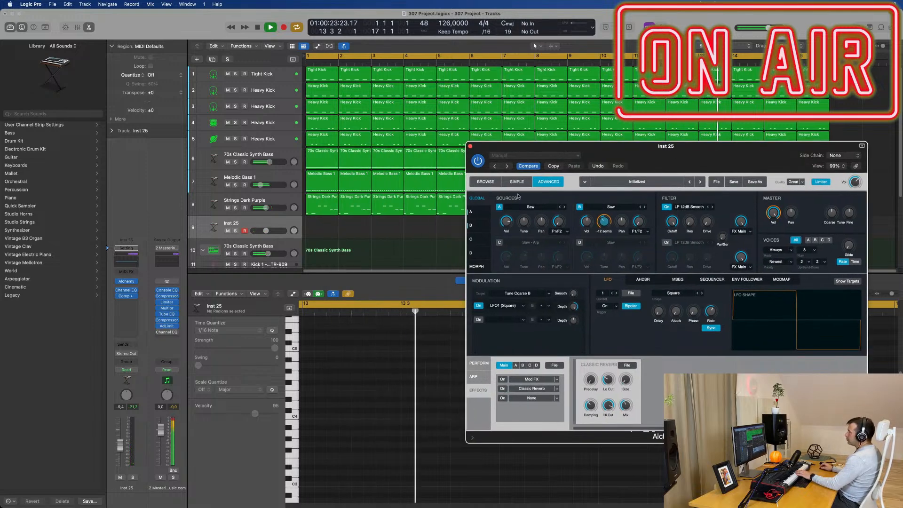
pyautogui.click(205, 239)
pyautogui.click(128, 344)
pyautogui.moveTo(141, 356)
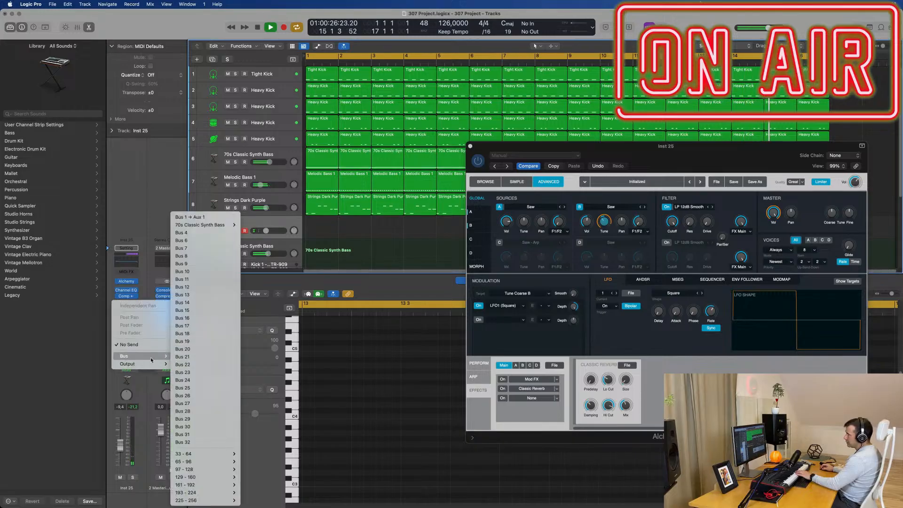
pyautogui.click(211, 233)
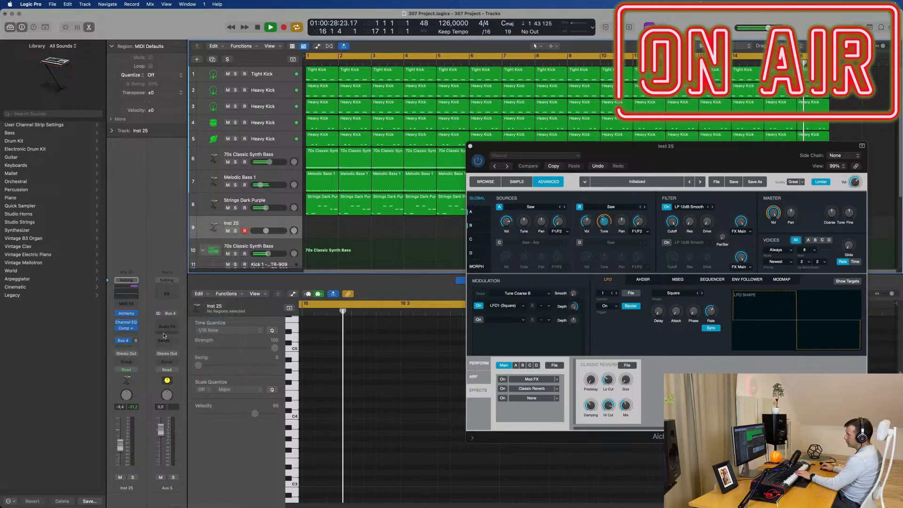
# Insert a reverb on the Bus 4 aux channel, choosing SilverVerb as the plug-in.
pyautogui.moveTo(619, 162); pyautogui.dragTo(544, 218)
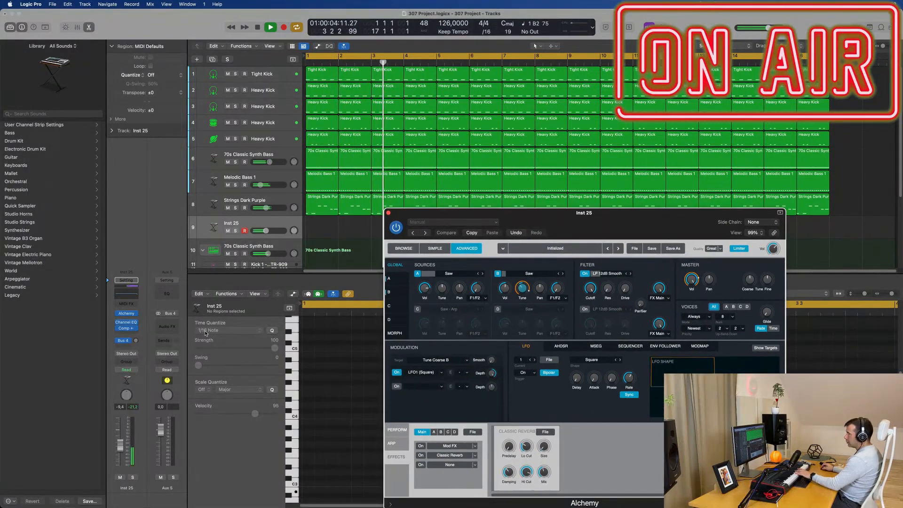
pyautogui.click(164, 328)
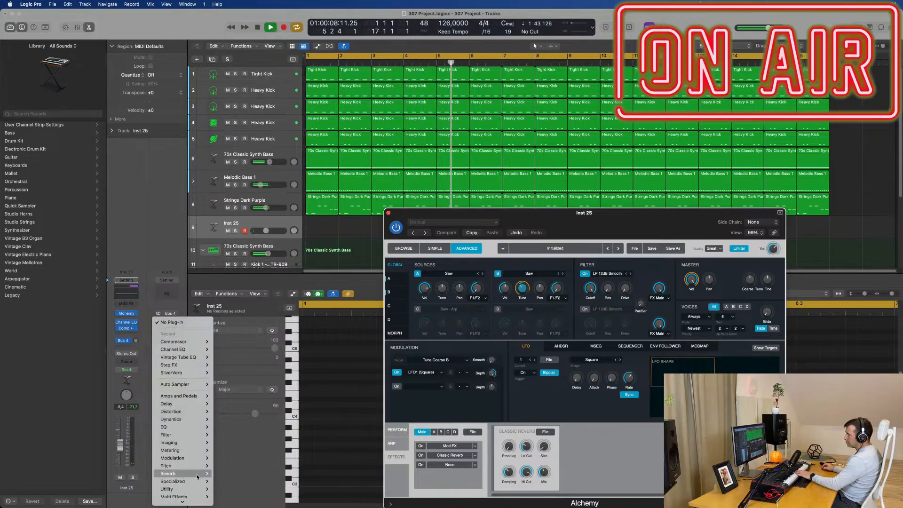
pyautogui.moveTo(200, 473)
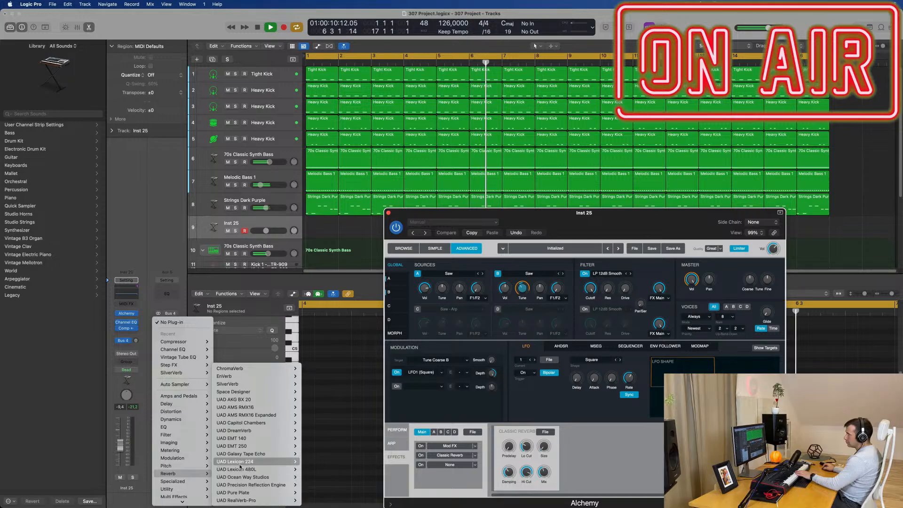
pyautogui.moveTo(263, 400)
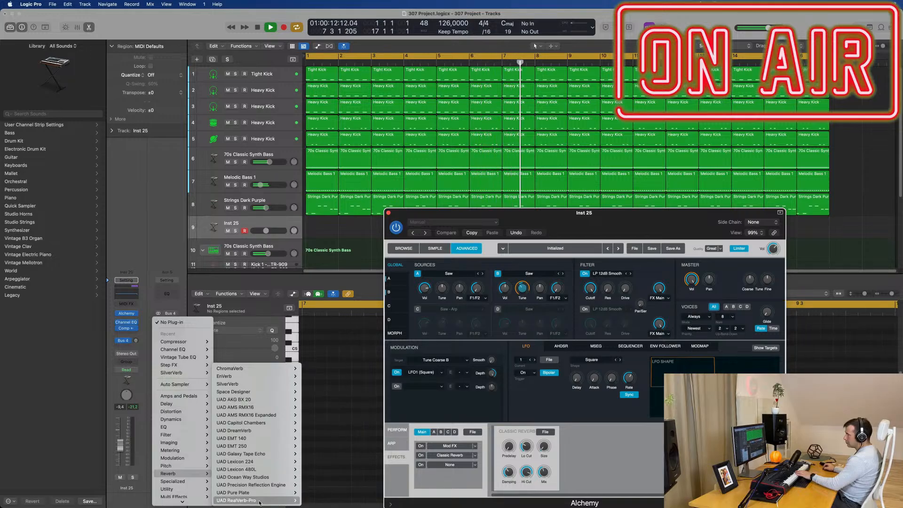
pyautogui.moveTo(262, 502)
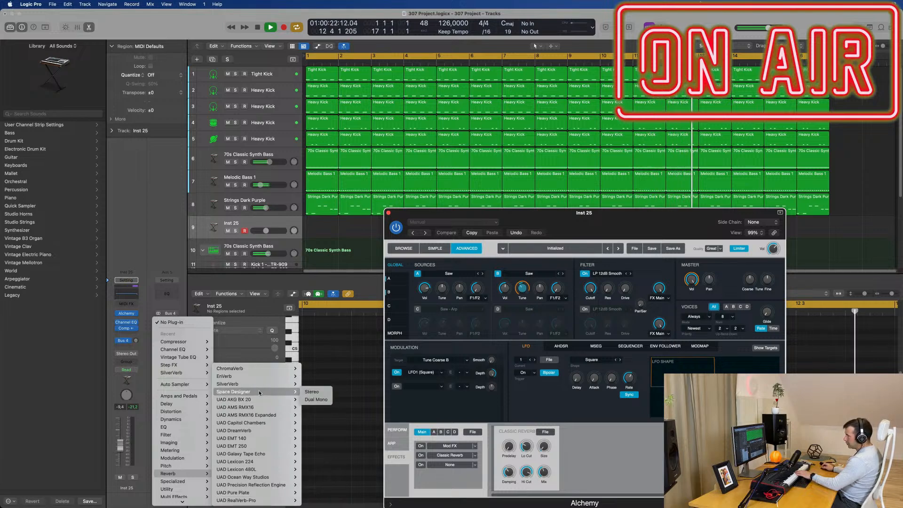
pyautogui.click(311, 391)
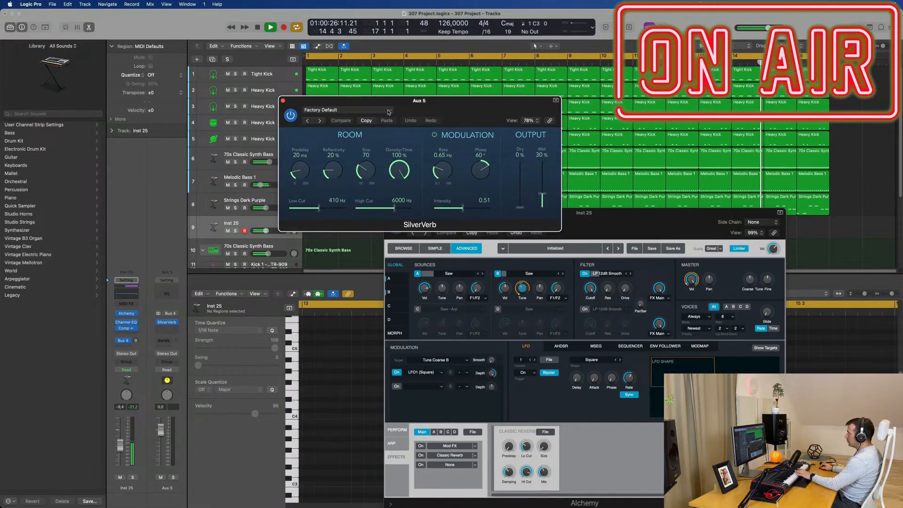
# Load the grandiose preset in SilverVerb and move its window clear of the channel strips.
pyautogui.click(388, 112)
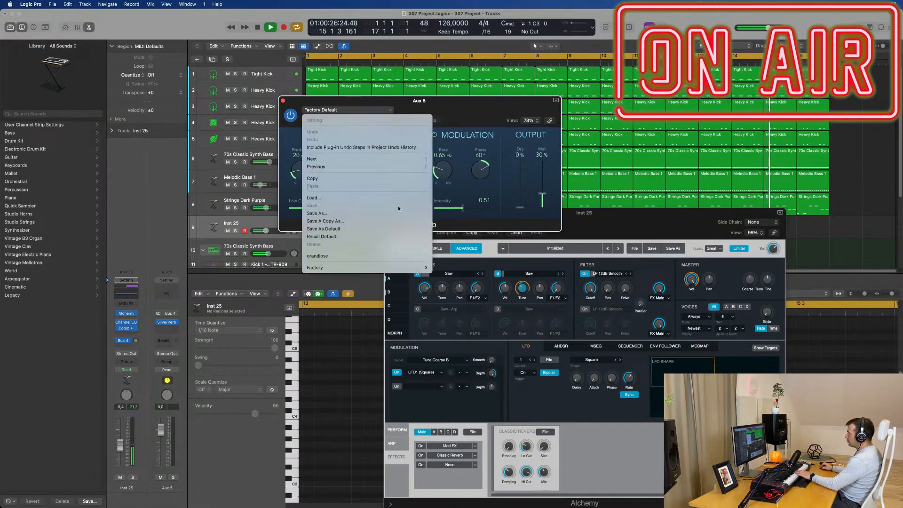
pyautogui.click(397, 257)
pyautogui.moveTo(487, 115); pyautogui.dragTo(640, 263)
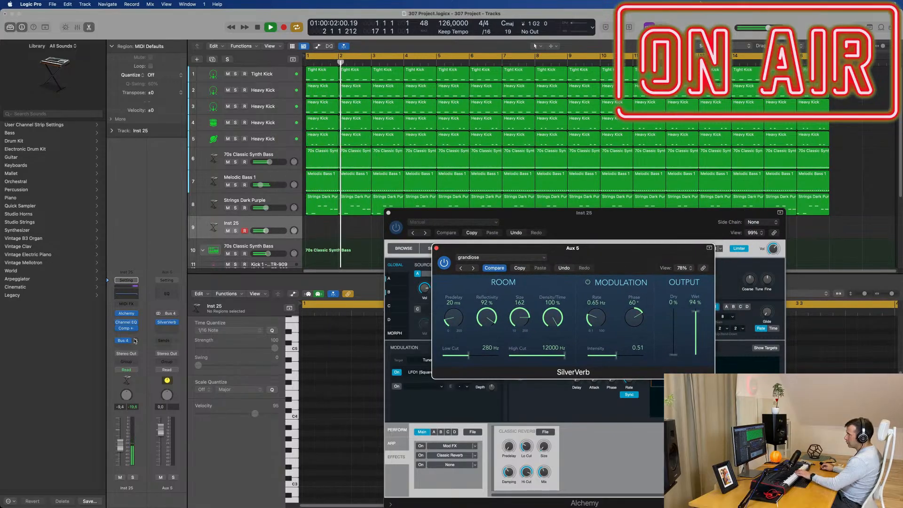
# Raise Inst 25's send level to Bus 4 and rearrange the SilverVerb and Alchemy windows so both stay accessible.
pyautogui.moveTo(134, 340)
pyautogui.mouseDown()
pyautogui.moveTo(141, 316)
pyautogui.moveTo(140, 337)
pyautogui.mouseUp()
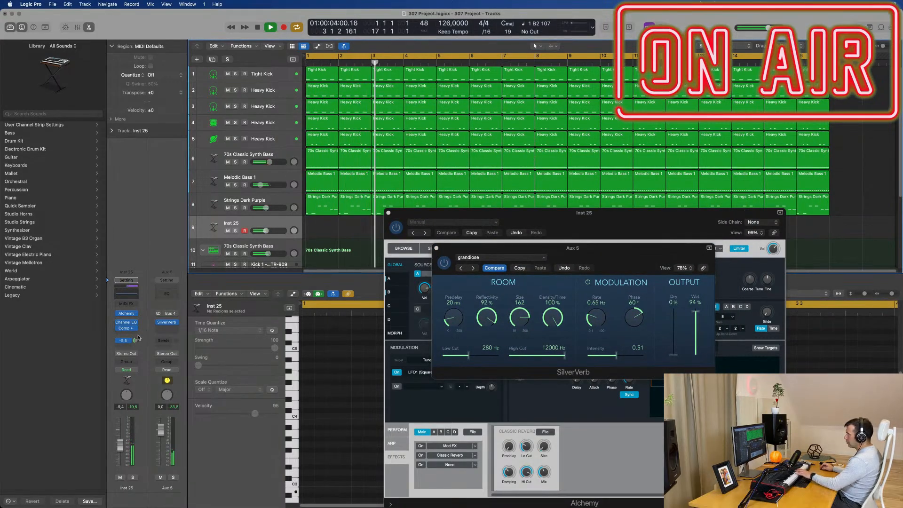
pyautogui.click(436, 248)
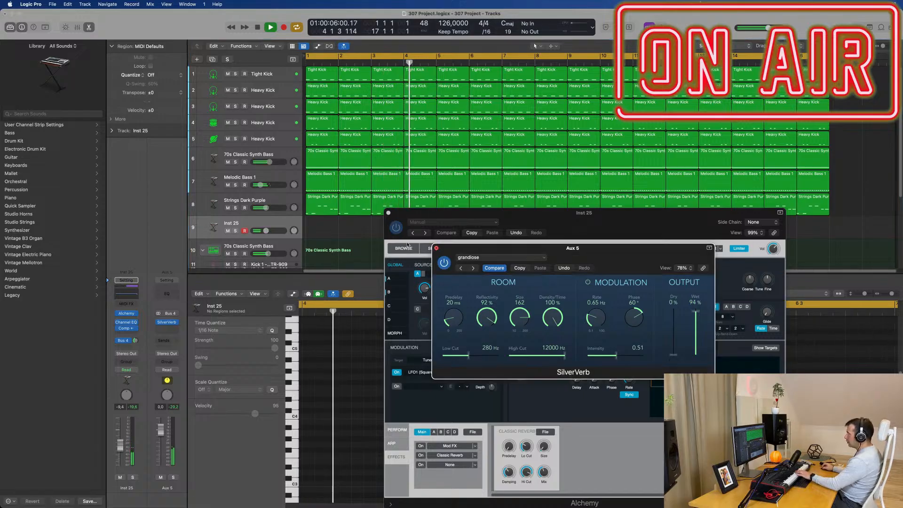
pyautogui.moveTo(584, 254); pyautogui.dragTo(139, 170)
pyautogui.moveTo(637, 351); pyautogui.dragTo(539, 263)
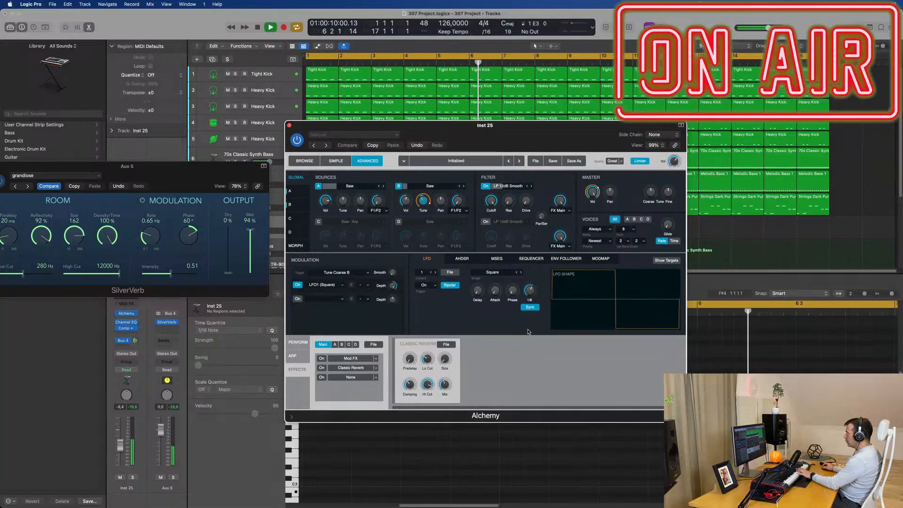
# Reduce the LFO1 depth on source B's coarse tune and change the LFO shape to Triangle.
pyautogui.moveTo(394, 289)
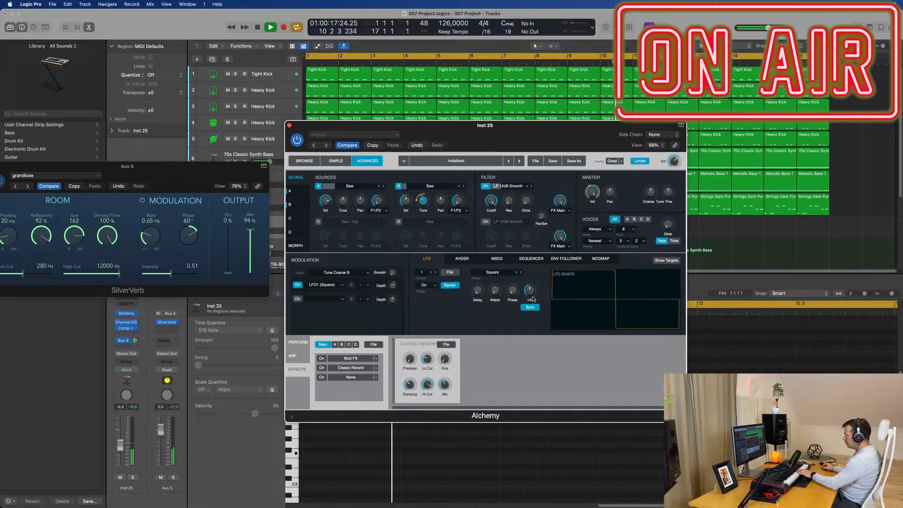
pyautogui.click(521, 272)
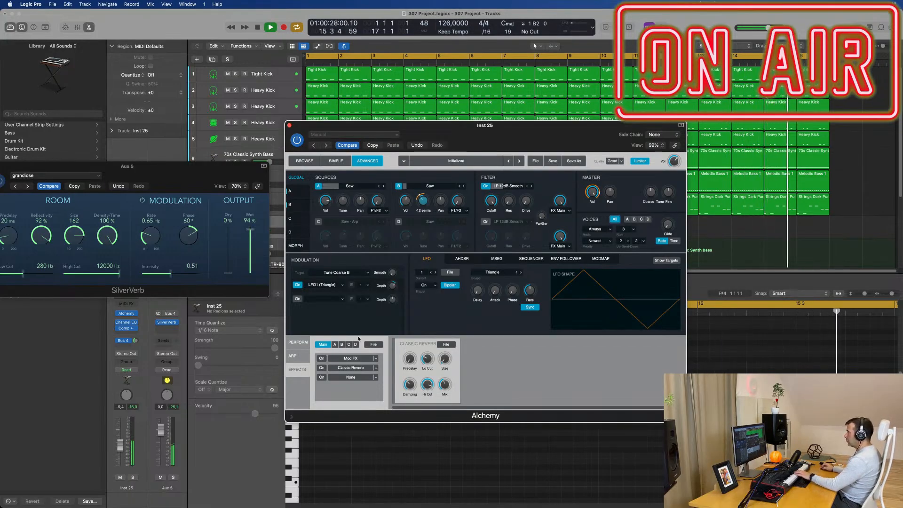
pyautogui.click(301, 356)
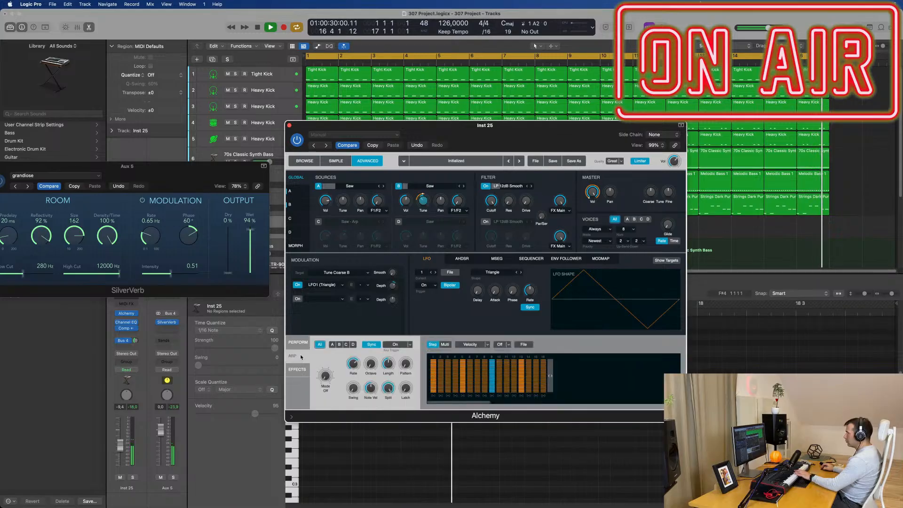
pyautogui.click(304, 161)
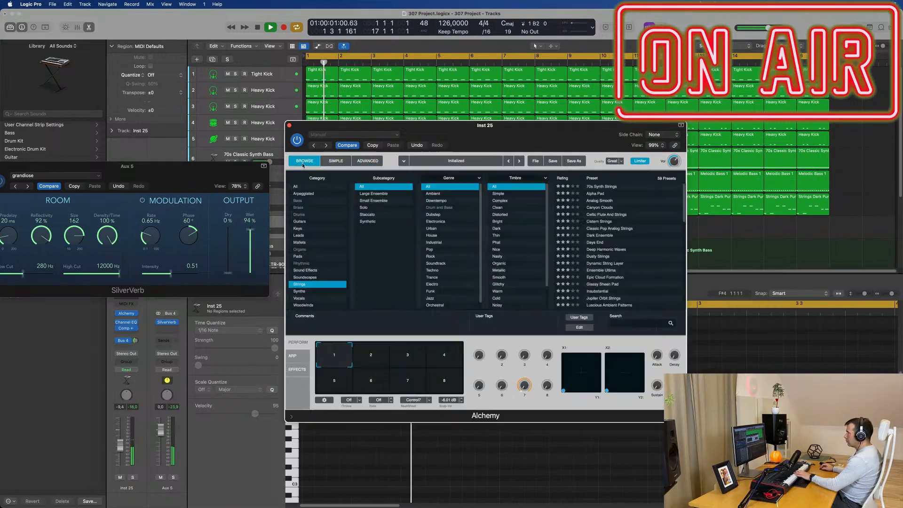
pyautogui.click(361, 162)
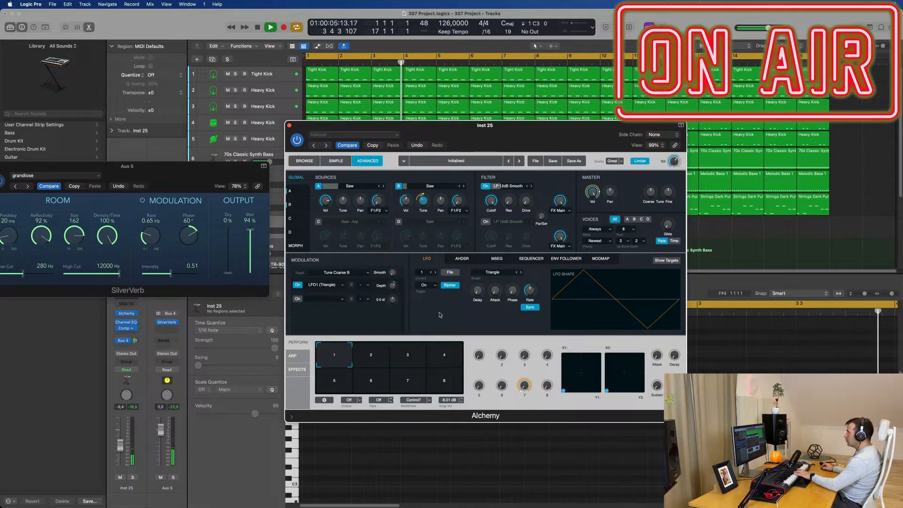
# Raise the sustain level of Alchemy's AHDSR 1 envelope to maximum.
pyautogui.click(462, 259)
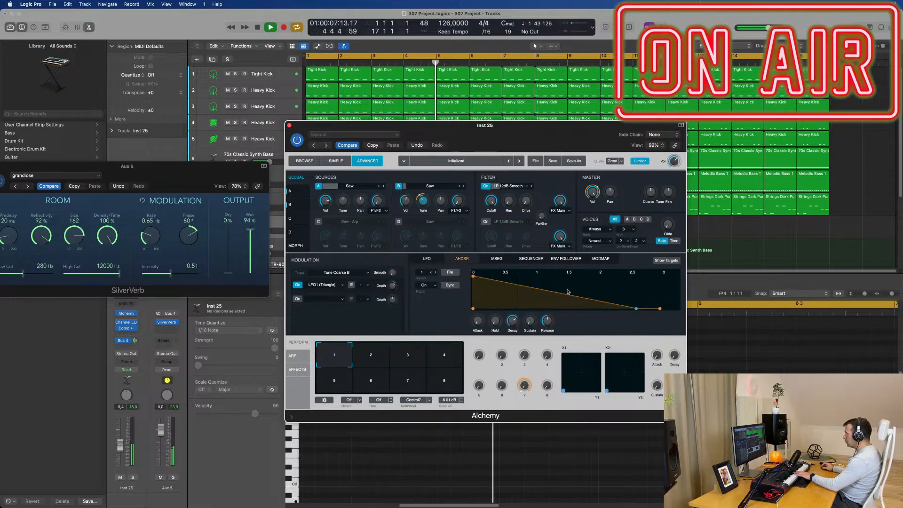
pyautogui.moveTo(637, 308); pyautogui.dragTo(635, 275)
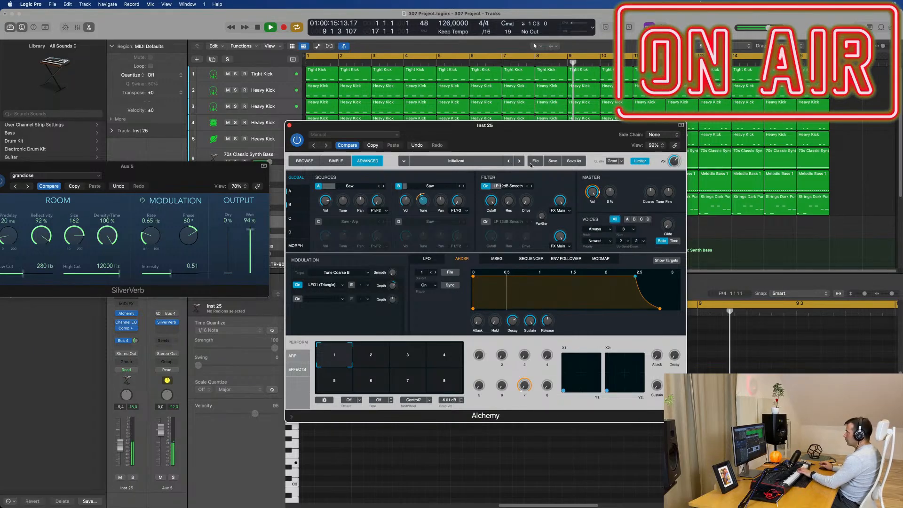
# Set Alchemy's first filter to LP 12dB Edgy and raise its resonance and drive.
pyautogui.moveTo(537, 134); pyautogui.dragTo(600, 137)
pyautogui.click(571, 189)
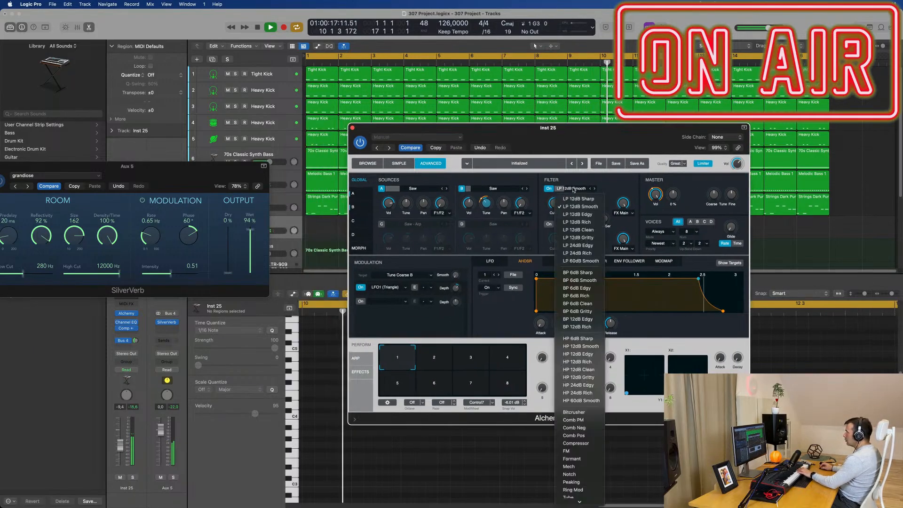
pyautogui.click(586, 214)
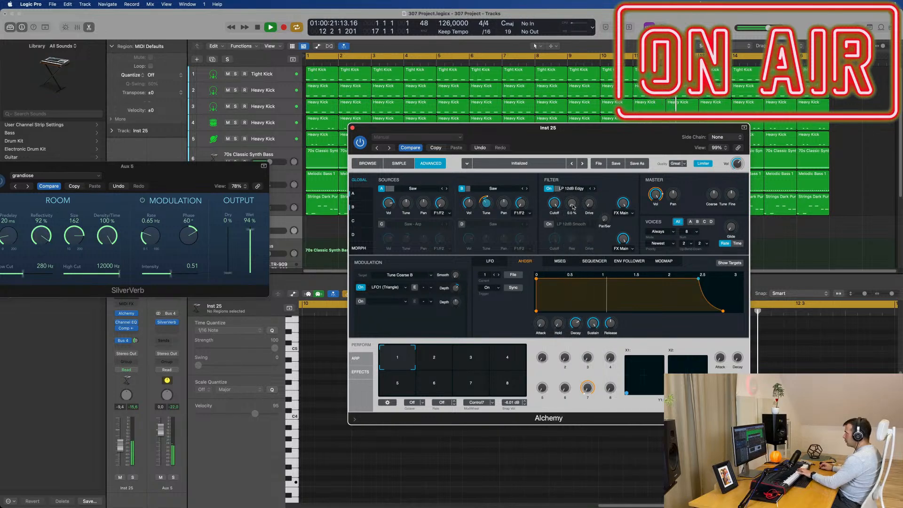
pyautogui.moveTo(573, 207); pyautogui.dragTo(575, 188)
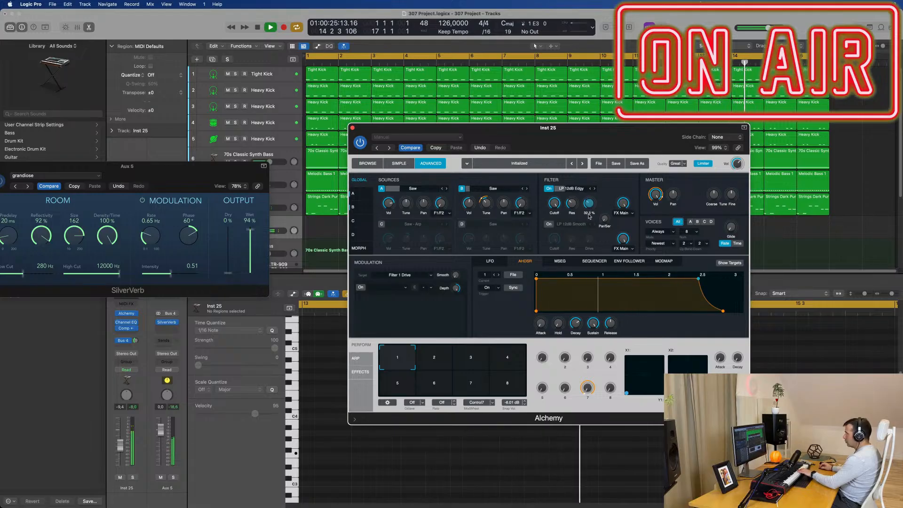
# Lower the Inst 25 channel volume to -17.6 dB and turn the first filter's drive back down.
pyautogui.moveTo(121, 454); pyautogui.dragTo(121, 453)
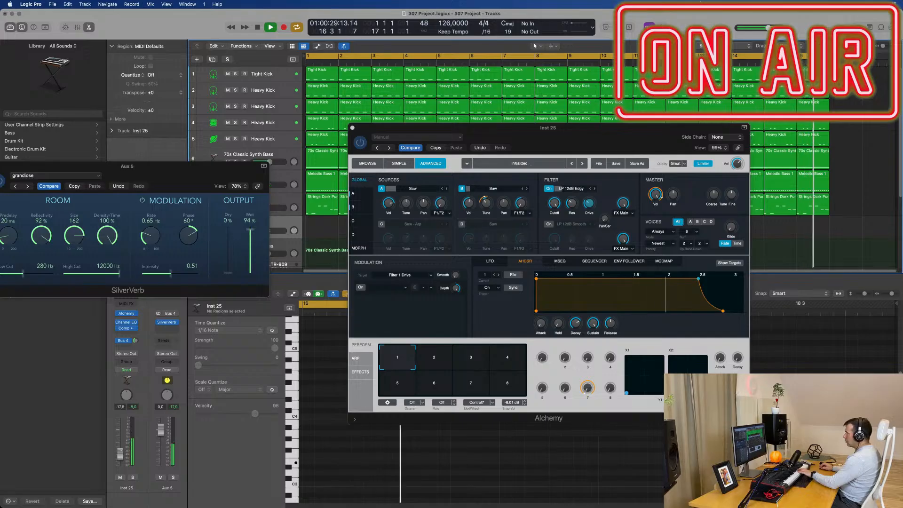
pyautogui.moveTo(592, 202); pyautogui.dragTo(632, 201)
# Enable the second filter with a raised Par/Ser mix and lower the Inst 25 channel volume to -24.5 dB.
pyautogui.click(549, 226)
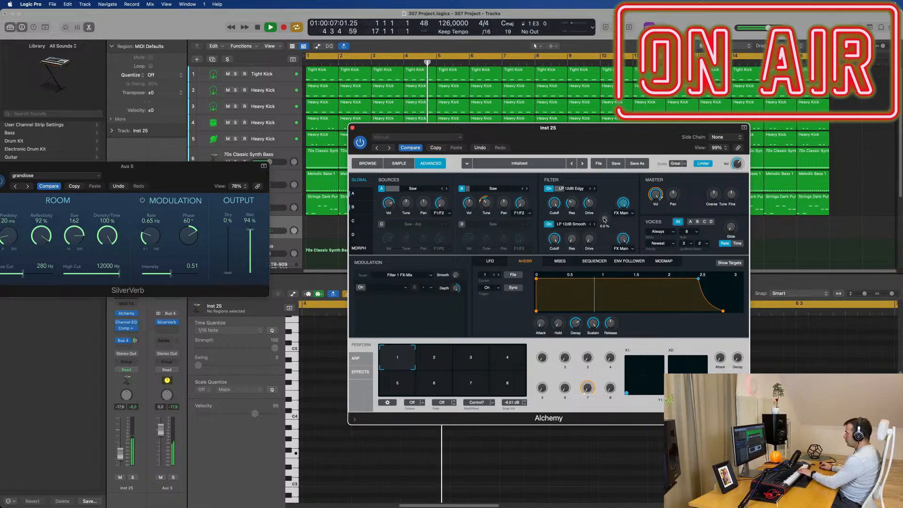
pyautogui.moveTo(604, 219); pyautogui.dragTo(607, 196)
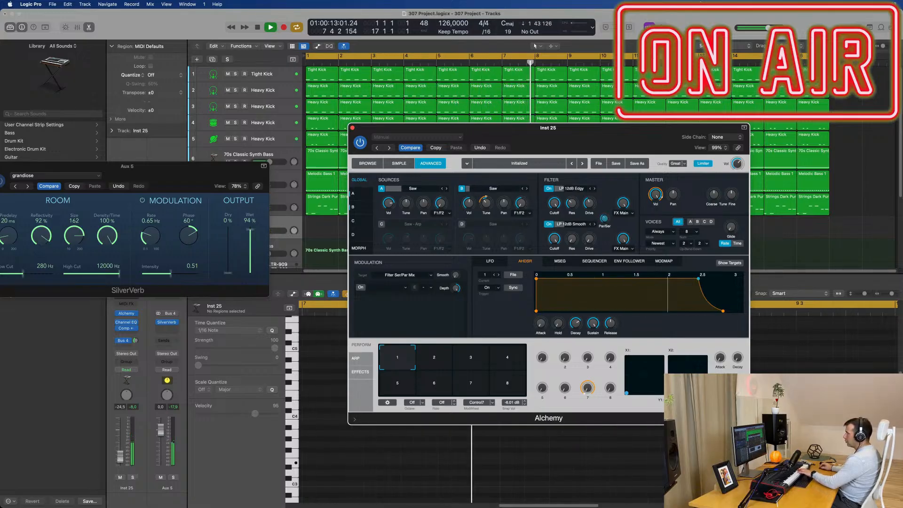
pyautogui.click(120, 461)
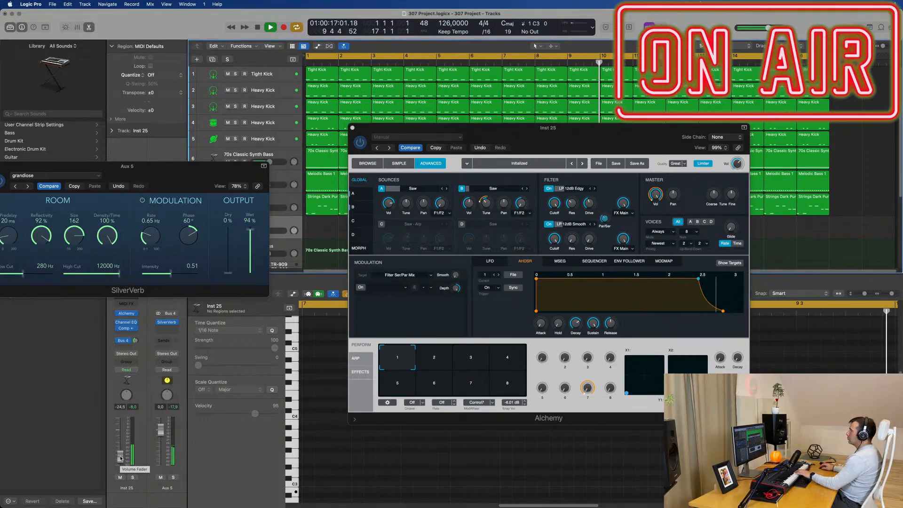
# Switch on source C in Alchemy and load the Pulse - 25 Arp virtual analog waveform into it.
pyautogui.click(381, 224)
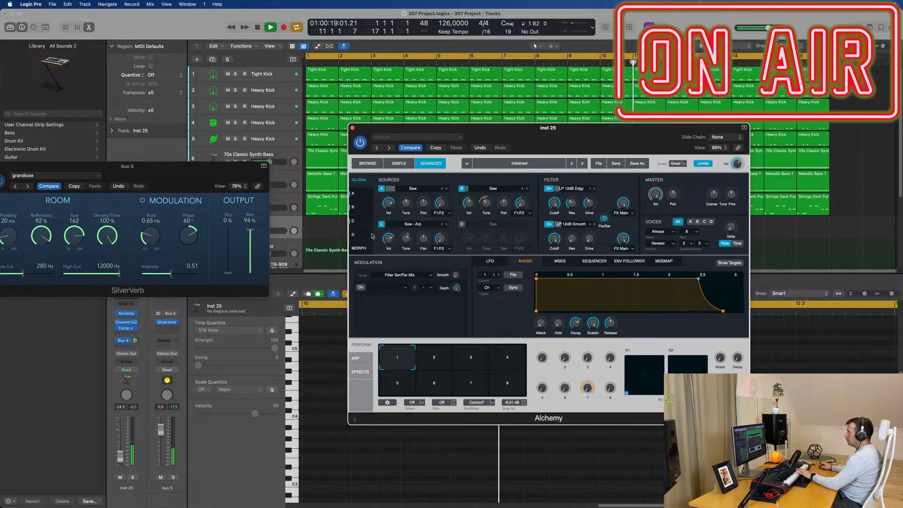
pyautogui.click(432, 227)
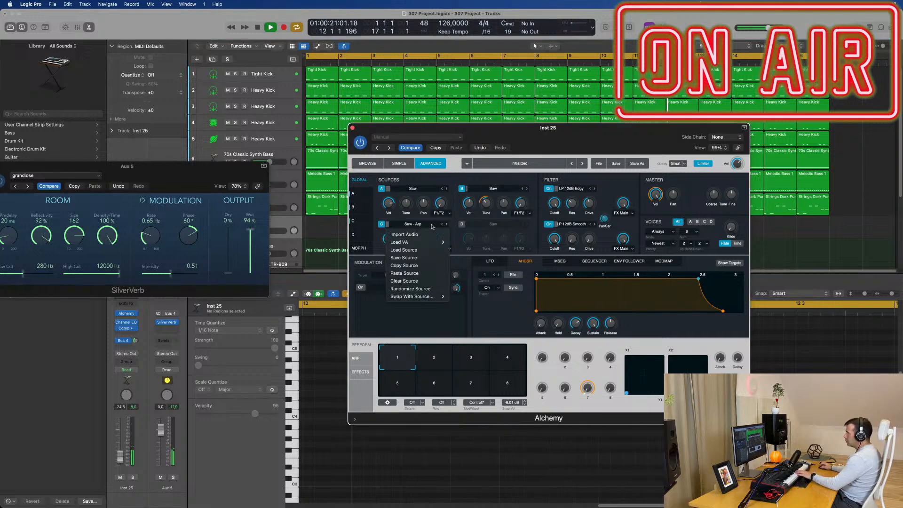
pyautogui.moveTo(414, 242)
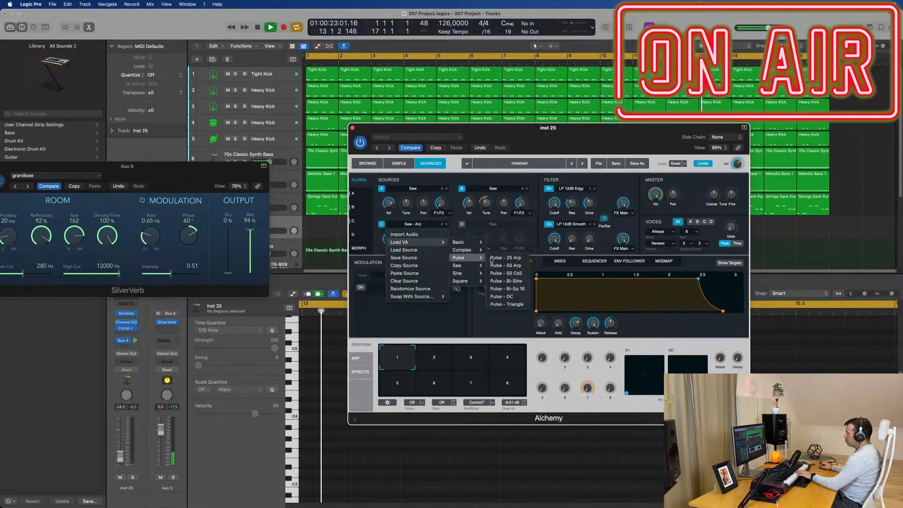
pyautogui.click(491, 258)
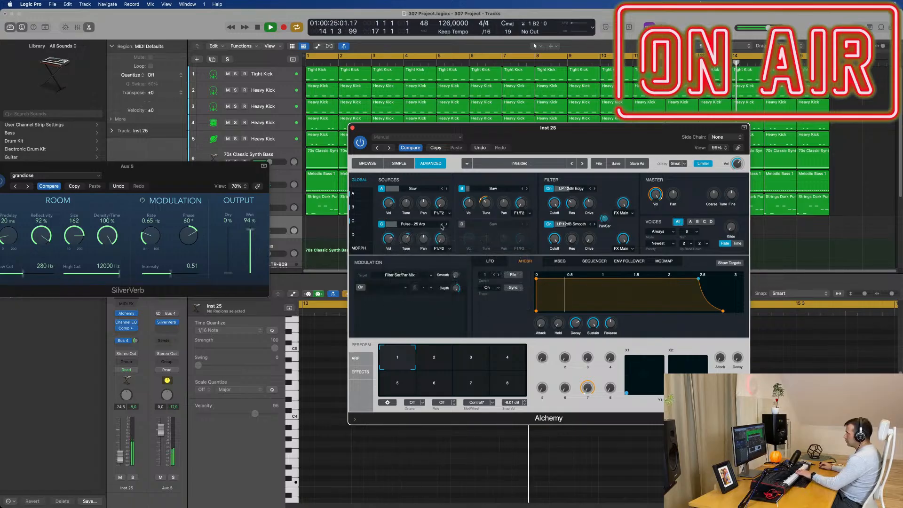
pyautogui.click(447, 225)
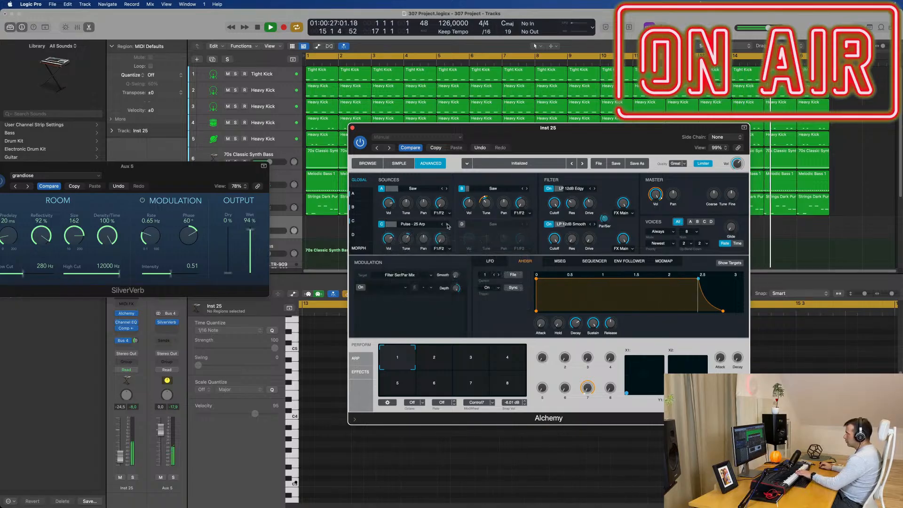
# Load the Pulse - 50 Arp waveform into source C and tune it to -12 semitones with a readjusted source volume.
pyautogui.click(388, 240)
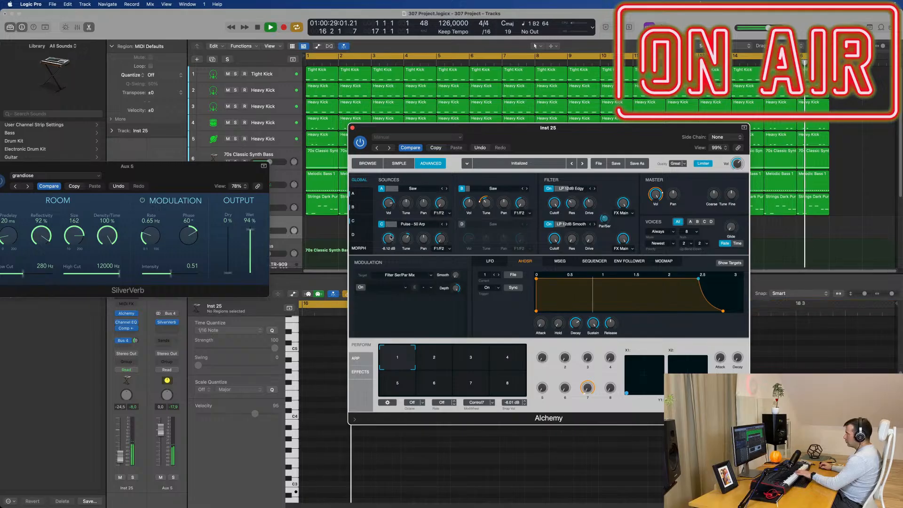
pyautogui.click(407, 248)
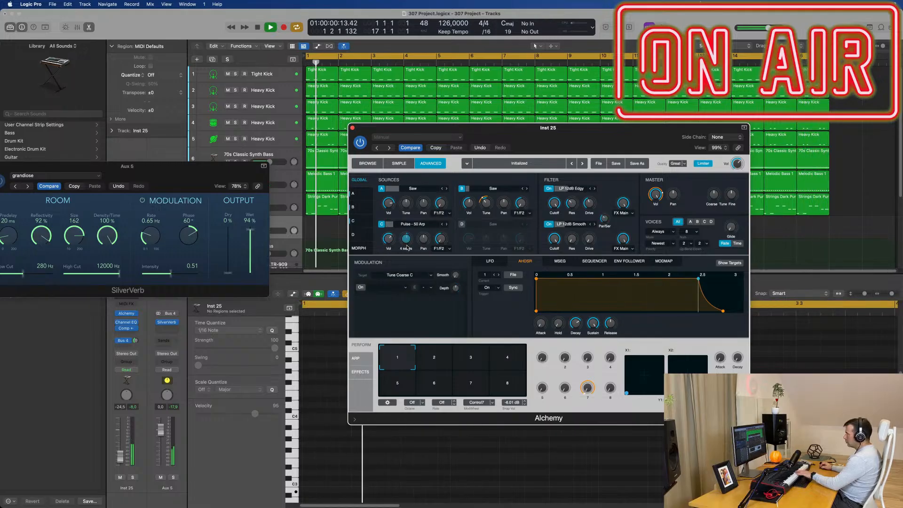
pyautogui.moveTo(408, 239); pyautogui.dragTo(409, 243)
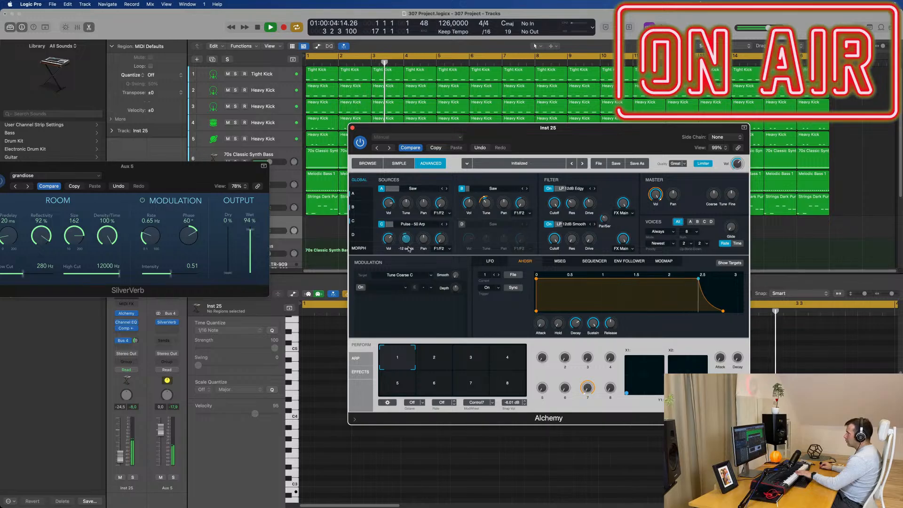
pyautogui.moveTo(390, 241); pyautogui.dragTo(391, 248)
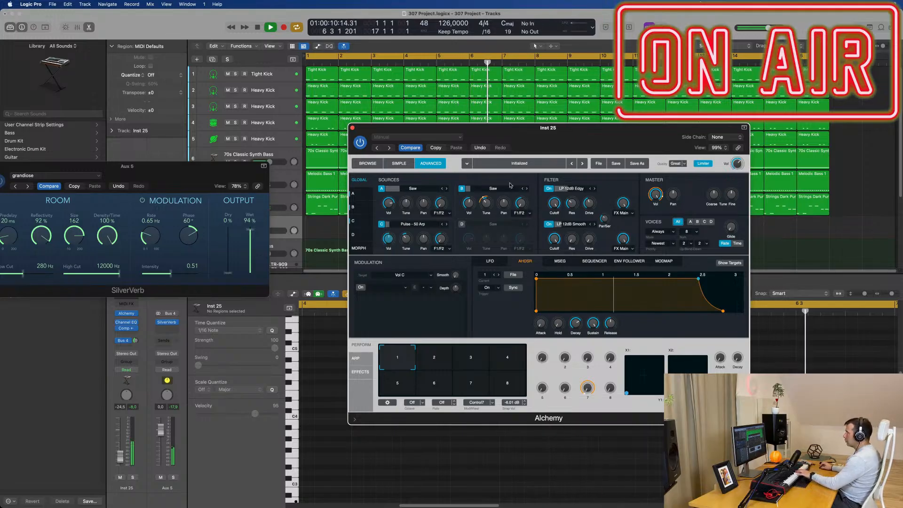
# Adjust Alchemy's first filter cutoff and resonance and record a held-note Inst 25 region from bar 6 to bar 10.
pyautogui.moveTo(575, 135); pyautogui.dragTo(624, 115)
pyautogui.moveTo(154, 172); pyautogui.dragTo(323, 261)
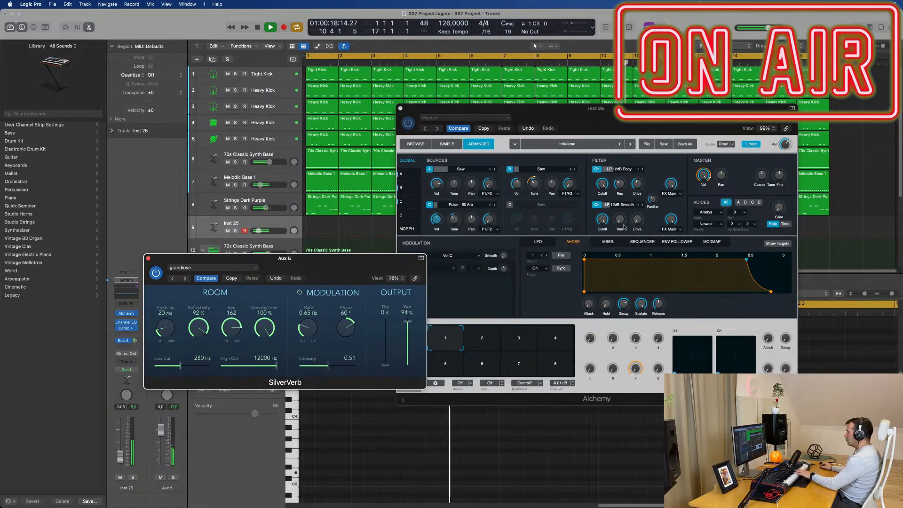
pyautogui.moveTo(605, 187); pyautogui.dragTo(603, 198)
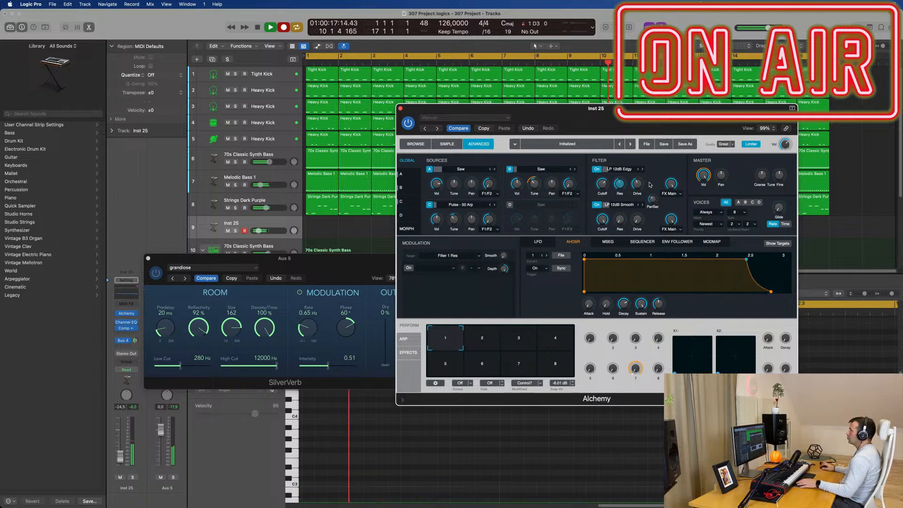
pyautogui.press('space')
pyautogui.press('space')
# Move the recorded Inst 25 region to bar 1 and place the Alchemy and SilverVerb windows clear of the regions and notes.
pyautogui.moveTo(469, 124); pyautogui.dragTo(749, 178)
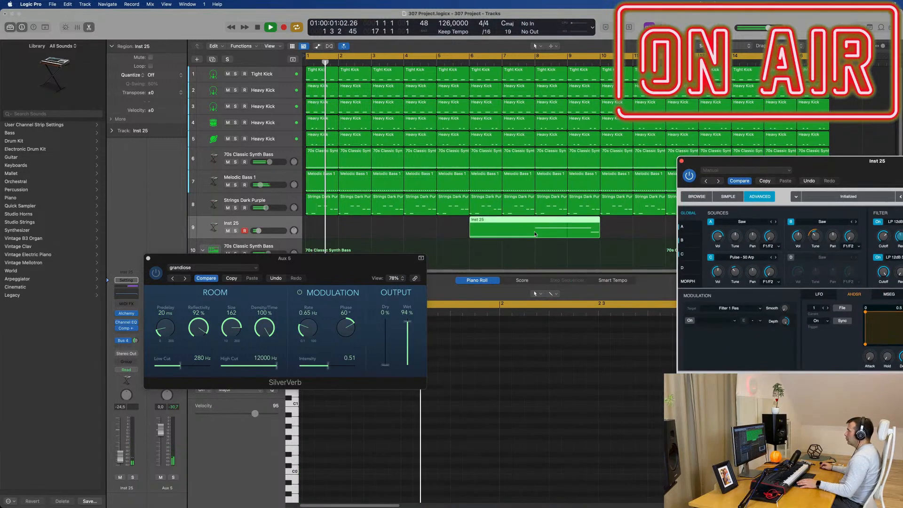
pyautogui.press('space')
pyautogui.moveTo(535, 234); pyautogui.dragTo(351, 223)
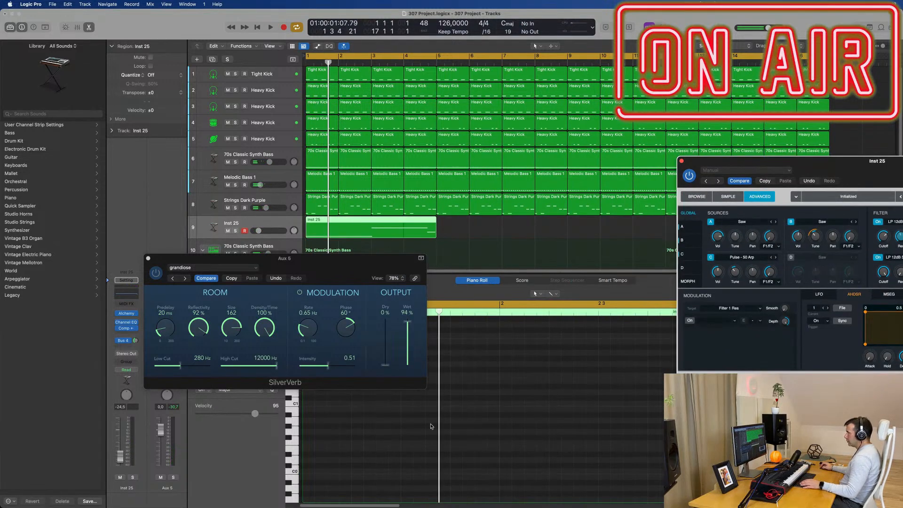
pyautogui.moveTo(310, 259); pyautogui.dragTo(773, 256)
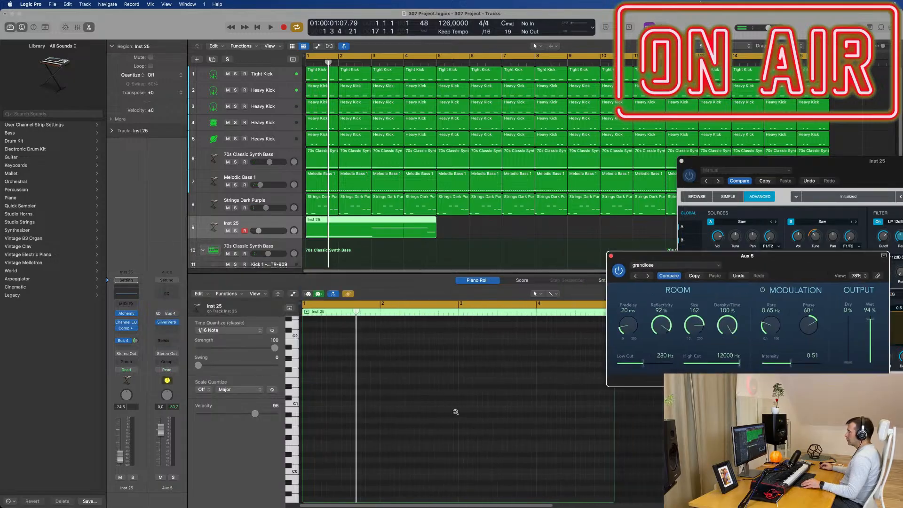
# Quantize the Inst 25 region to 1/16 Note.
pyautogui.scroll(-8, 334, 412)
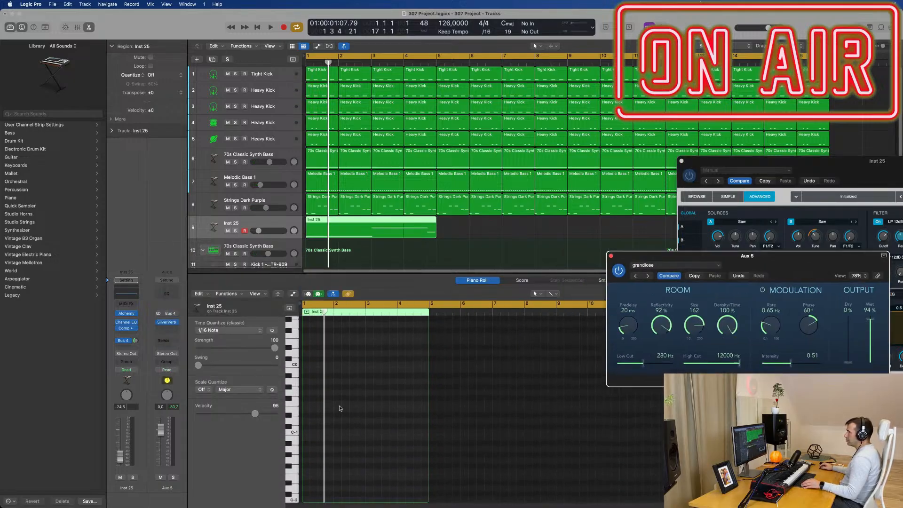
pyautogui.scroll(12, 341, 409)
pyautogui.press('super+Right')
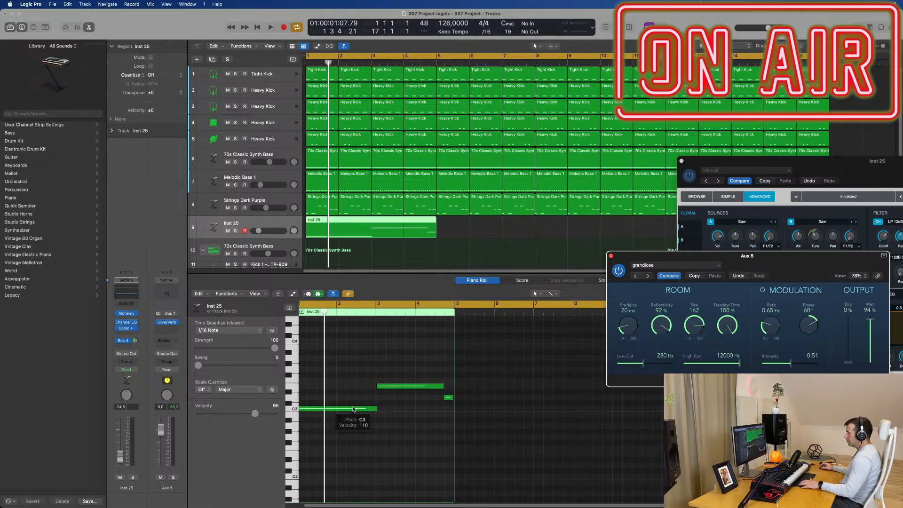
pyautogui.press('space')
pyautogui.press('super+Right')
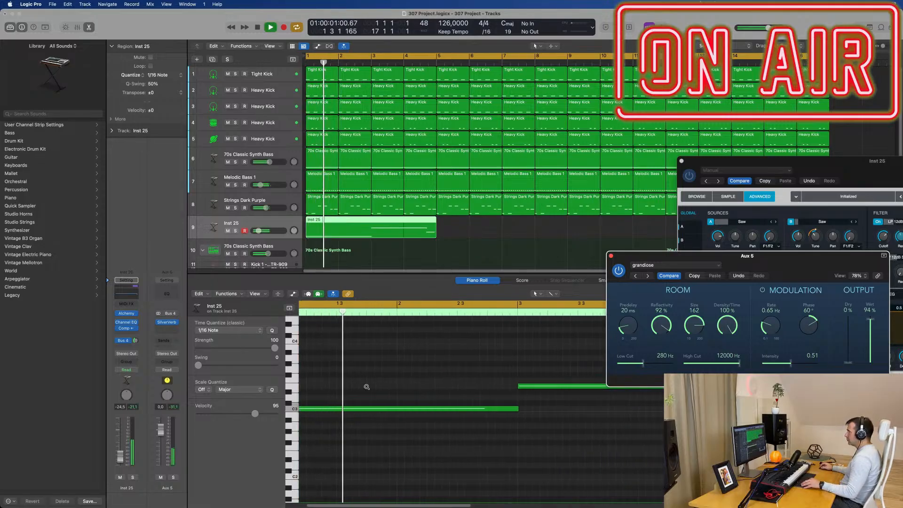
# Adjust the last short note and the end of the long note before it in bar 4 so they do not overlap.
pyautogui.press('super+Right')
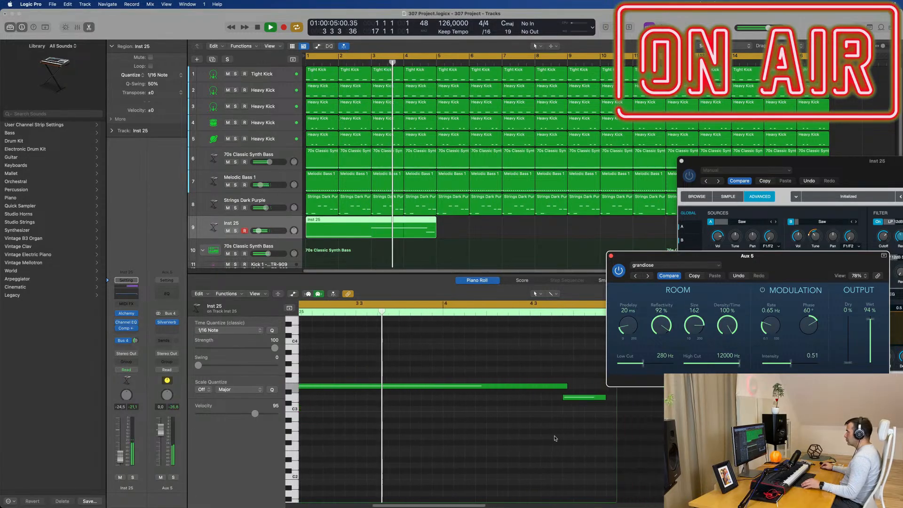
pyautogui.press('super+Right')
pyautogui.hscroll(2, 526, 386)
pyautogui.click(400, 425)
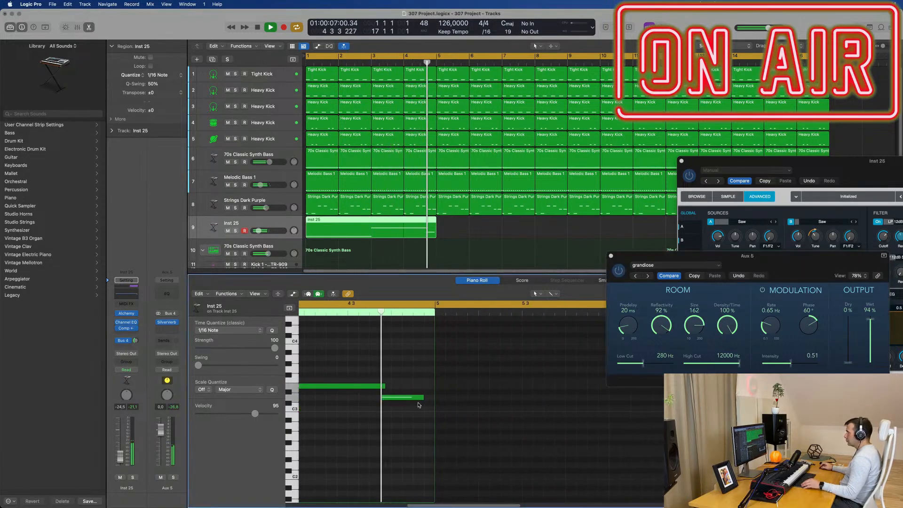
pyautogui.moveTo(406, 401); pyautogui.dragTo(391, 386)
pyautogui.click(455, 234)
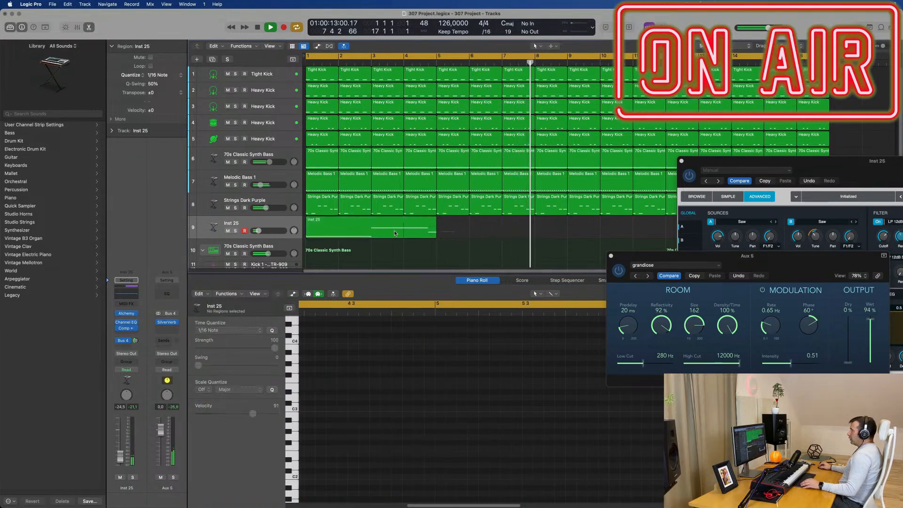
# Repeat the four-bar Inst 25 region three times so it fills the track through bar 16.
pyautogui.click(392, 231)
pyautogui.press('super+r')
pyautogui.press('super+r')
pyautogui.press('super+r')
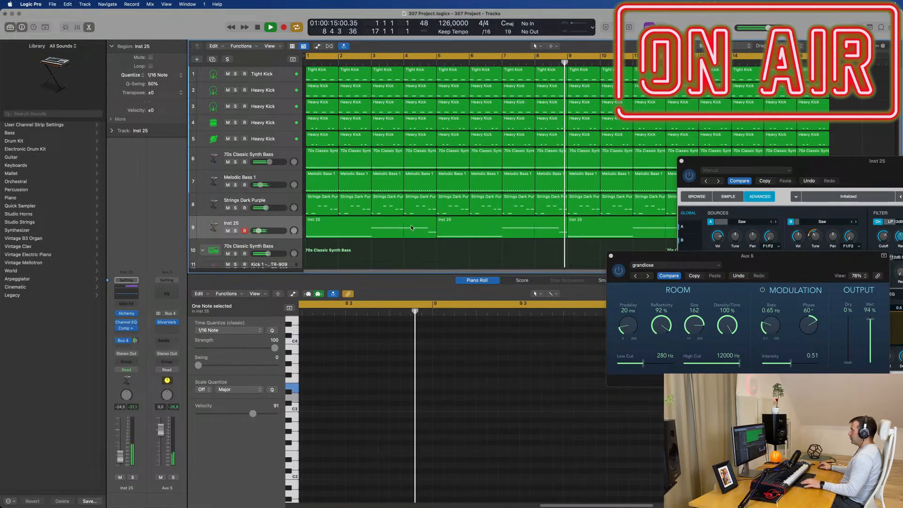
# Close the Alchemy and SilverVerb plug-in windows.
pyautogui.click(681, 162)
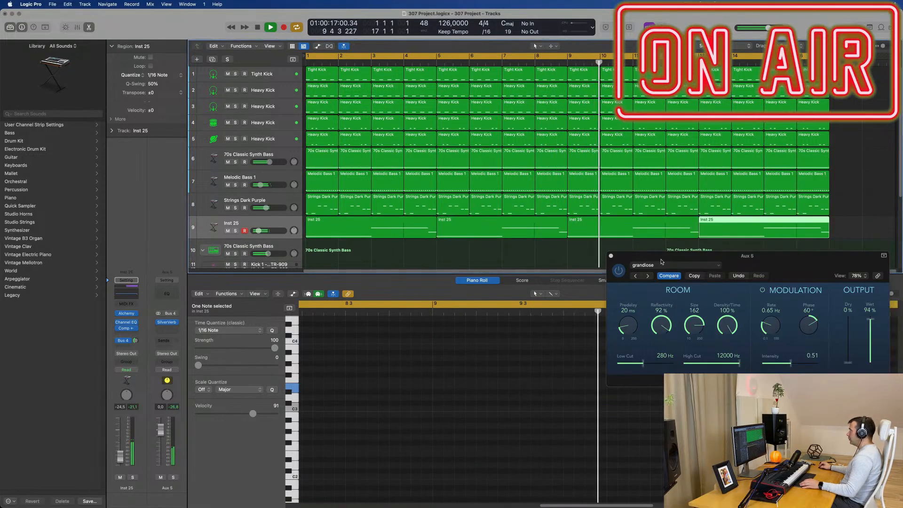
pyautogui.moveTo(606, 260); pyautogui.dragTo(426, 269)
pyautogui.click(430, 266)
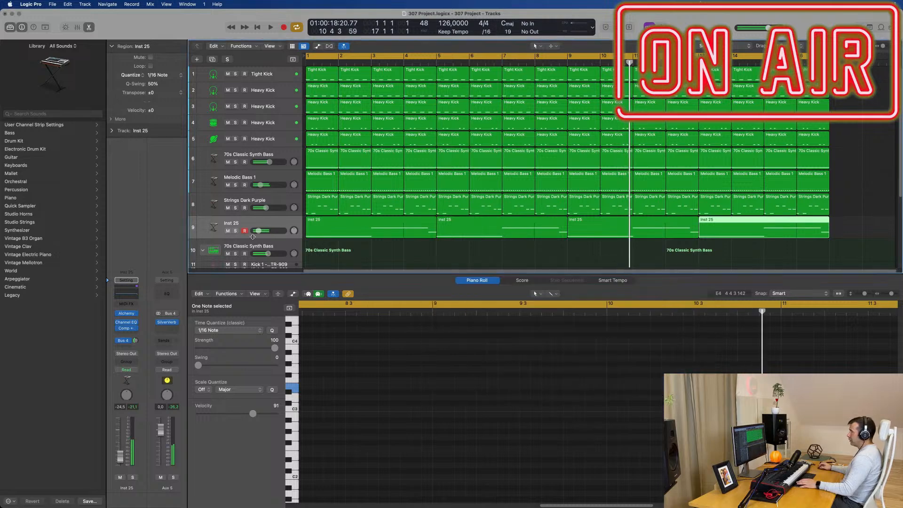
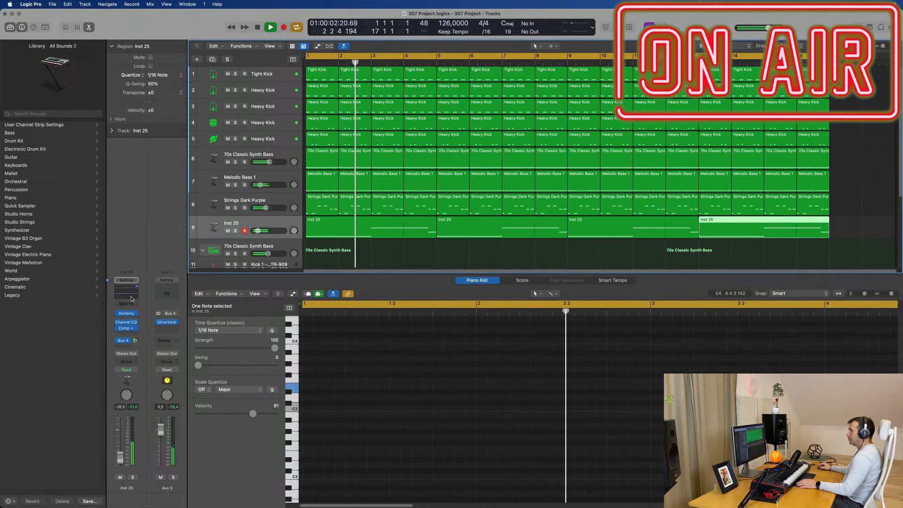
# Enable a 12 dB/Oct low cut at 635 Hz in the Inst 25 Channel EQ and try a channel volume of -31.0 dB.
pyautogui.click(125, 322)
pyautogui.click(318, 143)
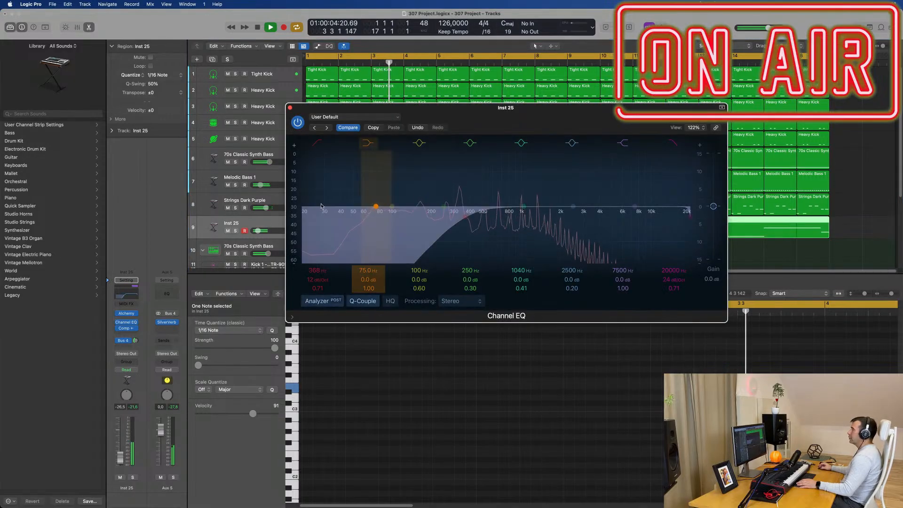
pyautogui.moveTo(376, 207)
pyautogui.mouseDown()
pyautogui.moveTo(423, 207)
pyautogui.moveTo(405, 220)
pyautogui.moveTo(546, 209)
pyautogui.moveTo(484, 215)
pyautogui.moveTo(498, 214)
pyautogui.mouseUp()
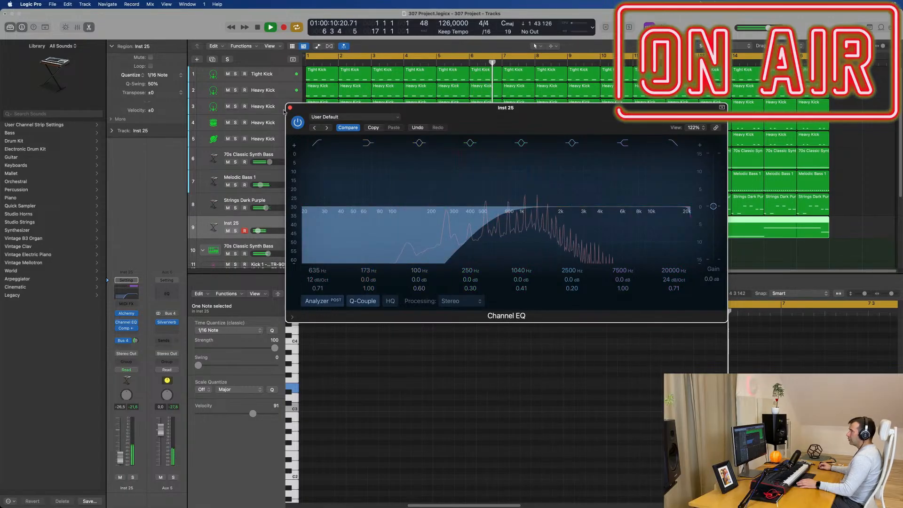
pyautogui.moveTo(120, 456); pyautogui.dragTo(120, 459)
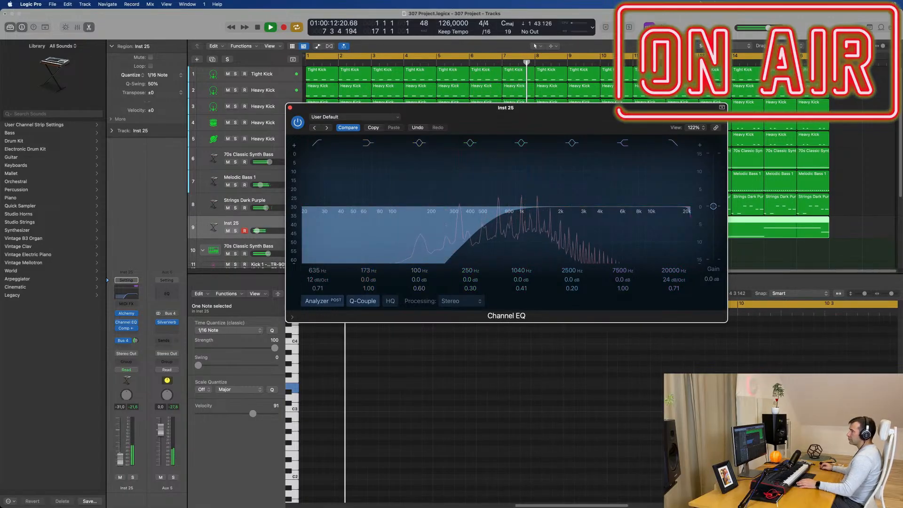
pyautogui.click(290, 107)
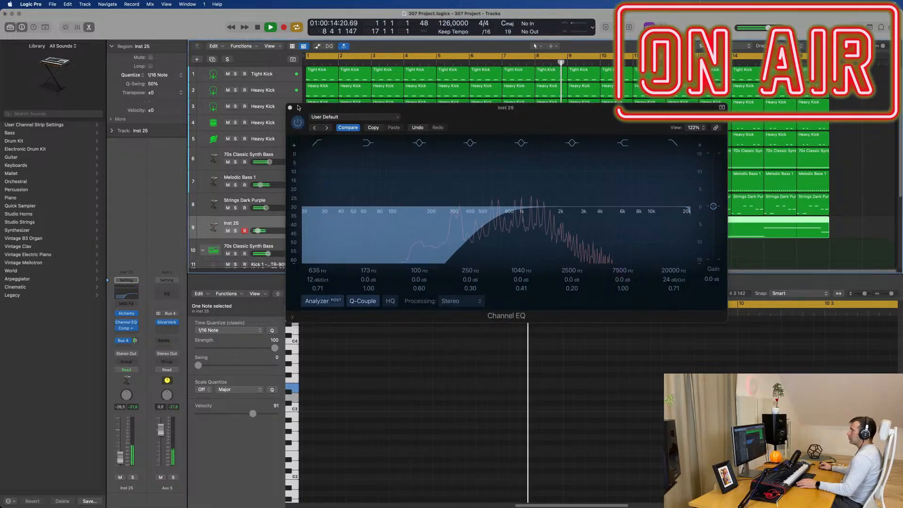
pyautogui.click(290, 108)
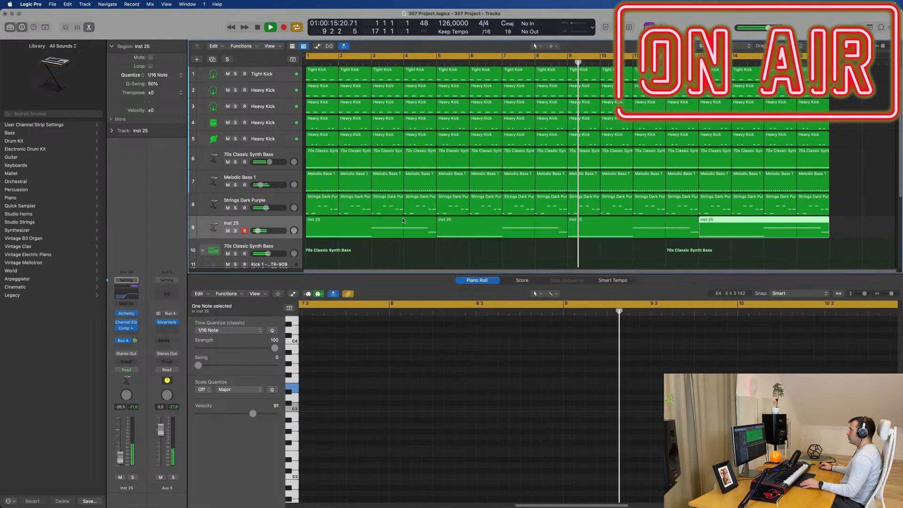
# Lower the Inst 25 channel volume to -29.0 dB and set the Channel EQ low cut to 204 Hz with a Q of 0.79.
pyautogui.click(274, 234)
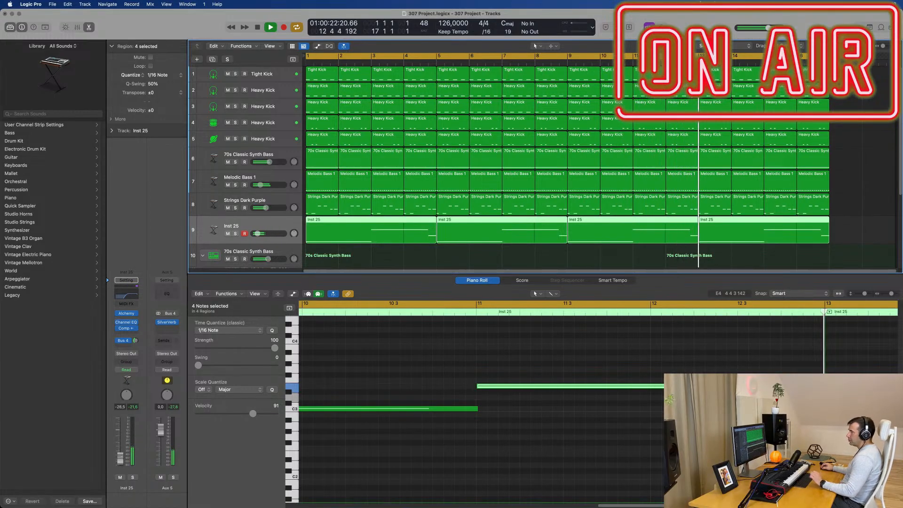
pyautogui.moveTo(121, 458); pyautogui.dragTo(120, 459)
pyautogui.click(126, 323)
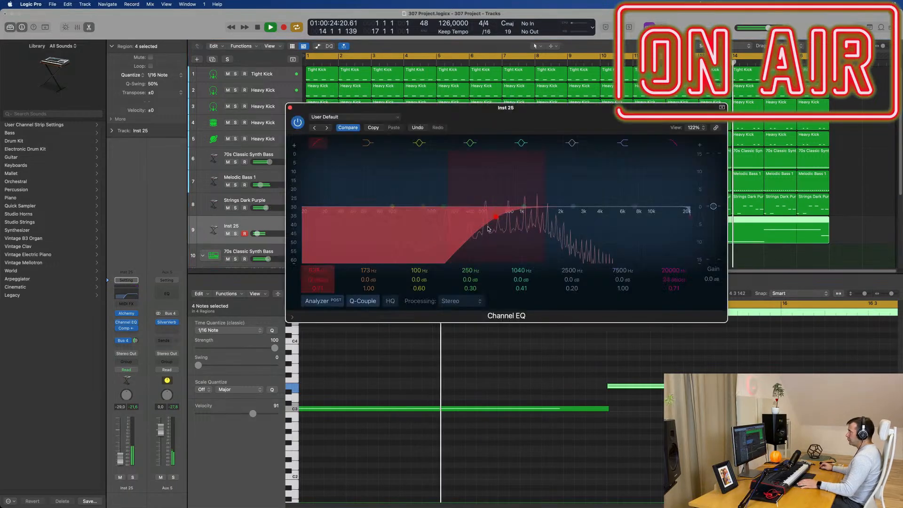
pyautogui.moveTo(488, 229); pyautogui.dragTo(429, 217)
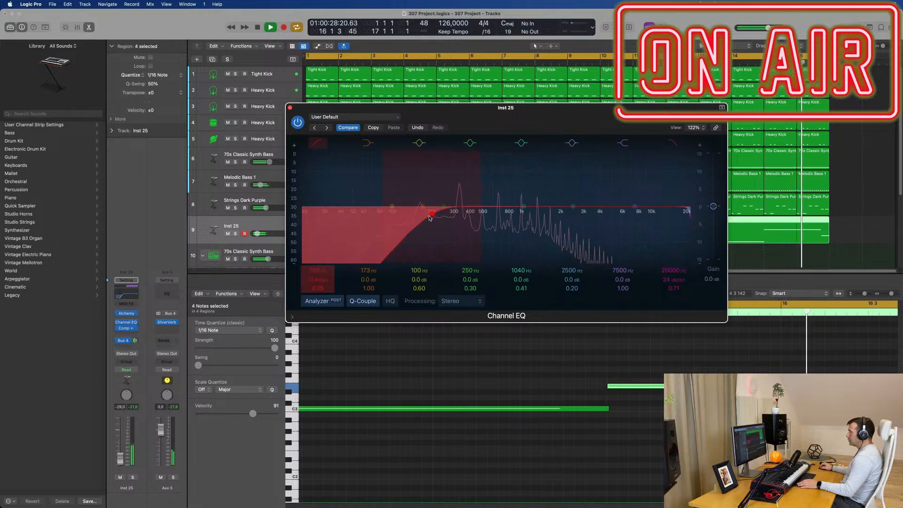
pyautogui.click(257, 100)
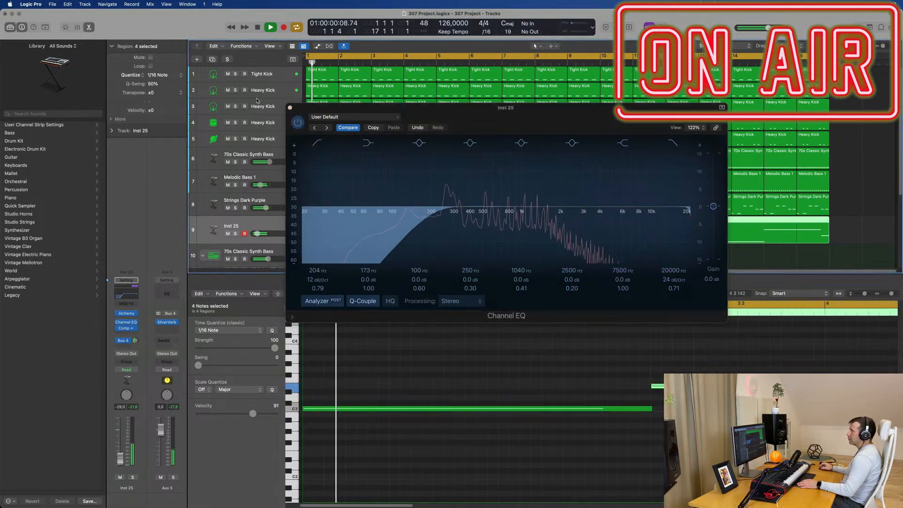
pyautogui.click(400, 109)
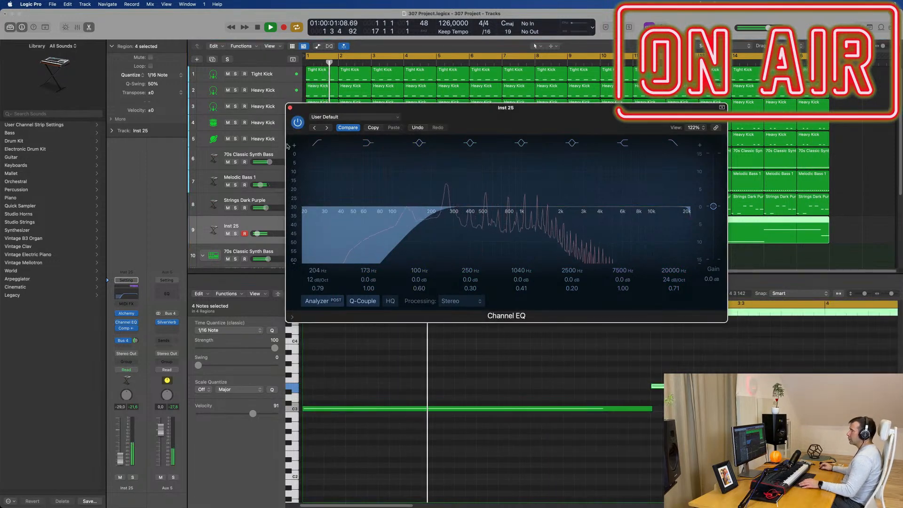
pyautogui.click(290, 108)
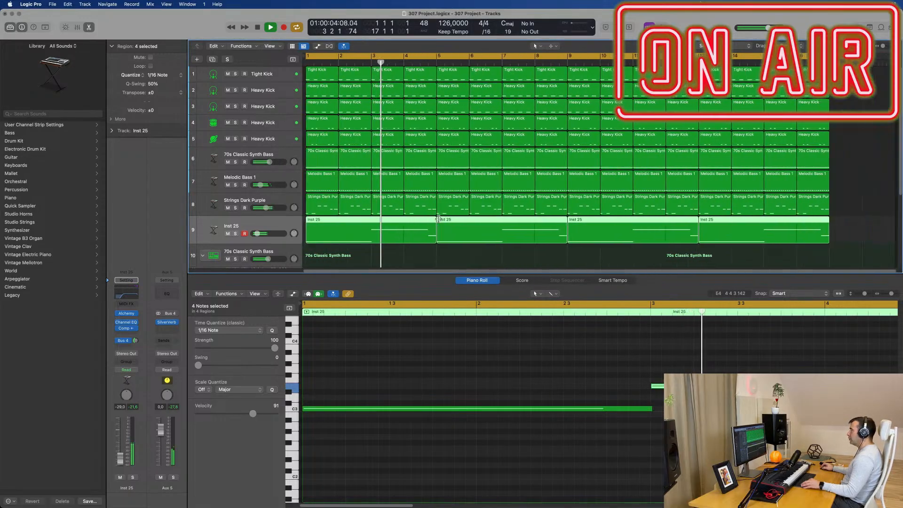
# Copy the bar 1 Tom Low region up to the first closed Hi-Hat row of the TR-909 kit.
pyautogui.scroll(-5, 352, 207)
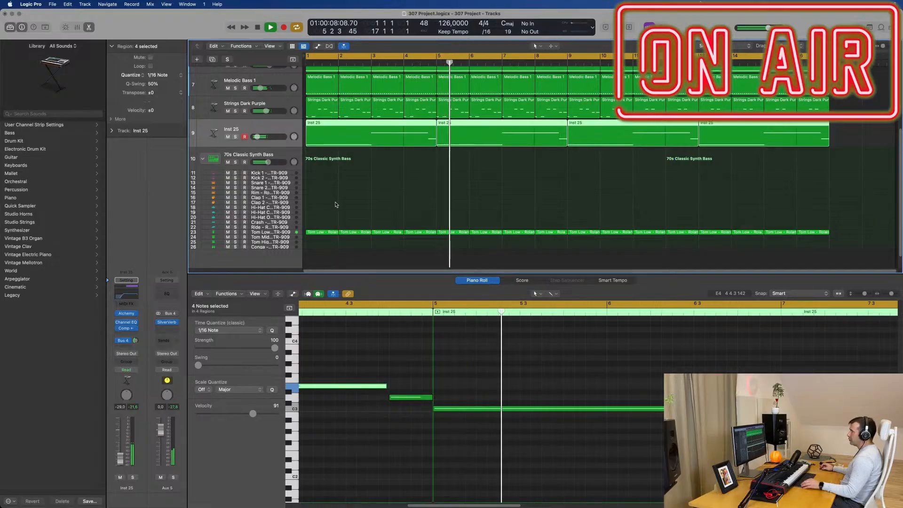
pyautogui.click(323, 235)
pyautogui.click(322, 233)
pyautogui.moveTo(323, 233); pyautogui.dragTo(322, 207)
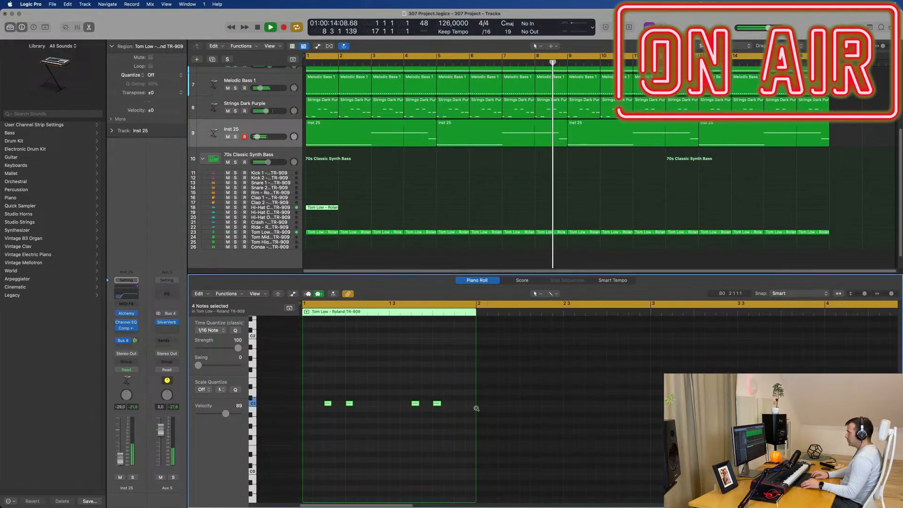
# Move the second and fourth notes of the copied hi-hat region an eighth note later so all four notes fall on the offbeats.
pyautogui.moveTo(378, 379); pyautogui.dragTo(347, 422)
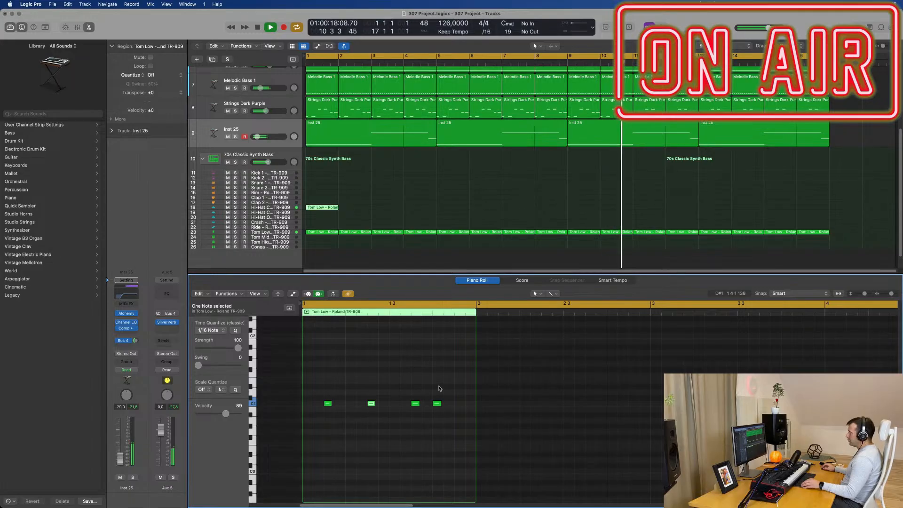
pyautogui.moveTo(439, 387); pyautogui.dragTo(448, 418)
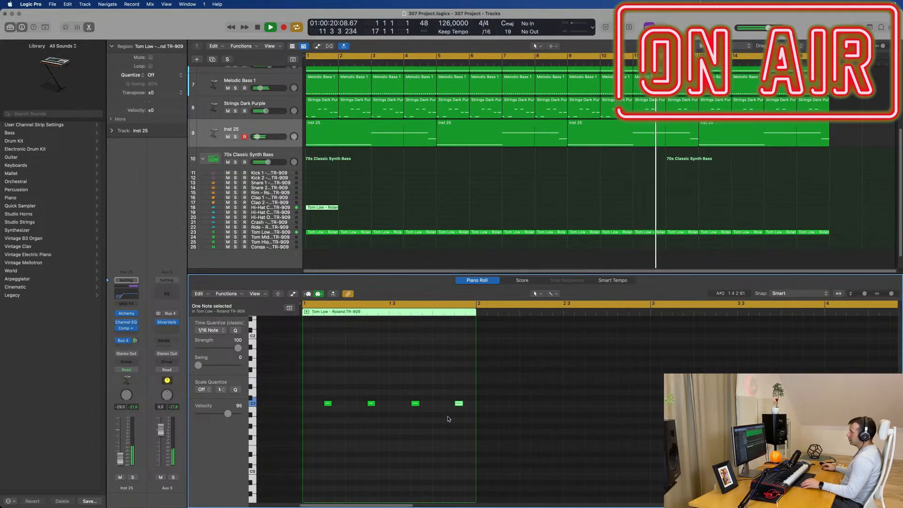
pyautogui.click(320, 208)
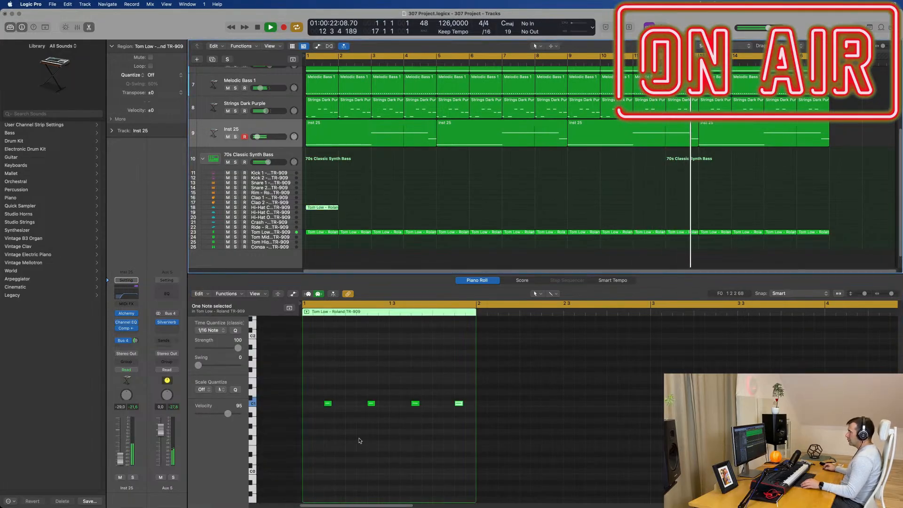
# Transpose all four notes of the bar 1 region on the Hi-Hat Closed track up two octaves to C3.
pyautogui.moveTo(323, 395); pyautogui.dragTo(481, 429)
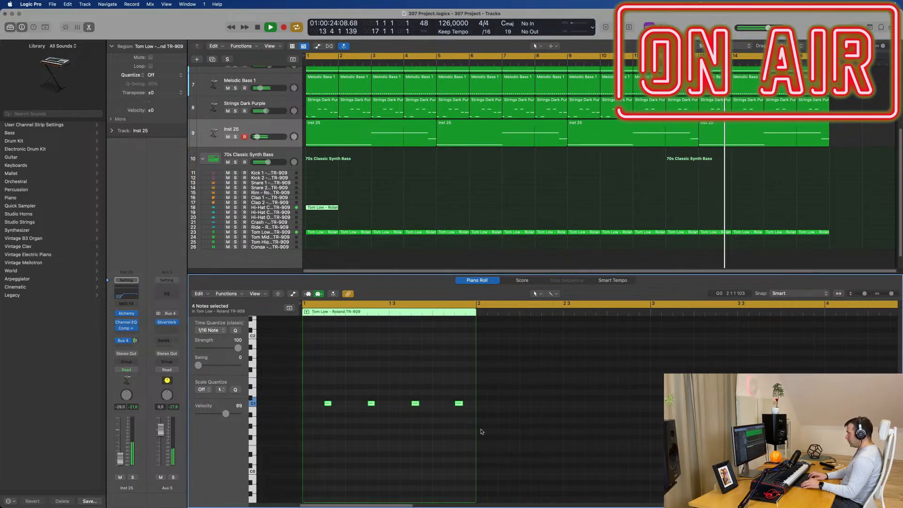
pyautogui.scroll(5, 457, 438)
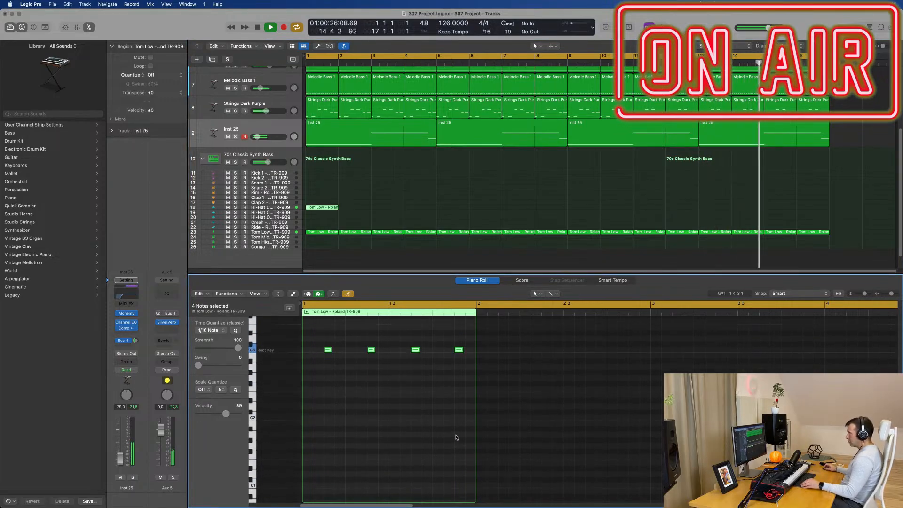
pyautogui.press('Return')
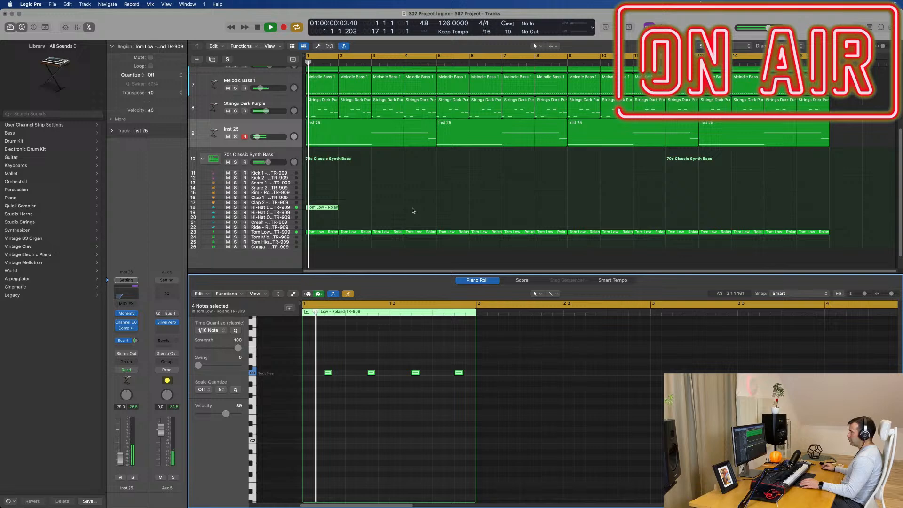
pyautogui.press('Return')
# Repeat the bar 1 region on the Hi-Hat Closed track through bar 16.
pyautogui.click(331, 207)
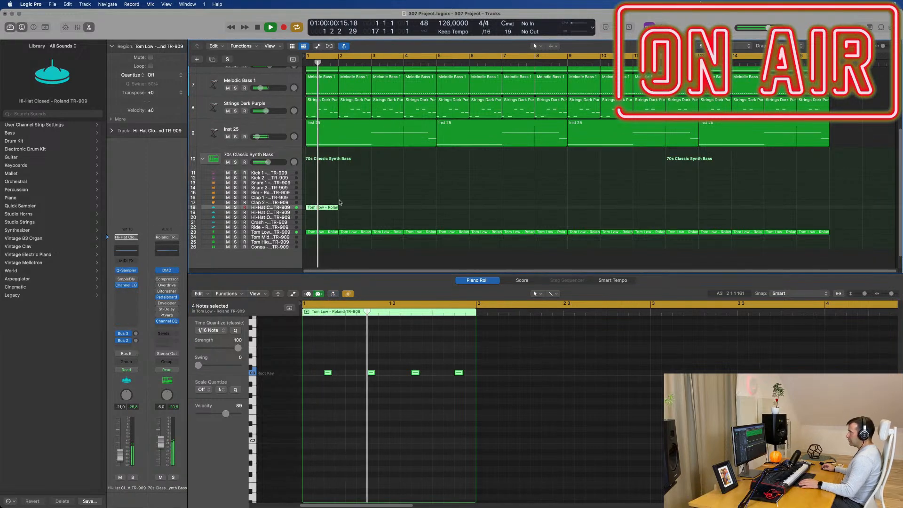
pyautogui.press('Return')
pyautogui.moveTo(364, 203); pyautogui.dragTo(312, 218)
pyautogui.press('super+r')
pyautogui.press('super+r')
pyautogui.press('super+r')
pyautogui.press('super+r')
pyautogui.press('super+r')
pyautogui.press('super+r')
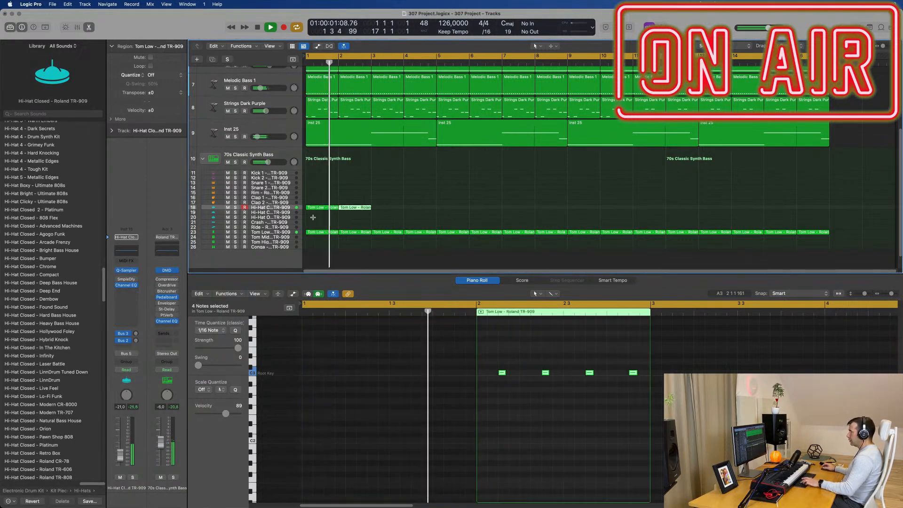
pyautogui.press('super+r')
pyautogui.press('super+r')
pyautogui.press('super+r')
pyautogui.press('super+r')
pyautogui.press('super+r')
pyautogui.press('super+r')
pyautogui.press('super+r')
pyautogui.press('super+r')
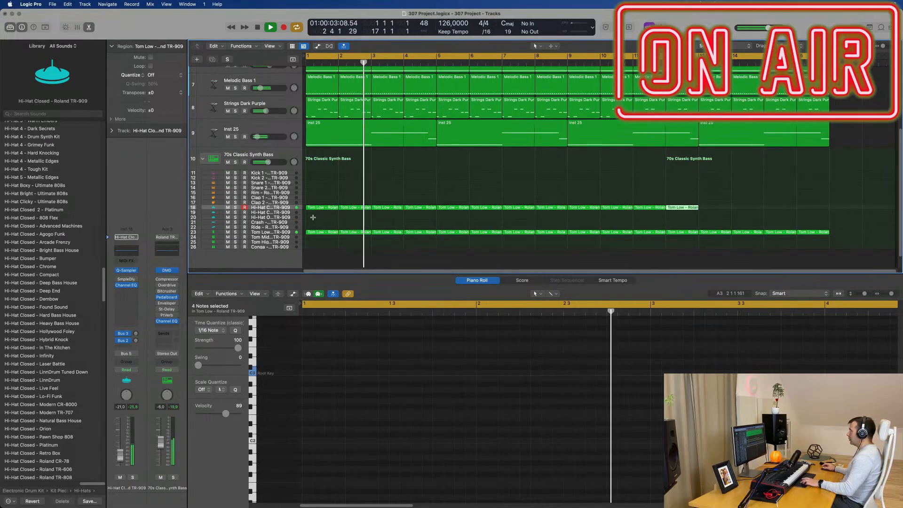
pyautogui.press('super+r')
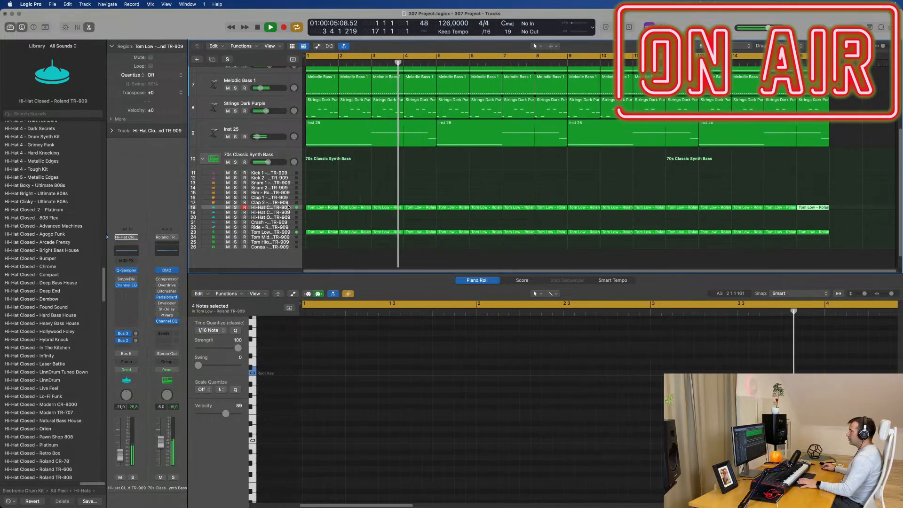
# Set the Hi-Hat Closed channel's volume to -15.4 dB and restart playback.
pyautogui.moveTo(120, 454); pyautogui.dragTo(120, 451)
pyautogui.press('space')
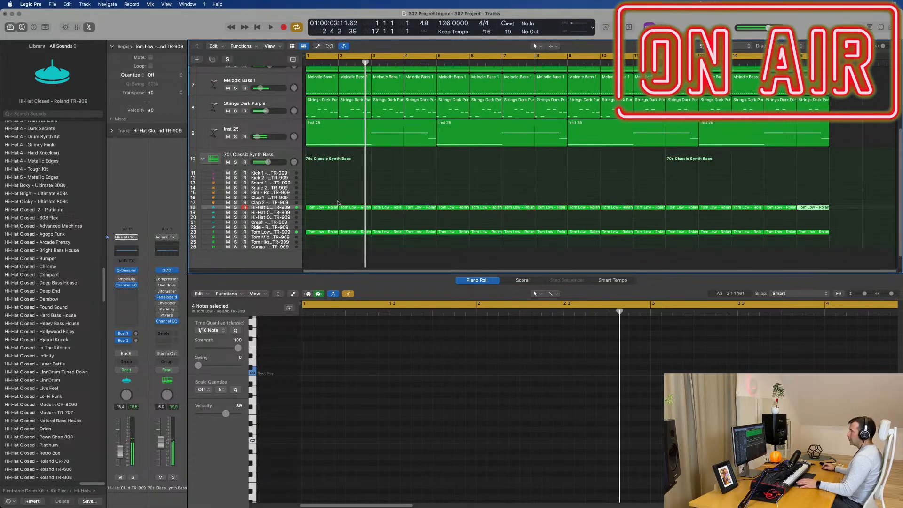
pyautogui.press('space')
# Move all 16 Hi-Hat Closed regions to the Hi-Hat Open track and set the Hi-Hat Closed channel's volume to -16.0 dB.
pyautogui.click(322, 208)
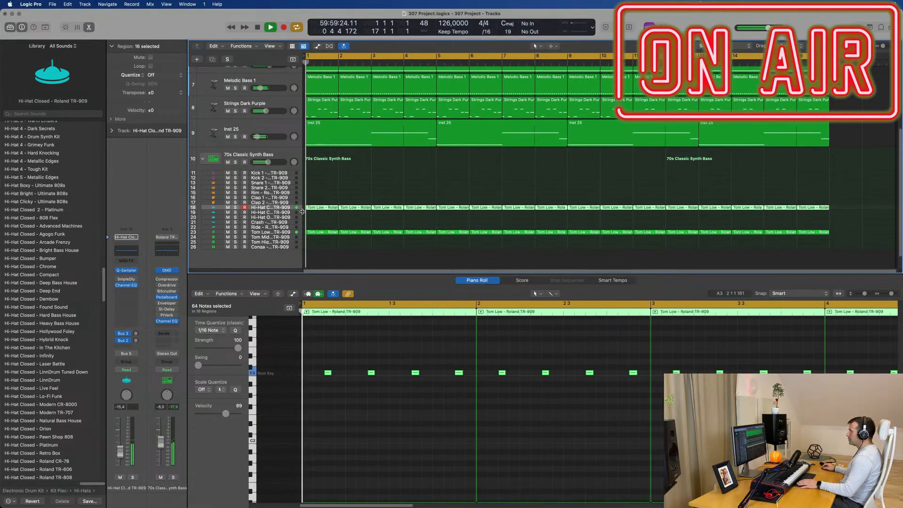
pyautogui.moveTo(321, 208); pyautogui.dragTo(323, 218)
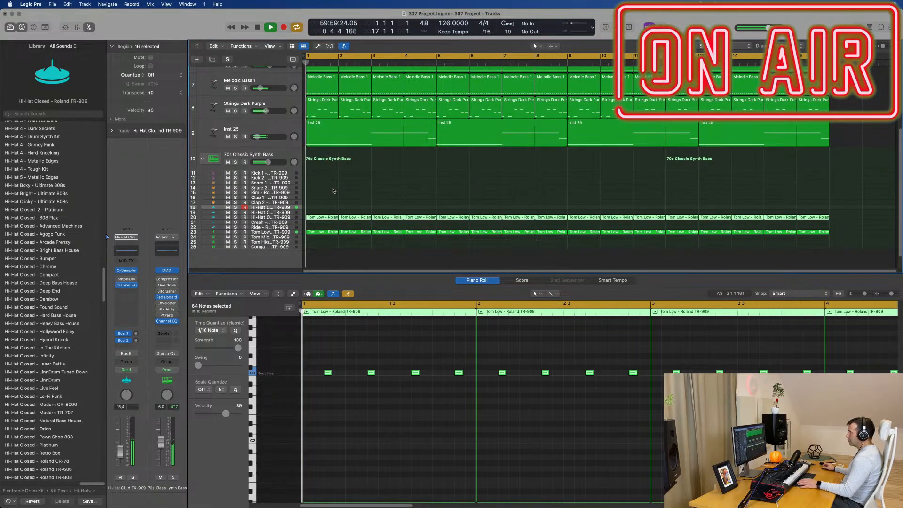
pyautogui.press('space')
pyautogui.press('space')
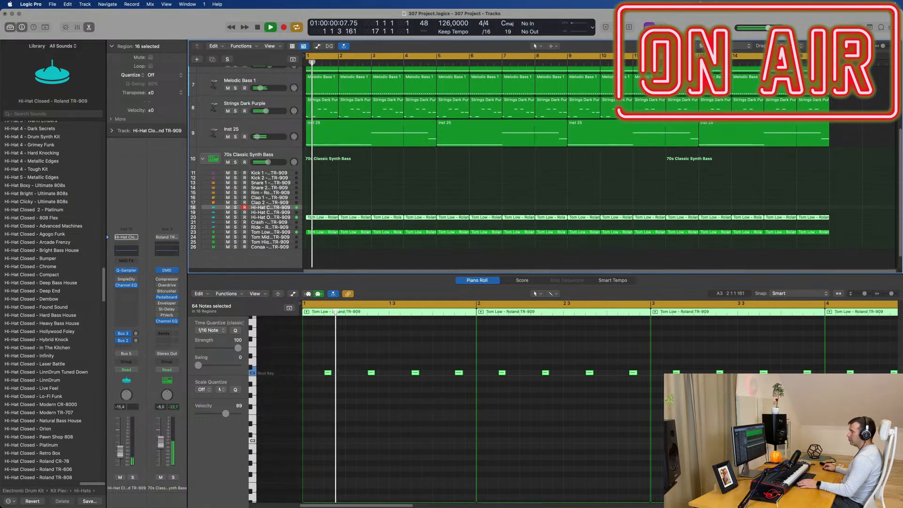
pyautogui.moveTo(122, 453); pyautogui.dragTo(122, 454)
# Copy the bar 1 open hi-hat region to the Hi-Hat Closed track and rework its C3 notes to fill every sixteenth except the offbeats.
pyautogui.click(322, 218)
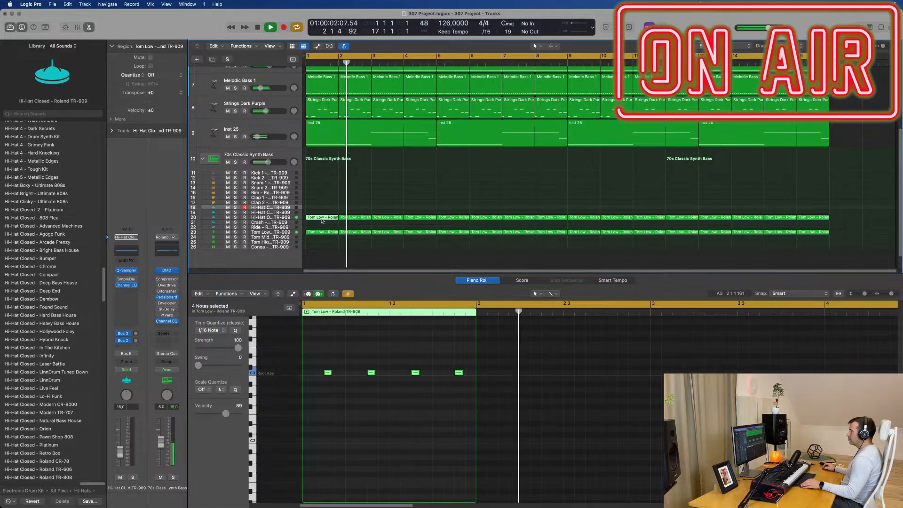
pyautogui.moveTo(322, 218); pyautogui.dragTo(322, 208)
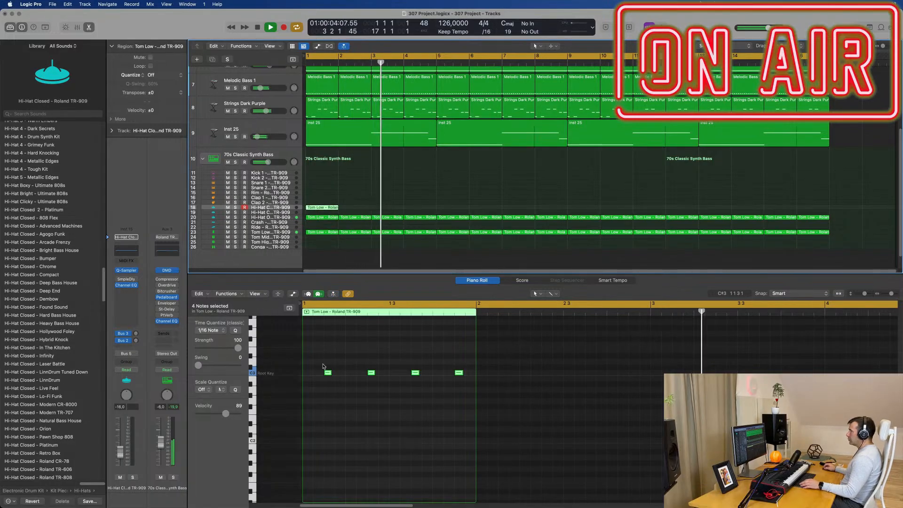
pyautogui.moveTo(323, 365); pyautogui.dragTo(477, 377)
pyautogui.moveTo(328, 374)
pyautogui.mouseDown()
pyautogui.moveTo(306, 376)
pyautogui.moveTo(339, 376)
pyautogui.mouseUp()
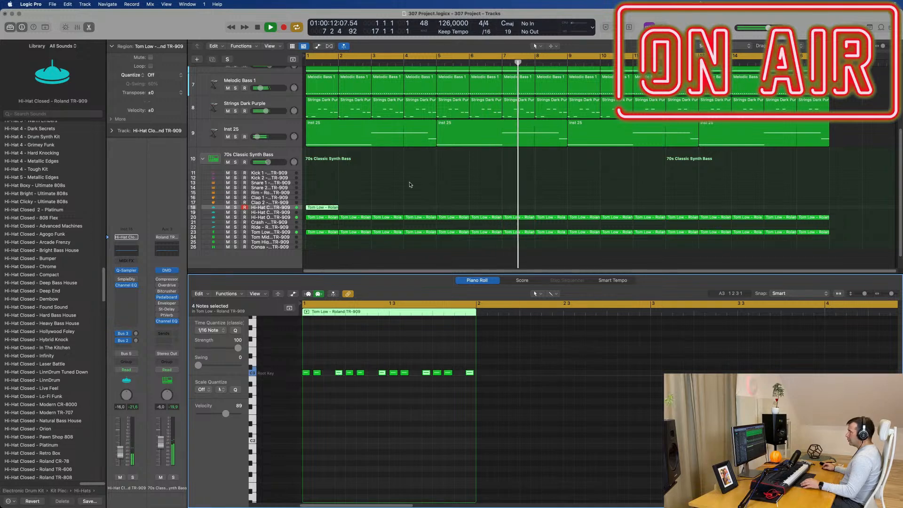
# Repeat the new closed hi-hat pattern from bar 1 through bar 16.
pyautogui.press('super+r')
pyautogui.press('super+r')
pyautogui.press('super+r')
pyautogui.press('super+r')
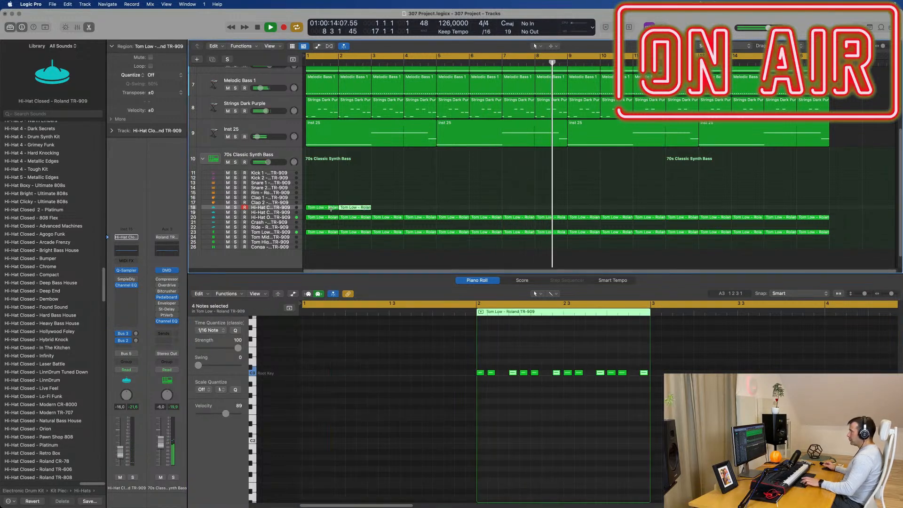
pyautogui.press('super+r')
pyautogui.press('super+r')
pyautogui.press('super+r')
pyautogui.press('super+r')
pyautogui.press('super+r')
pyautogui.press('super+r')
pyautogui.press('super+r')
pyautogui.press('super+r')
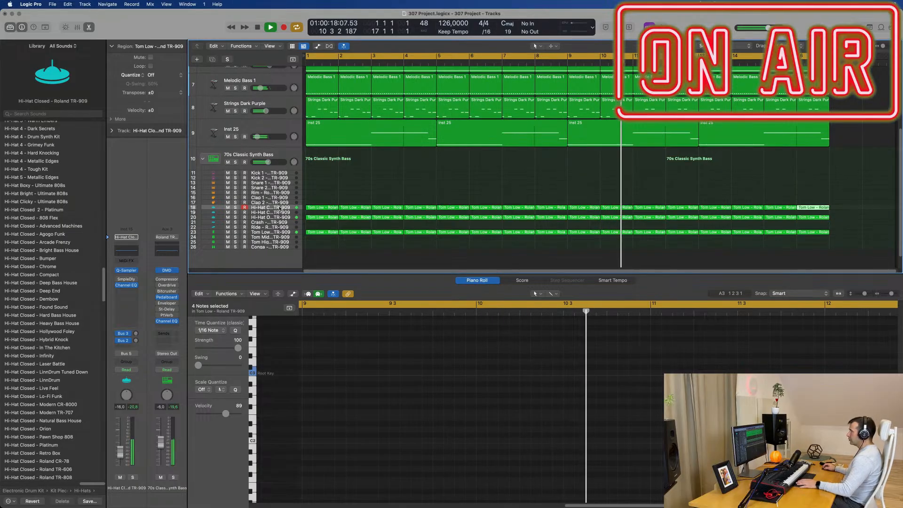
# Set the Hi-Hat Closed channel's volume to -20.0 dB and its Bus 2 delay send to about -9.8 dB.
pyautogui.click(268, 207)
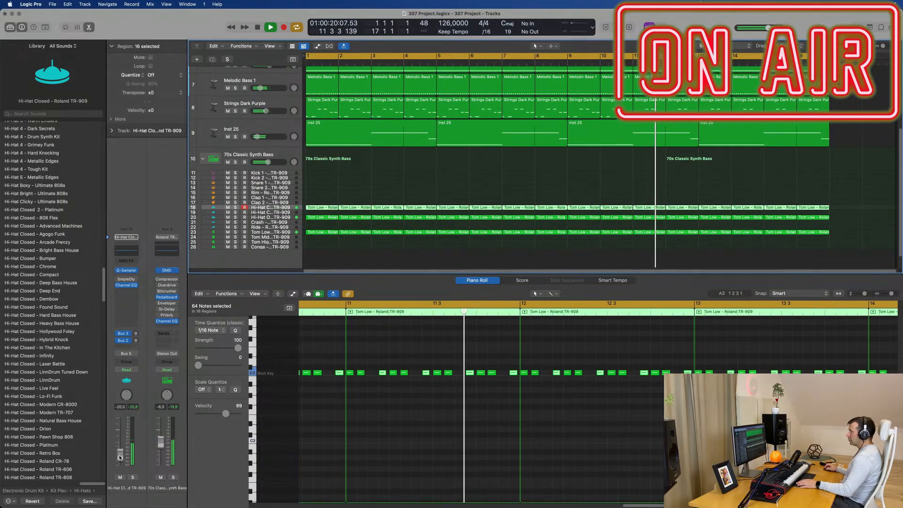
pyautogui.moveTo(120, 452); pyautogui.dragTo(121, 457)
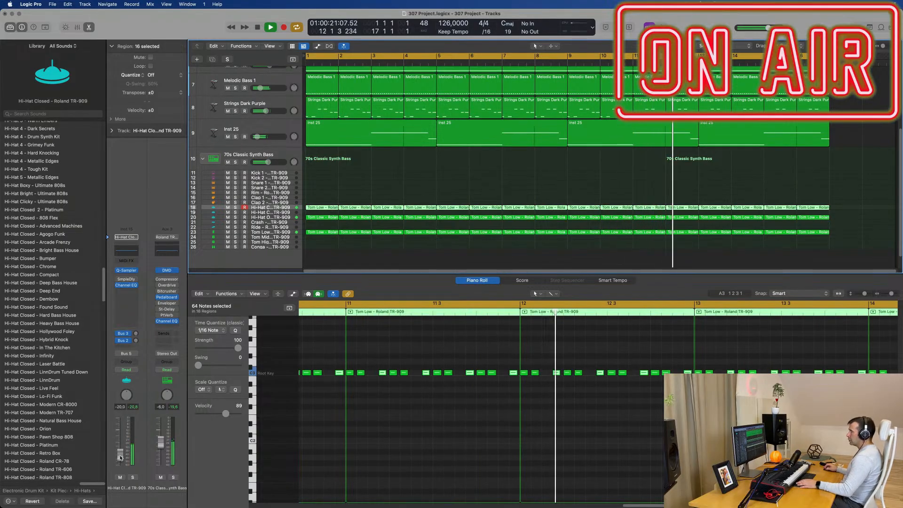
pyautogui.click(135, 335)
pyautogui.click(136, 341)
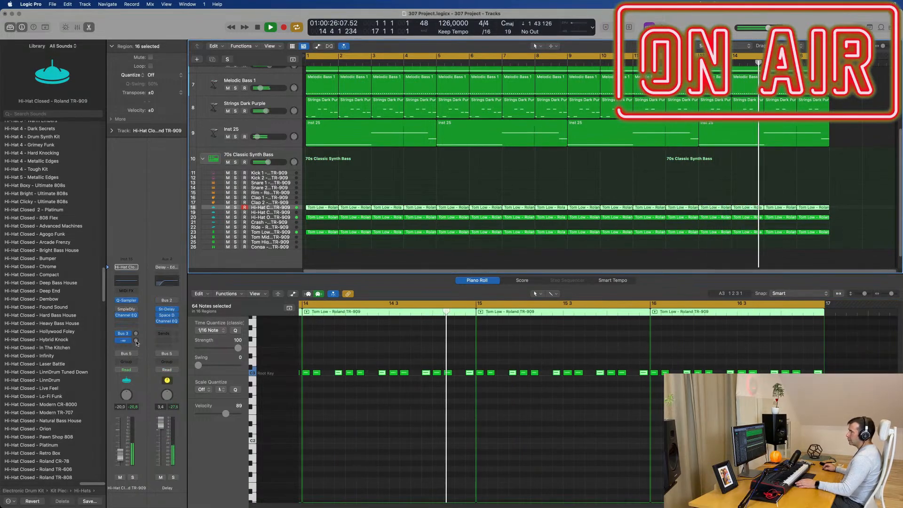
pyautogui.moveTo(135, 340); pyautogui.dragTo(137, 342)
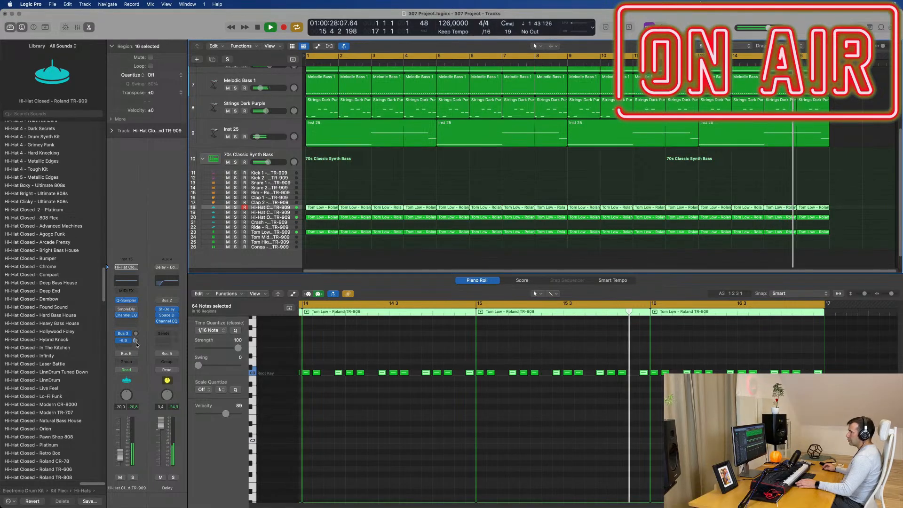
pyautogui.doubleClick(135, 342)
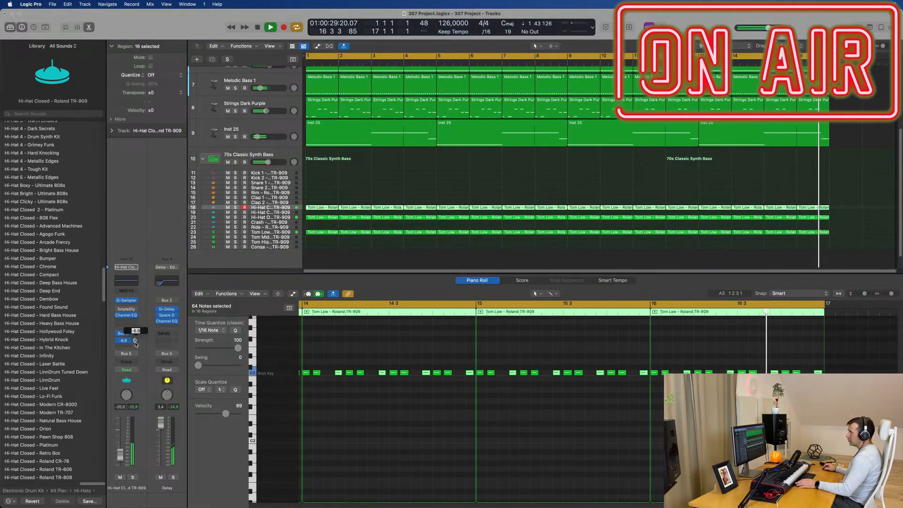
# Deselect the hi-hat regions and mute the Strings Dark Purple track.
pyautogui.click(346, 251)
pyautogui.scroll(1, 400, 188)
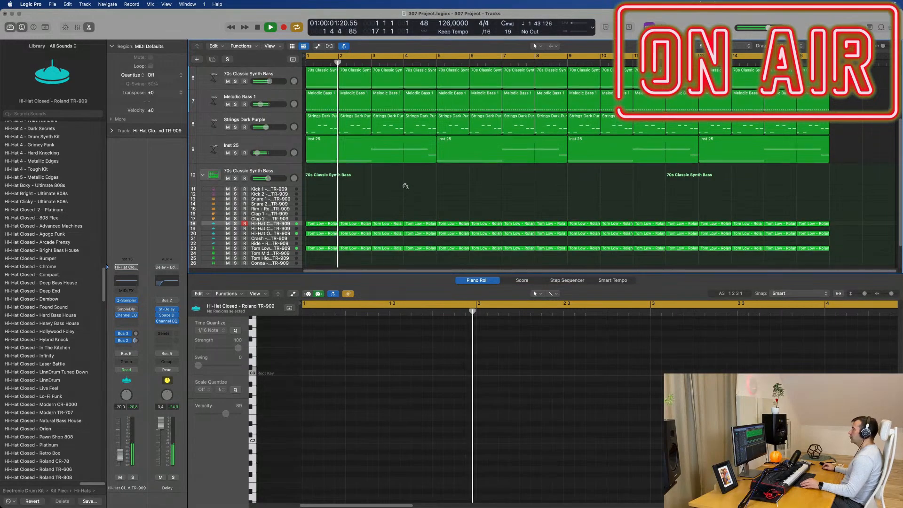
pyautogui.scroll(-2, 405, 186)
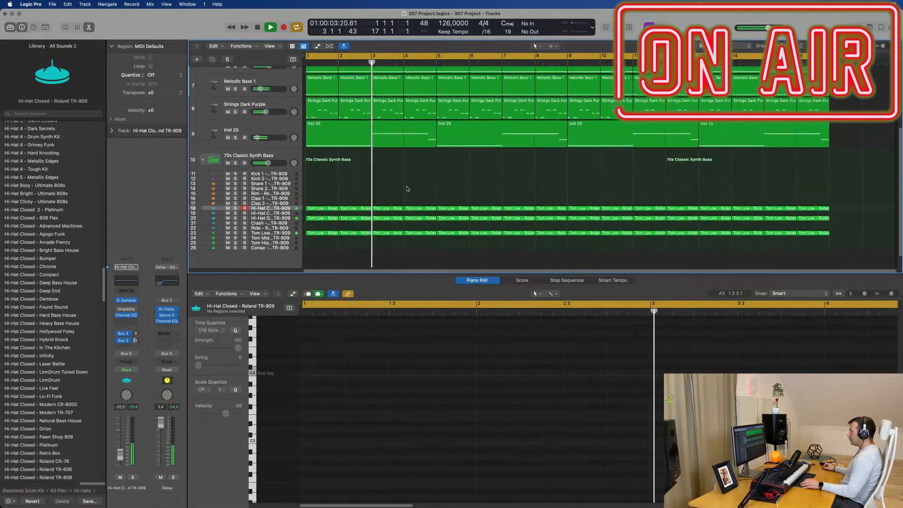
pyautogui.scroll(-1, 336, 132)
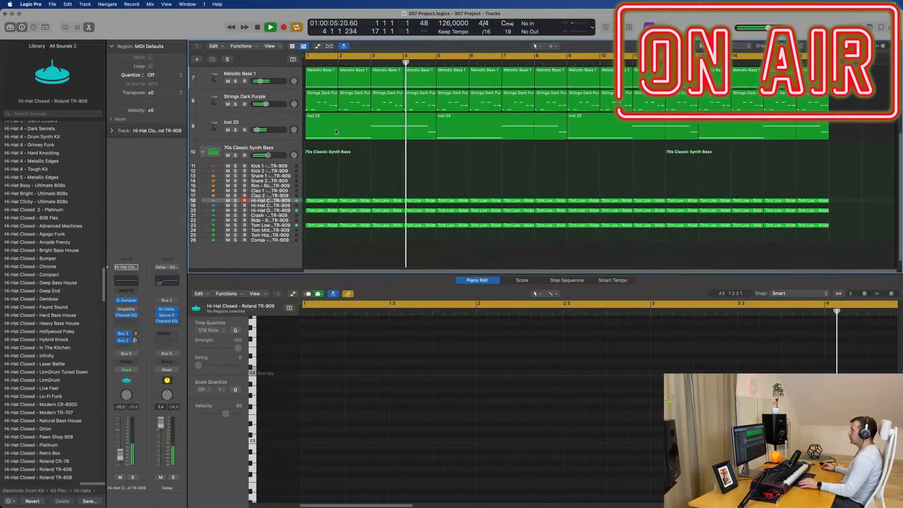
pyautogui.click(278, 96)
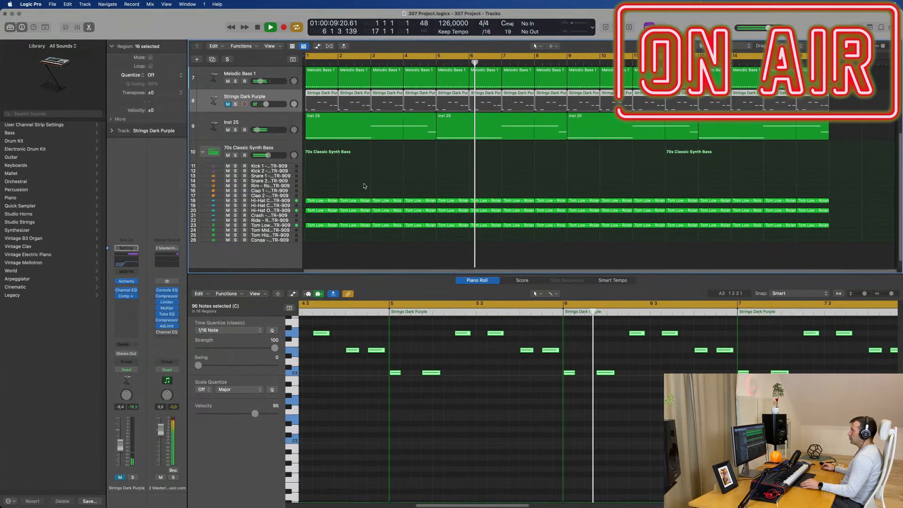
pyautogui.scroll(8, 364, 185)
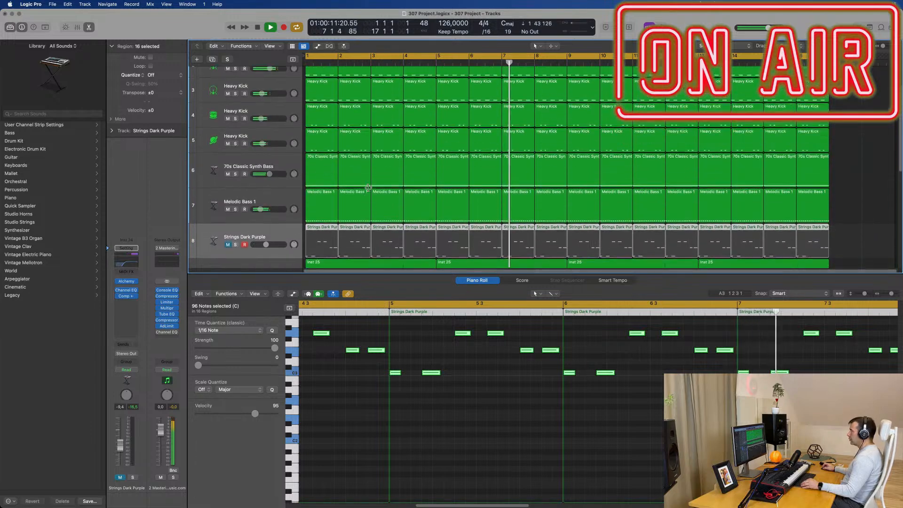
pyautogui.scroll(-10, 371, 187)
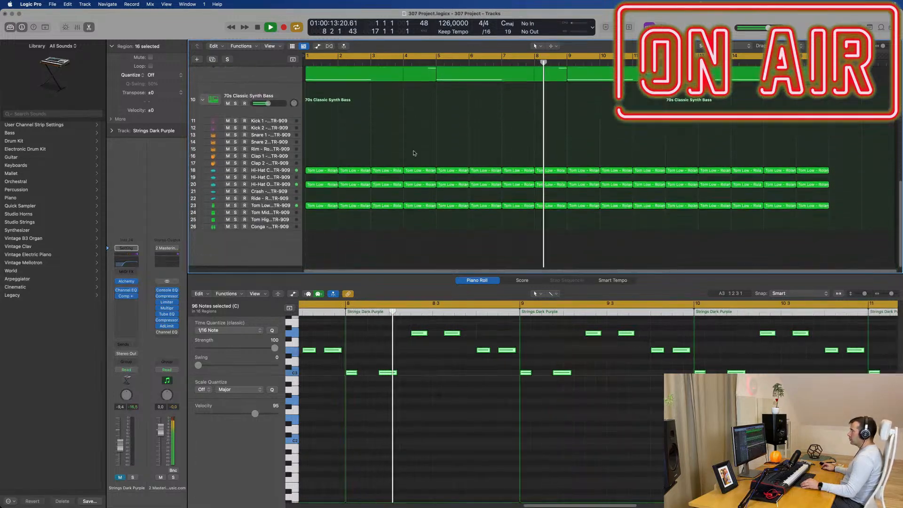
# Try the mix without Melodic Bass 1, unmute it, and mute the 70s Classic Synth Bass track instead.
pyautogui.scroll(5, 231, 141)
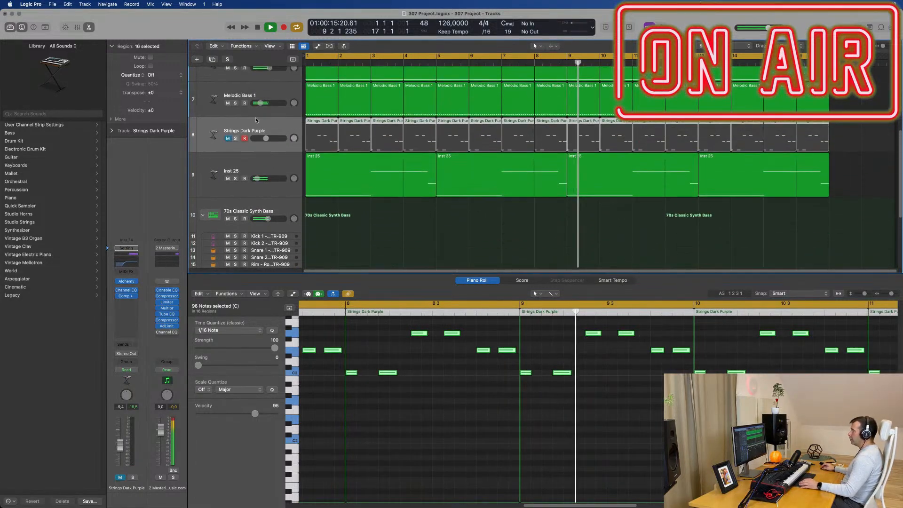
pyautogui.scroll(2, 225, 113)
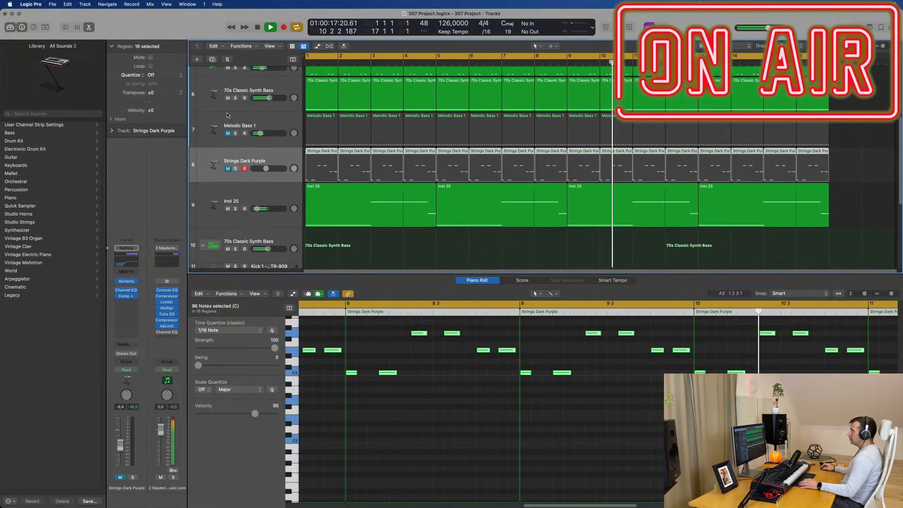
pyautogui.scroll(1, 227, 118)
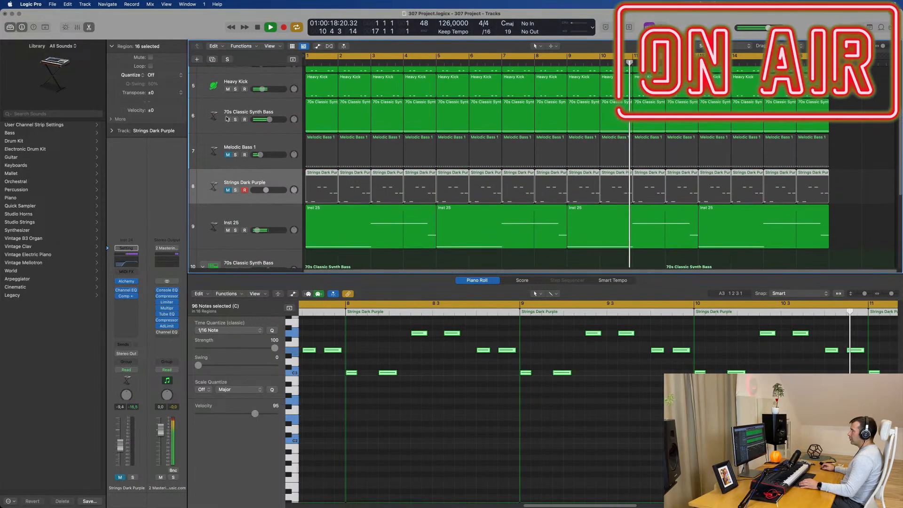
pyautogui.click(228, 90)
pyautogui.click(227, 90)
pyautogui.click(227, 154)
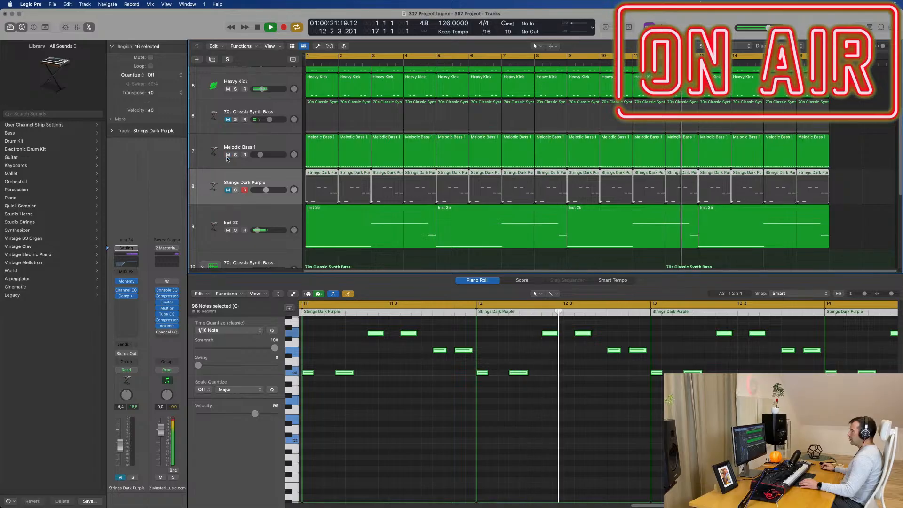
# Inspect the Alchemy synth settings of the Melodic Bass 1 track while the loop plays.
pyautogui.click(278, 150)
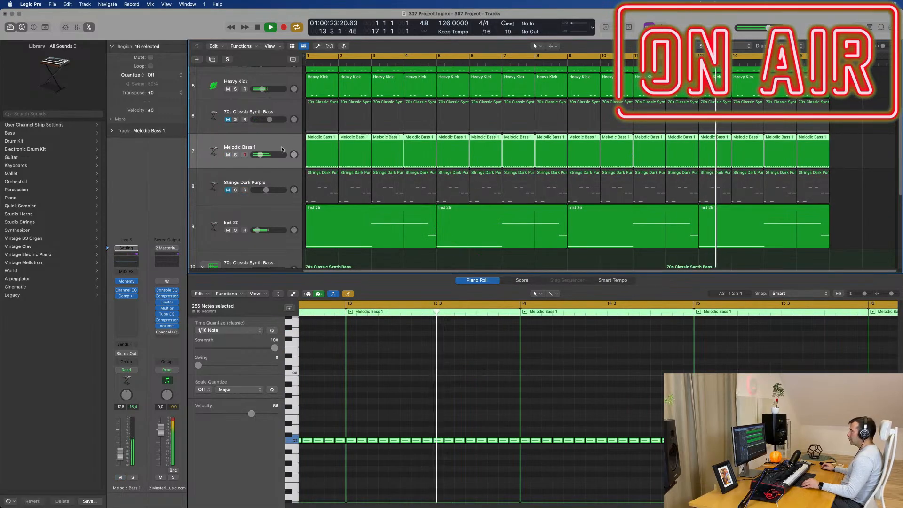
pyautogui.click(125, 281)
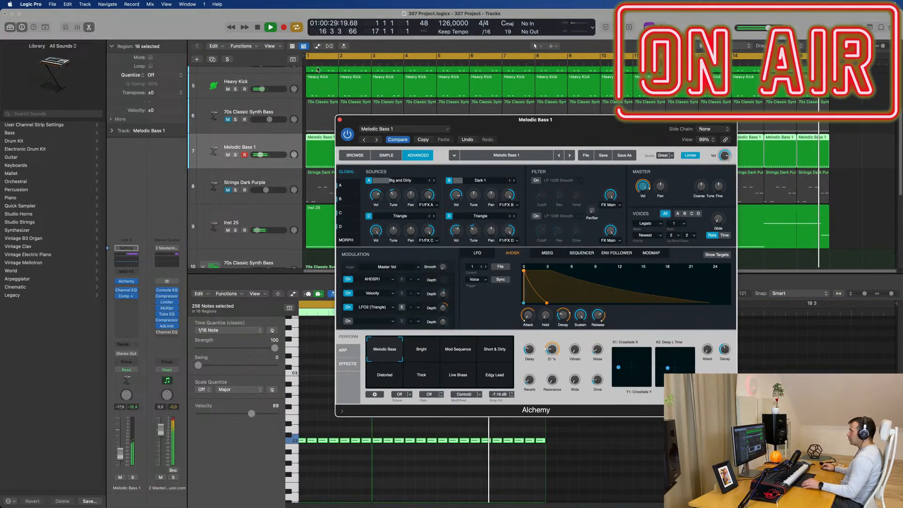
pyautogui.click(339, 121)
# Hide the Piano Roll editor and restart playback to hear the arrangement from the beginning.
pyautogui.press('e')
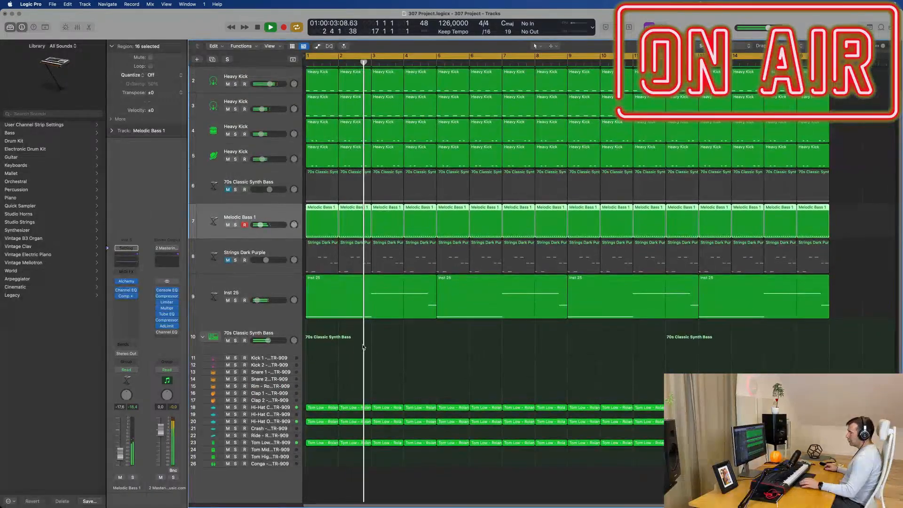
pyautogui.press('space')
pyautogui.press('space')
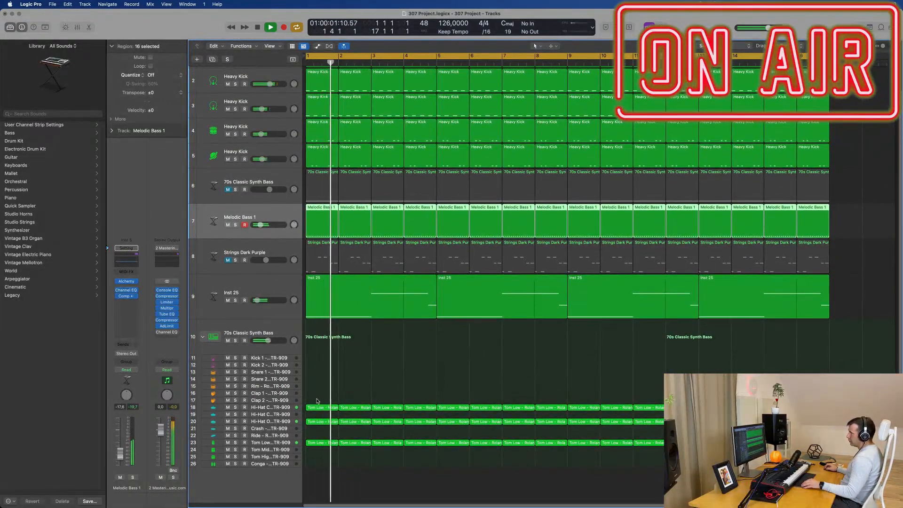
# Copy the bar 1 Tom Low region onto the Snare 1 track and rework its pattern into two evenly spaced notes.
pyautogui.moveTo(324, 442); pyautogui.dragTo(324, 376)
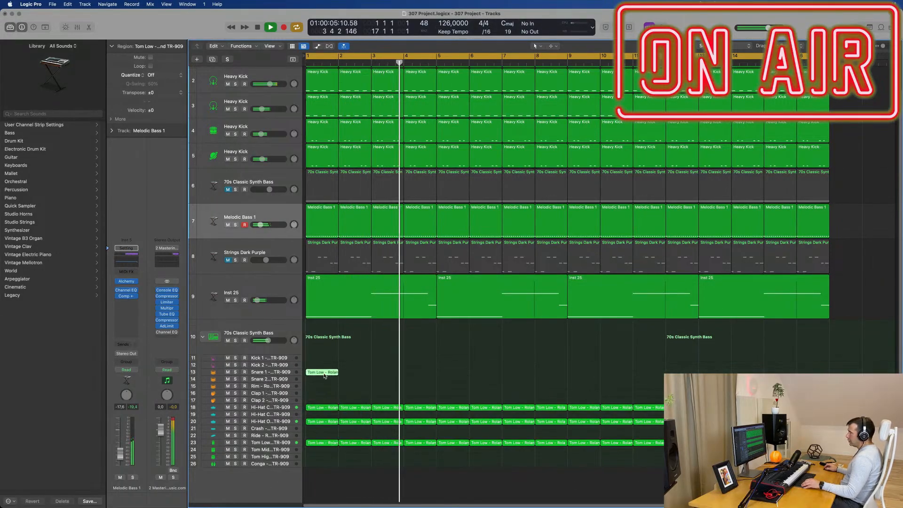
pyautogui.doubleClick(324, 376)
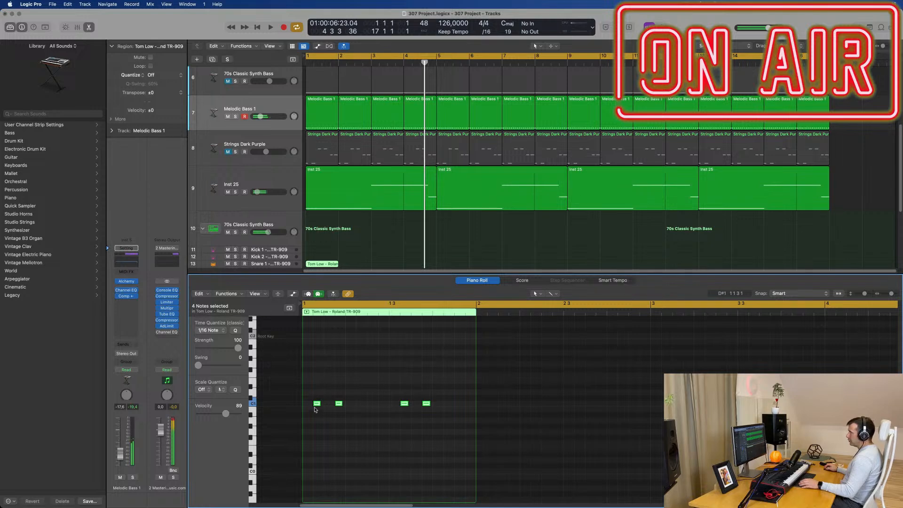
pyautogui.click(317, 403)
pyautogui.moveTo(318, 405); pyautogui.dragTo(329, 407)
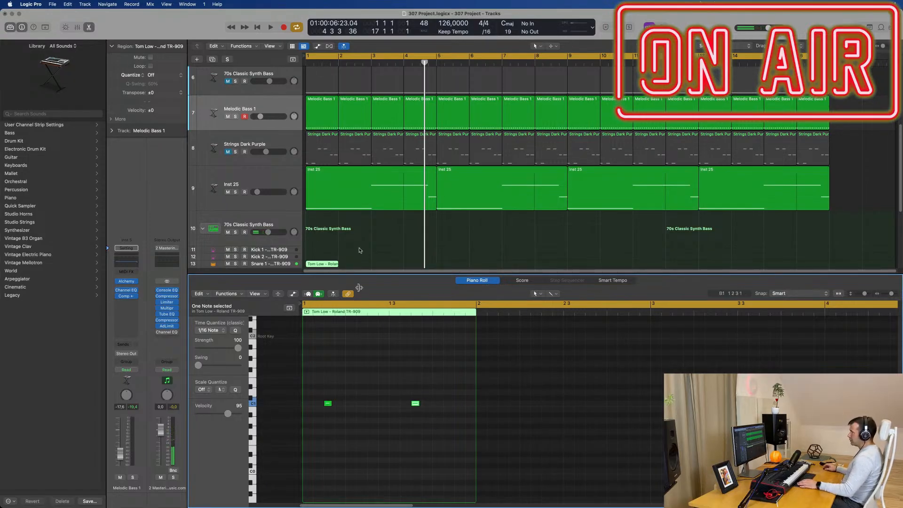
# Repeat the Snare 1 region on every bar through bar 16 and restart playback.
pyautogui.press('x')
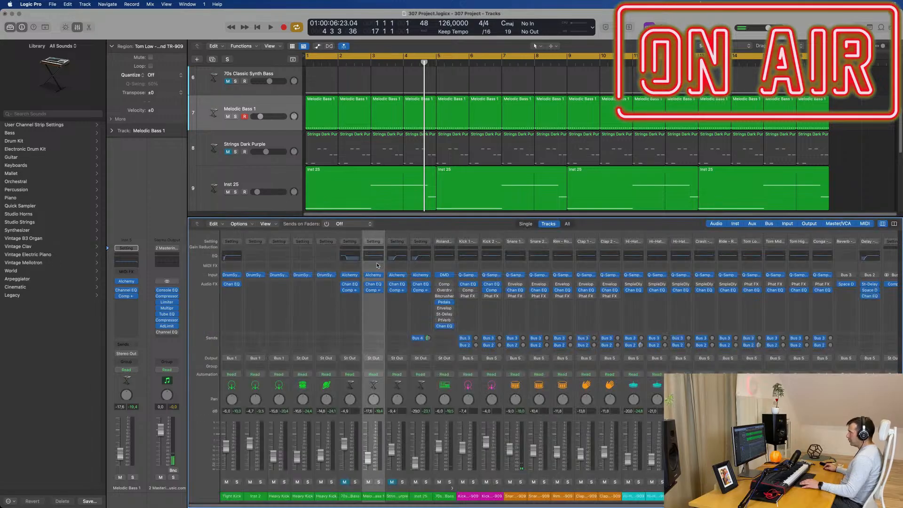
pyautogui.press('x')
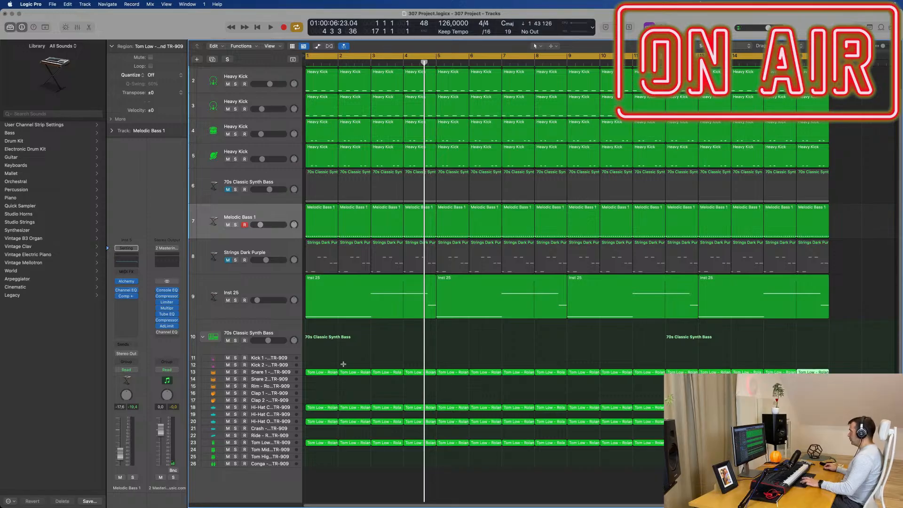
pyautogui.press('space')
# Transpose the notes of all 16 Snare 1 regions up one octave and move them to beats 2 and 4.
pyautogui.moveTo(838, 365); pyautogui.dragTo(325, 376)
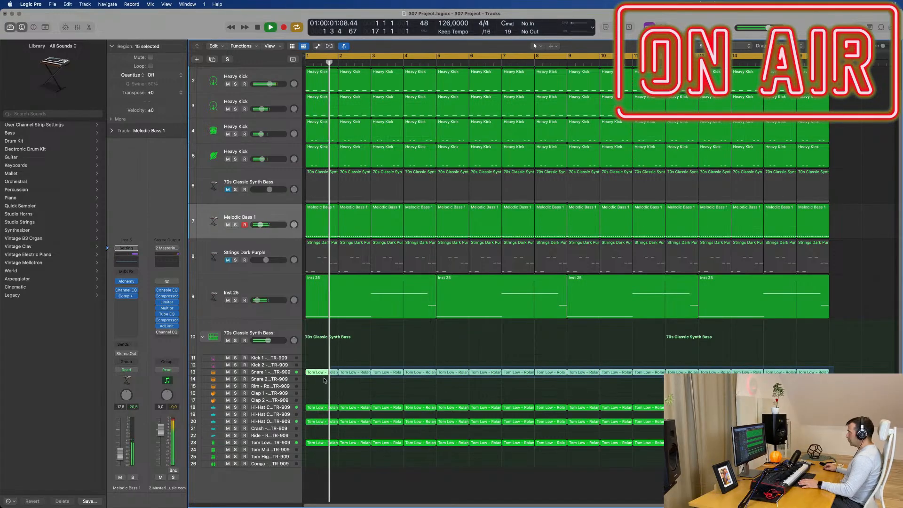
pyautogui.press('p')
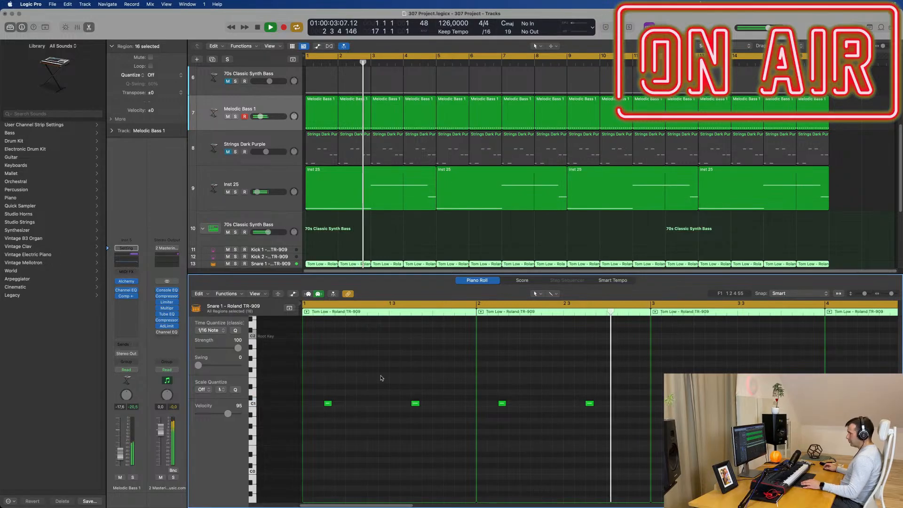
pyautogui.hotkey('alt', 'shift', 'Up')
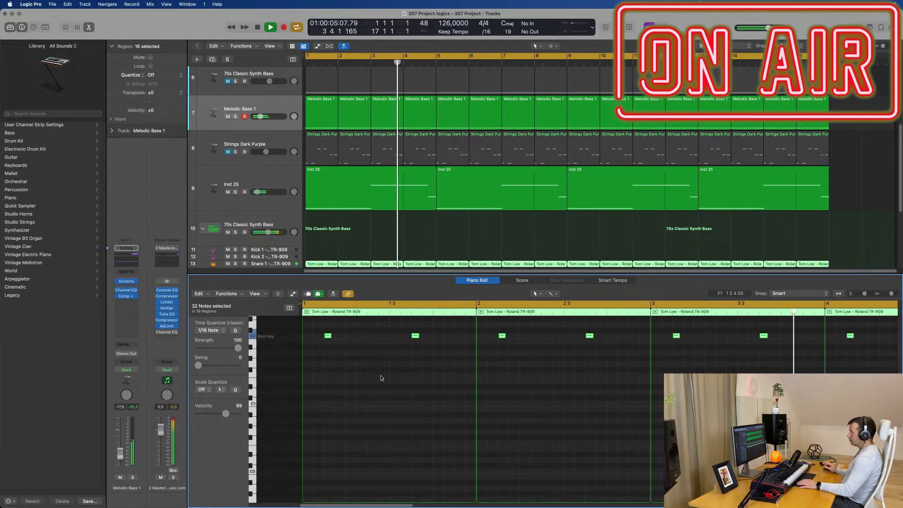
pyautogui.scroll(3, 345, 409)
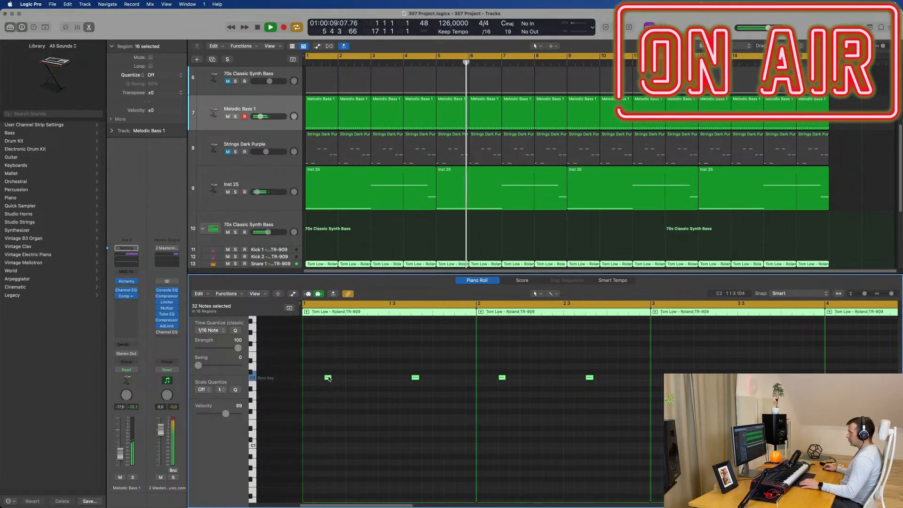
pyautogui.moveTo(340, 379); pyautogui.dragTo(359, 371)
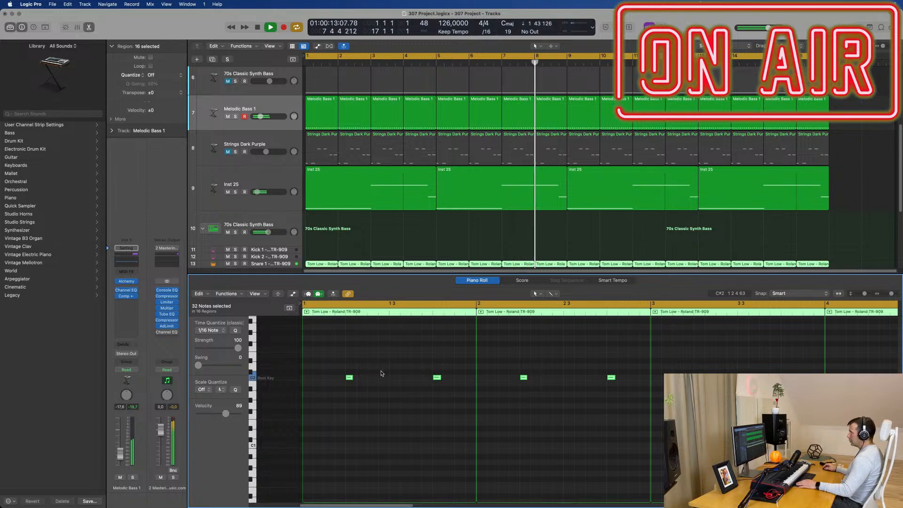
# Turn off cycle mode and check the channel levels in the mixer during playback.
pyautogui.press('c')
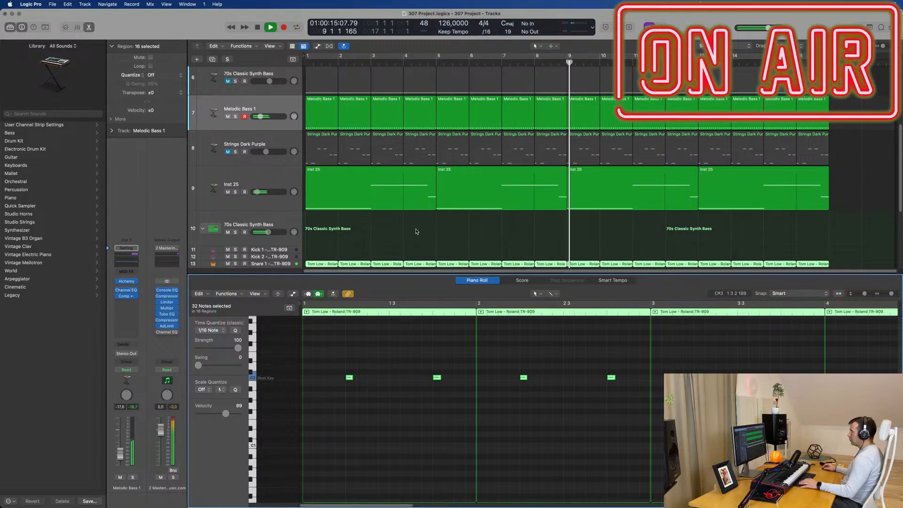
pyautogui.press('x')
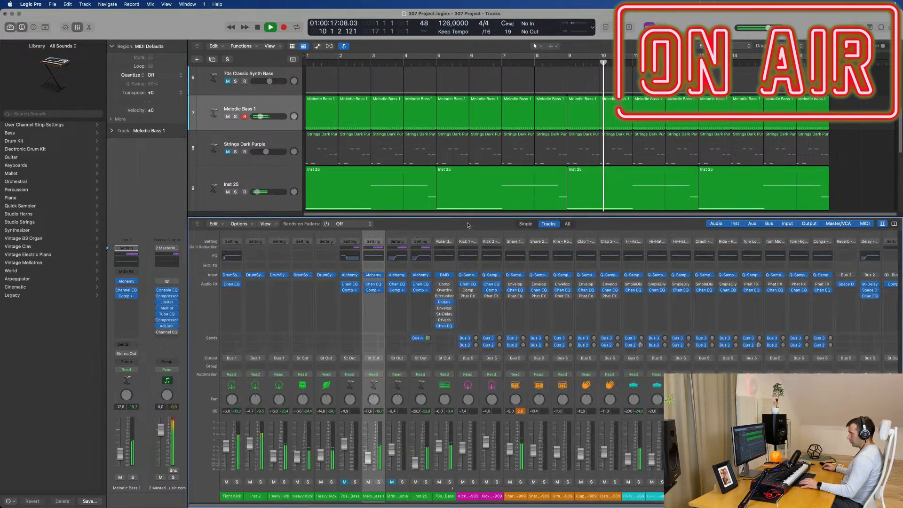
pyautogui.press('x')
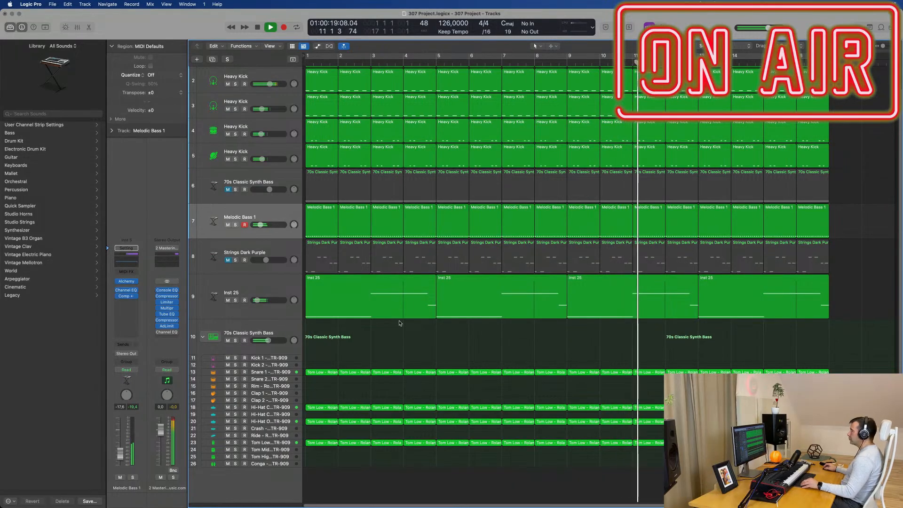
# Open the Alchemy synth of the Inst 25 track, turn cycle mode back on and adjust the Filter 1 cutoff during playback.
pyautogui.click(267, 284)
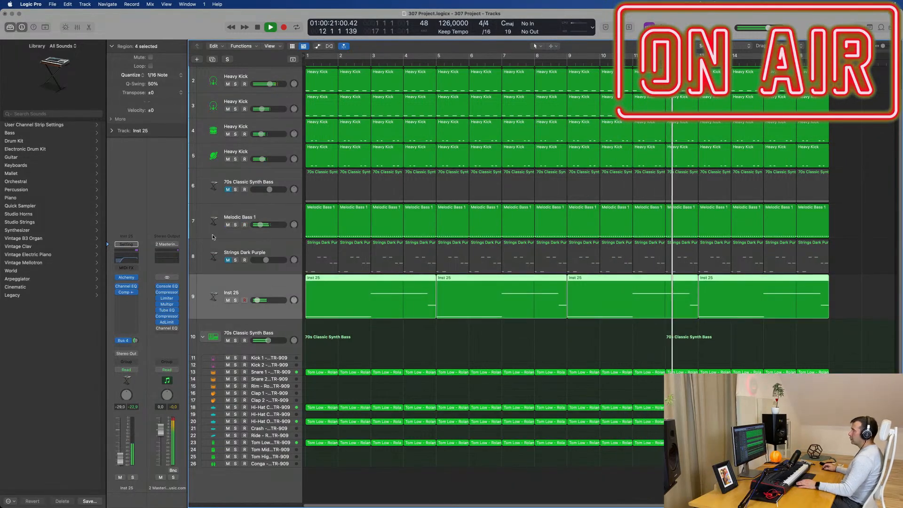
pyautogui.click(126, 277)
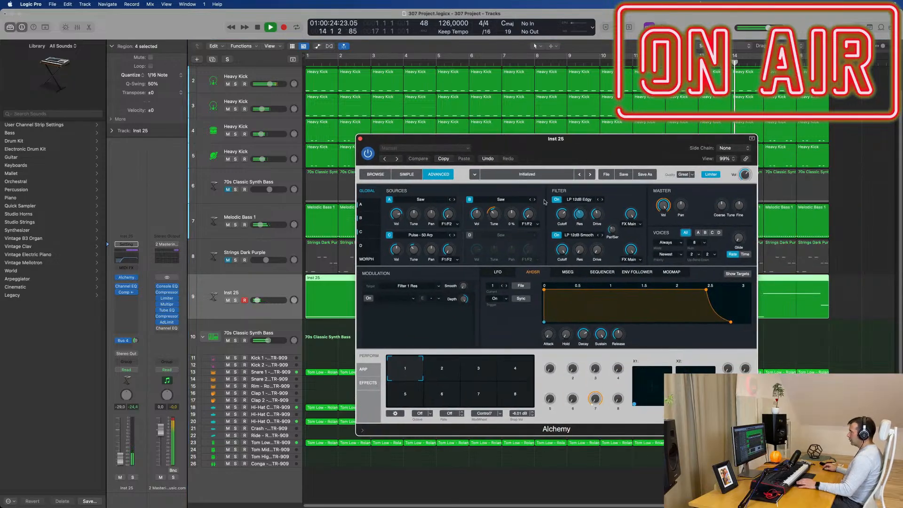
pyautogui.click(546, 53)
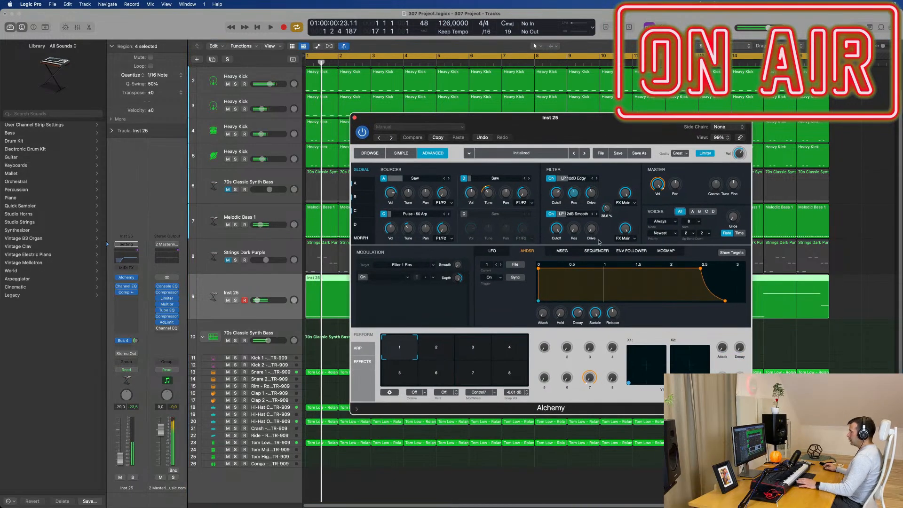
pyautogui.press('space')
pyautogui.moveTo(556, 196); pyautogui.dragTo(557, 204)
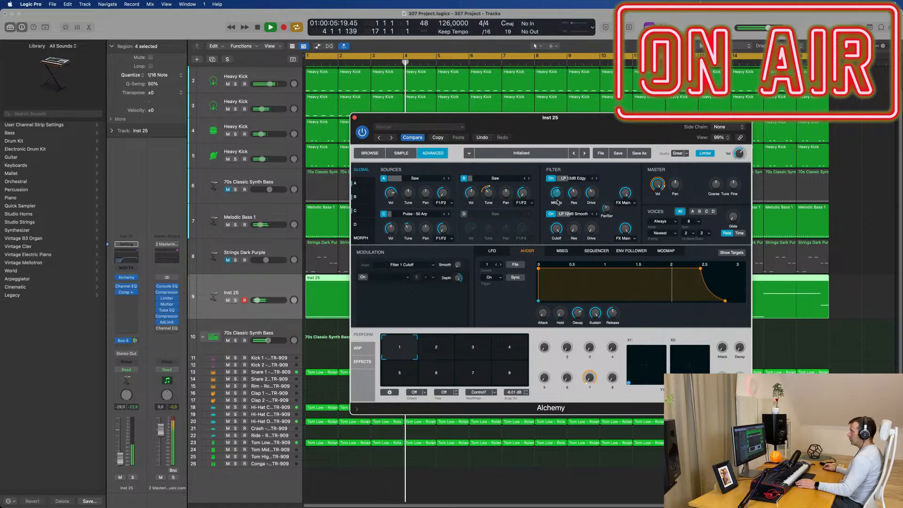
# Raise Inst 25's Bus 4 send and add a Channel EQ with a low cut on Aux 5, closing both plug-in windows.
pyautogui.click(136, 341)
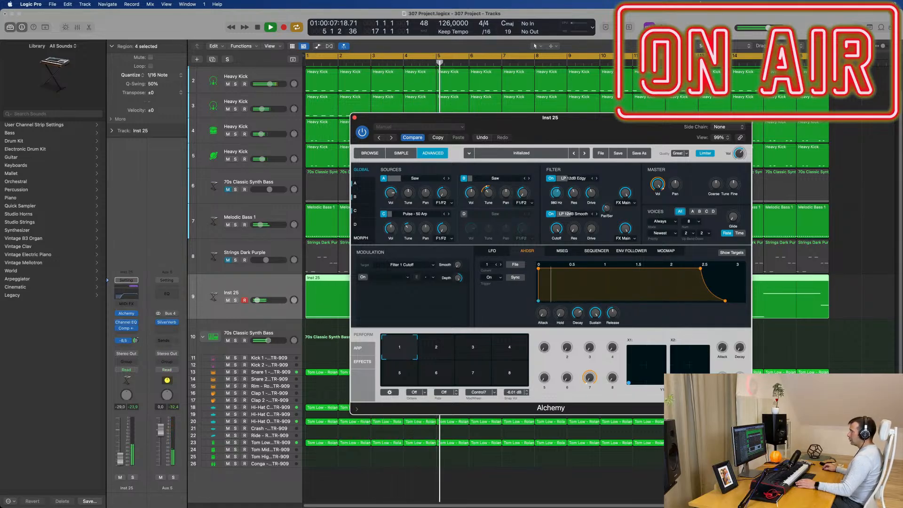
pyautogui.moveTo(136, 340); pyautogui.dragTo(136, 339)
pyautogui.click(168, 294)
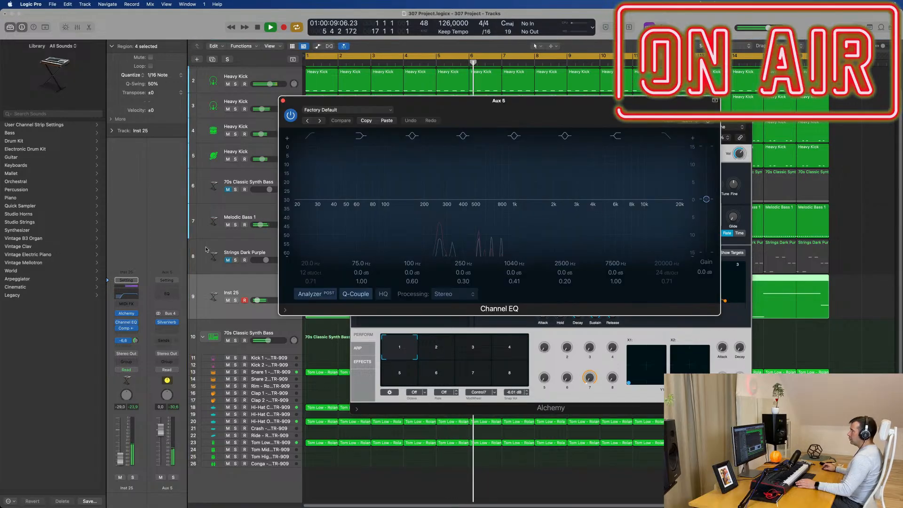
pyautogui.moveTo(365, 189); pyautogui.dragTo(480, 178)
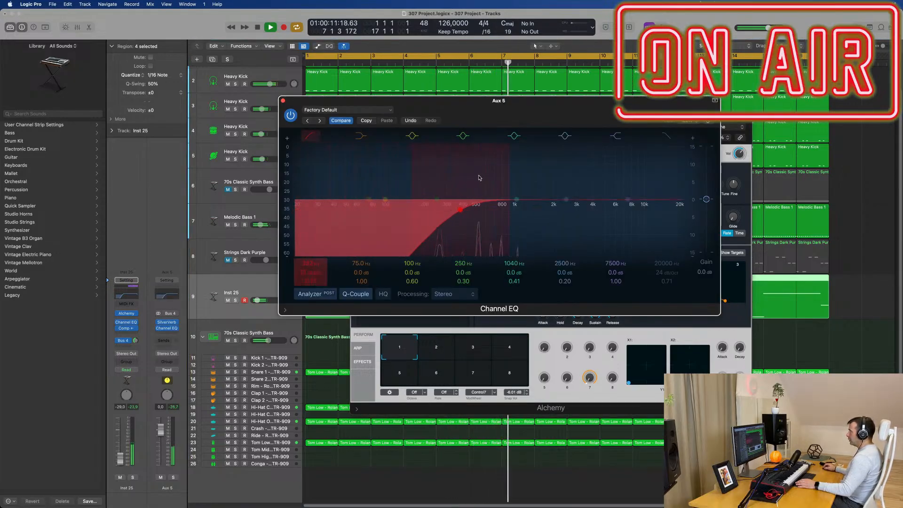
pyautogui.click(283, 101)
pyautogui.moveTo(601, 130); pyautogui.dragTo(523, 125)
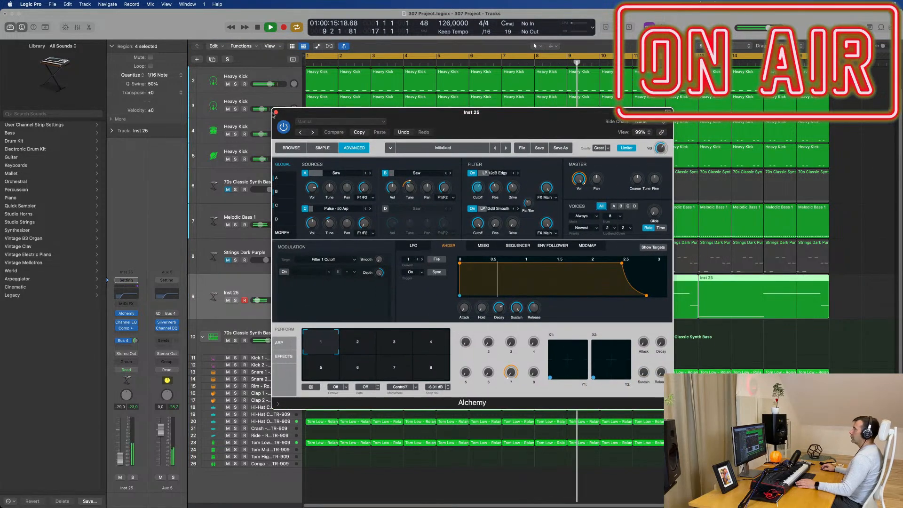
pyautogui.click(276, 111)
# Examine the notes of the first Inst 25 region and of several Melodic Bass 1 regions in the Piano Roll.
pyautogui.scroll(2, 508, 210)
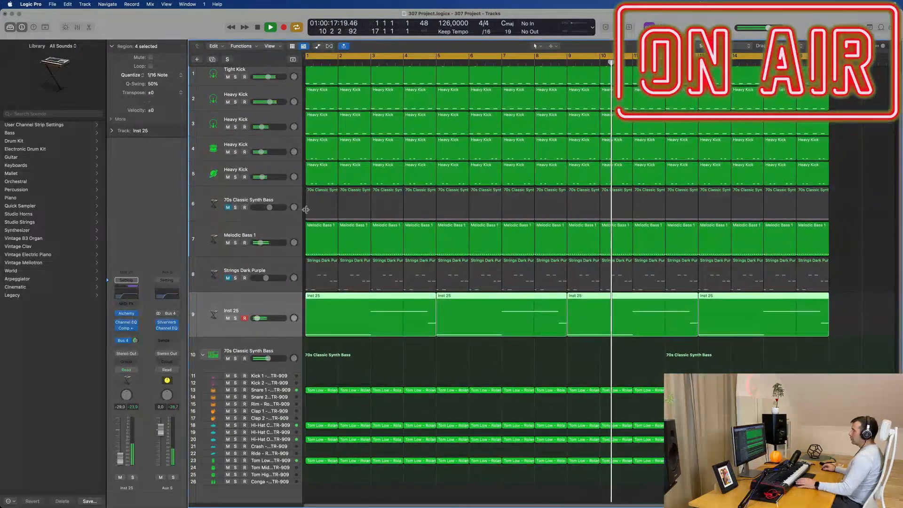
pyautogui.doubleClick(379, 297)
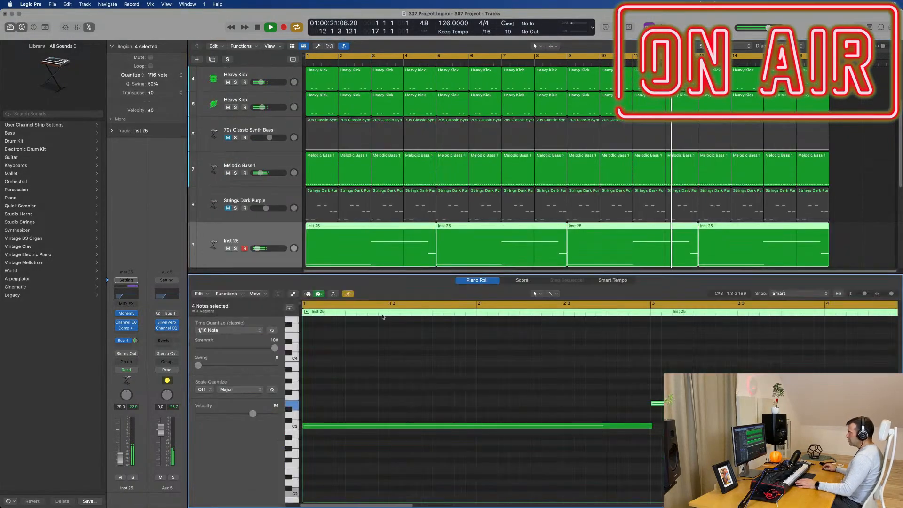
pyautogui.click(402, 426)
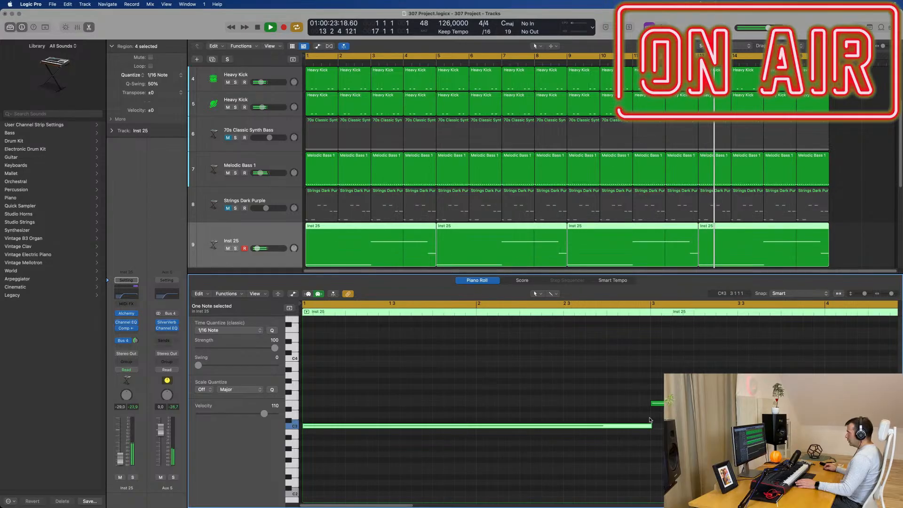
pyautogui.scroll(-2, 377, 171)
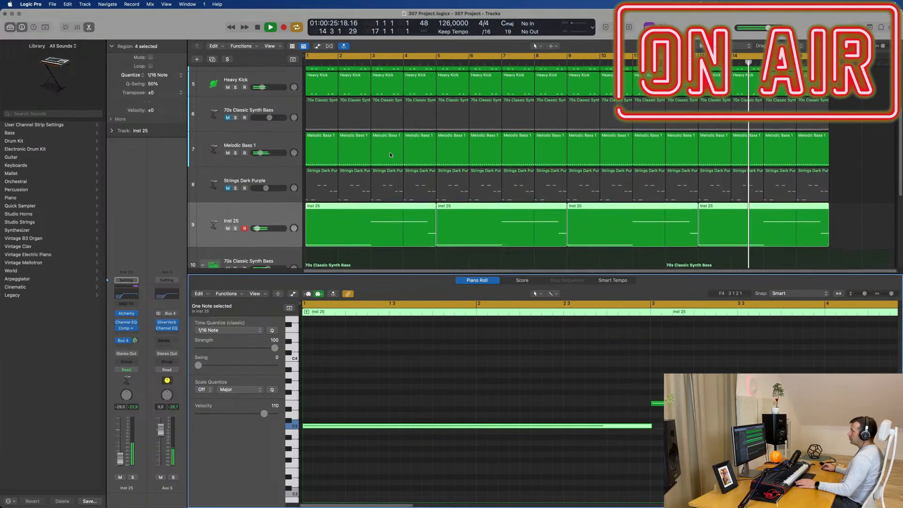
pyautogui.click(389, 149)
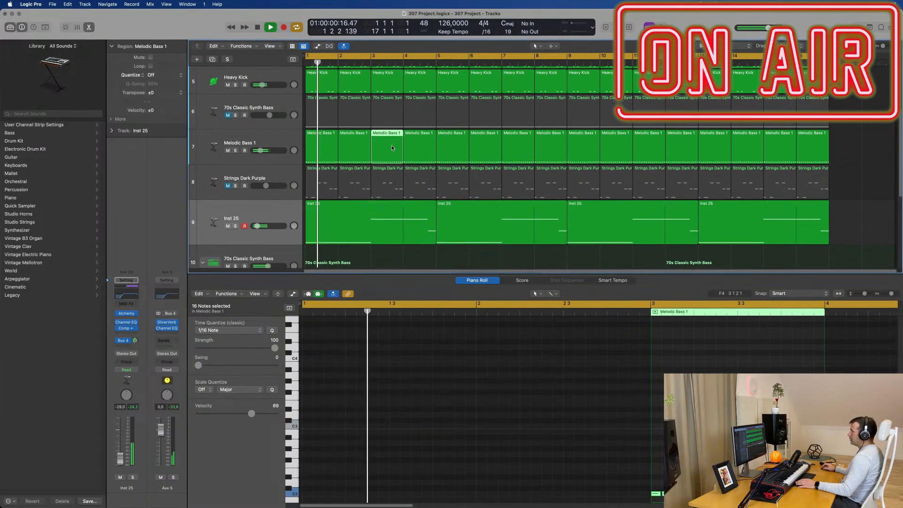
pyautogui.click(327, 146)
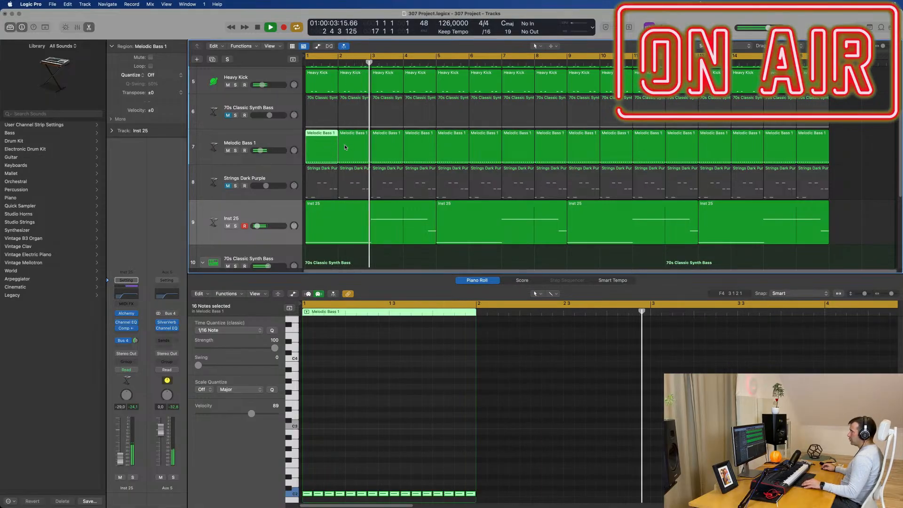
pyautogui.click(345, 148)
pyautogui.keyDown('super'); pyautogui.click(322, 148); pyautogui.keyUp('super')
pyautogui.click(424, 150)
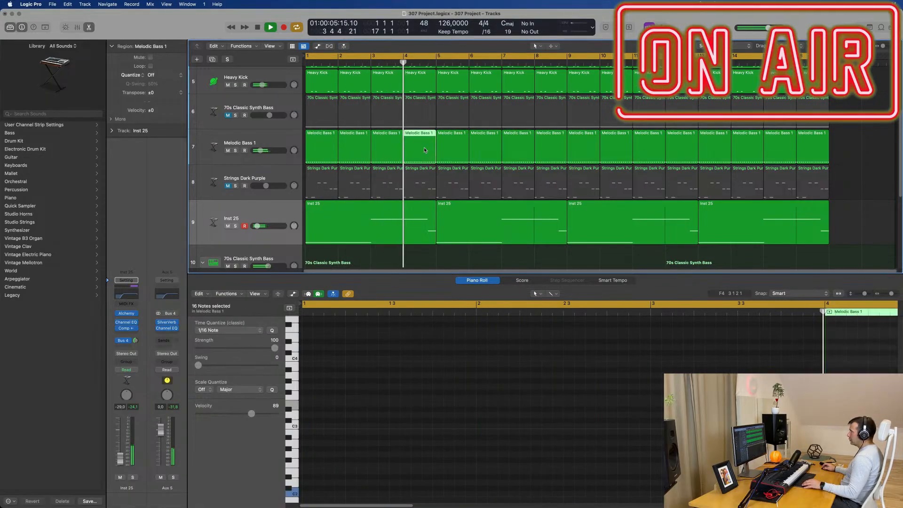
pyautogui.click(388, 144)
pyautogui.click(334, 145)
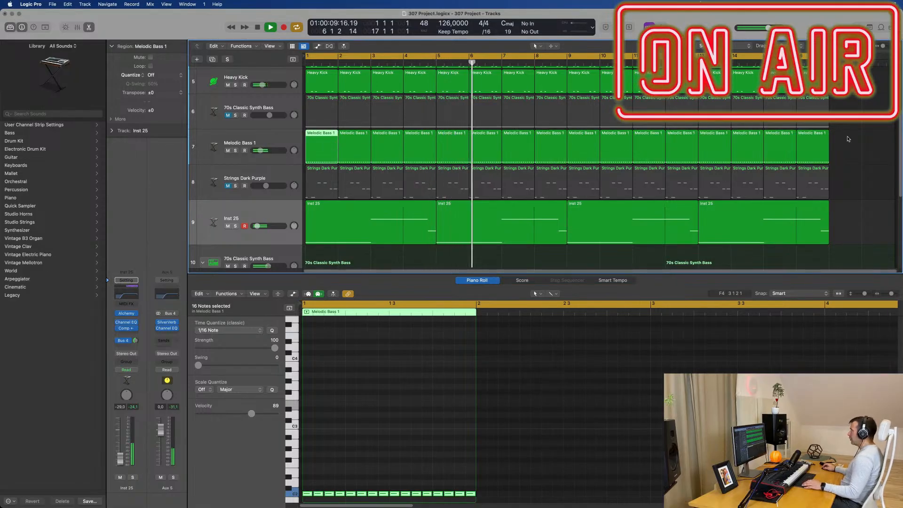
# Delete the Melodic Bass 1 region at bar 5.
pyautogui.moveTo(849, 139); pyautogui.dragTo(284, 143)
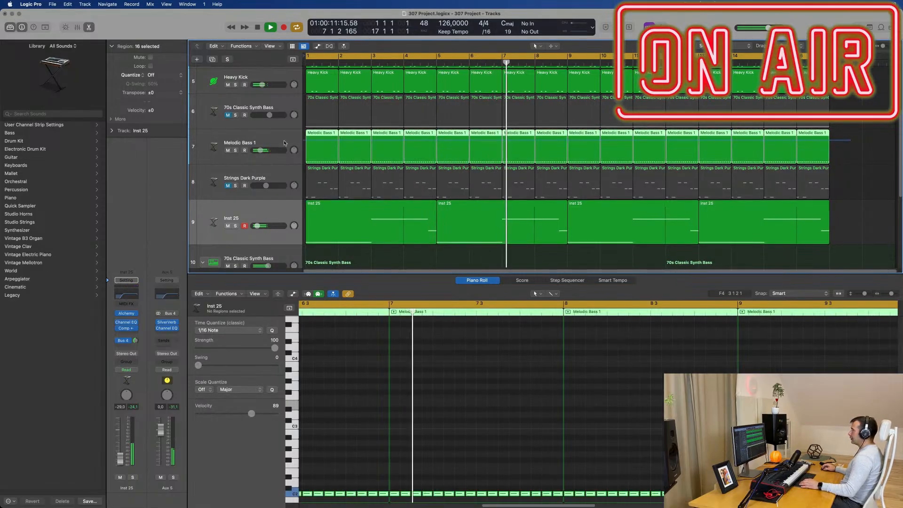
pyautogui.click(453, 258)
pyautogui.click(448, 136)
pyautogui.press('Delete')
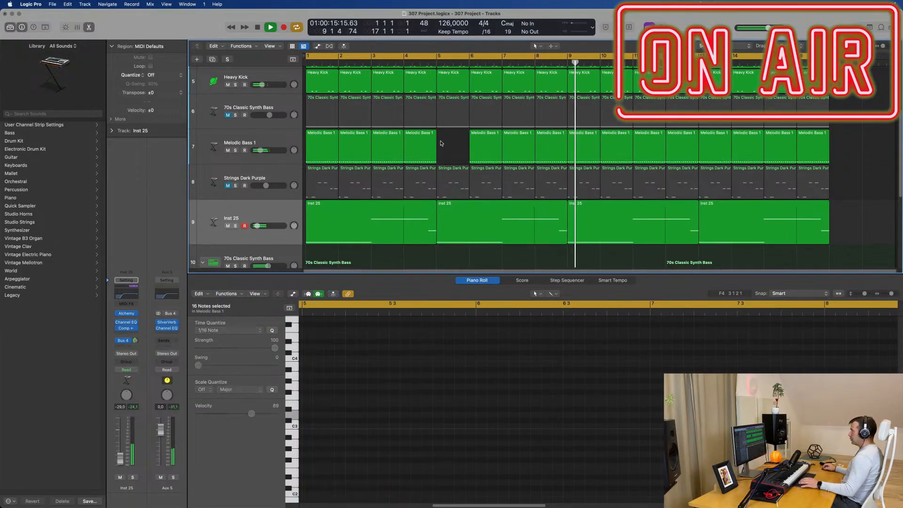
# Join the first four Melodic Bass 1 regions into one region and restart playback from the beginning.
pyautogui.moveTo(451, 141); pyautogui.dragTo(254, 146)
pyautogui.press('super+j')
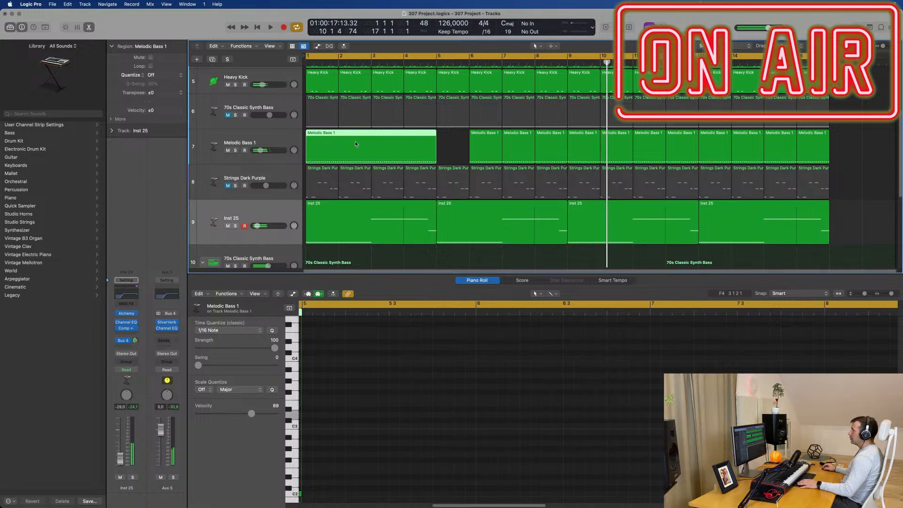
pyautogui.press('Return')
pyautogui.press('space')
# Transpose the Melodic Bass 1 notes in bars 3 and 4 up four semitones, and delete the track's separate regions from bar 6 onward.
pyautogui.press('e')
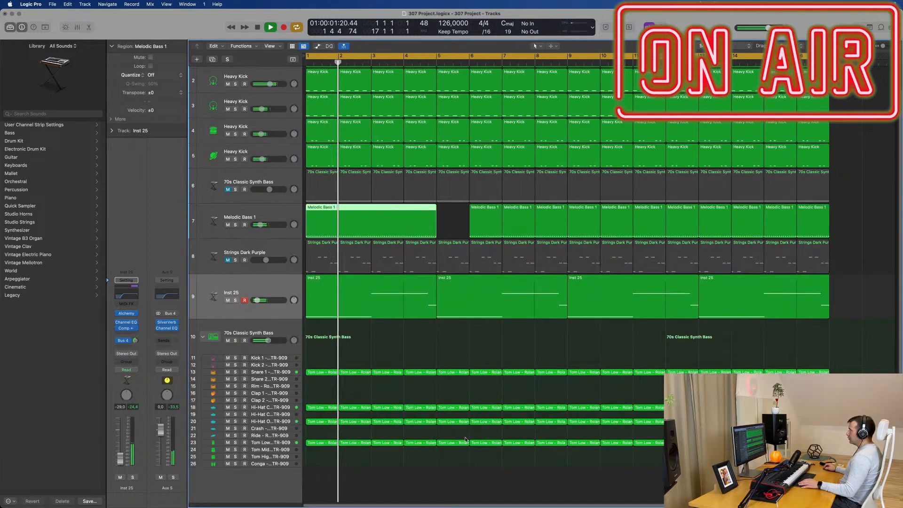
pyautogui.doubleClick(392, 210)
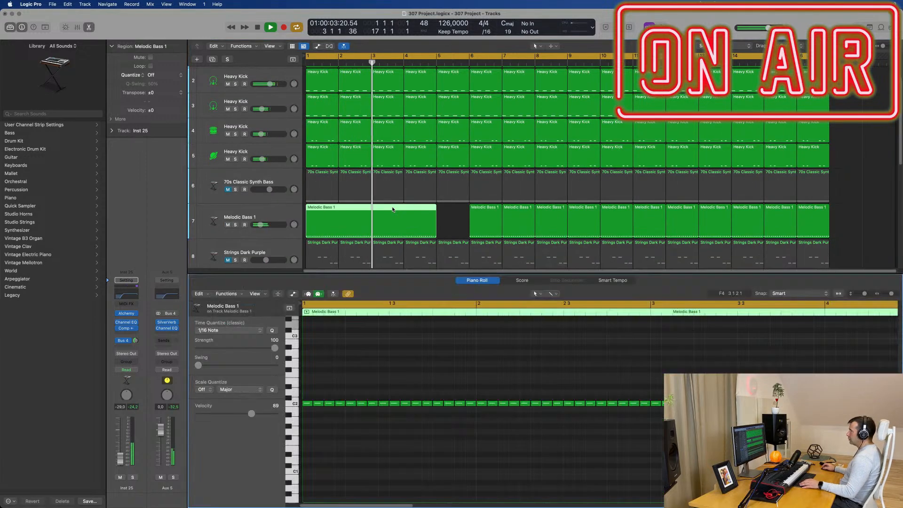
pyautogui.scroll(-3, 539, 417)
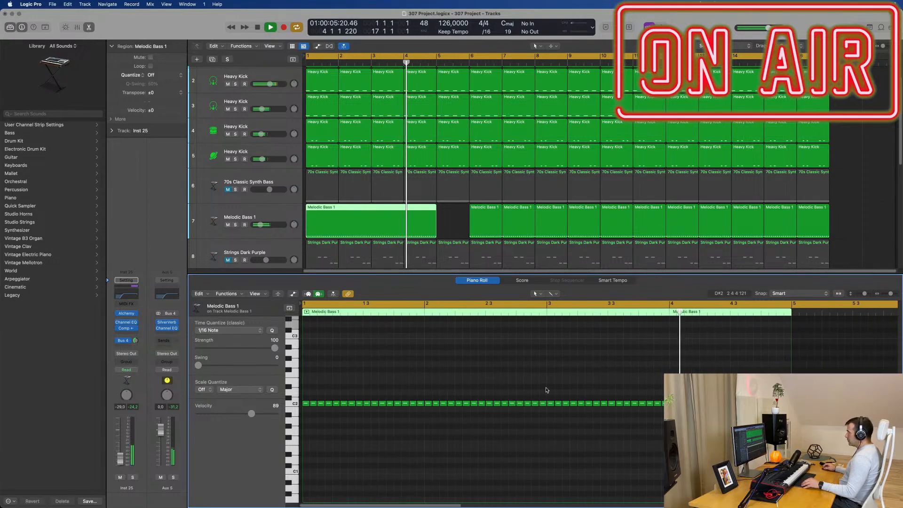
pyautogui.moveTo(547, 389); pyautogui.dragTo(668, 433)
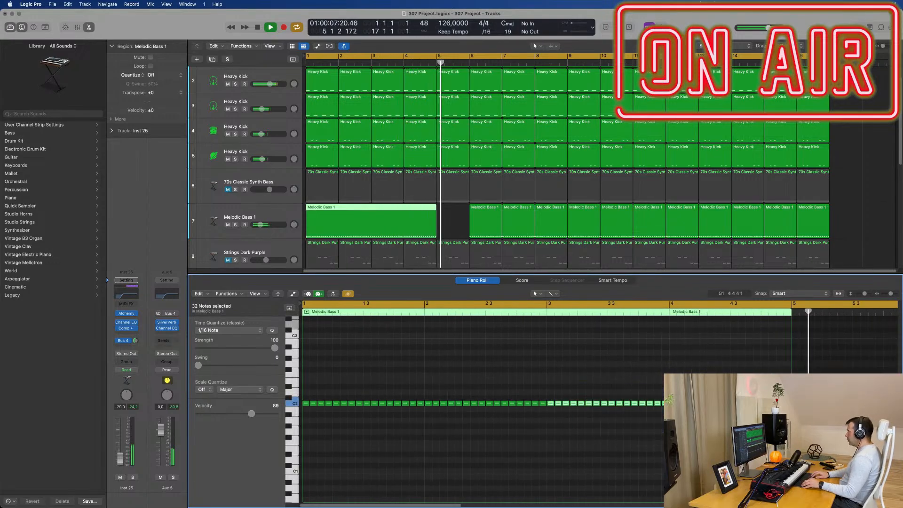
pyautogui.hotkey('alt', 'Up')
pyautogui.hotkey('alt', 'Up')
pyautogui.hotkey('alt', 'Up')
pyautogui.hotkey('alt', 'Up')
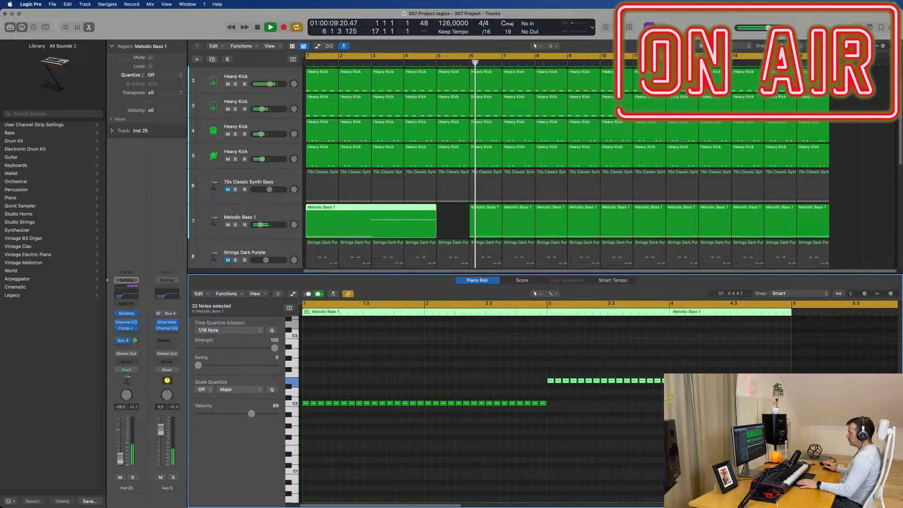
pyautogui.moveTo(464, 214); pyautogui.dragTo(876, 234)
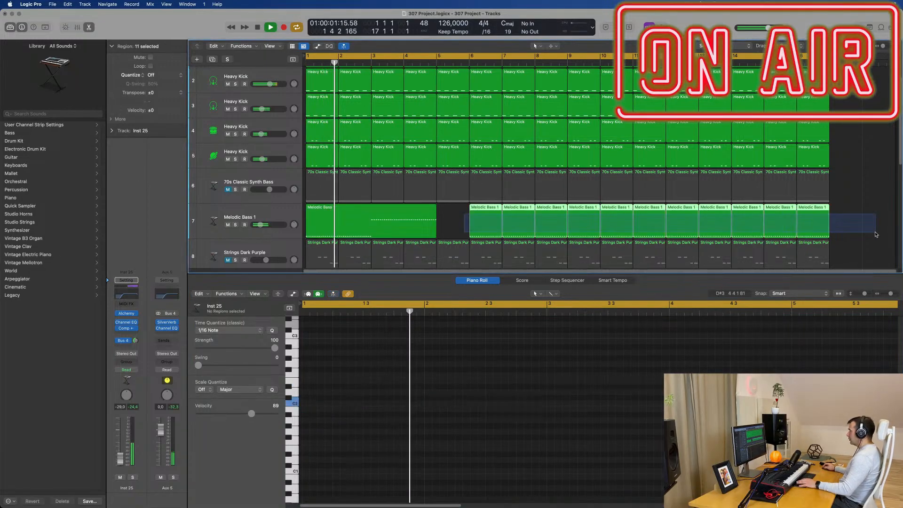
pyautogui.press('Delete')
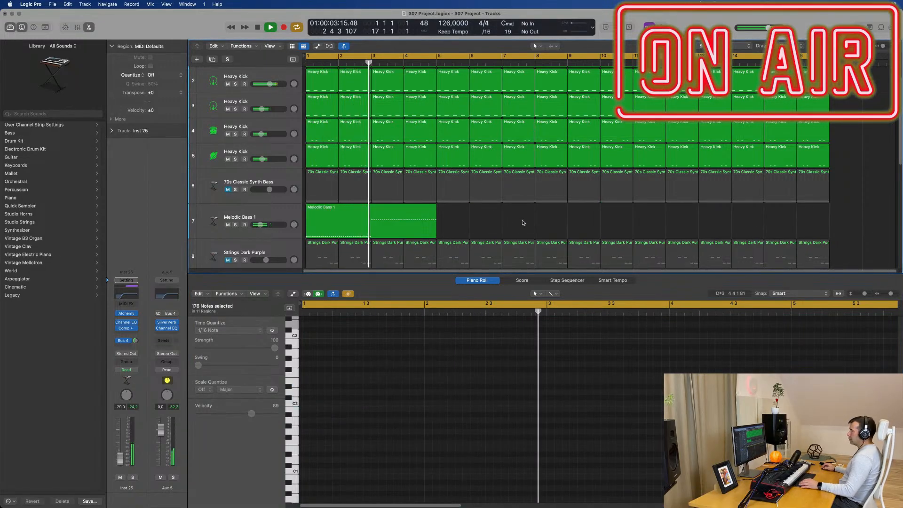
# Check the first Inst 25 region's notes and lower the last four notes of the Melodic Bass 1 region to D2.
pyautogui.click(399, 228)
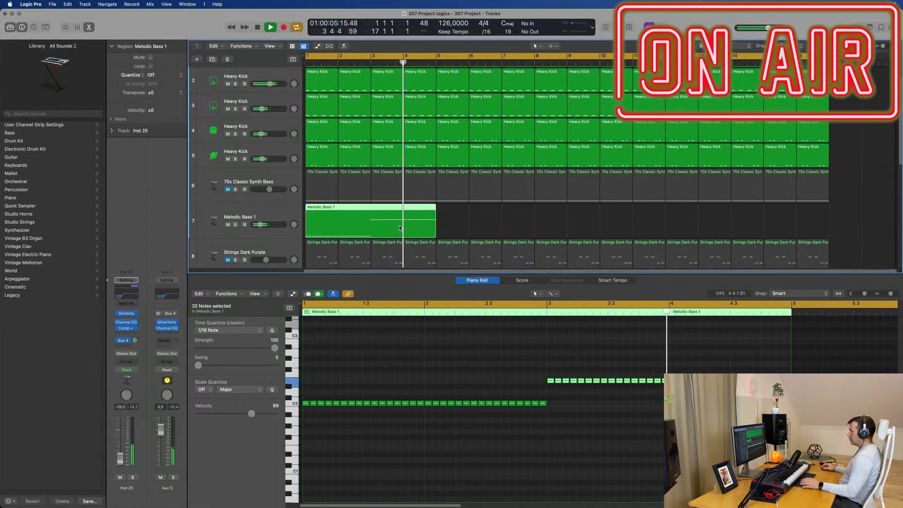
pyautogui.scroll(-2, 454, 224)
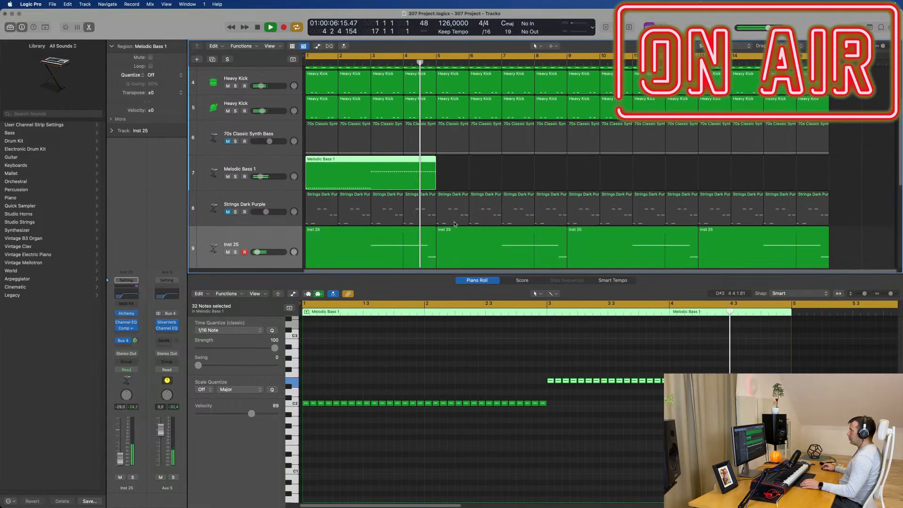
pyautogui.click(426, 250)
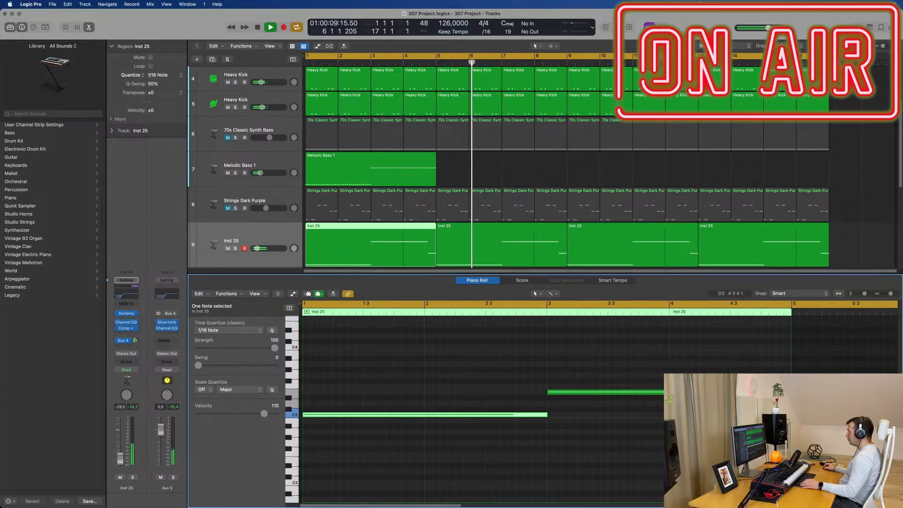
pyautogui.click(432, 181)
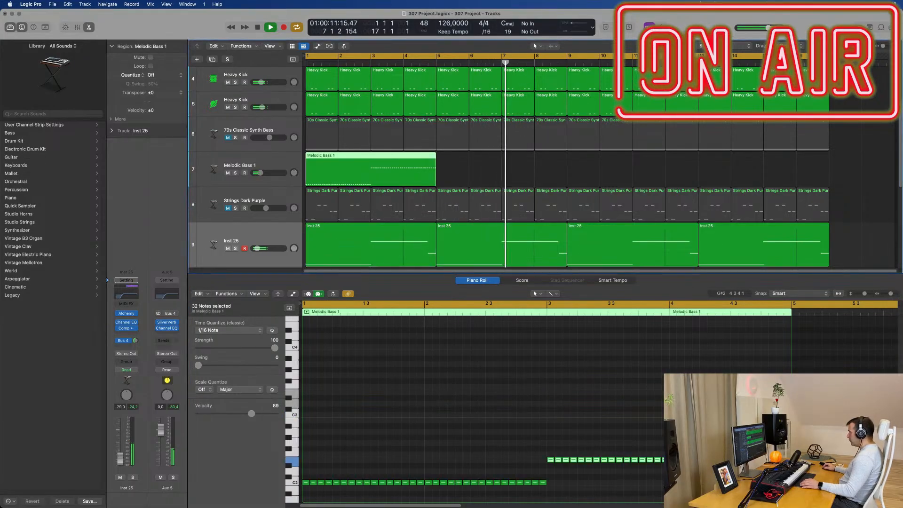
pyautogui.click(755, 437)
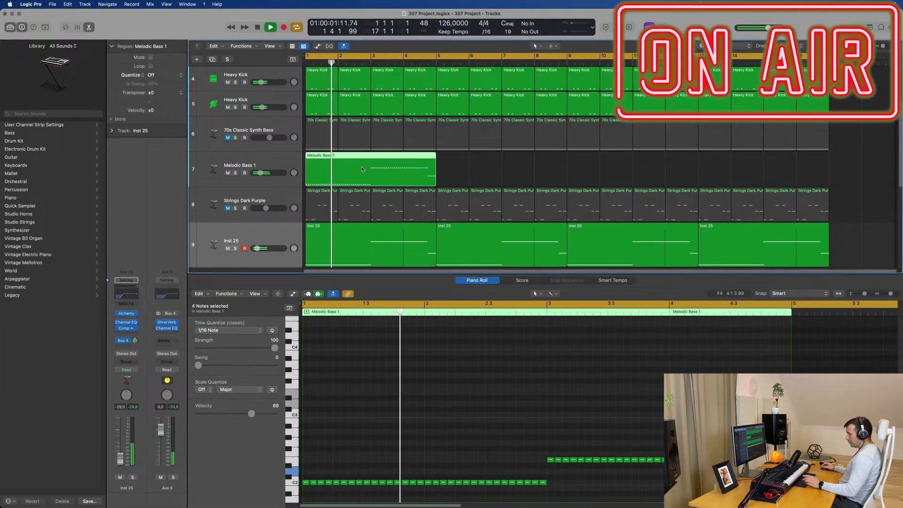
# Repeat the four-bar Melodic Bass 1 region three times to fill all 16 bars, and select the track.
pyautogui.press('super+r')
pyautogui.press('super+r')
pyautogui.press('super+r')
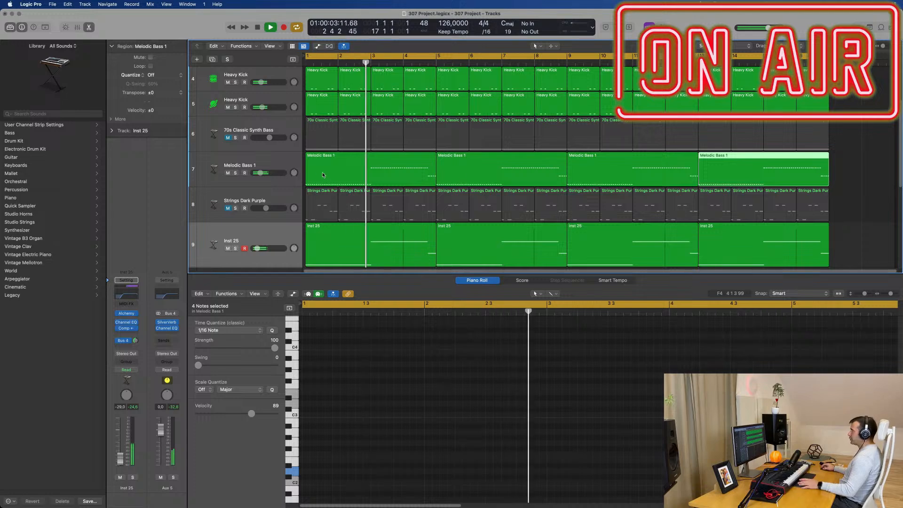
pyautogui.click(279, 161)
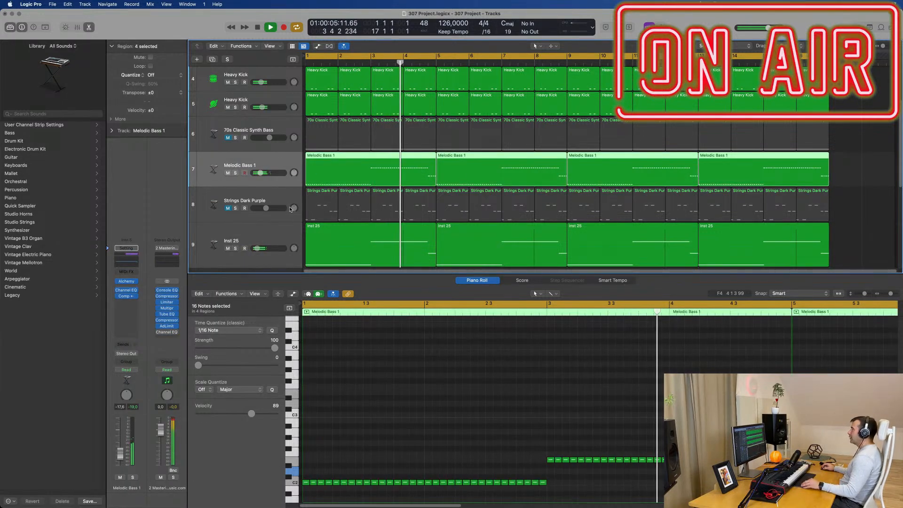
# Delete the 70s Classic Synth Bass regions from bar 5 onward and join the remaining four into one region.
pyautogui.scroll(3, 358, 211)
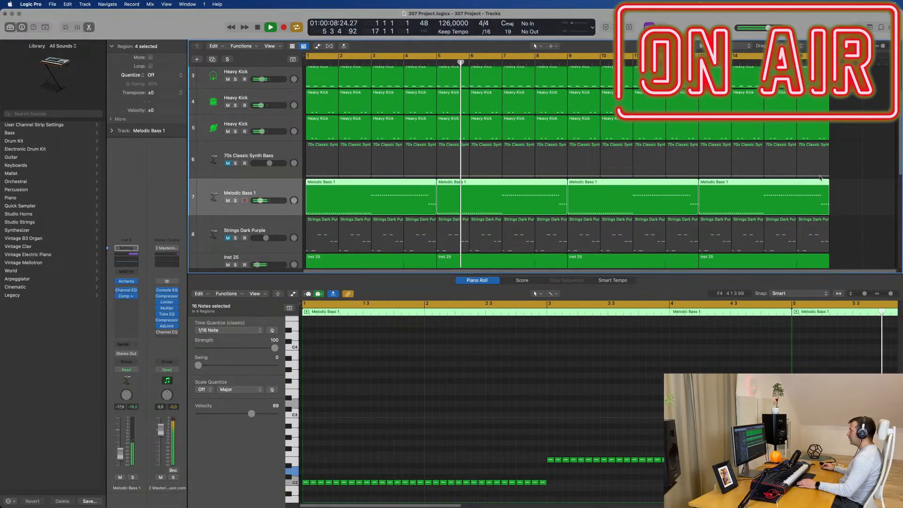
pyautogui.click(862, 163)
pyautogui.moveTo(862, 162); pyautogui.dragTo(324, 164)
pyautogui.press('BackSpace')
pyautogui.press('Return')
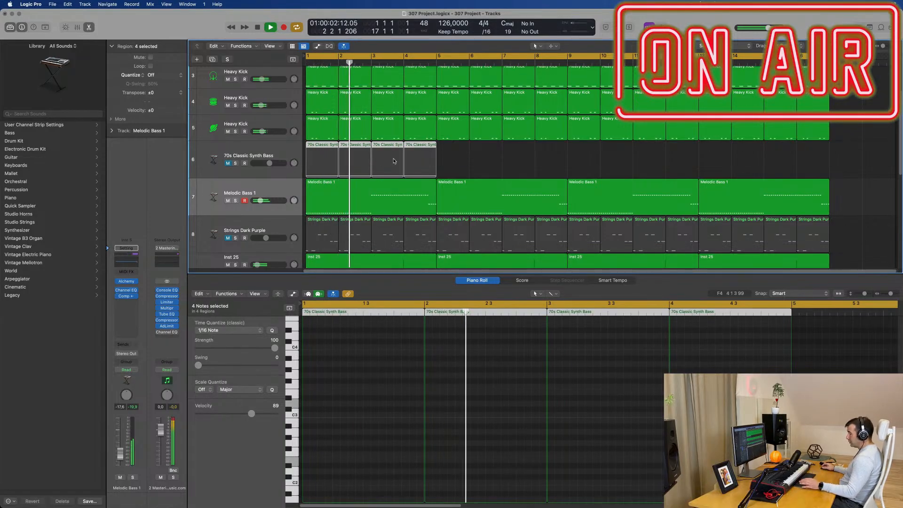
pyautogui.press('super+j')
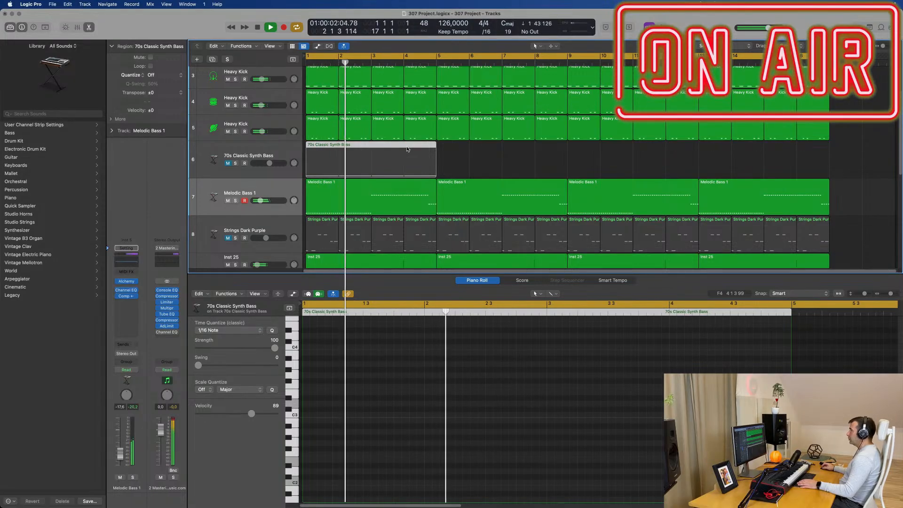
# Transpose the two 70s Classic Synth Bass notes in bars 3 and 4 up four semitones in the Piano Roll.
pyautogui.press('e')
pyautogui.press('e')
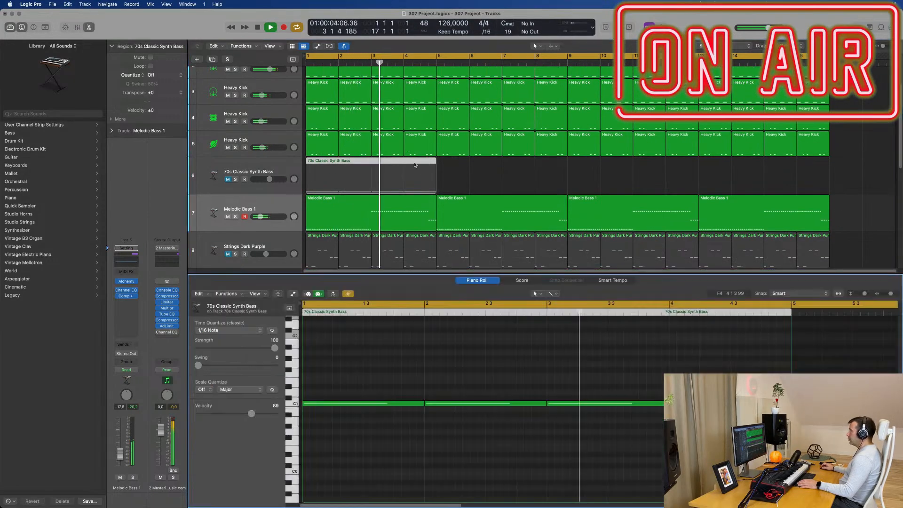
pyautogui.moveTo(591, 378); pyautogui.dragTo(772, 414)
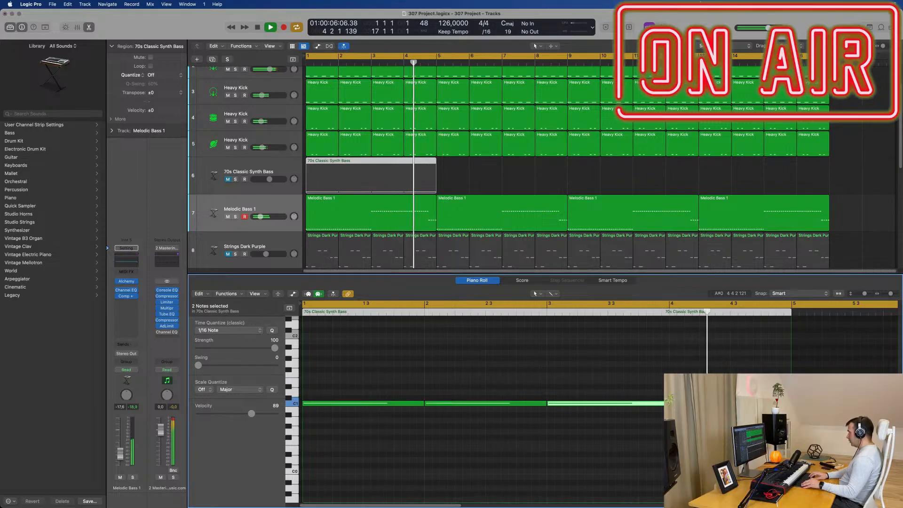
pyautogui.hotkey('alt', 'Up')
pyautogui.hotkey('alt', 'Up')
pyautogui.hotkey('alt', 'Up')
pyautogui.hotkey('alt', 'Up')
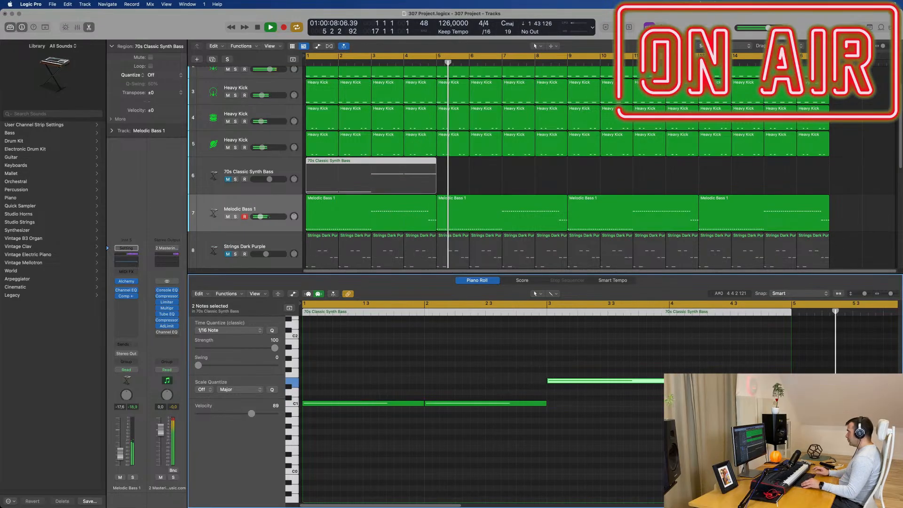
# Shorten the bar 4 synth bass note to end before beat 4, add a D1 note on that beat, and restart playback.
pyautogui.click(763, 368)
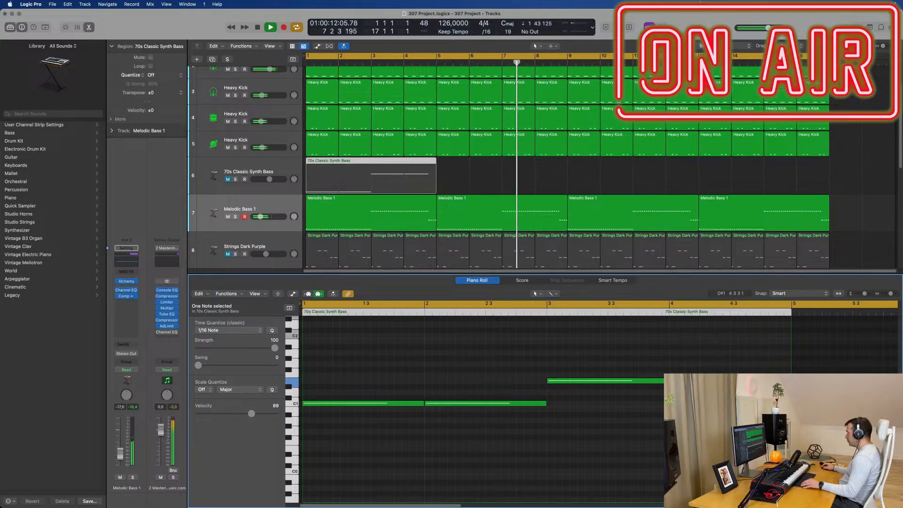
pyautogui.moveTo(737, 381); pyautogui.dragTo(754, 398)
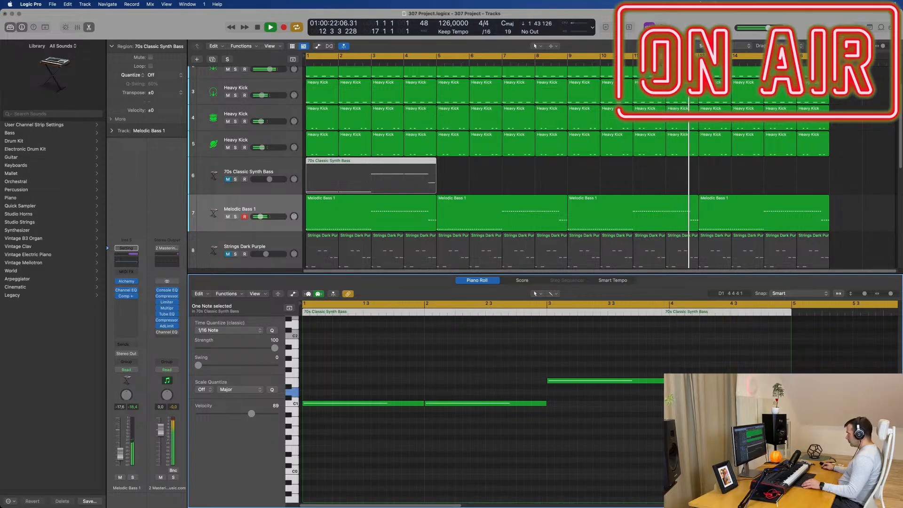
pyautogui.press('space')
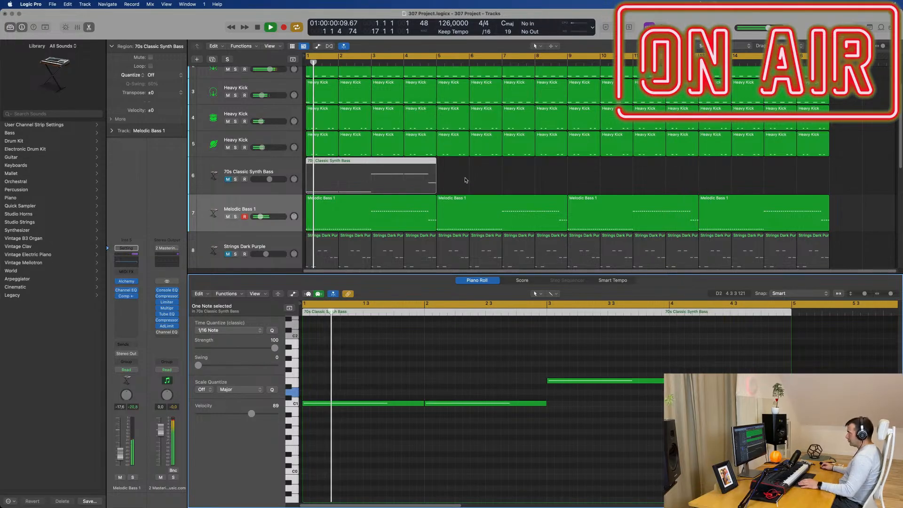
# Unmute the 70s Classic Synth Bass track and repeat its four-bar region three times to fill the 16 bars.
pyautogui.click(228, 179)
pyautogui.press('space')
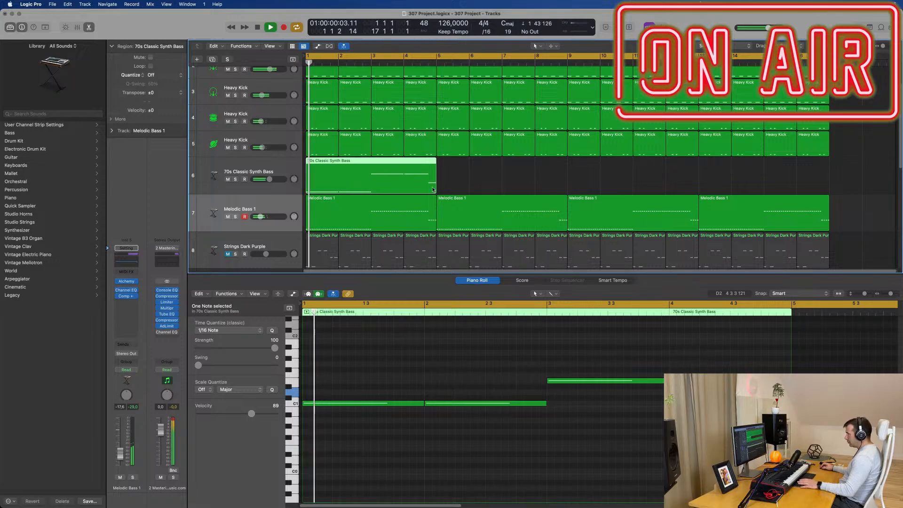
pyautogui.press('super+r')
pyautogui.press('super+r')
pyautogui.press('super+r')
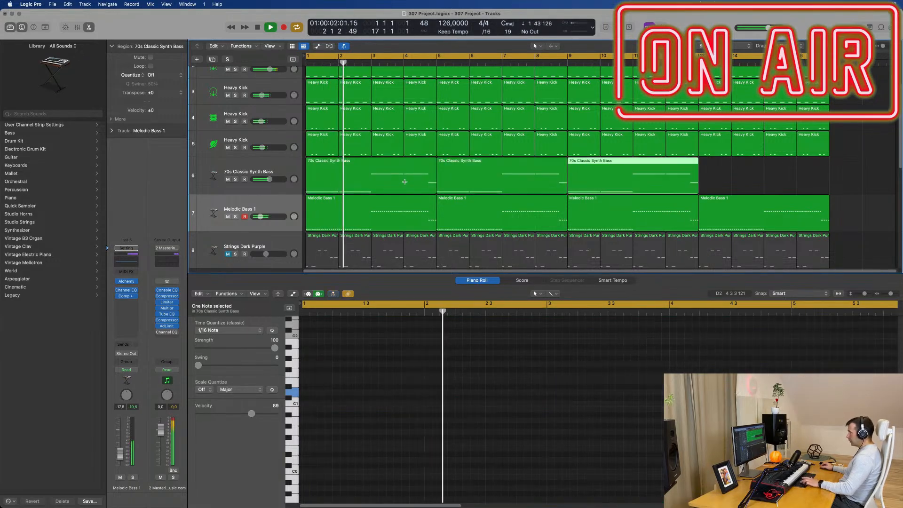
# Unmute the Strings Dark Purple track and check the channel levels in the mixer, closing it again.
pyautogui.scroll(-3, 216, 221)
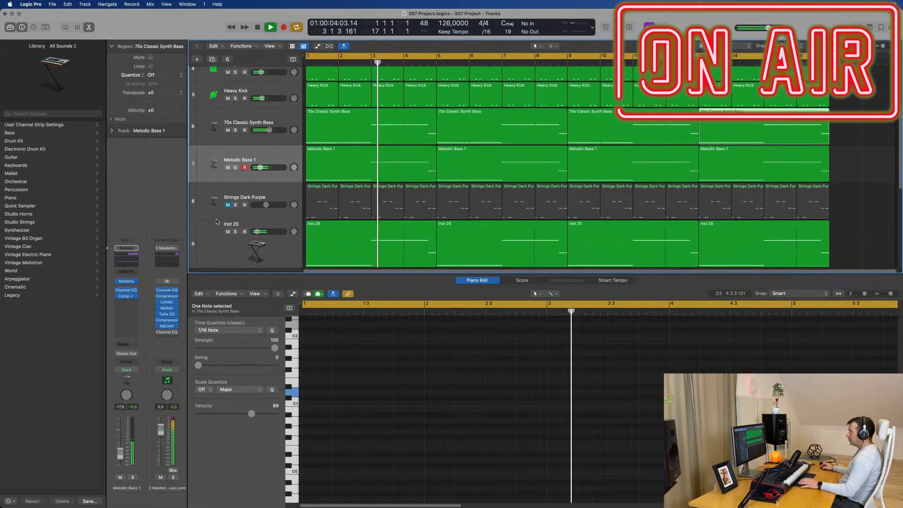
pyautogui.click(270, 194)
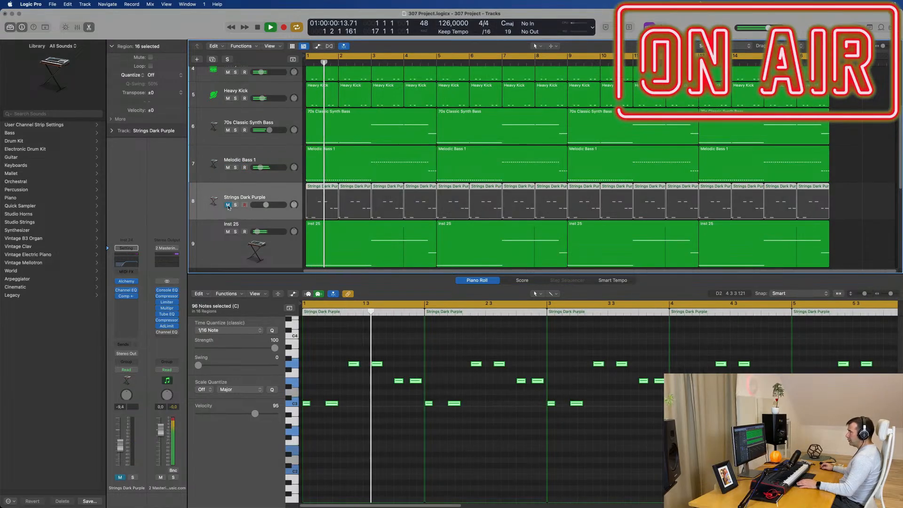
pyautogui.hotkey('ctrl', 'm')
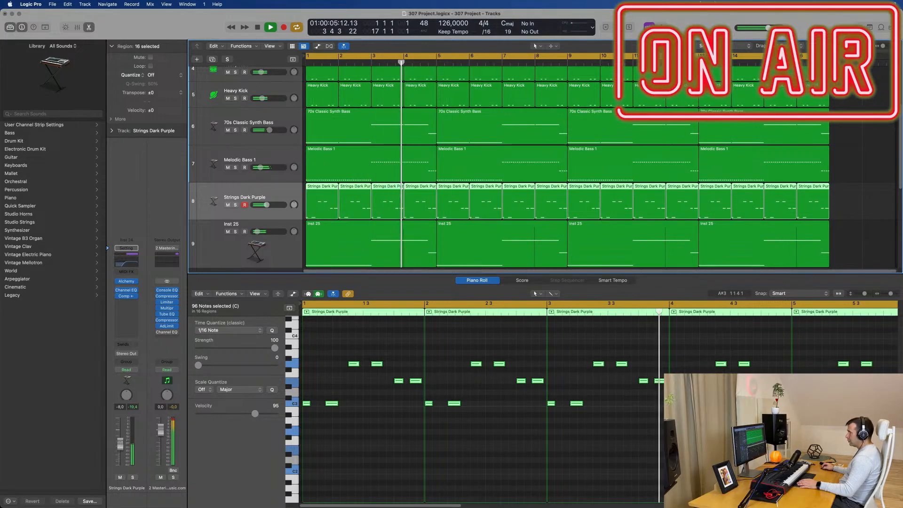
pyautogui.press('x')
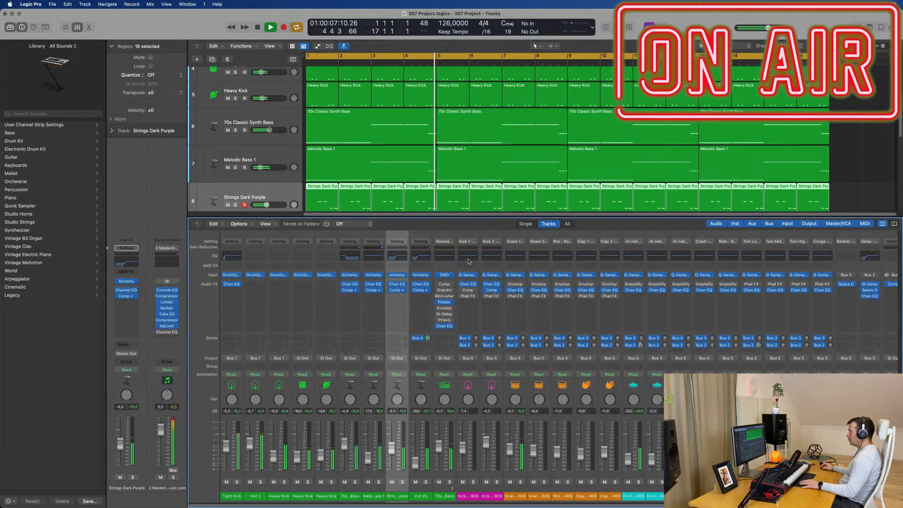
pyautogui.press('x')
# Duplicate the Inst 25 track with its channel settings, restart playback and open Alchemy on the new track.
pyautogui.click(277, 372)
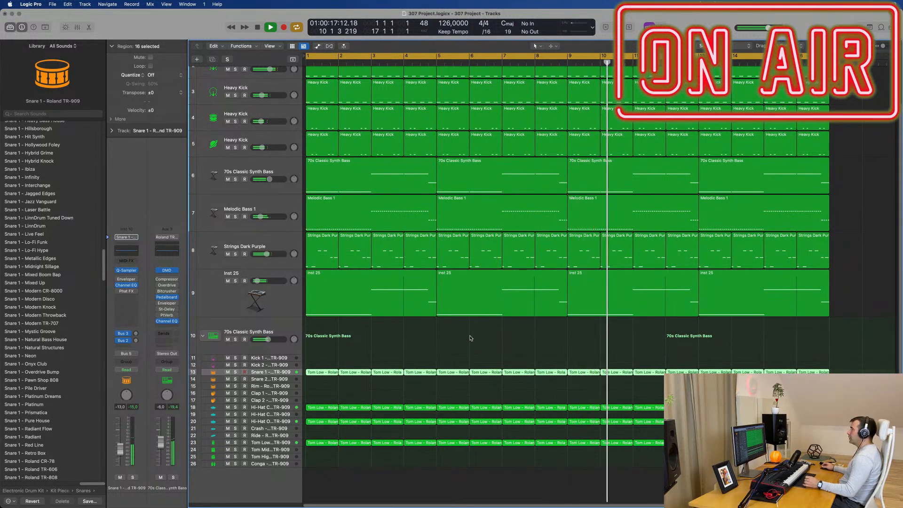
pyautogui.click(452, 348)
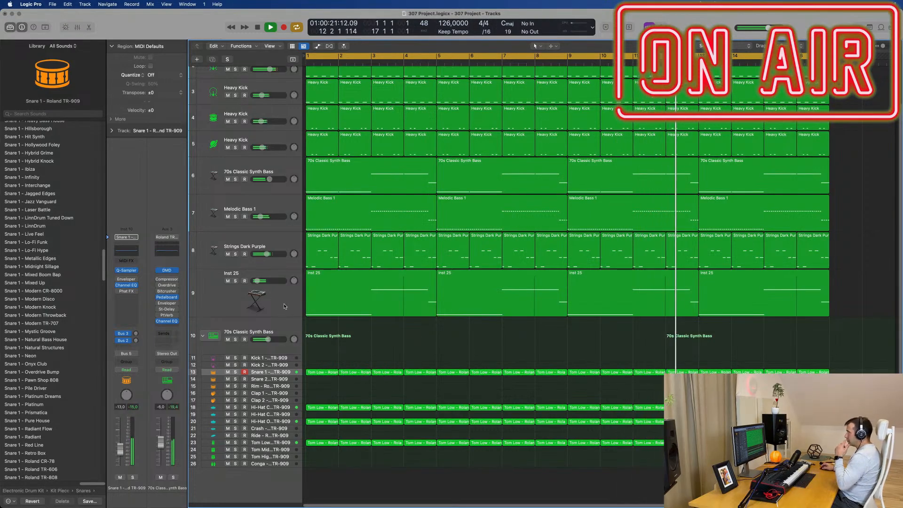
pyautogui.click(267, 297)
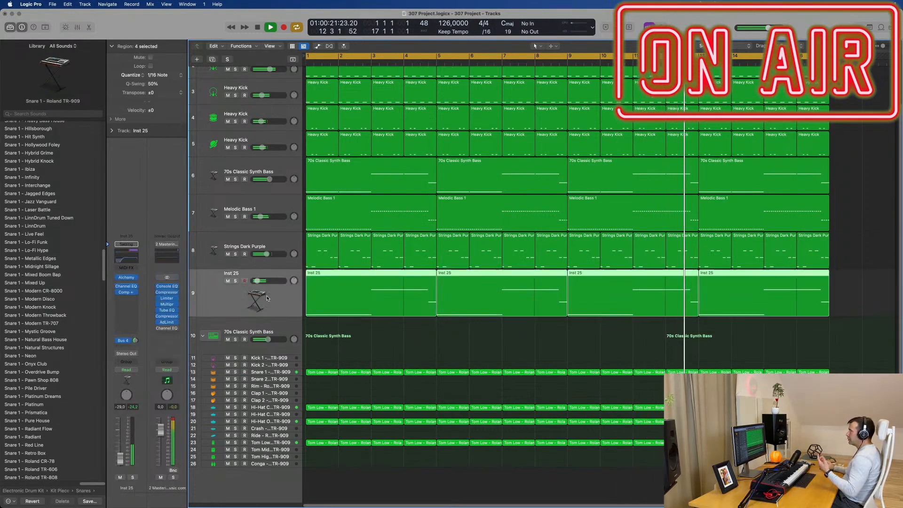
pyautogui.click(212, 59)
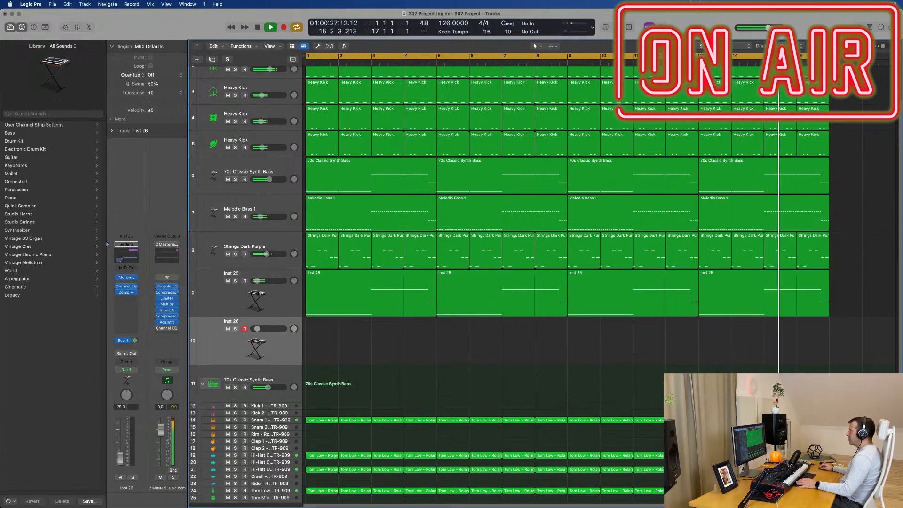
pyautogui.click(686, 4)
pyautogui.click(686, 4)
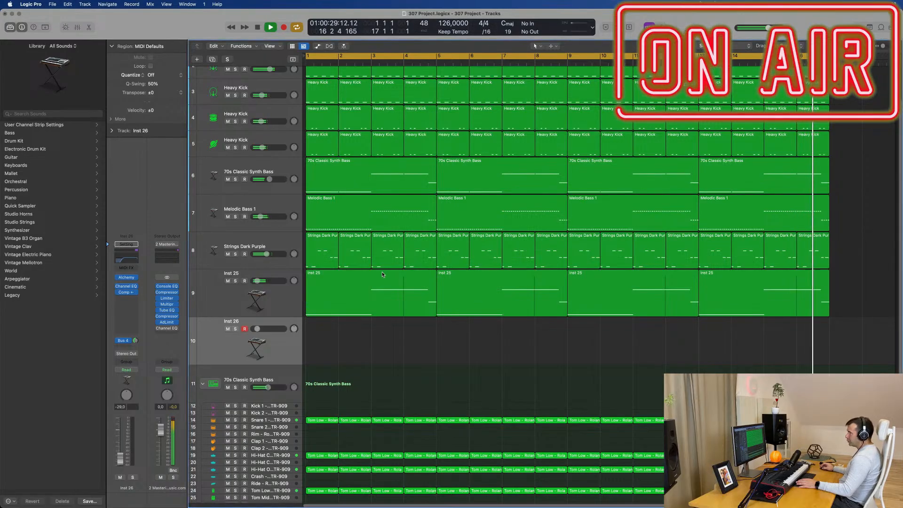
pyautogui.press('space')
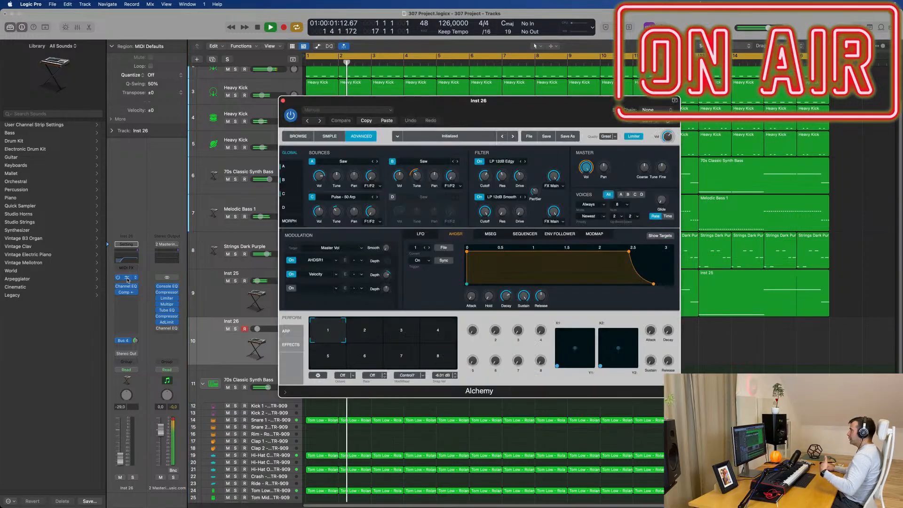
# Load the Beneath The Waves preset from Alchemy's Soundscapes category on the Inst 26 track and uncover the arrangement.
pyautogui.click(125, 277)
pyautogui.moveTo(524, 107); pyautogui.dragTo(528, 113)
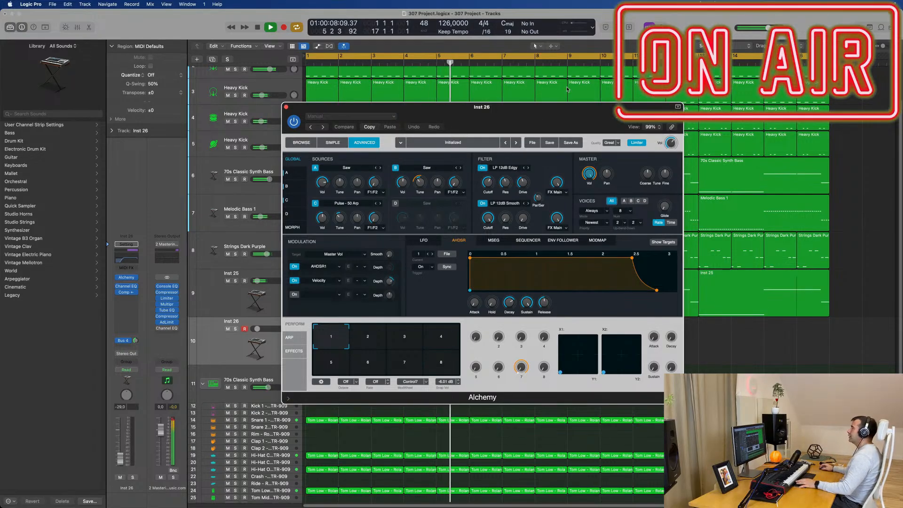
pyautogui.click(300, 141)
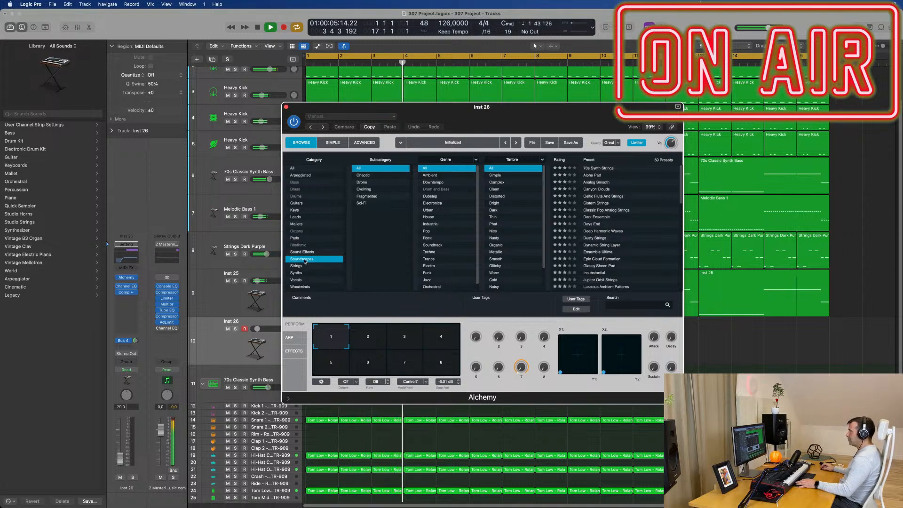
pyautogui.scroll(-5, 640, 237)
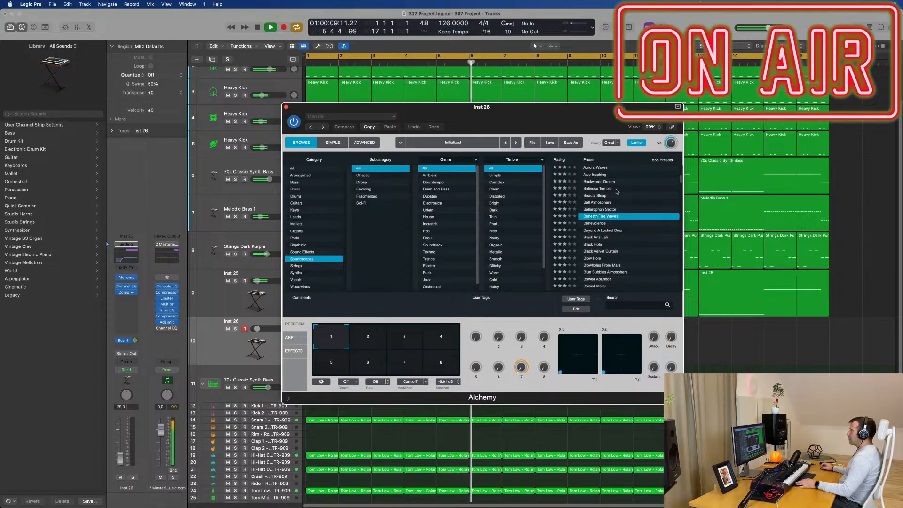
pyautogui.moveTo(532, 114); pyautogui.dragTo(828, 329)
# Copy the first four-bar Inst 25 region to bar 1 of the Beneath The Waves track and restart playback.
pyautogui.click(364, 281)
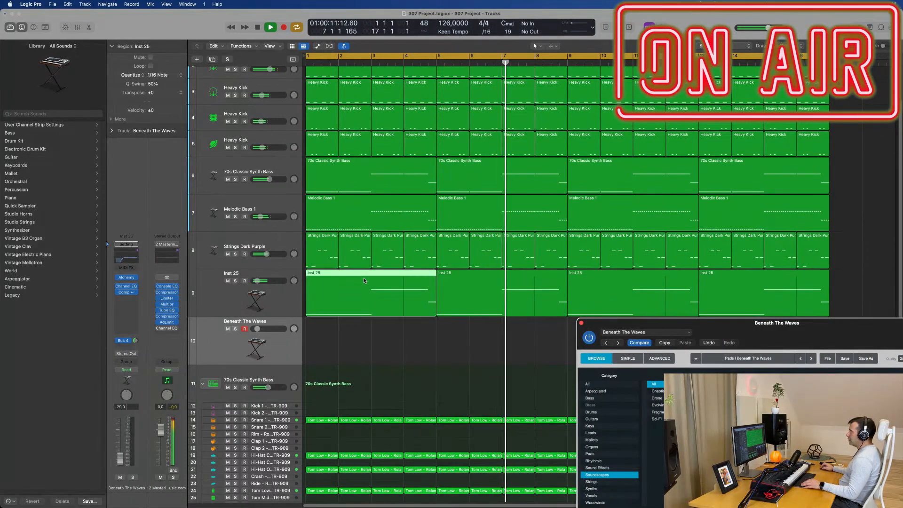
pyautogui.moveTo(364, 281); pyautogui.dragTo(357, 333)
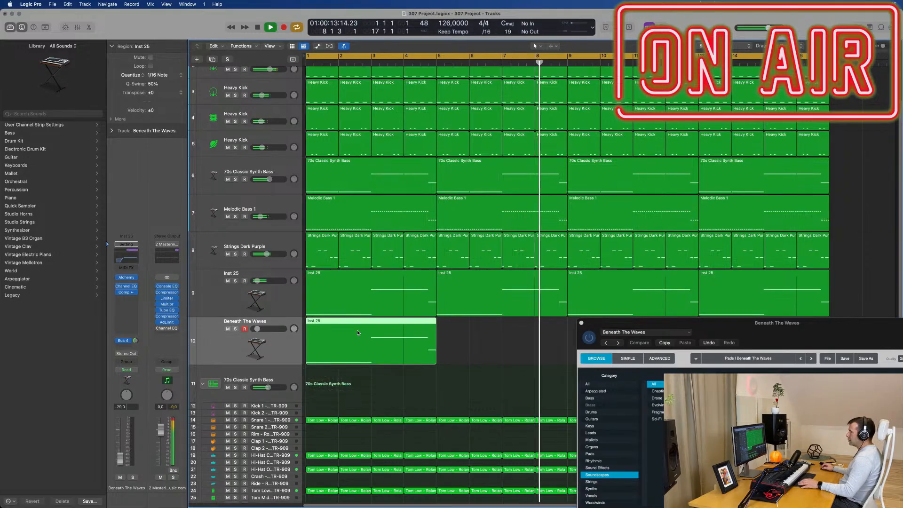
pyautogui.press('space')
pyautogui.press('space')
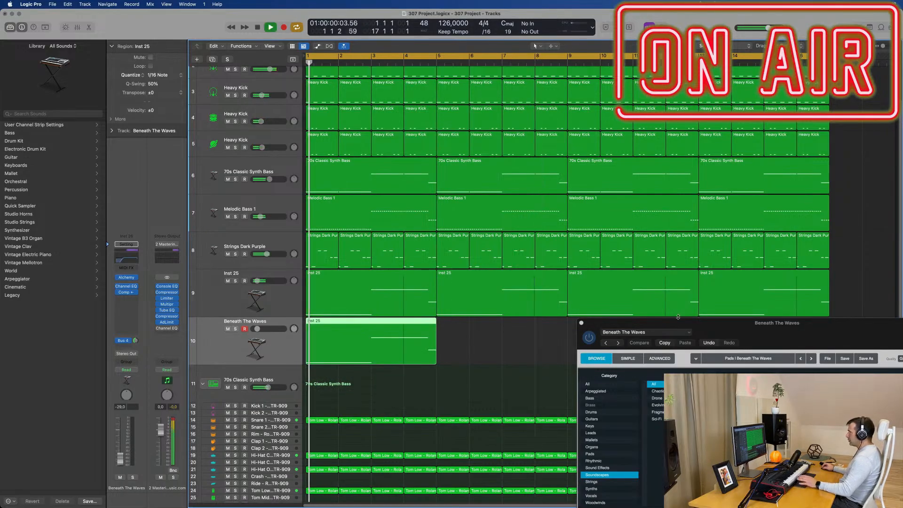
# Raise the Beneath The Waves track's volume to 1.3 dB and restart playback to hear it in the mix.
pyautogui.moveTo(616, 323); pyautogui.dragTo(552, 149)
pyautogui.press('space')
pyautogui.press('space')
pyautogui.moveTo(120, 458); pyautogui.dragTo(120, 431)
pyautogui.press('space')
pyautogui.press('space')
pyautogui.press('space')
pyautogui.press('space')
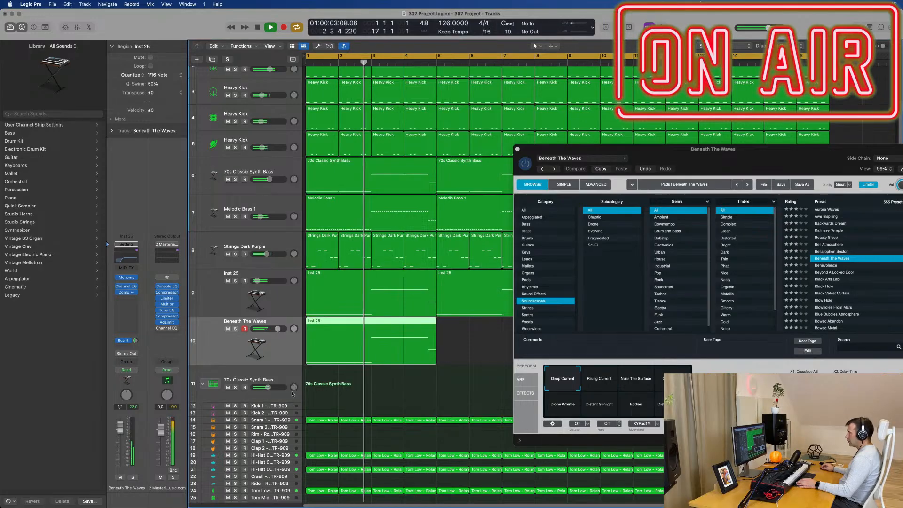
# Solo the Beneath The Waves track briefly, return to the full mix and restart playback.
pyautogui.click(132, 477)
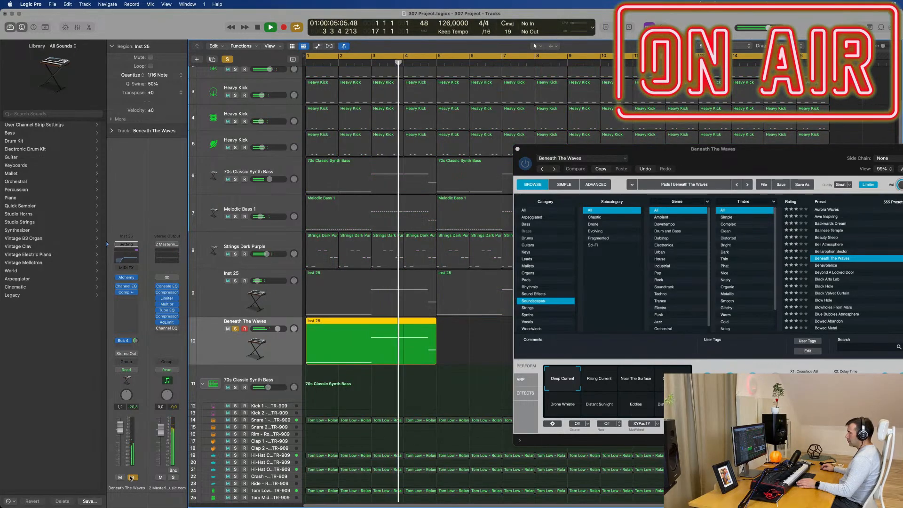
pyautogui.click(132, 477)
pyautogui.moveTo(713, 148); pyautogui.dragTo(649, 50)
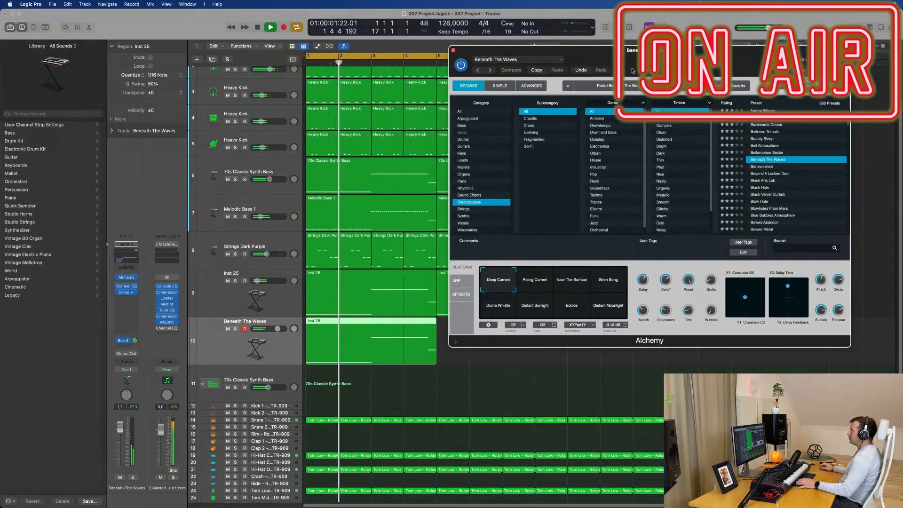
pyautogui.press('space')
pyautogui.press('space')
# Check the copied region's notes in the Piano Roll and close the editor again.
pyautogui.doubleClick(383, 324)
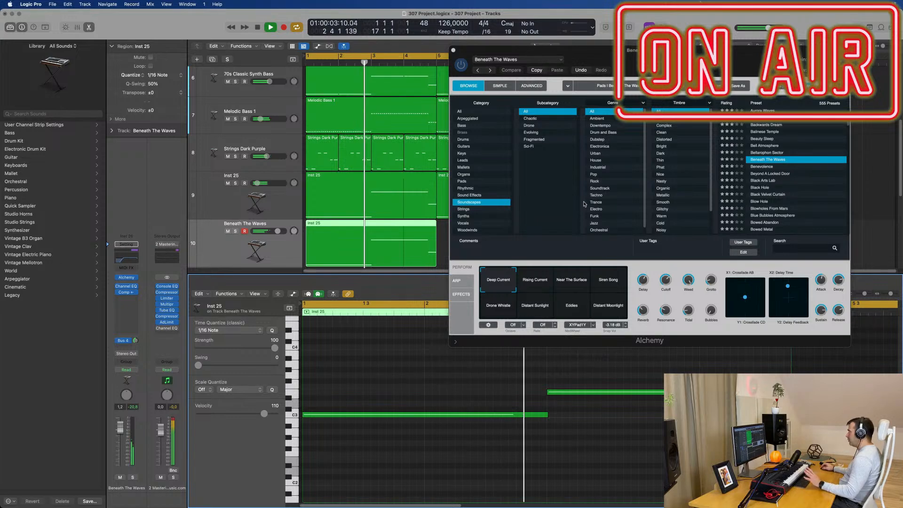
pyautogui.click(452, 52)
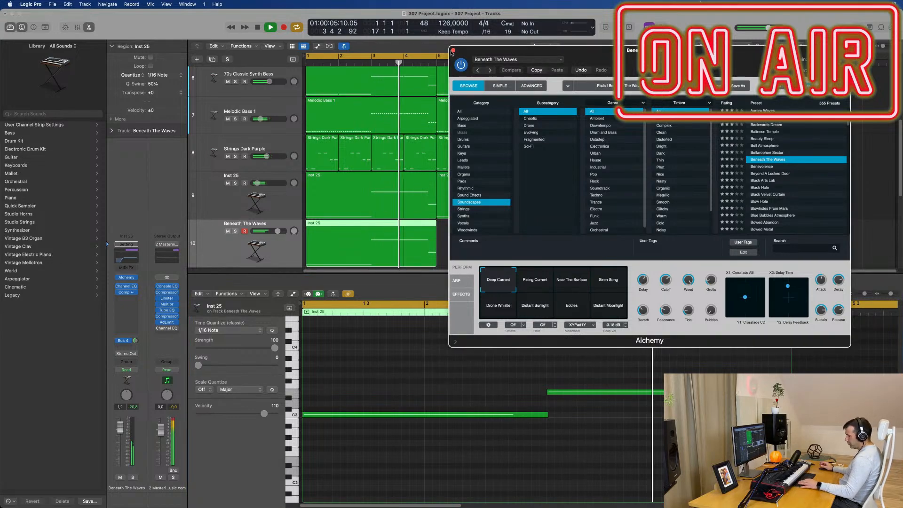
pyautogui.press('x')
pyautogui.press('x')
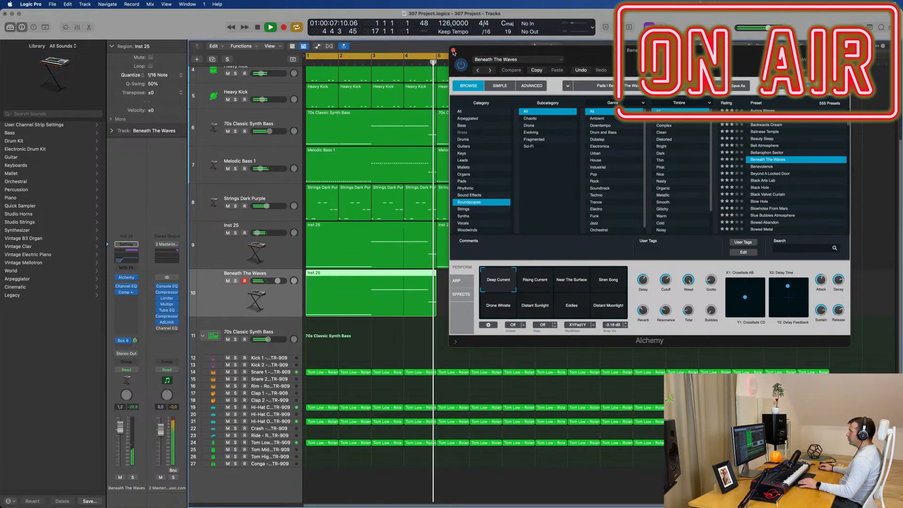
# Close Alchemy and repeat the Beneath The Waves track's four-bar region three times to fill the 16 bars.
pyautogui.click(453, 50)
pyautogui.press('Return')
pyautogui.press('super+r')
pyautogui.press('super+r')
pyautogui.press('super+r')
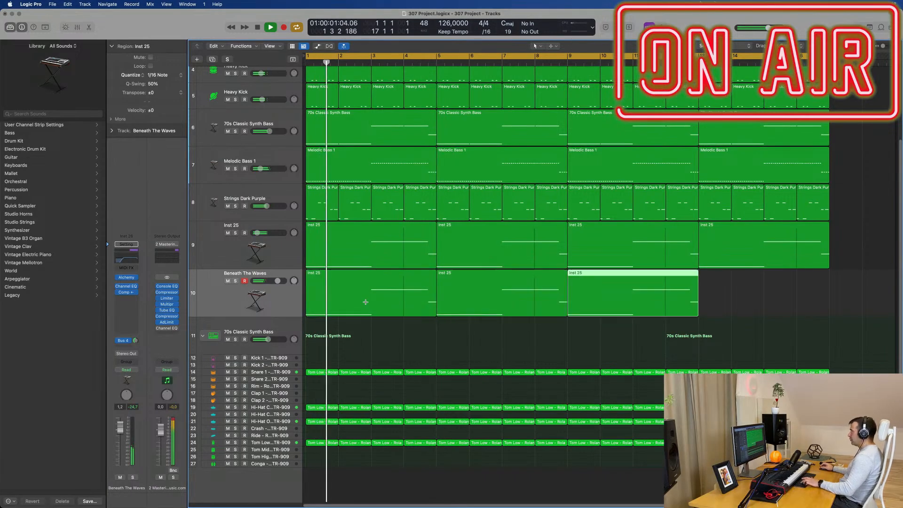
pyautogui.press('Return')
# Replace the Beneath The Waves sound with Alchemy's Blowholes From Mars preset and restart playback with the arrangement in view.
pyautogui.click(236, 301)
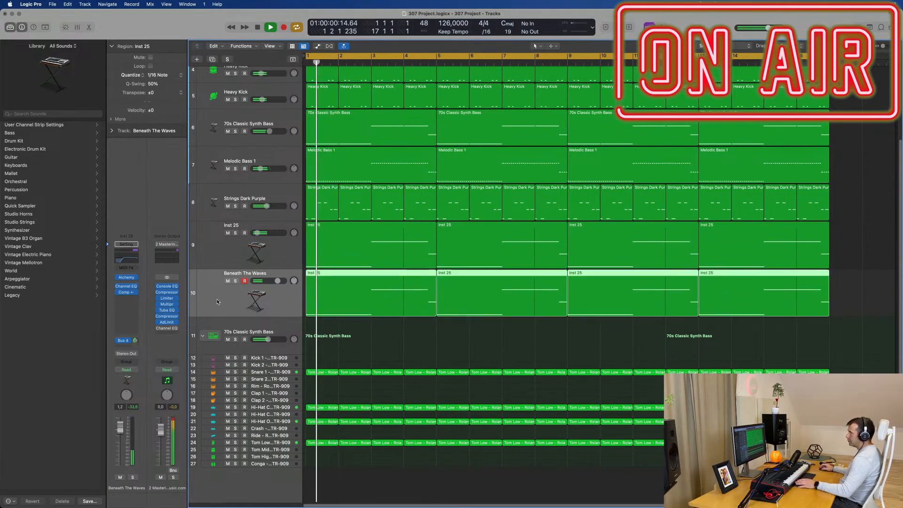
pyautogui.click(127, 278)
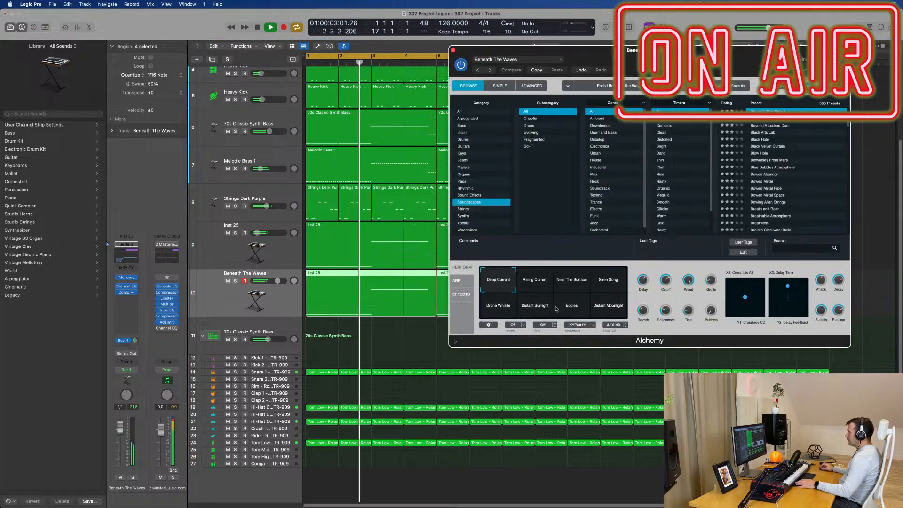
pyautogui.press('Return')
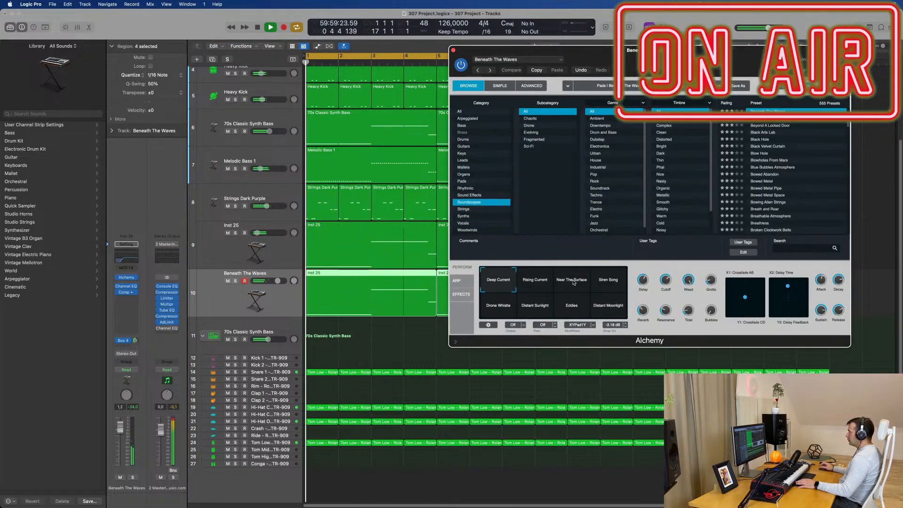
pyautogui.click(769, 161)
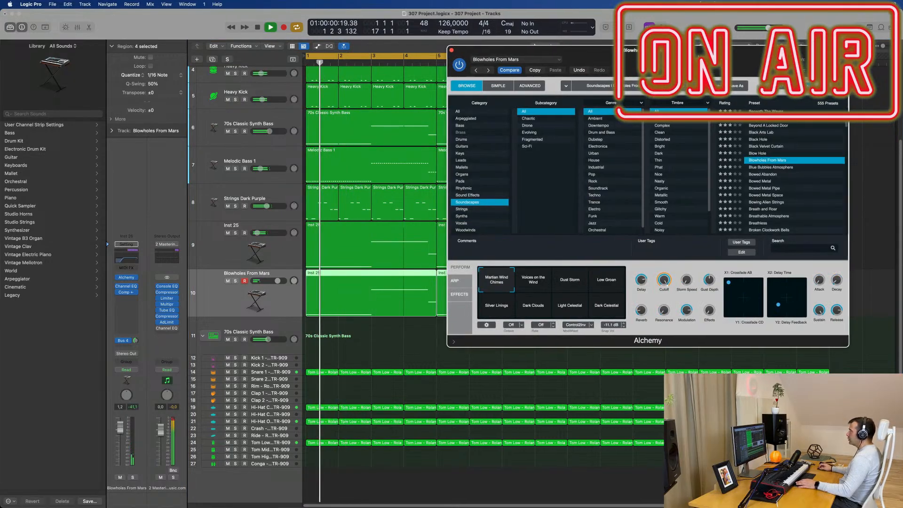
pyautogui.moveTo(645, 72); pyautogui.dragTo(775, 103)
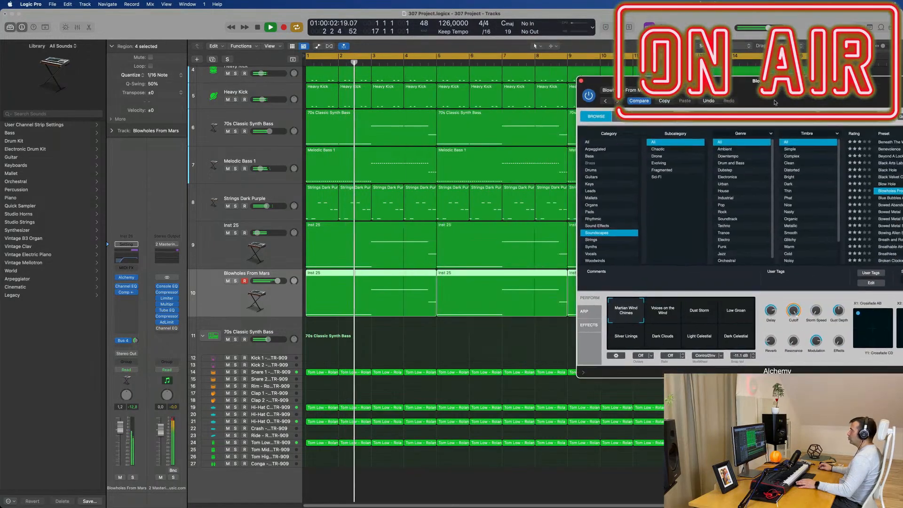
pyautogui.press('Return')
# Lower the Blowholes From Mars track's volume while listening, close Alchemy and restart playback.
pyautogui.moveTo(277, 281); pyautogui.dragTo(271, 281)
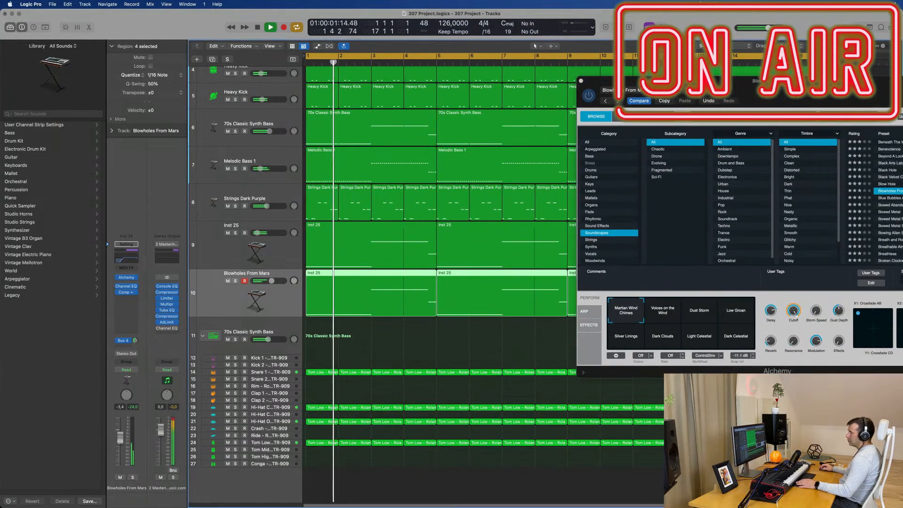
pyautogui.moveTo(119, 443); pyautogui.dragTo(121, 450)
pyautogui.press('space')
pyautogui.press('space')
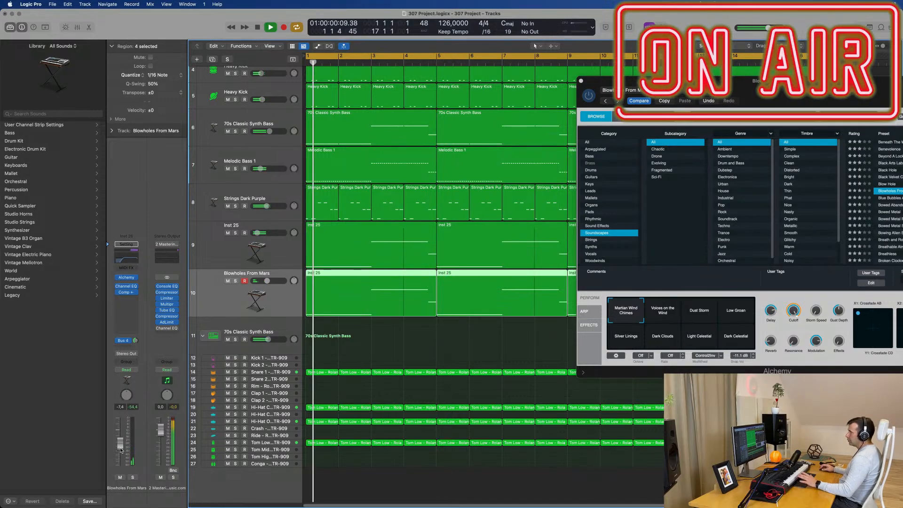
pyautogui.moveTo(121, 450); pyautogui.dragTo(121, 447)
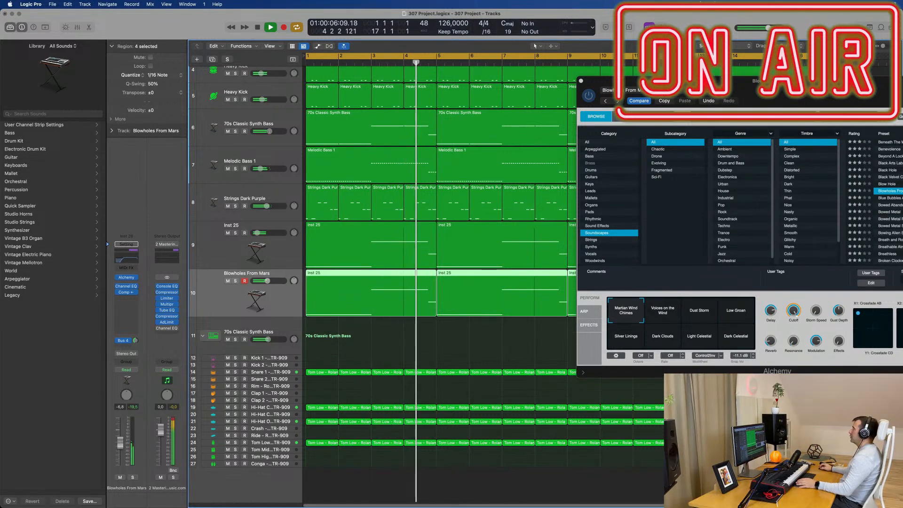
pyautogui.moveTo(795, 93); pyautogui.dragTo(611, 127)
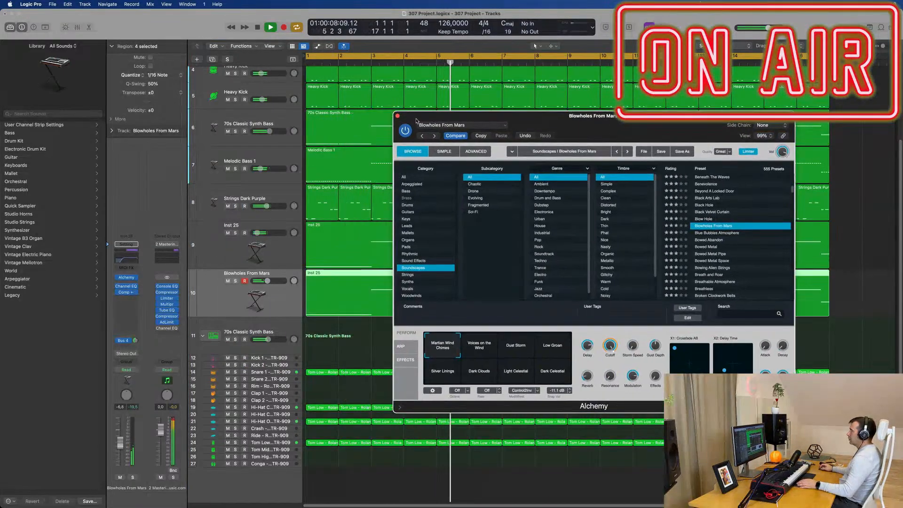
pyautogui.click(397, 116)
pyautogui.press('Return')
# Play the mix with the Strings Dark Purple track selected and examine its Alchemy filter settings, closing the instrument again.
pyautogui.click(275, 195)
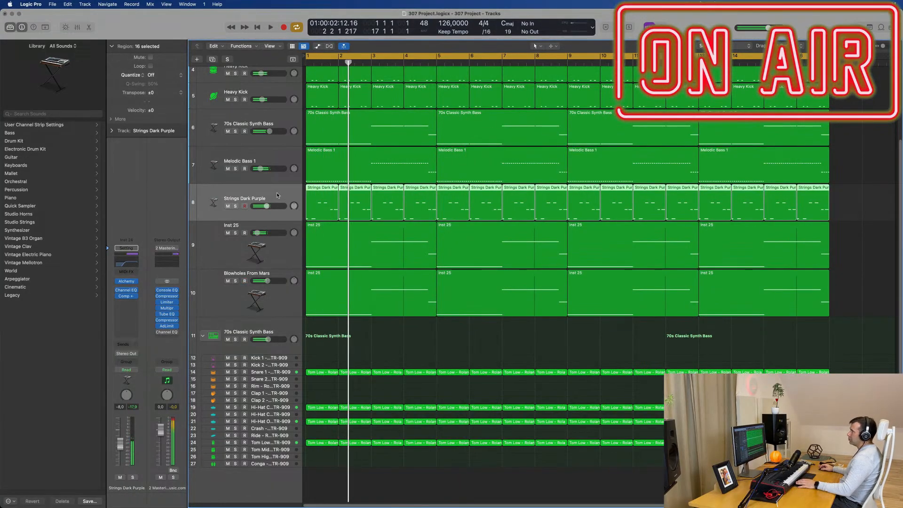
pyautogui.press('Return')
pyautogui.scroll(2, 276, 197)
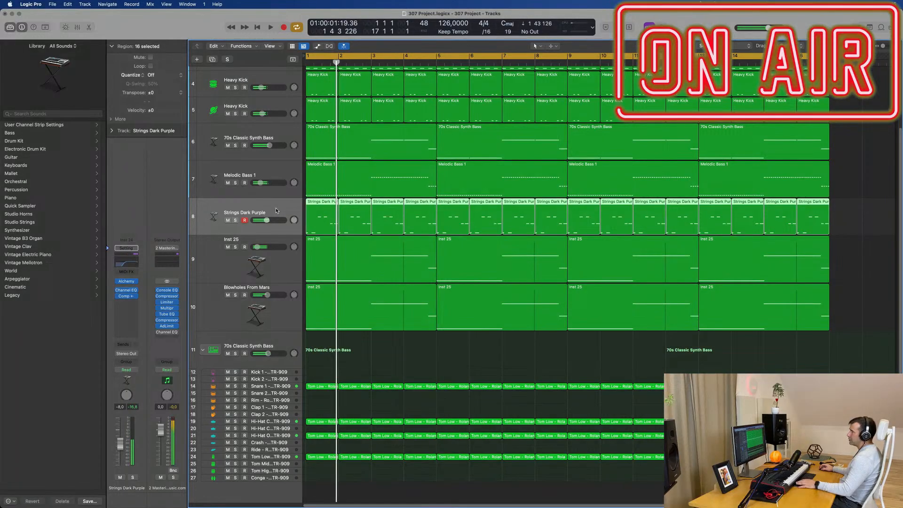
pyautogui.press('space')
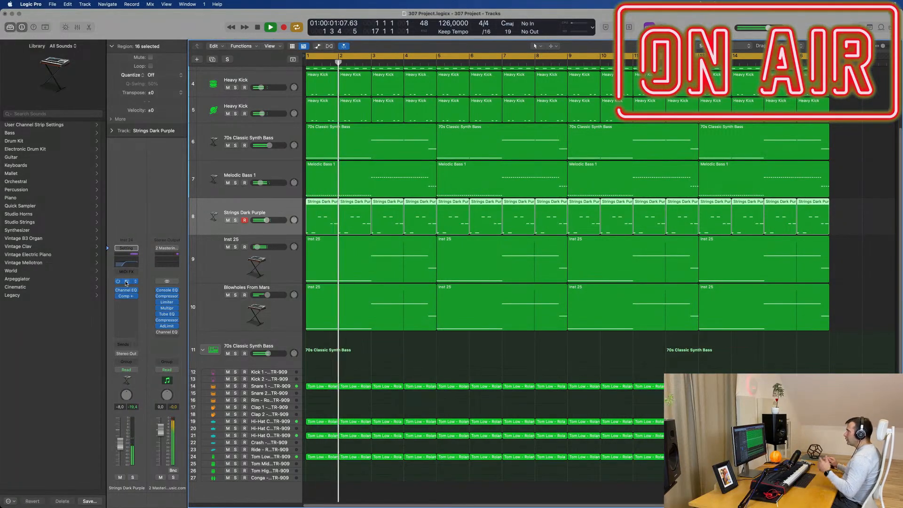
pyautogui.click(126, 282)
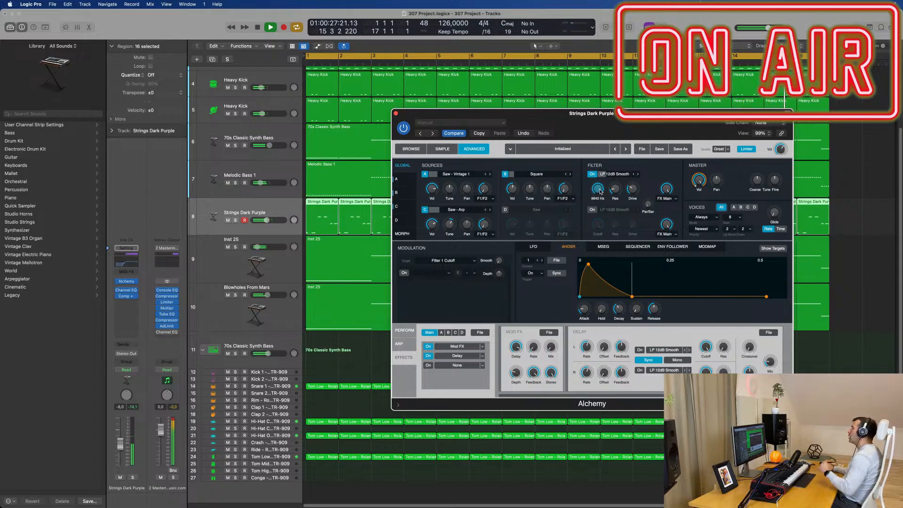
pyautogui.click(395, 114)
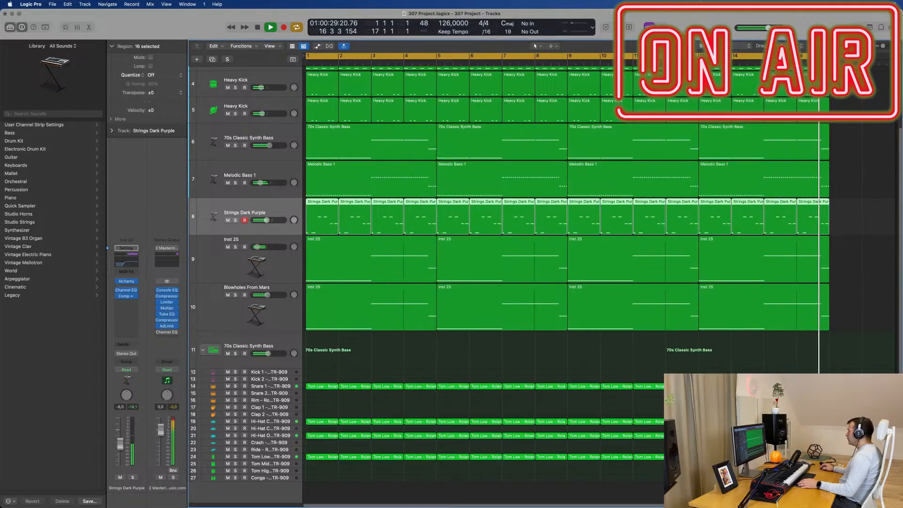
# Delete the Strings Dark Purple regions from bar 9 onwards and repeat the remaining ones to refill the 16 bars.
pyautogui.moveTo(852, 219); pyautogui.dragTo(581, 228)
pyautogui.press('Delete')
pyautogui.press('super+r')
pyautogui.click(472, 365)
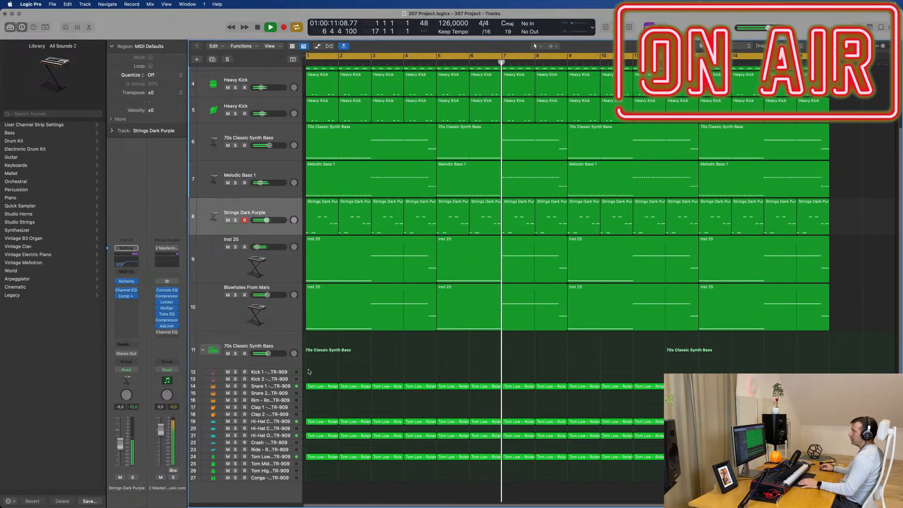
# Copy the Snare 1 region in bar 1 to the Clap 1 track.
pyautogui.scroll(-1, 402, 351)
pyautogui.scroll(-1, 402, 352)
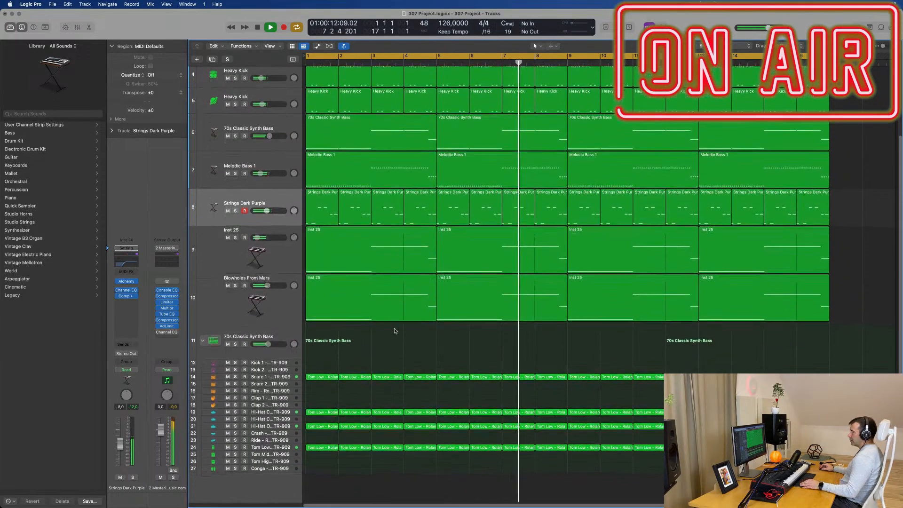
pyautogui.click(317, 377)
pyautogui.moveTo(319, 380); pyautogui.dragTo(327, 412)
# Move the Clap 1 region's C3 note to the start of bar 1, delete its C2 note and restart playback.
pyautogui.doubleClick(318, 399)
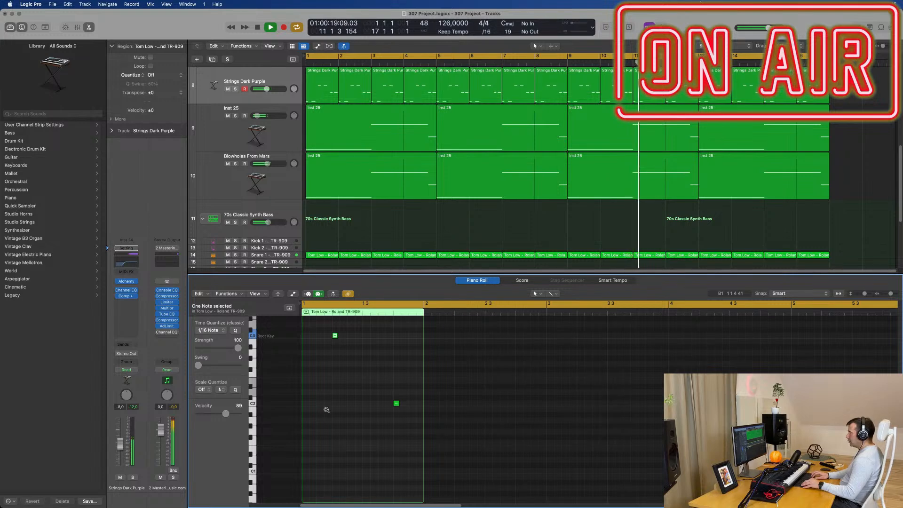
pyautogui.press('space')
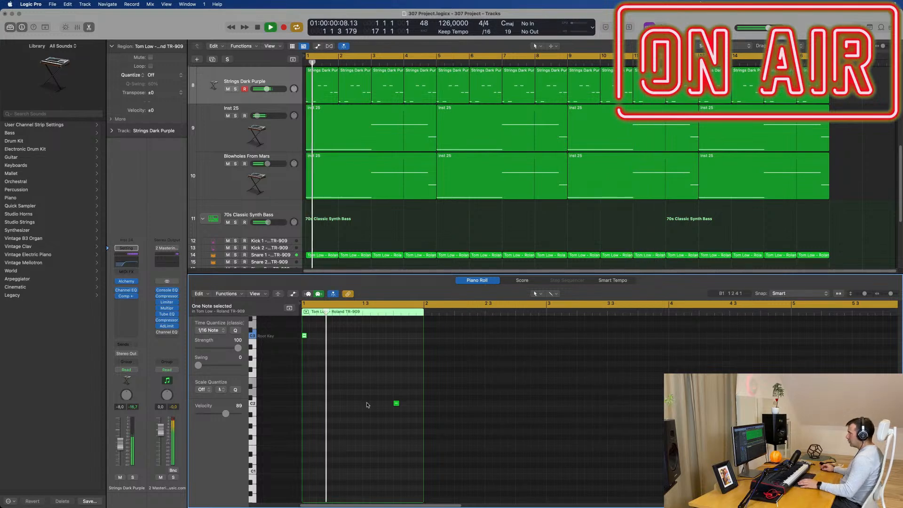
pyautogui.click(396, 403)
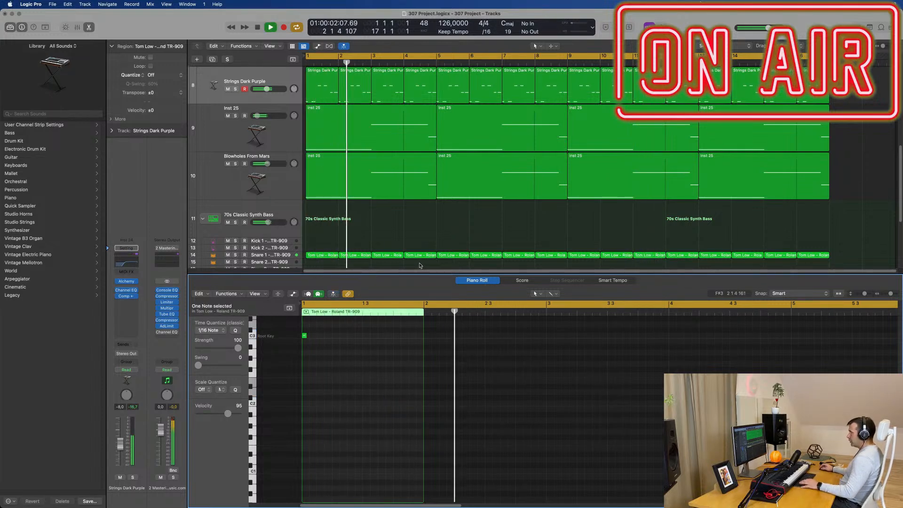
pyautogui.press('x')
pyautogui.press('x')
pyautogui.press('Return')
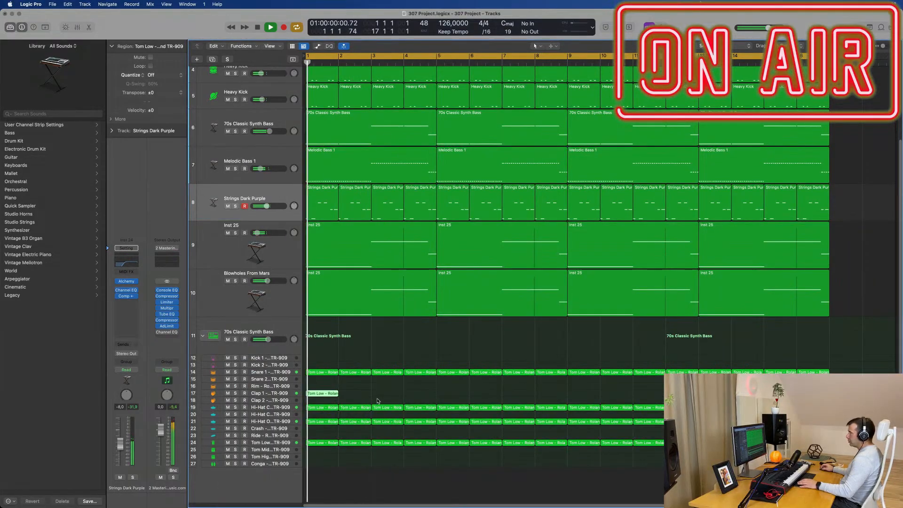
# Repeat the one-bar Clap 1 region until it fills the 16 bars and select the Clap 1 track.
pyautogui.press('super+r')
pyautogui.press('super+r')
pyautogui.press('super+r')
pyautogui.press('super+r')
pyautogui.press('super+r')
pyautogui.press('super+r')
pyautogui.press('super+r')
pyautogui.press('super+r')
pyautogui.press('super+r')
pyautogui.press('super+r')
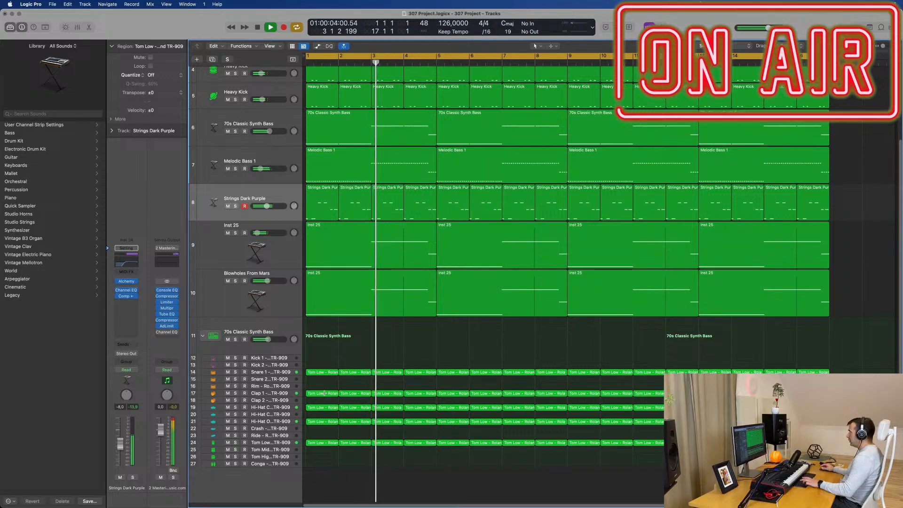
pyautogui.click(289, 393)
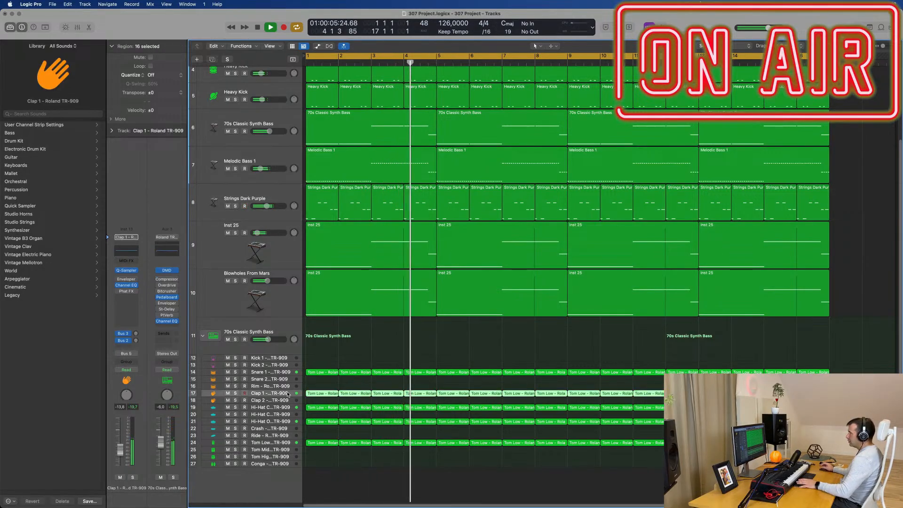
# Check the Clap 1 channel against the other tracks in the mixer while playing the song from the start.
pyautogui.press('Return')
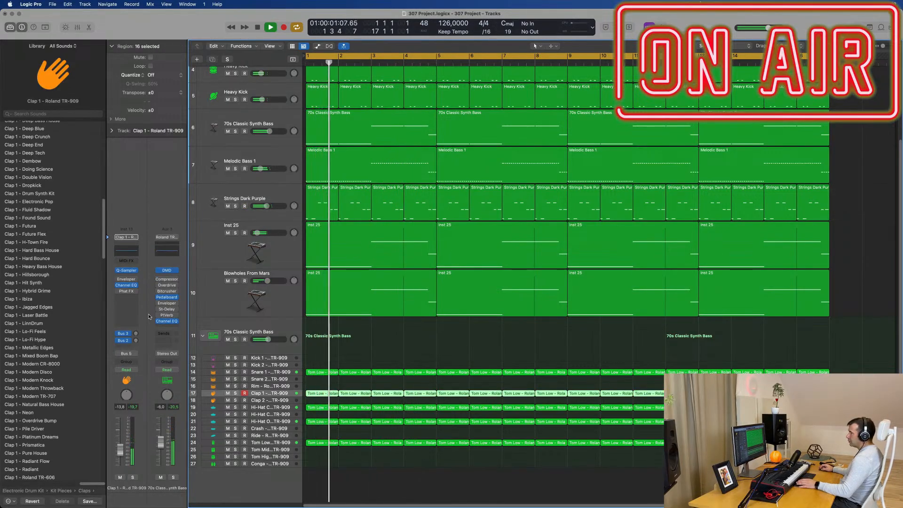
pyautogui.press('space')
pyautogui.press('space')
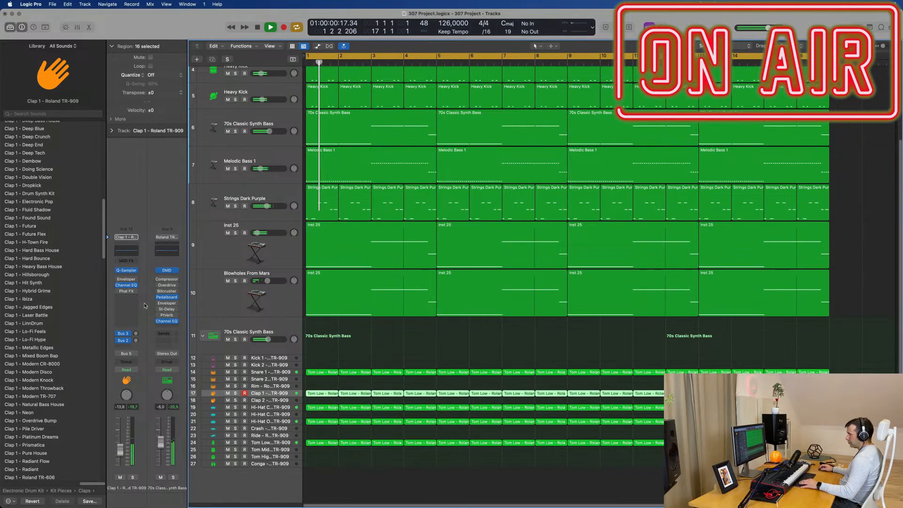
pyautogui.press('x')
pyautogui.press('x')
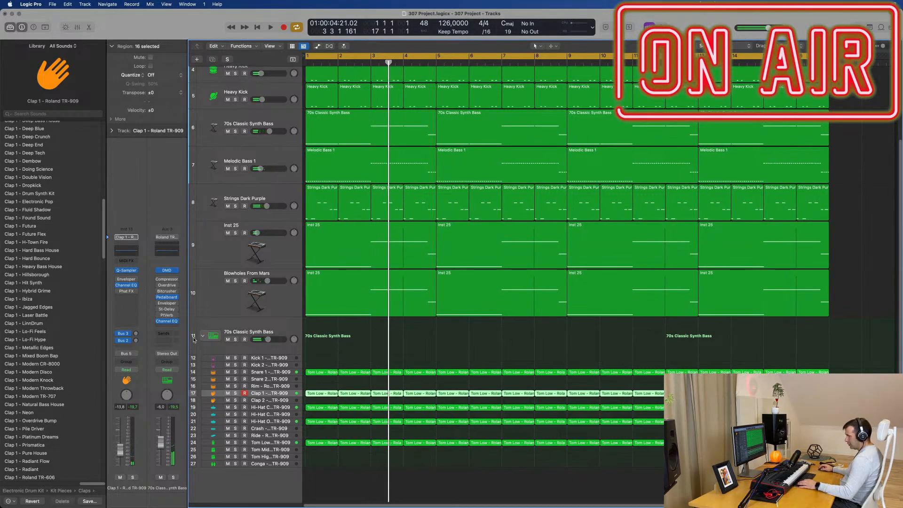
pyautogui.press('x')
pyautogui.hscroll(5, 423, 357)
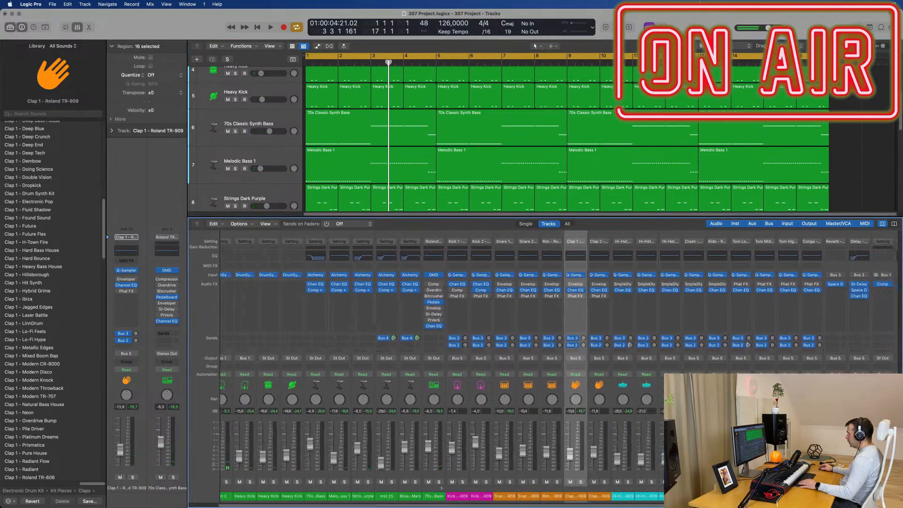
pyautogui.press('Return')
pyautogui.press('space')
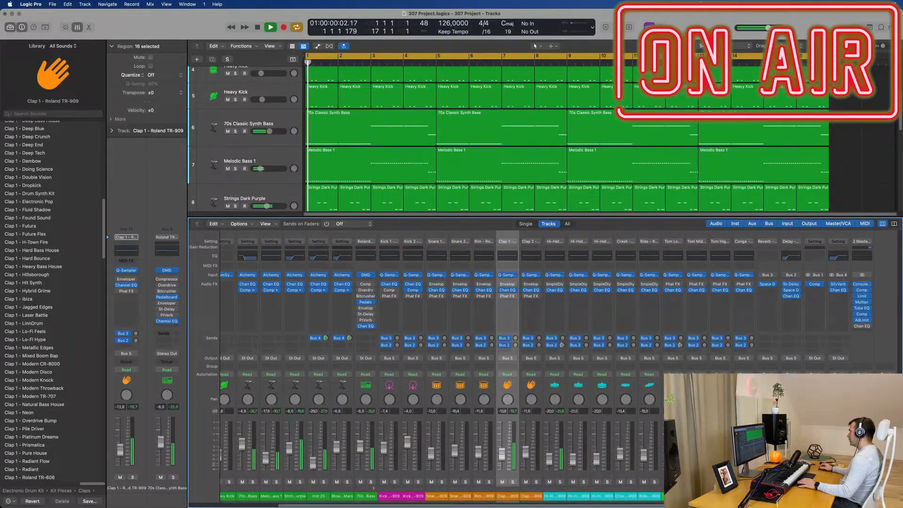
pyautogui.press('x')
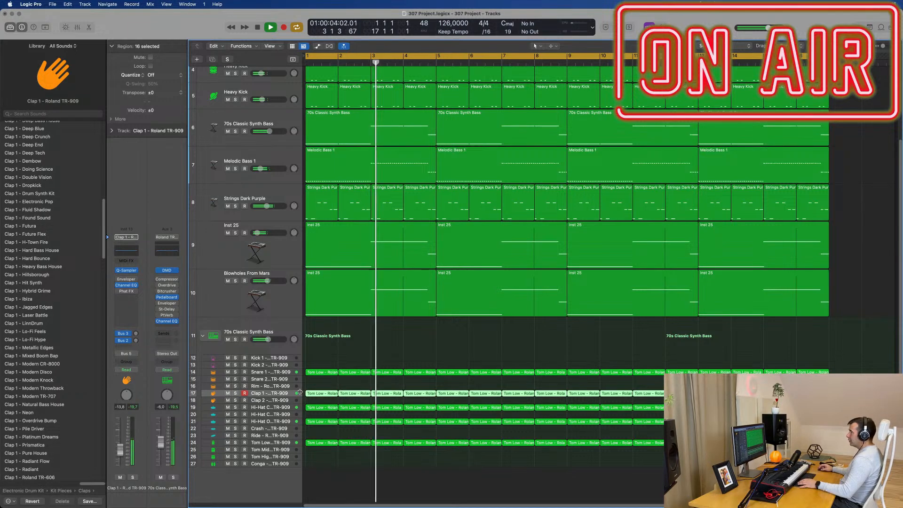
# Restart playback and raise the Clap 1 track's volume to -7.6 dB.
pyautogui.press('Return')
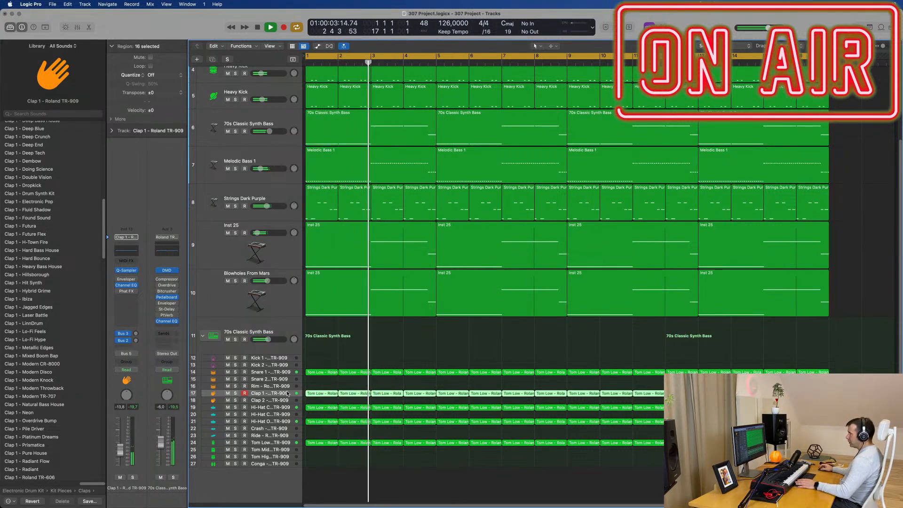
pyautogui.press('space')
pyautogui.press('space')
pyautogui.moveTo(120, 449); pyautogui.dragTo(120, 442)
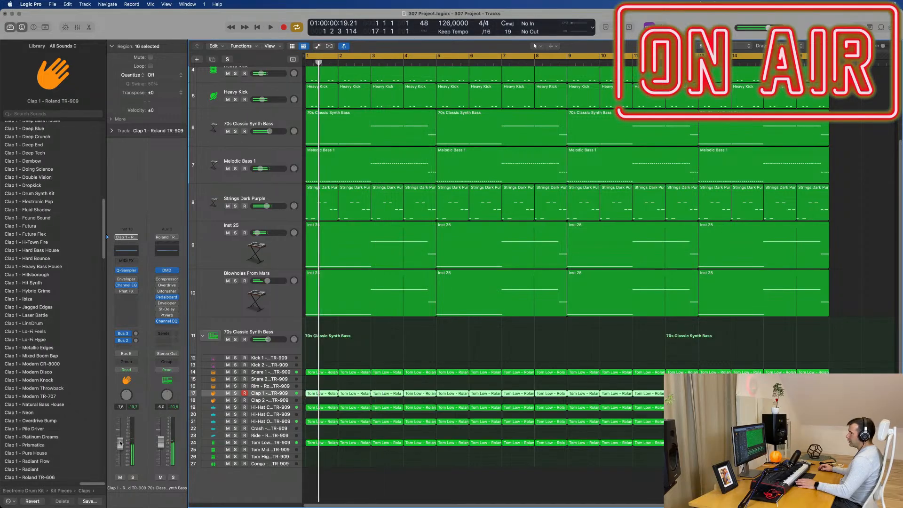
# Raise the Clap 1 track's Bus 2 delay send during playback.
pyautogui.click(136, 334)
pyautogui.click(136, 338)
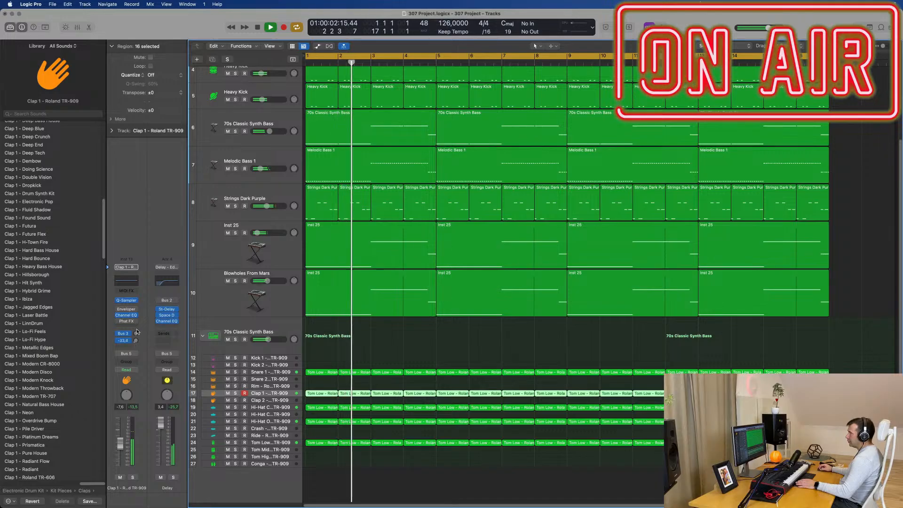
pyautogui.press('space')
pyautogui.press('space')
pyautogui.moveTo(137, 338); pyautogui.dragTo(136, 343)
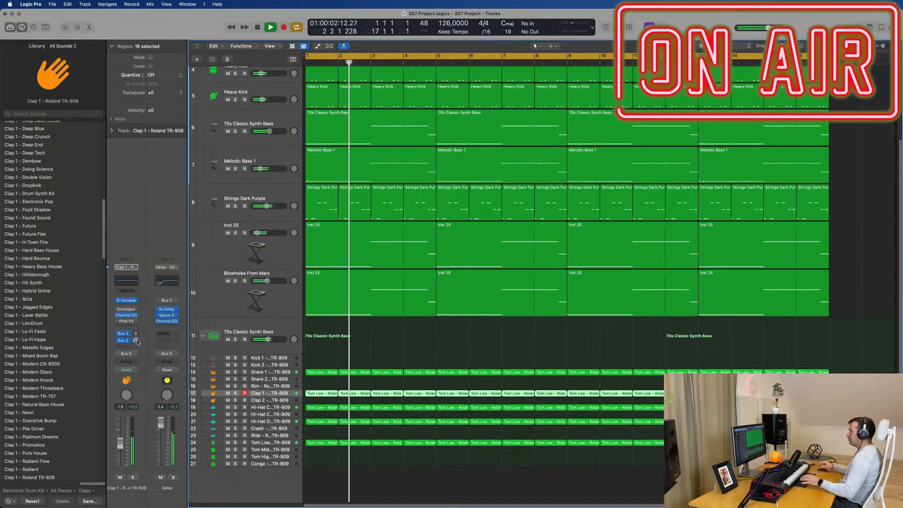
# Delete the Clap 1 regions in every even-numbered bar, keeping those in the odd-numbered bars.
pyautogui.press('Return')
pyautogui.click(358, 386)
pyautogui.click(356, 393)
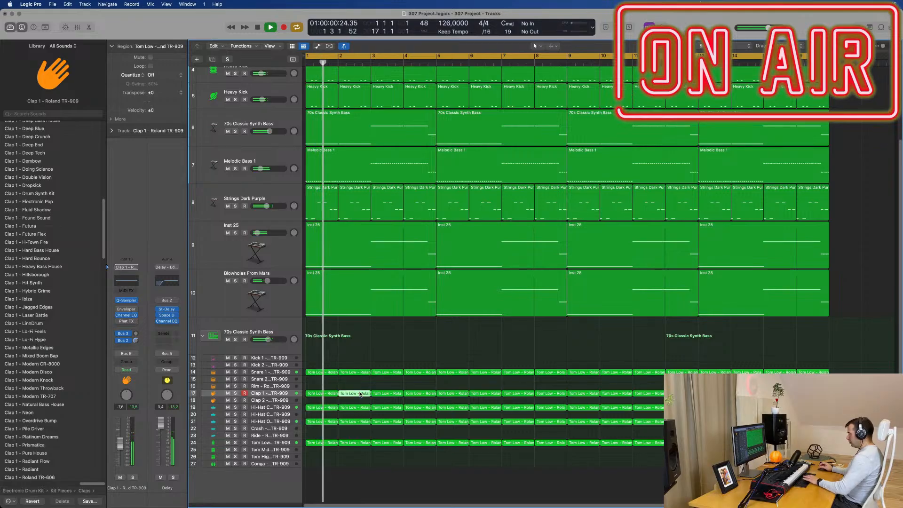
pyautogui.press('BackSpace')
pyautogui.click(419, 393)
pyautogui.press('BackSpace')
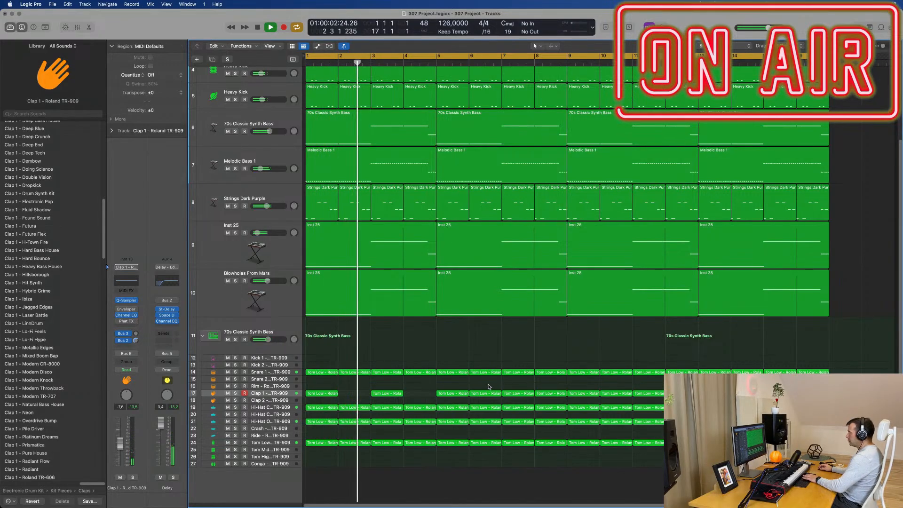
pyautogui.click(484, 393)
pyautogui.press('BackSpace')
pyautogui.click(548, 393)
pyautogui.press('BackSpace')
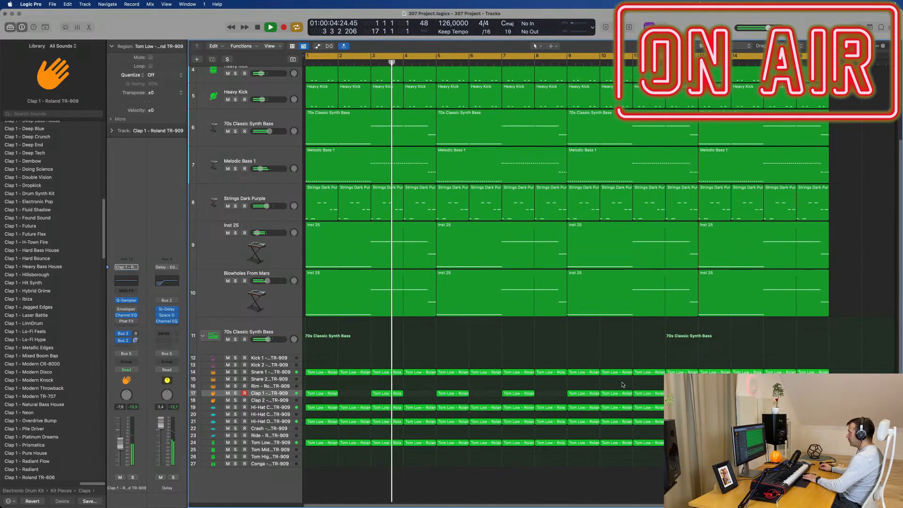
pyautogui.click(621, 394)
pyautogui.press('BackSpace')
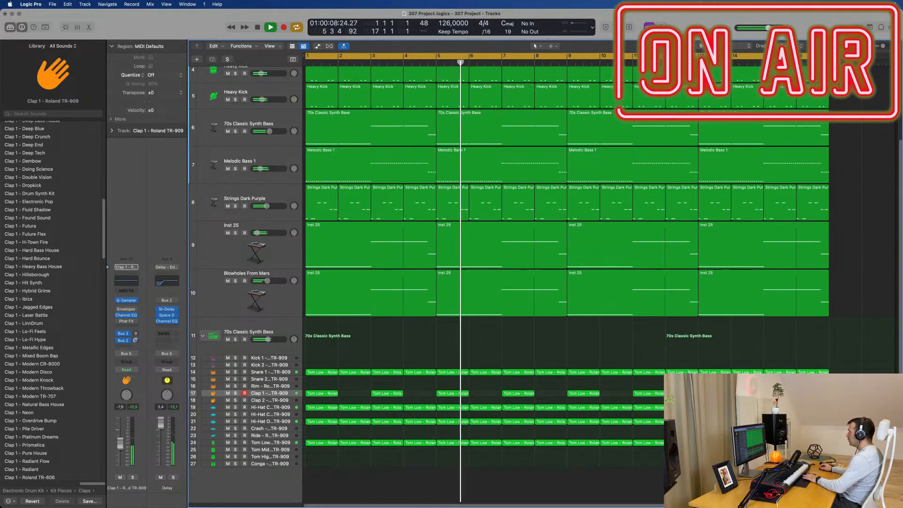
pyautogui.press('BackSpace')
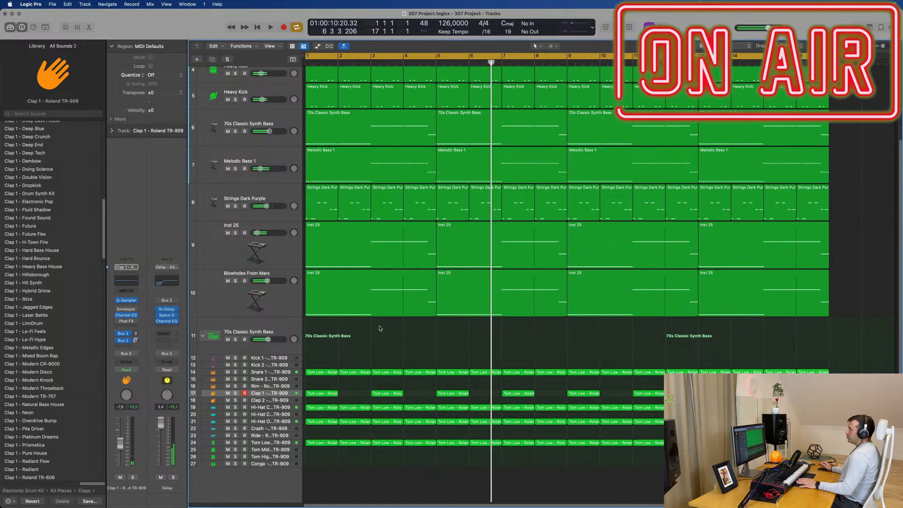
# Replay the track from the start and lower the Clap 1 volume slightly.
pyautogui.press('space')
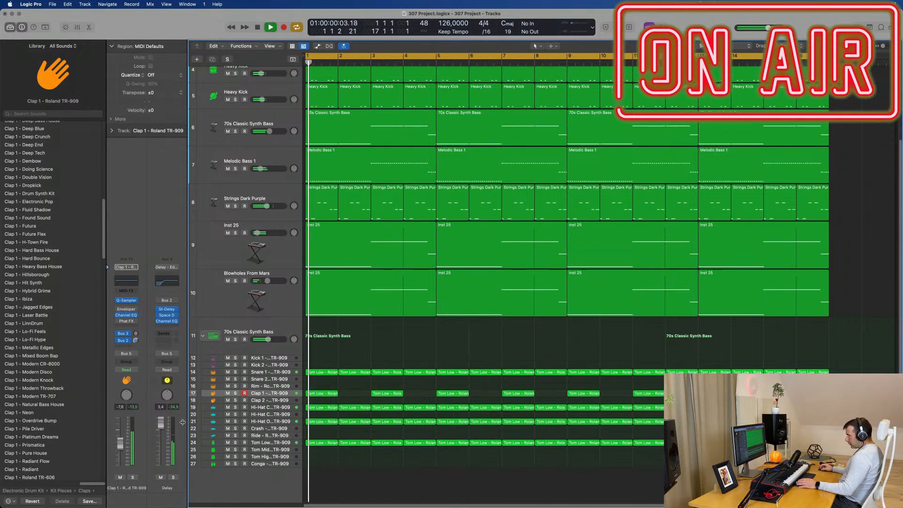
pyautogui.moveTo(120, 444); pyautogui.dragTo(119, 446)
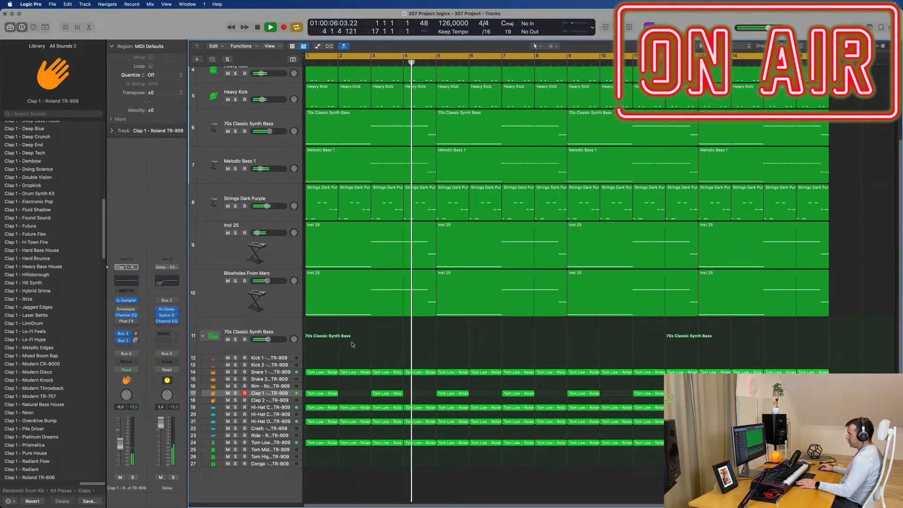
pyautogui.press('Return')
# Copy all eight Clap 1 regions to the Clap 2 track, shifted about three sixteenth notes later, and replay them.
pyautogui.click(324, 393)
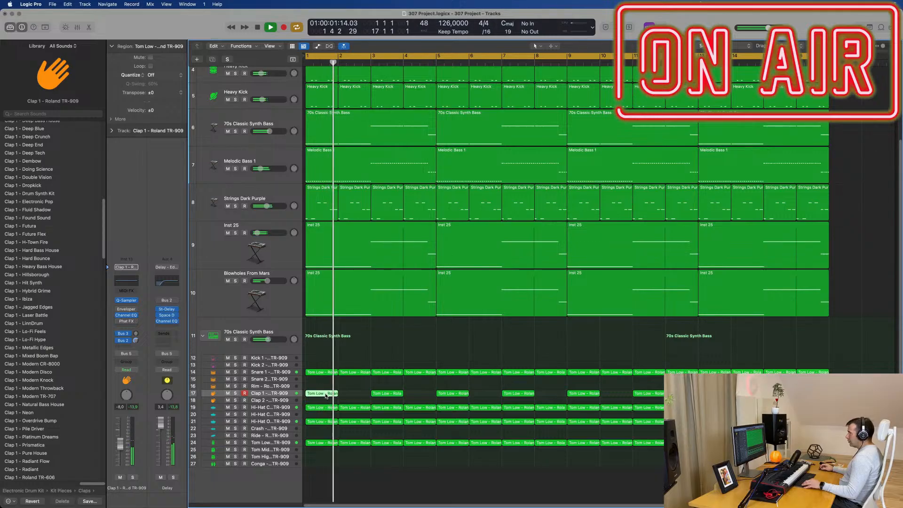
pyautogui.hotkey('ctrl', 'shift', 'f')
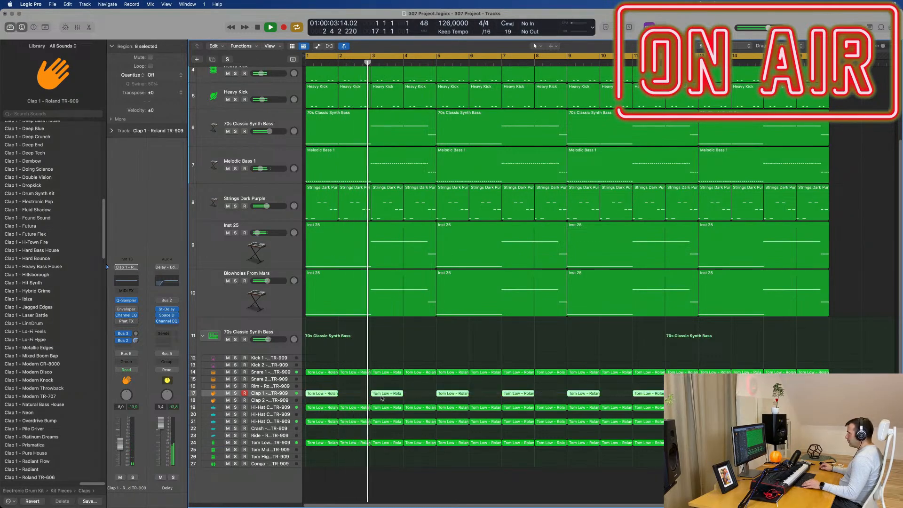
pyautogui.moveTo(320, 396); pyautogui.dragTo(326, 402)
pyautogui.press('Return')
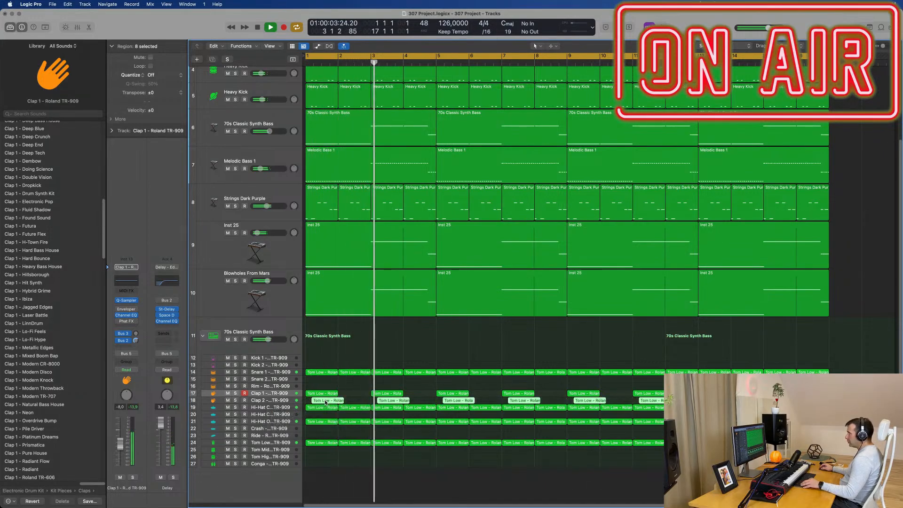
pyautogui.press('super+Right')
pyautogui.press('super+Right')
pyautogui.press('Return')
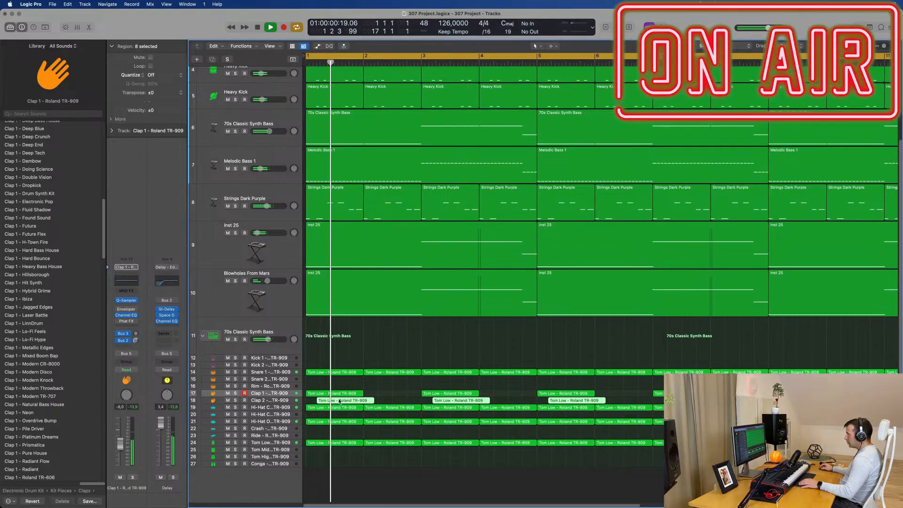
pyautogui.press('Return')
pyautogui.press('Return')
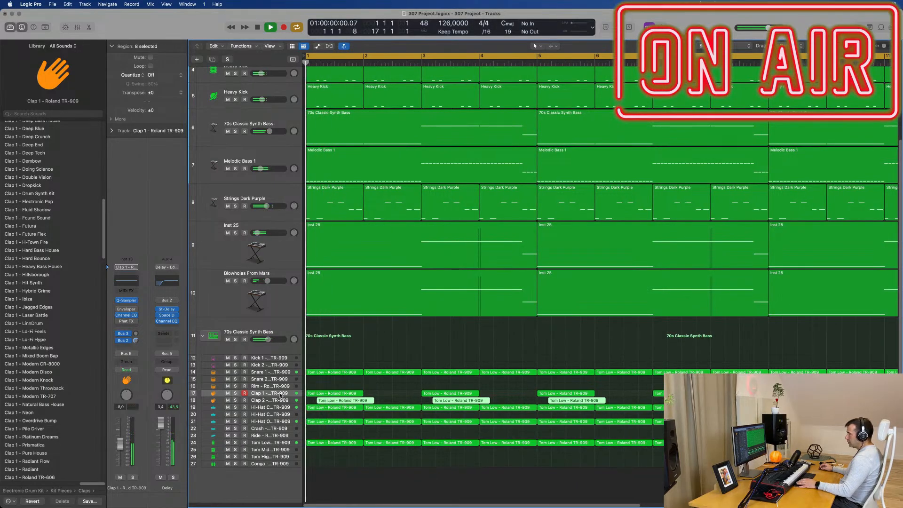
# Change the Clap 2 track's sound to Reverse Clap - Deep End, auditioning Reverse Clap - Uptown Flow for comparison.
pyautogui.click(280, 400)
pyautogui.press('Return')
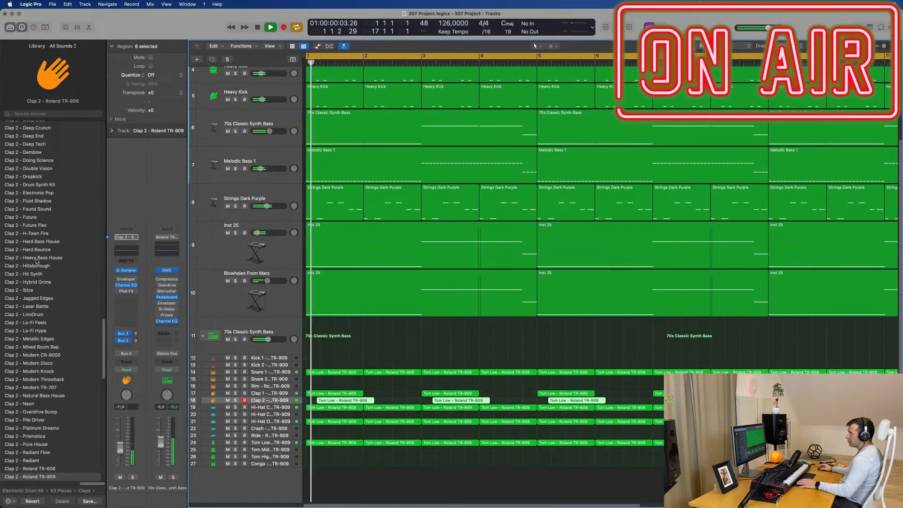
pyautogui.scroll(-6, 81, 328)
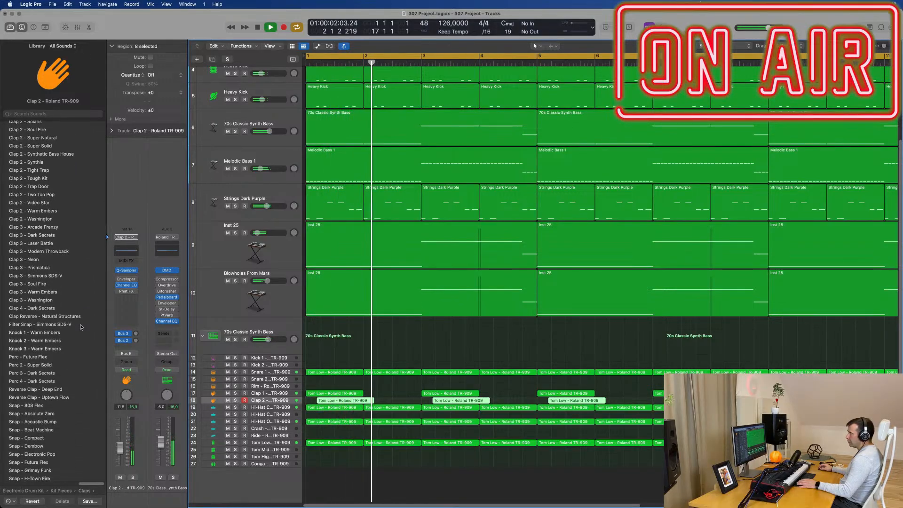
pyautogui.click(46, 365)
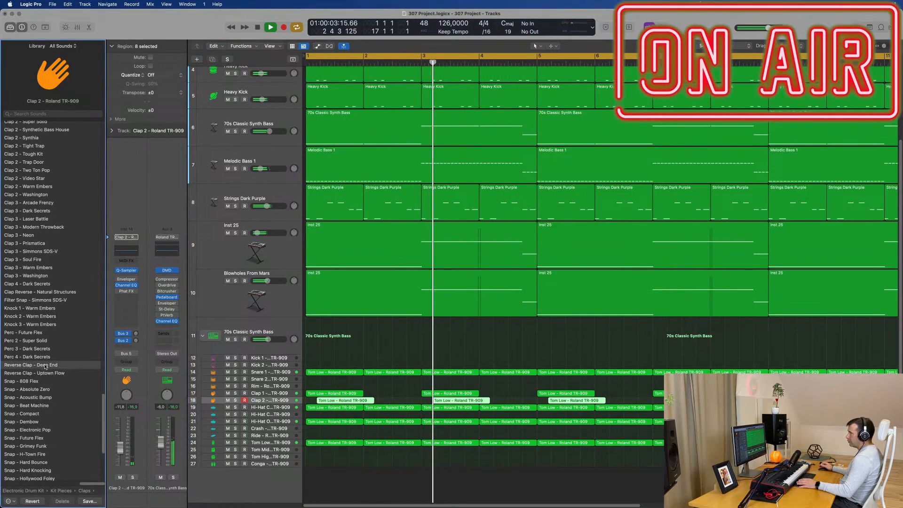
pyautogui.press('Return')
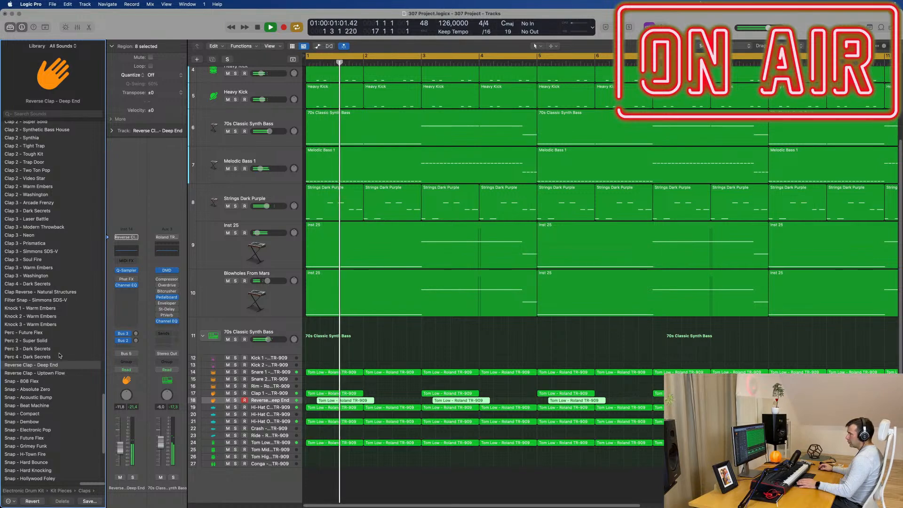
pyautogui.click(52, 373)
pyautogui.press('Return')
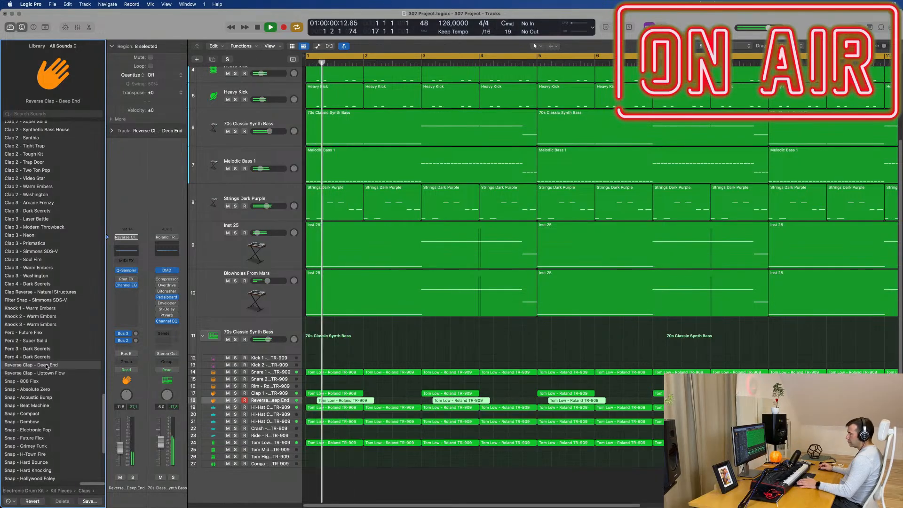
pyautogui.press('Return')
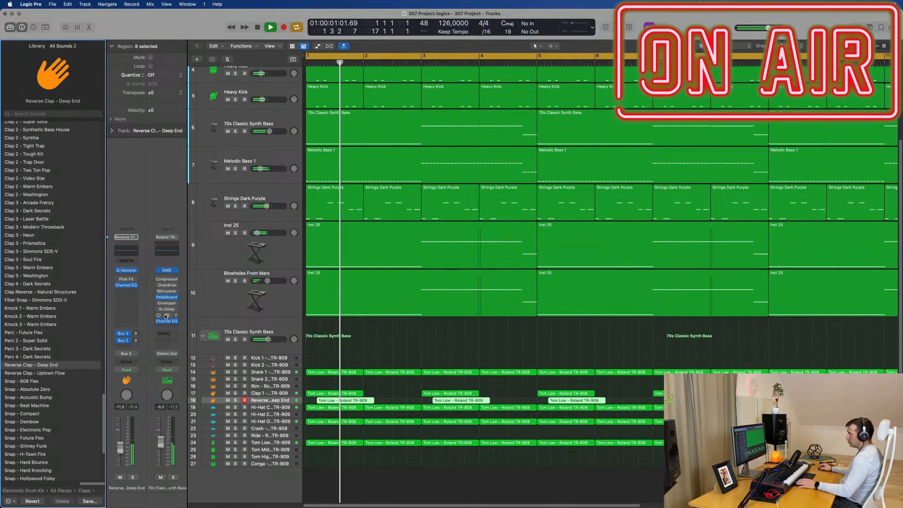
# Raise the reverse clap track's Bus 3 and Bus 2 sends, with Bus 2 at about -3.6 dB.
pyautogui.click(136, 334)
pyautogui.moveTo(136, 335)
pyautogui.mouseDown()
pyautogui.moveTo(144, 324)
pyautogui.moveTo(136, 343)
pyautogui.mouseUp()
pyautogui.press('Return')
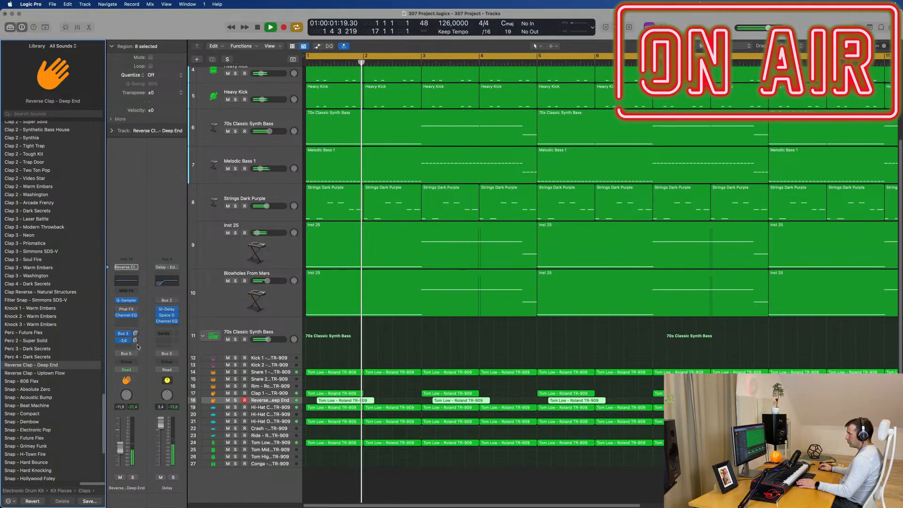
# Delete every second region, including those at bars 3, 7 and 11, from the Clap 1 and reverse clap tracks and replay.
pyautogui.hscroll(-3, 397, 348)
pyautogui.hscroll(-3, 396, 348)
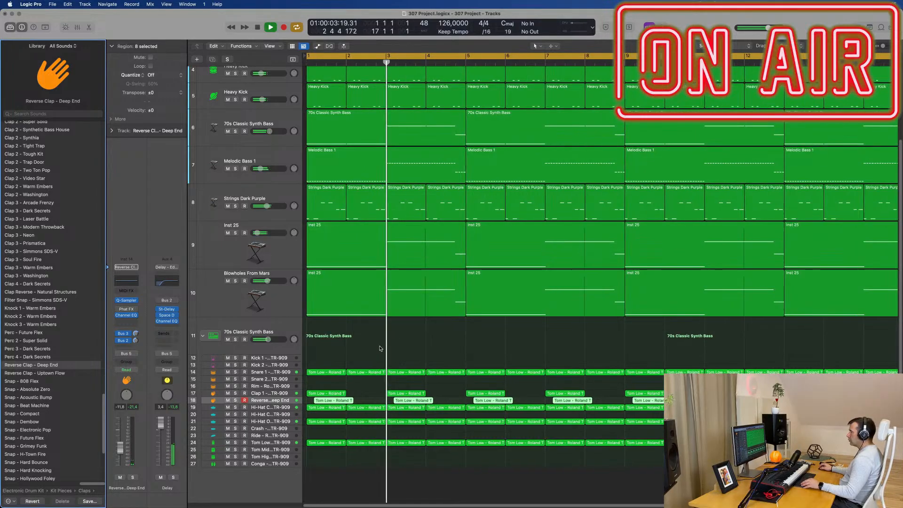
pyautogui.hscroll(-2, 378, 346)
pyautogui.press('space')
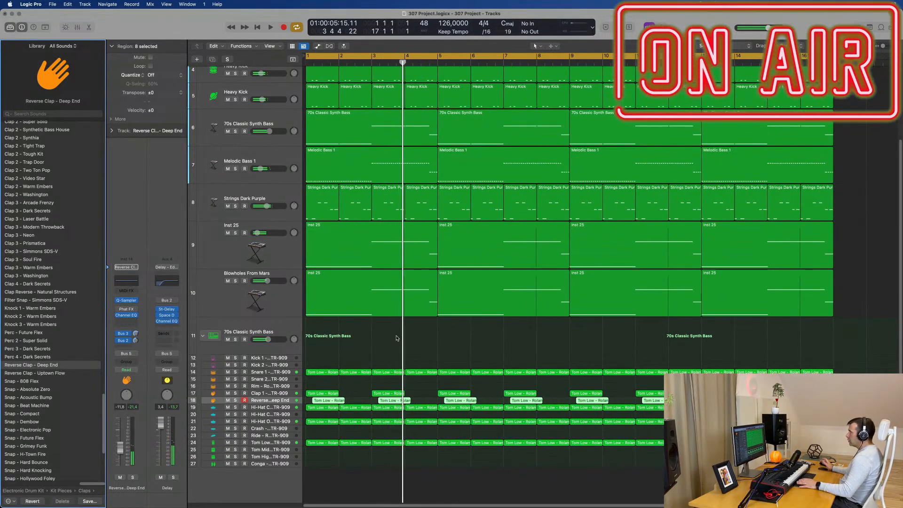
pyautogui.press('Return')
pyautogui.press('space')
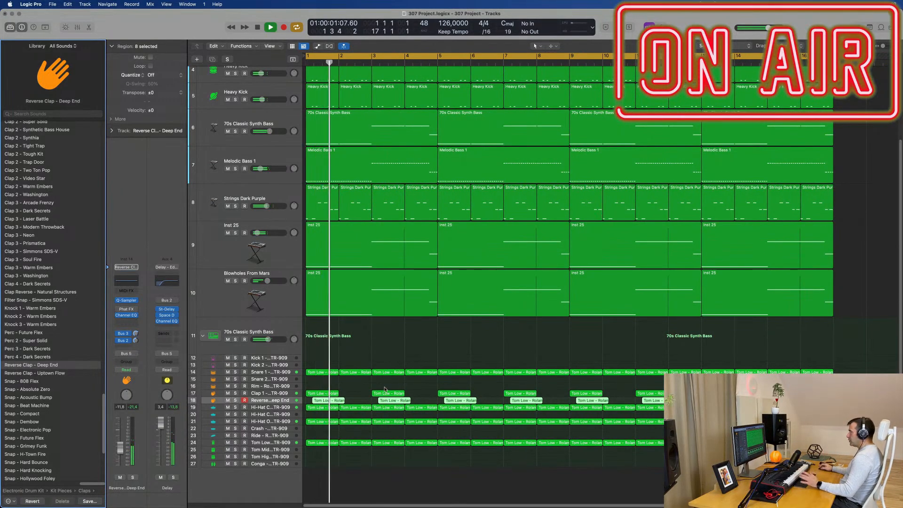
pyautogui.moveTo(389, 388); pyautogui.dragTo(392, 401)
pyautogui.press('Delete')
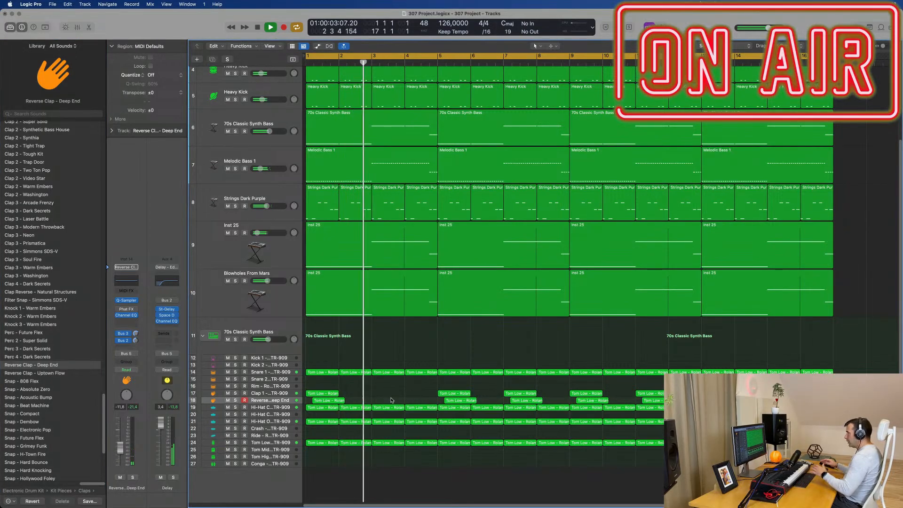
pyautogui.moveTo(503, 388); pyautogui.dragTo(508, 401)
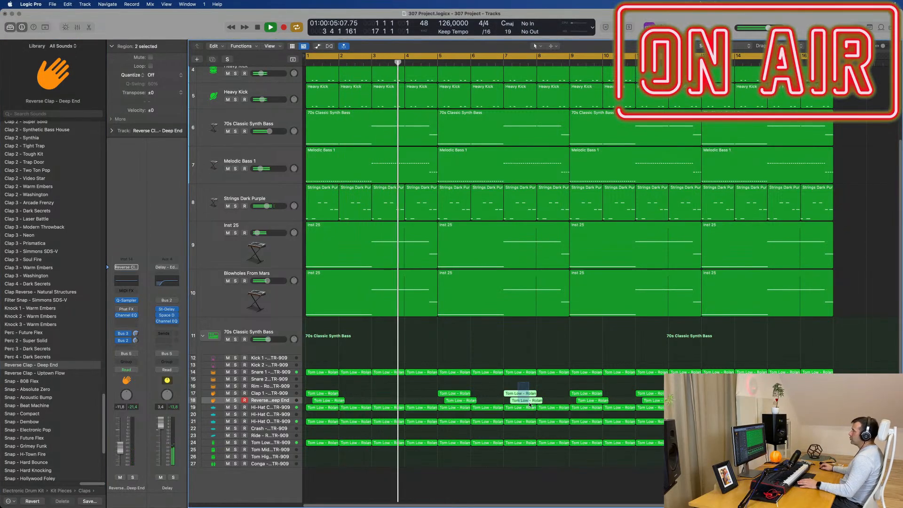
pyautogui.press('Delete')
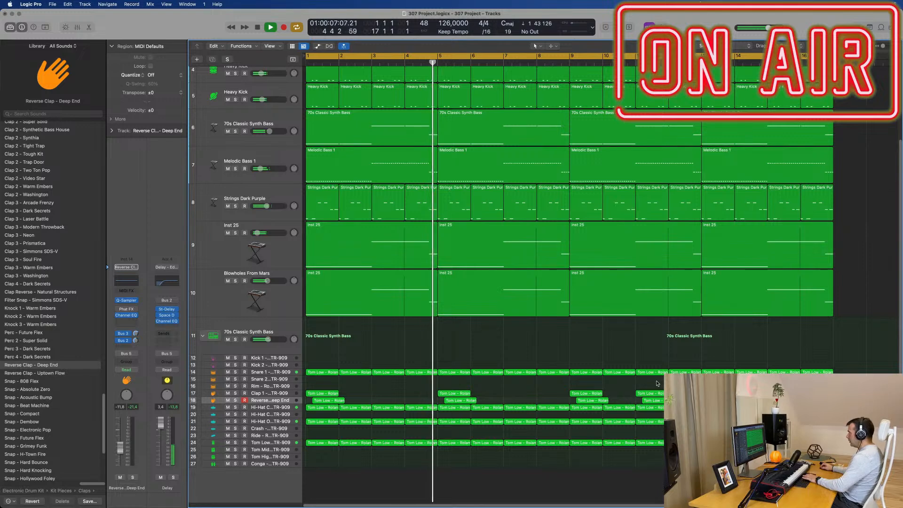
pyautogui.press('Delete')
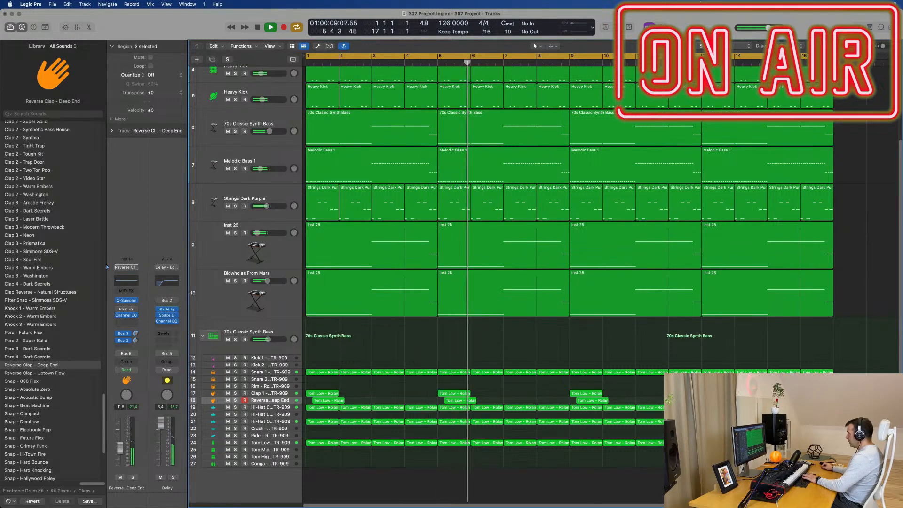
pyautogui.press('Return')
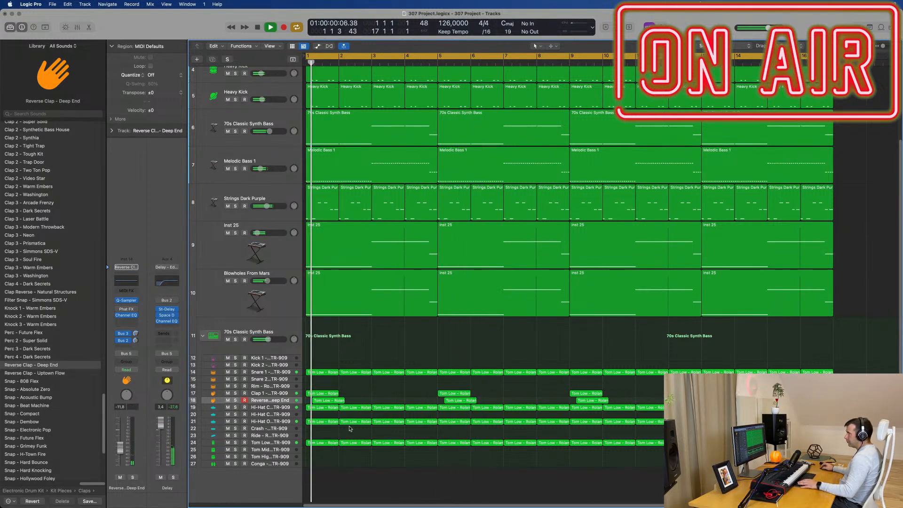
# Copy the first reverse clap region onto the Crash track at bar 2 and replay from the start.
pyautogui.click(327, 399)
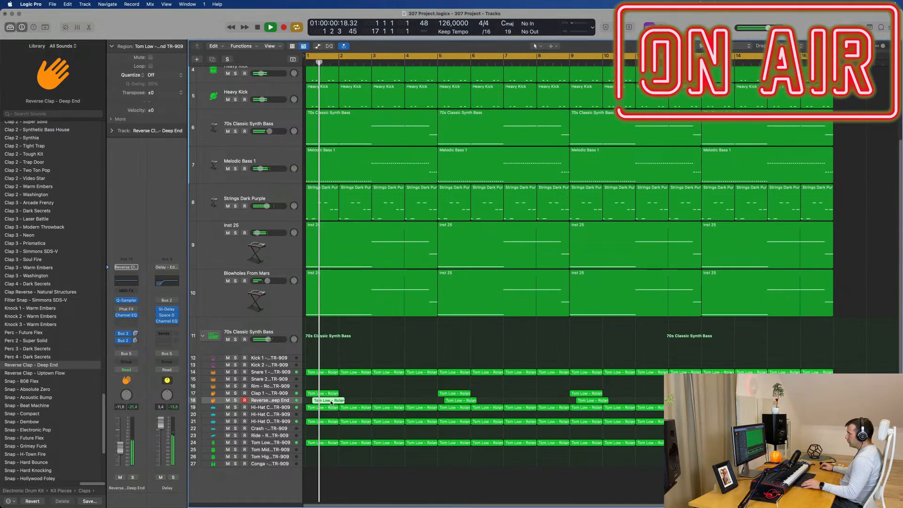
pyautogui.moveTo(327, 399); pyautogui.dragTo(354, 429)
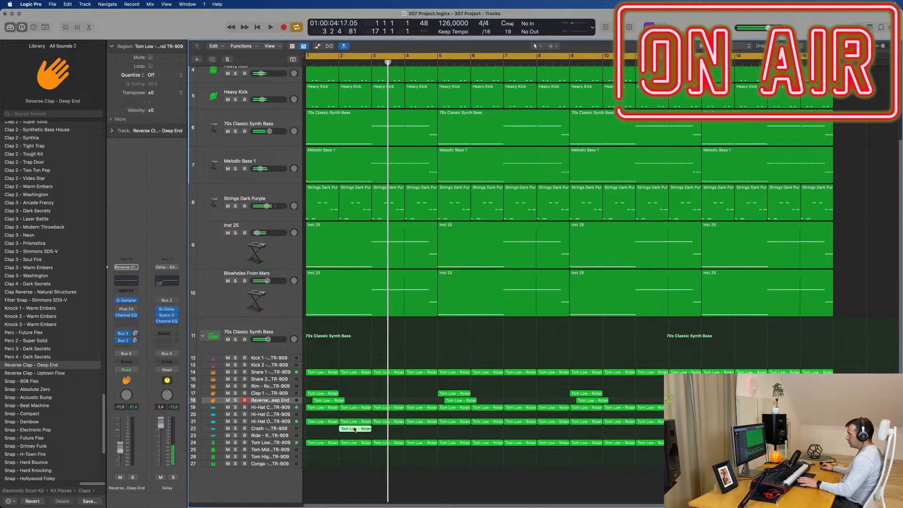
pyautogui.press('Return')
# Raise the Crash track's volume to -10.0 dB during playback.
pyautogui.click(291, 429)
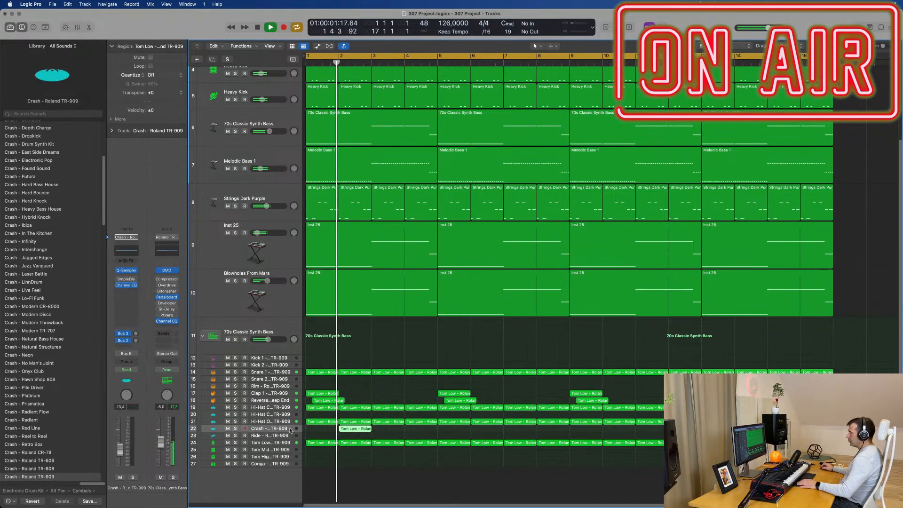
pyautogui.press('Return')
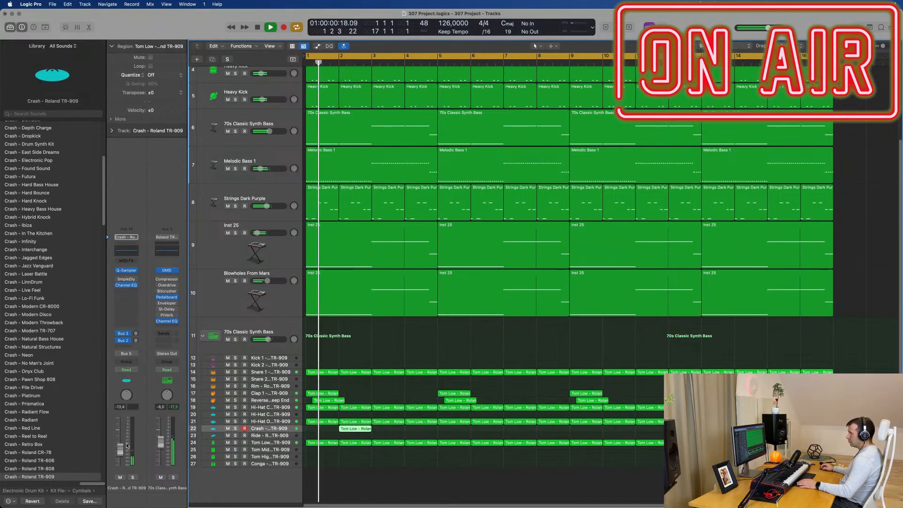
pyautogui.moveTo(121, 449); pyautogui.dragTo(121, 445)
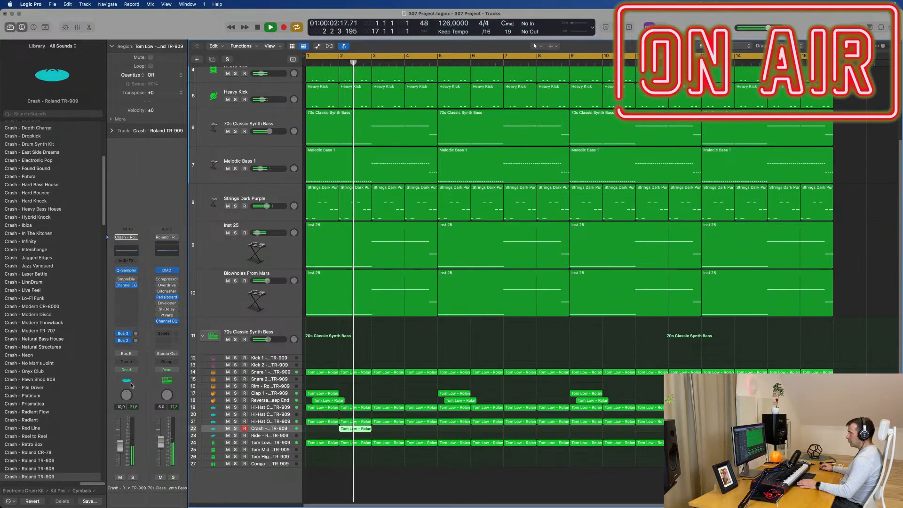
# Add a Bus 4 send to the Crash track, raise it to about -4.5 dB and replay.
pyautogui.press('Return')
pyautogui.click(125, 347)
pyautogui.moveTo(126, 358)
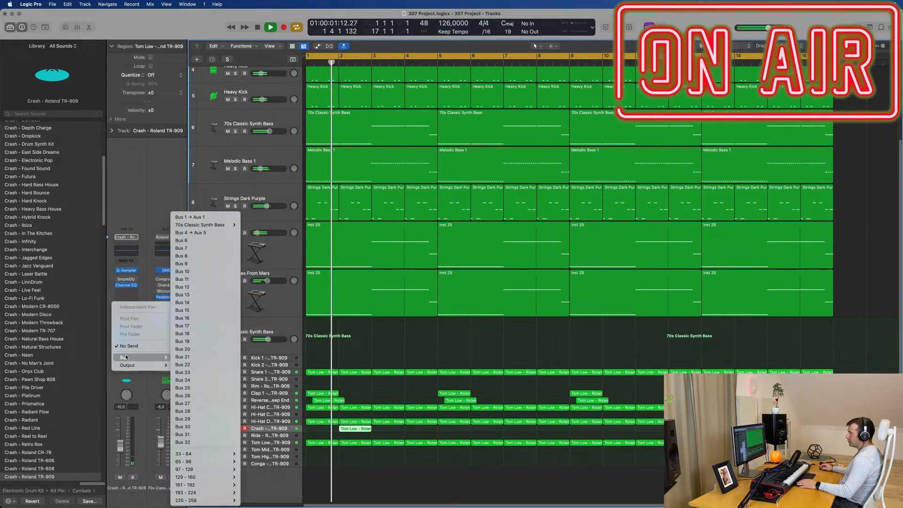
pyautogui.click(191, 232)
pyautogui.press('Return')
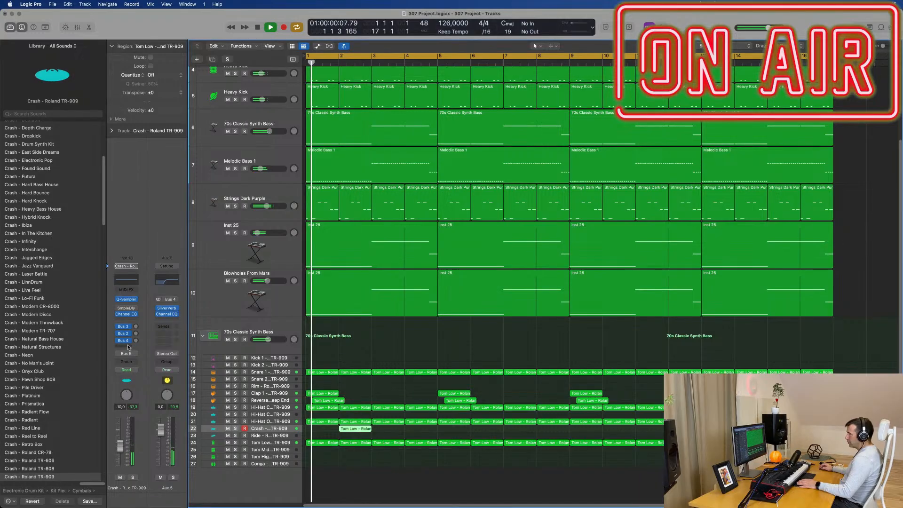
pyautogui.moveTo(136, 341); pyautogui.dragTo(137, 342)
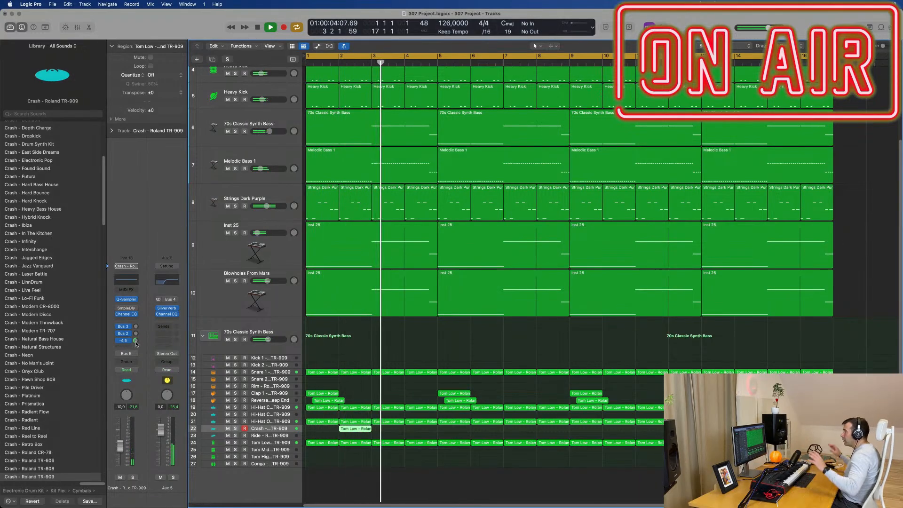
pyautogui.press('space')
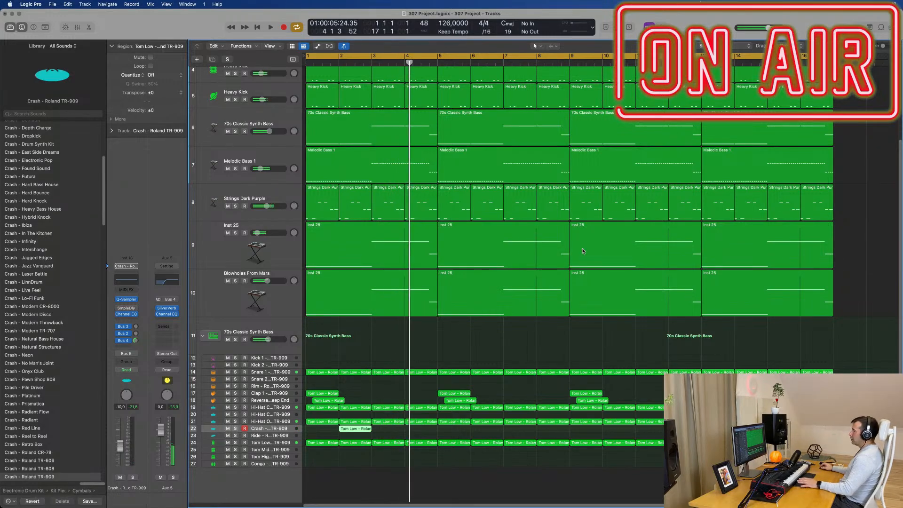
# Copy the crash region from bar 2 to bar 6, and copy that pair eight bars later while the track plays.
pyautogui.press('space')
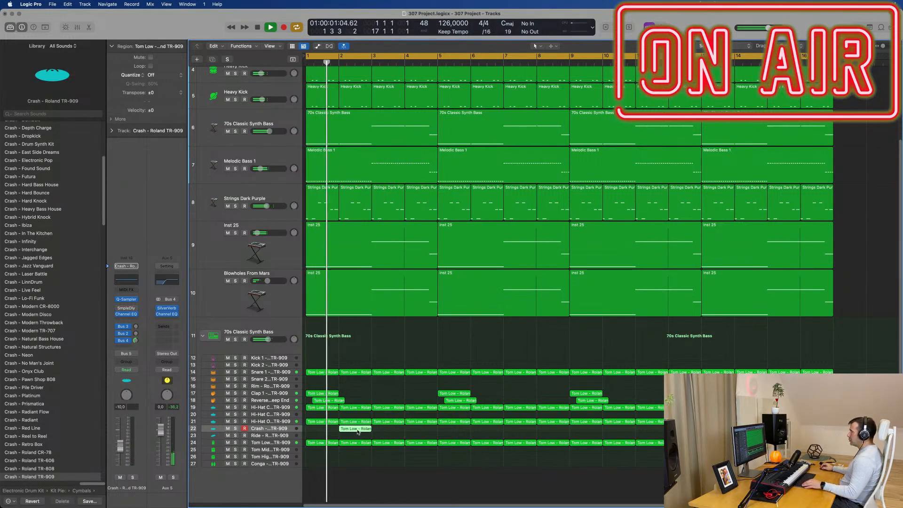
pyautogui.moveTo(356, 430); pyautogui.dragTo(487, 431)
pyautogui.keyDown('shift'); pyautogui.click(354, 429); pyautogui.keyUp('shift')
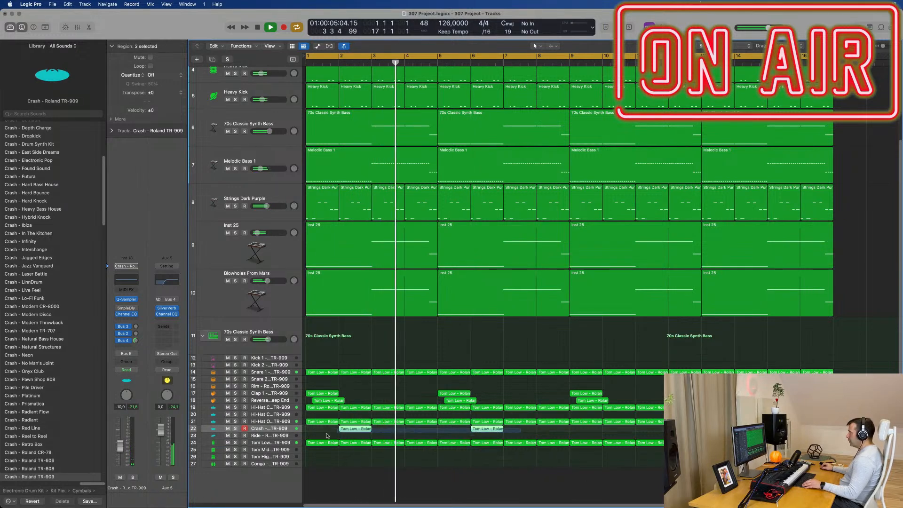
pyautogui.moveTo(366, 430); pyautogui.dragTo(498, 431)
pyautogui.hscroll(-1, 522, 416)
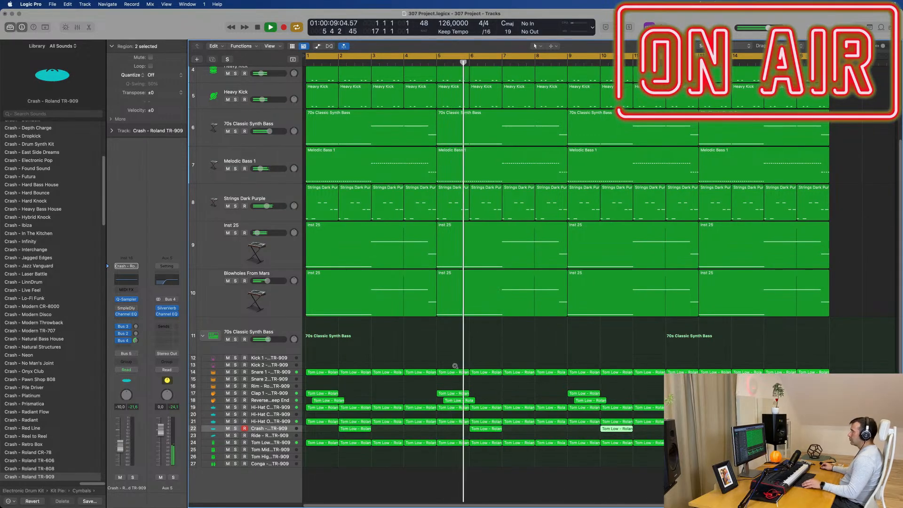
pyautogui.click(355, 341)
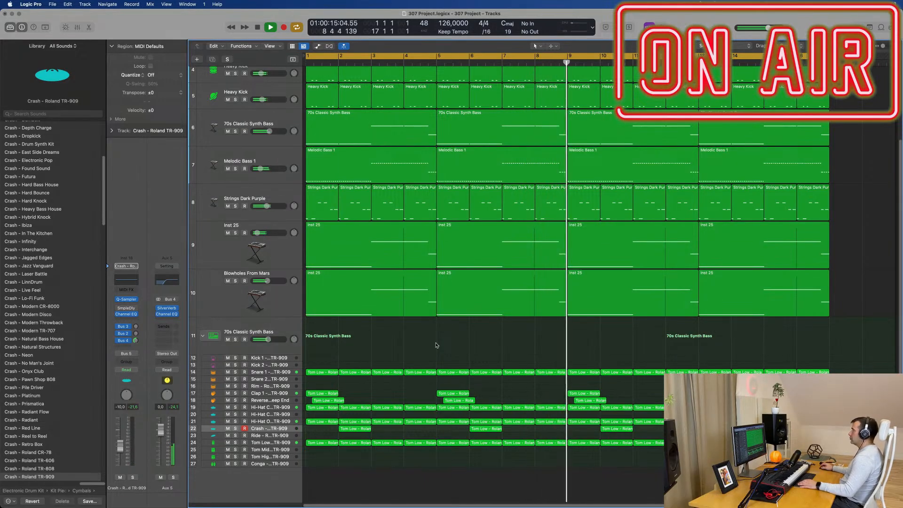
# Create a duplicate of the Blowholes From Mars track and replace its Alchemy instrument with Retro Synth.
pyautogui.scroll(5, 437, 346)
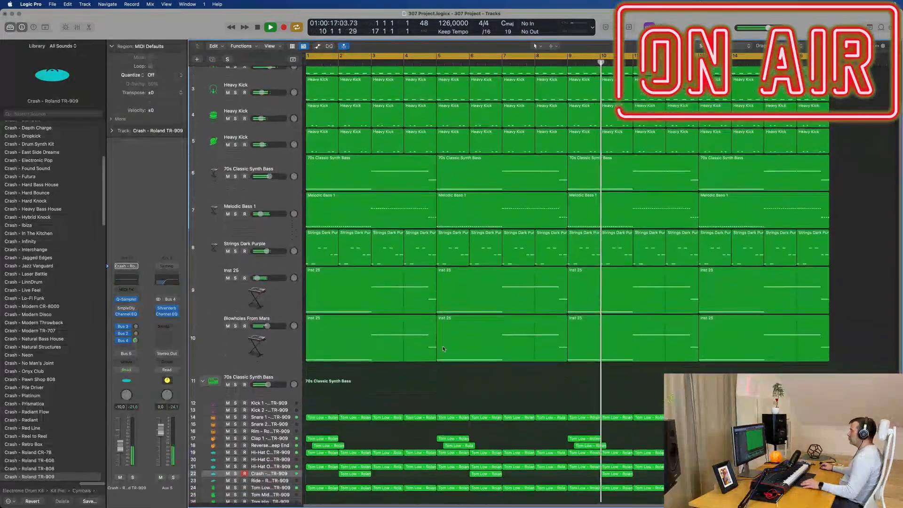
pyautogui.scroll(-1, 443, 348)
pyautogui.scroll(2, 443, 349)
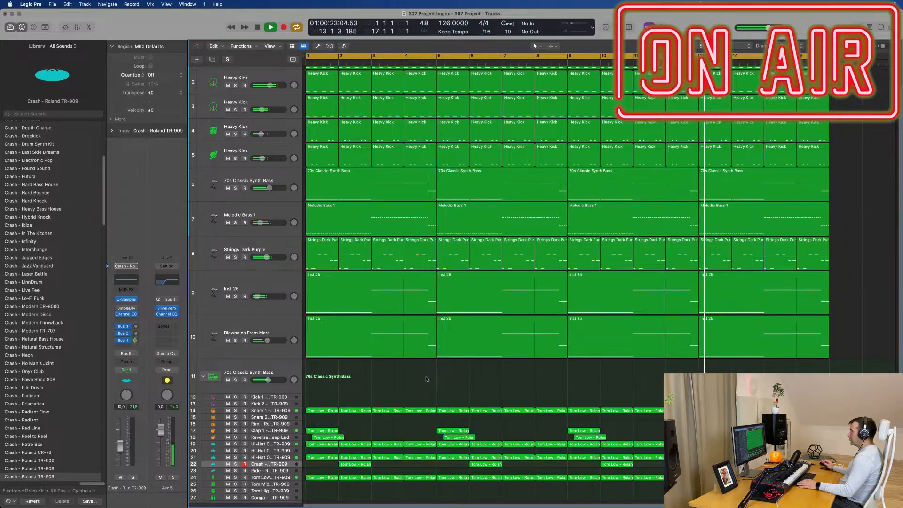
pyautogui.click(277, 356)
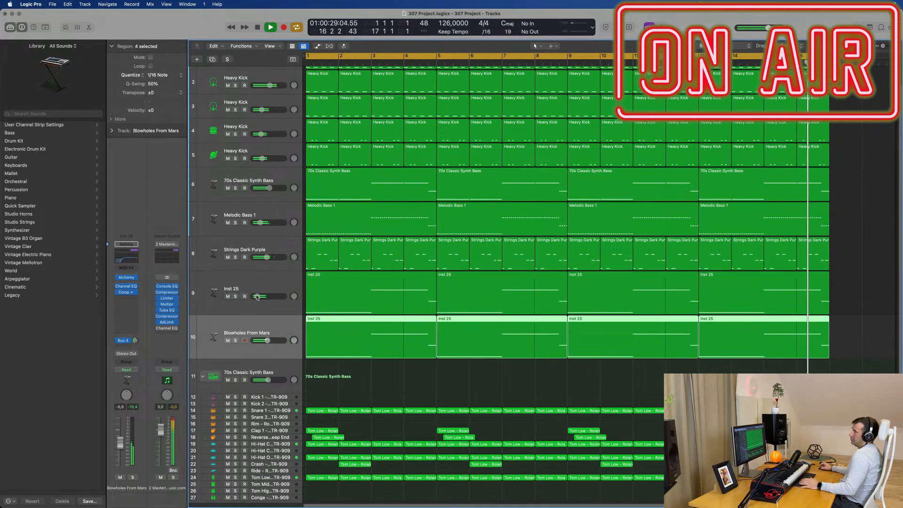
pyautogui.click(213, 59)
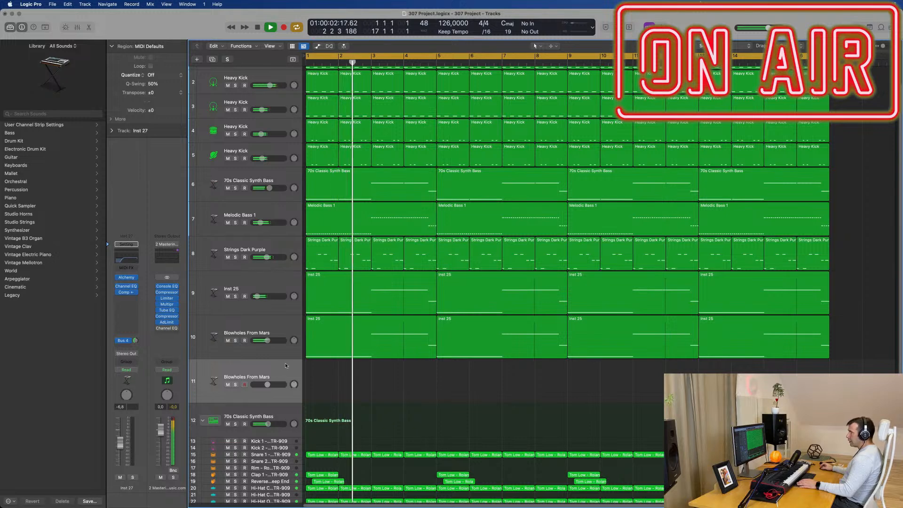
pyautogui.click(135, 279)
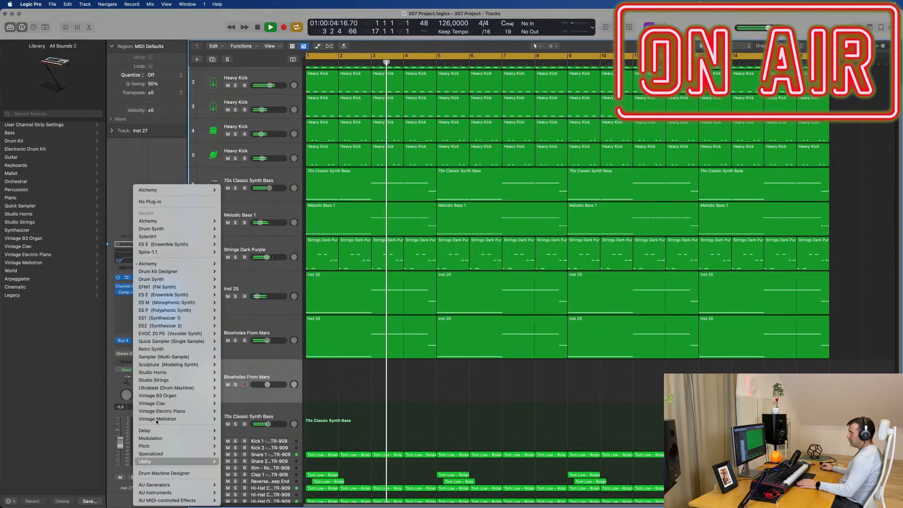
pyautogui.click(230, 350)
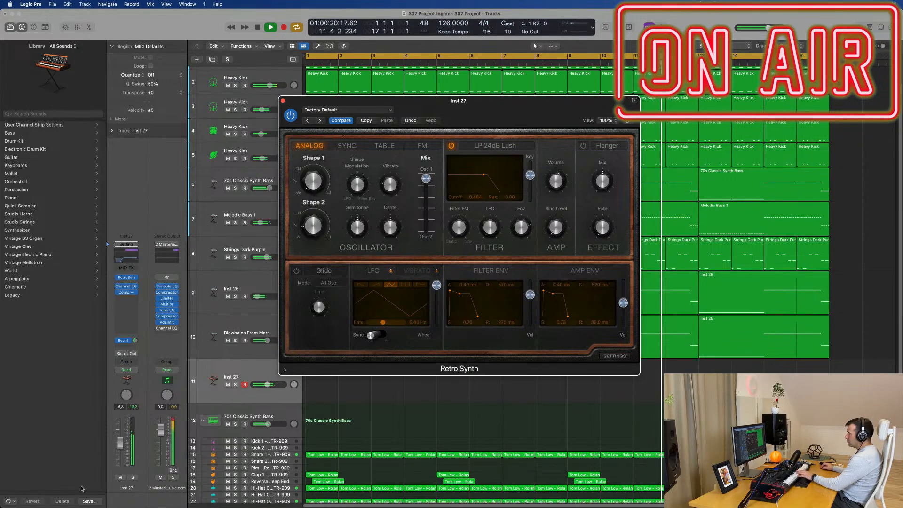
# Lower the Retro Synth track's volume to -17.0 dB and set its filter cutoff to about 0.344 with resonance 0.17.
pyautogui.moveTo(120, 452); pyautogui.dragTo(125, 455)
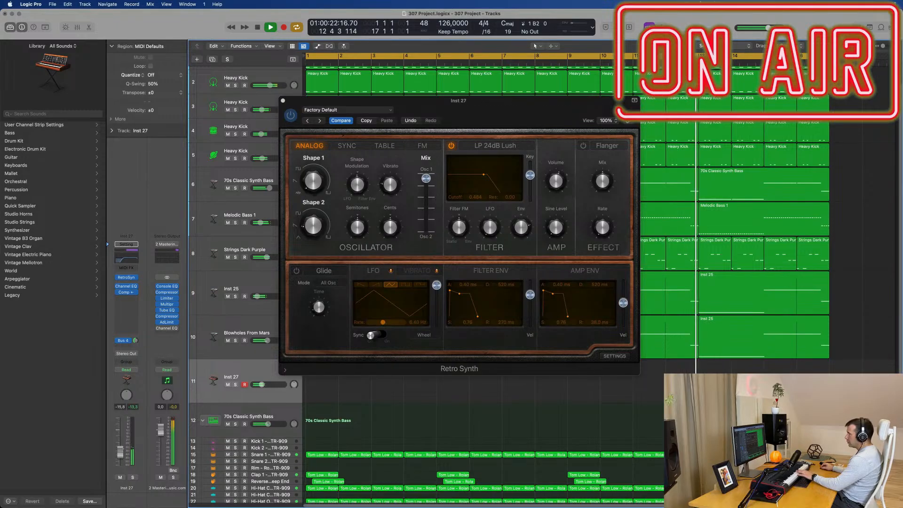
pyautogui.click(136, 340)
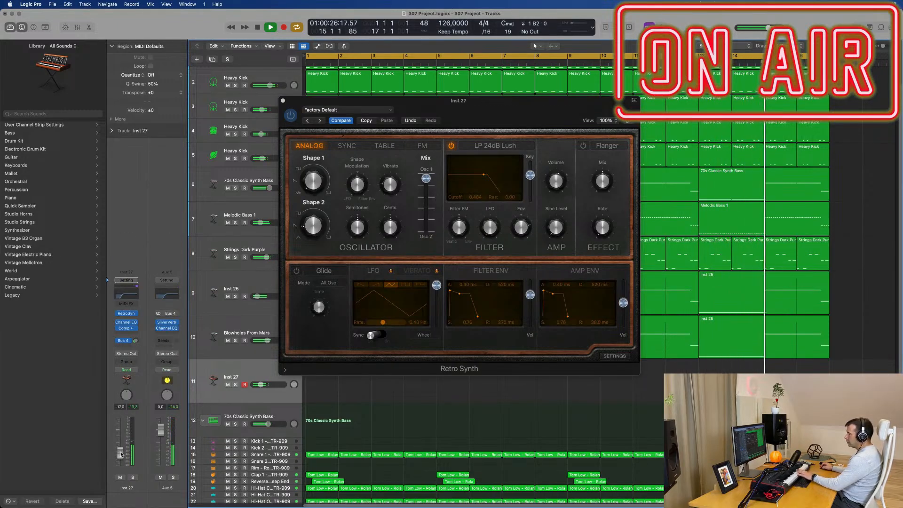
pyautogui.moveTo(487, 172); pyautogui.dragTo(481, 169)
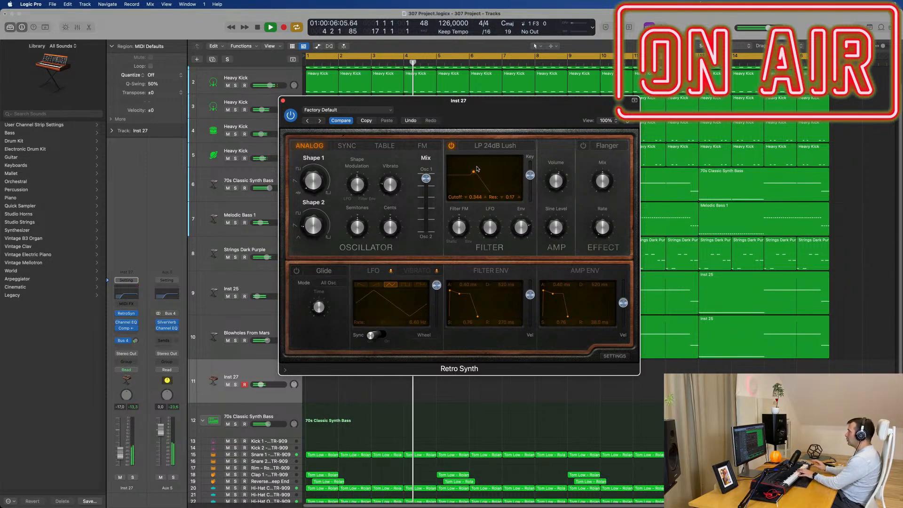
# Record a three-bar repeated-note part on the Retro Synth track and move its region to bar 1.
pyautogui.moveTo(500, 105); pyautogui.dragTo(656, 102)
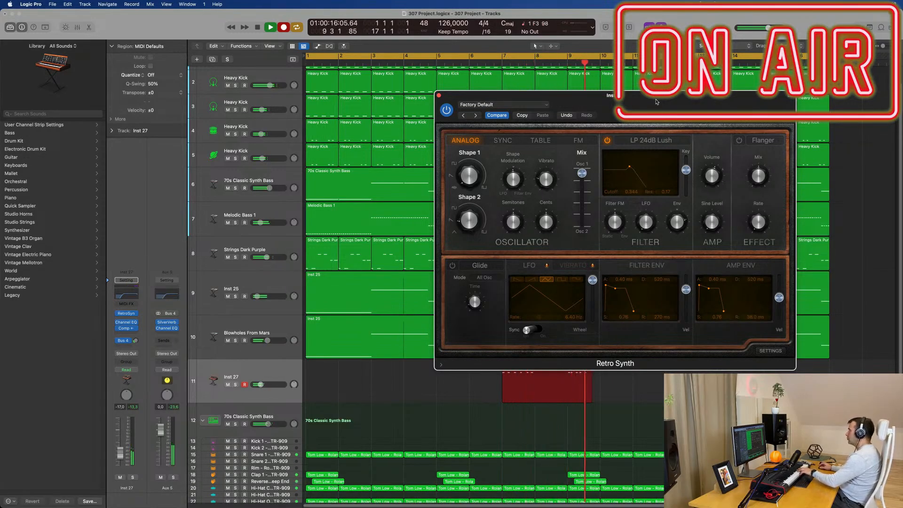
pyautogui.press('space')
pyautogui.moveTo(656, 102); pyautogui.dragTo(886, 99)
pyautogui.moveTo(527, 364); pyautogui.dragTo(324, 373)
# Quantize all notes of the recorded Inst 27 region to 1/16 notes, replay it and close the Retro Synth window.
pyautogui.doubleClick(337, 365)
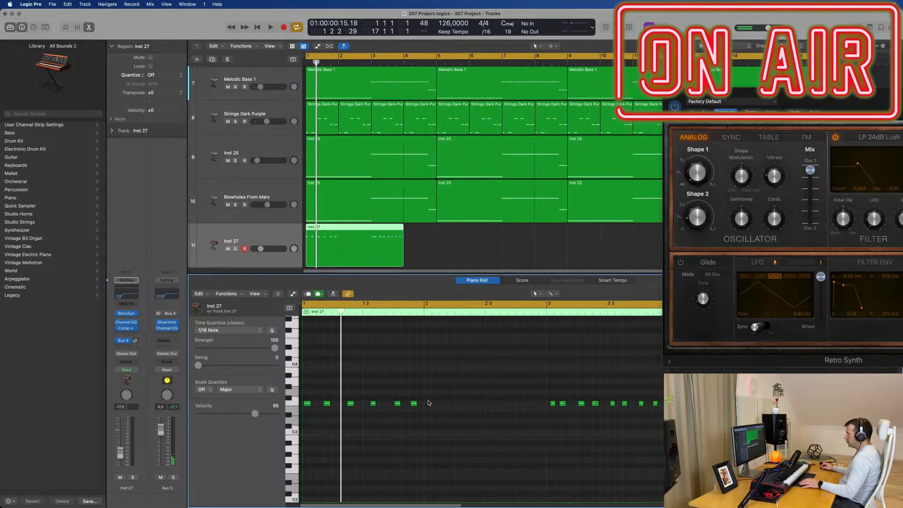
pyautogui.press('space')
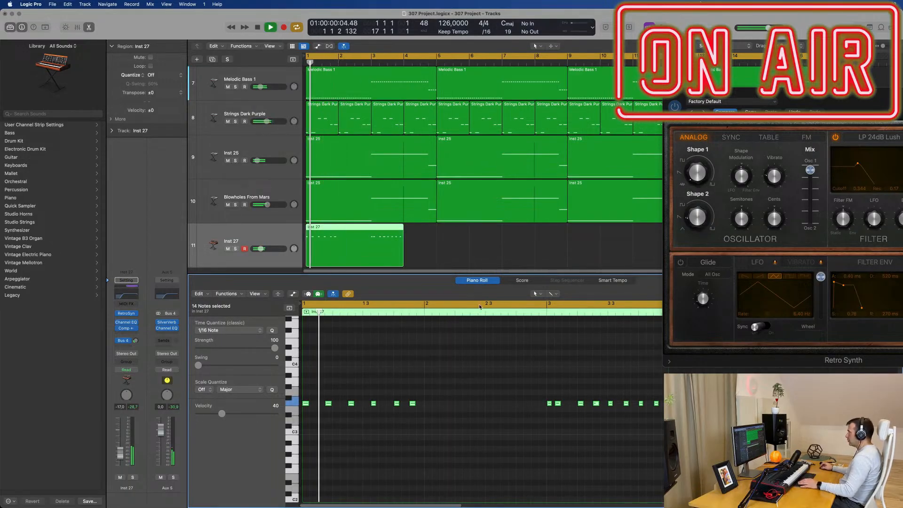
pyautogui.moveTo(667, 92); pyautogui.dragTo(348, 92)
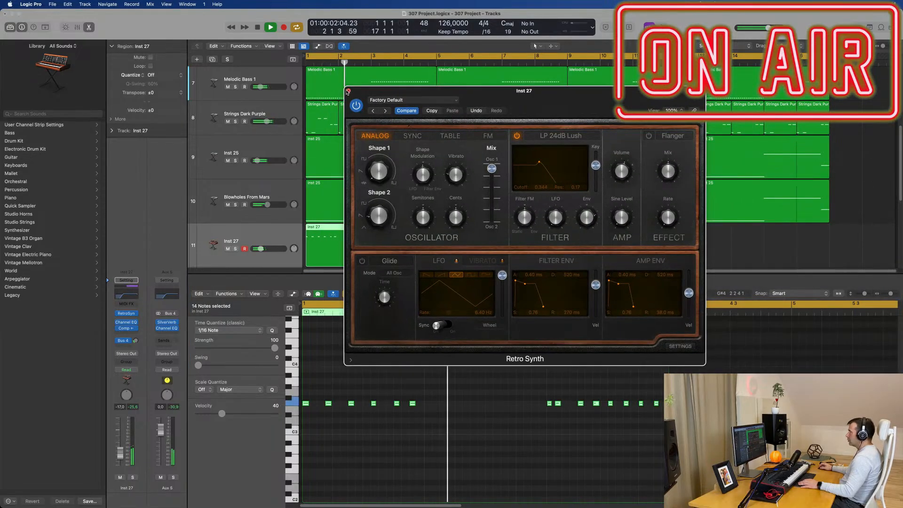
pyautogui.click(348, 91)
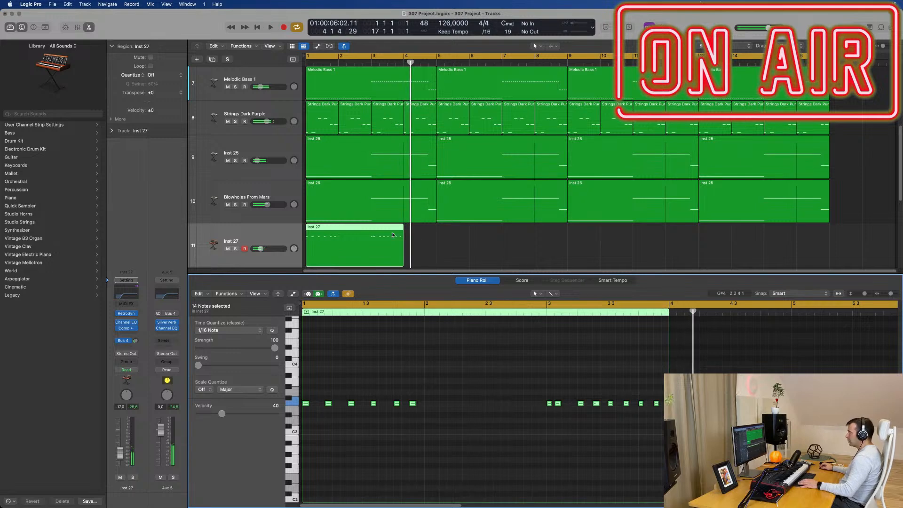
# Shorten the Inst 27 region to two bars and move it to start at bar 3.
pyautogui.press('space')
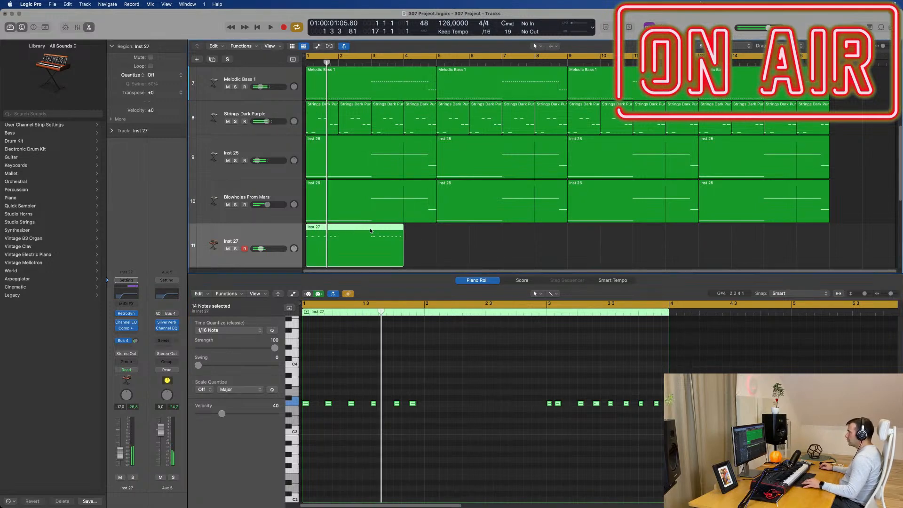
pyautogui.press('space')
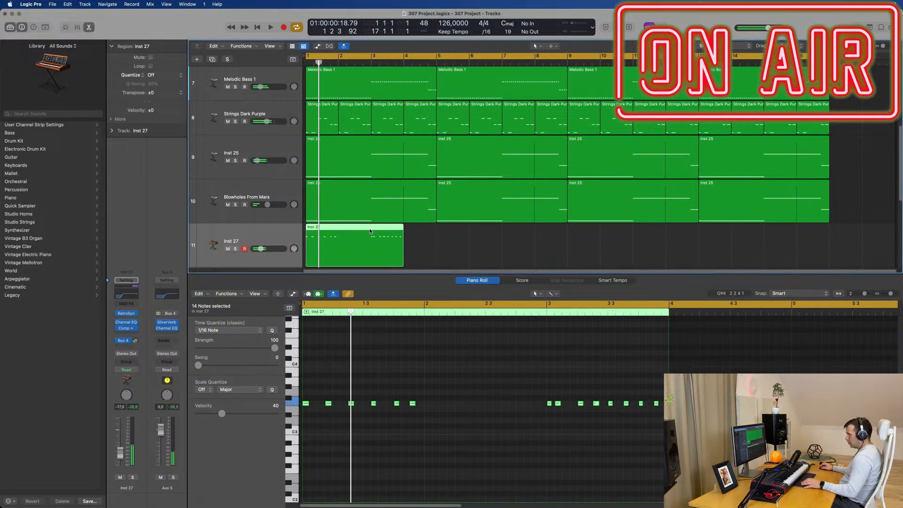
pyautogui.press('x')
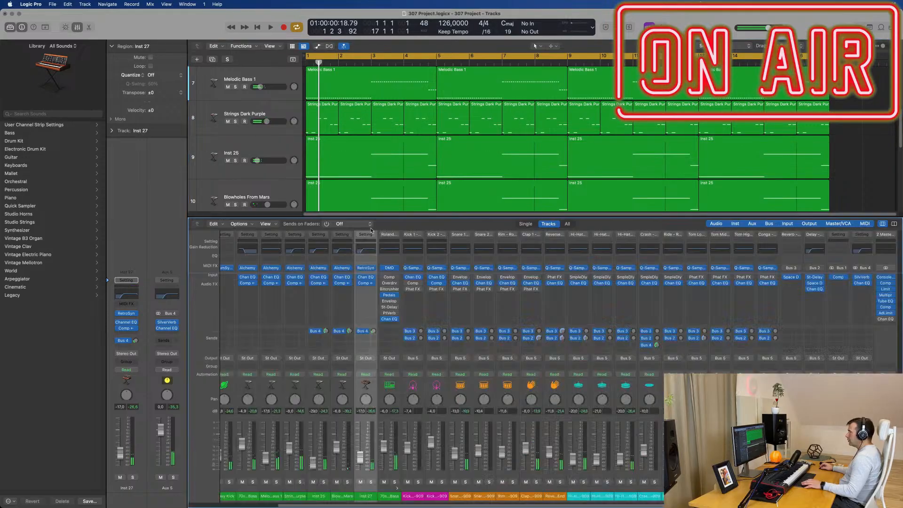
pyautogui.press('x')
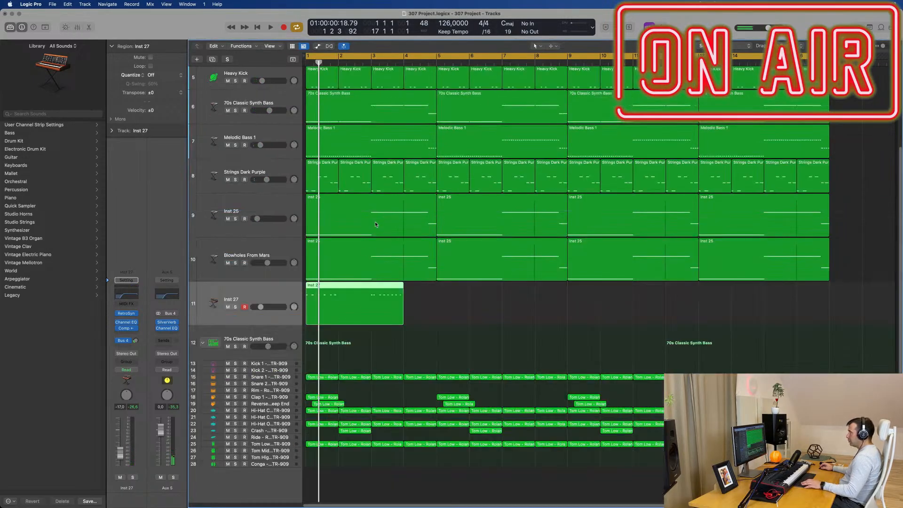
pyautogui.moveTo(403, 322); pyautogui.dragTo(370, 322)
pyautogui.press('space')
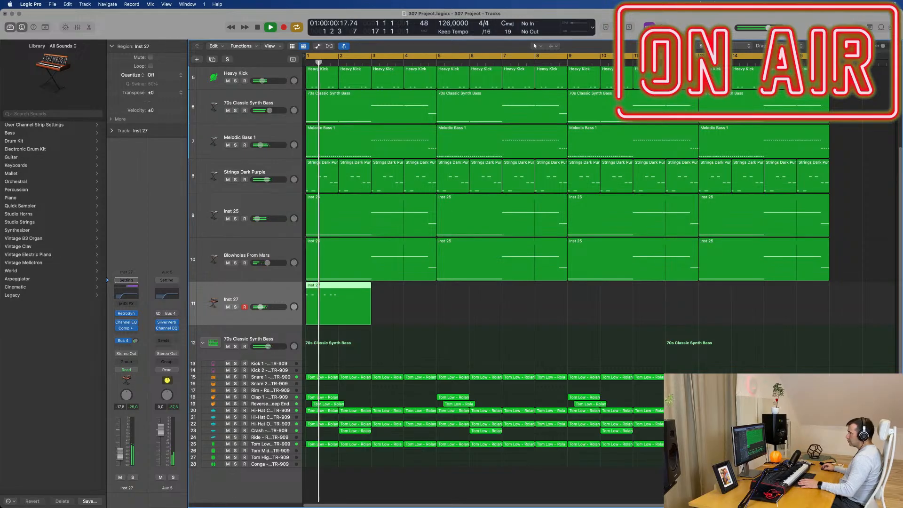
pyautogui.press('space')
pyautogui.moveTo(356, 289); pyautogui.dragTo(417, 291)
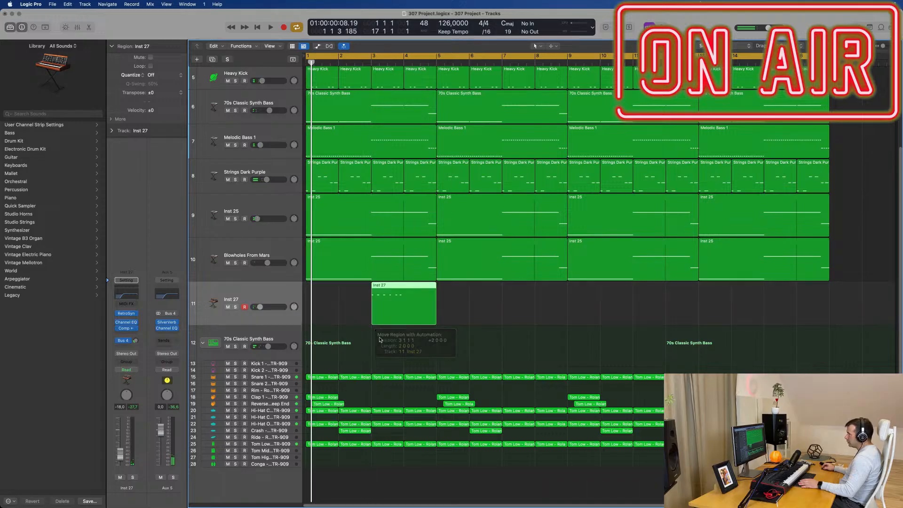
# Play back the arrangement and set the Inst 27 track's volume to -17.4 dB.
pyautogui.press('space')
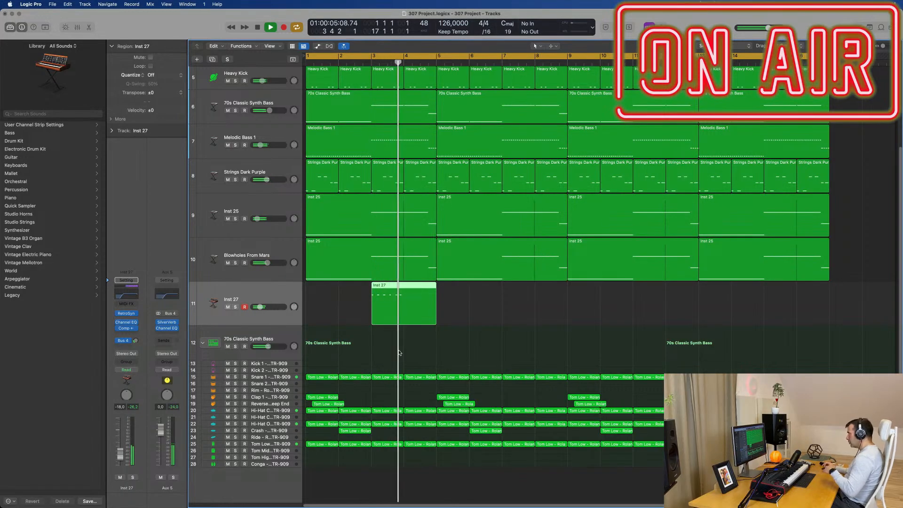
pyautogui.press('space')
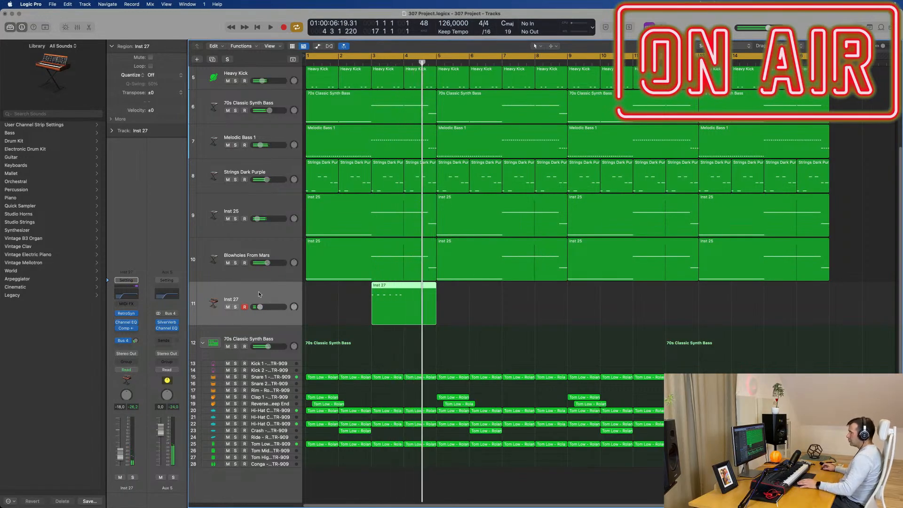
pyautogui.press('space')
pyautogui.moveTo(123, 453); pyautogui.dragTo(122, 451)
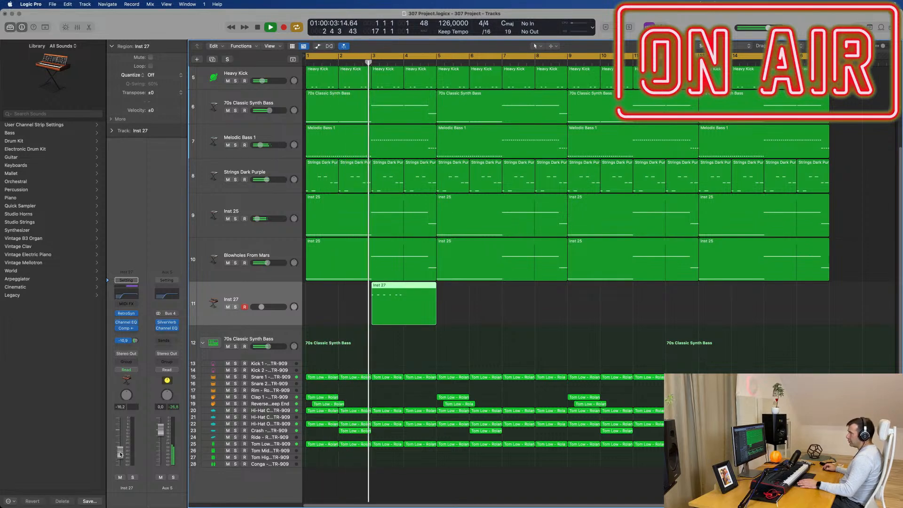
pyautogui.moveTo(120, 452); pyautogui.dragTo(121, 458)
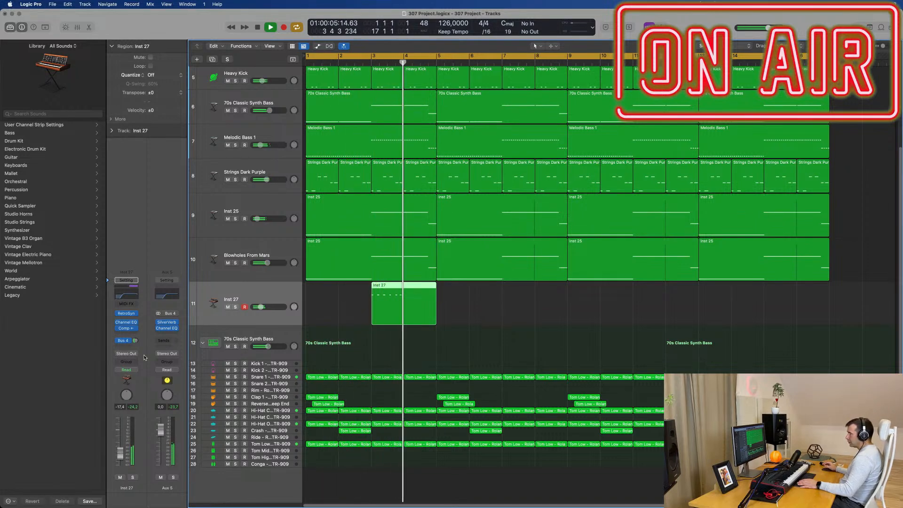
pyautogui.press('space')
# Copy the Compressor from the Inst 27 channel to the Aux 5 reverb channel and replay from the start.
pyautogui.press('space')
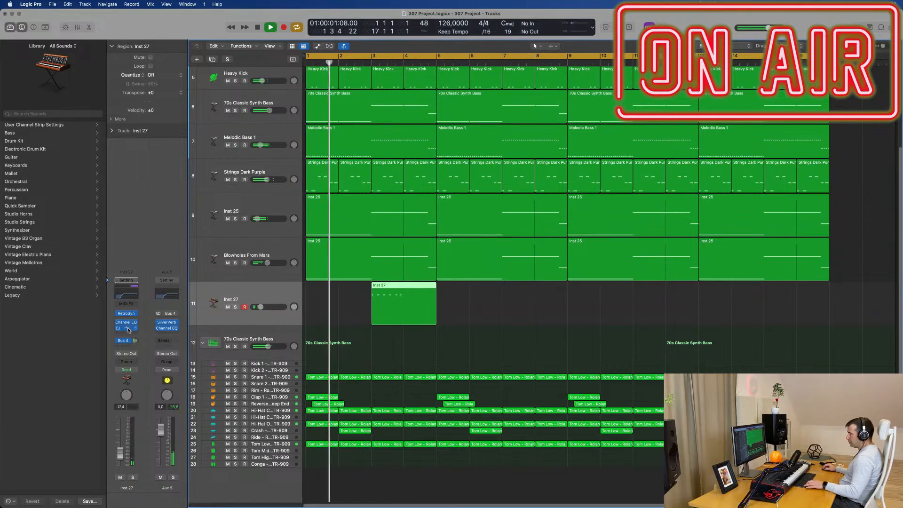
pyautogui.moveTo(128, 328); pyautogui.dragTo(169, 331)
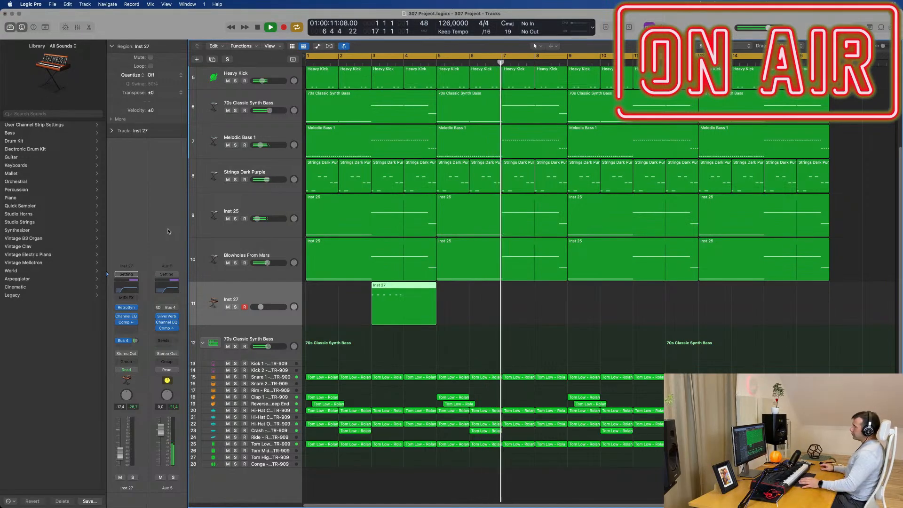
pyautogui.press('Return')
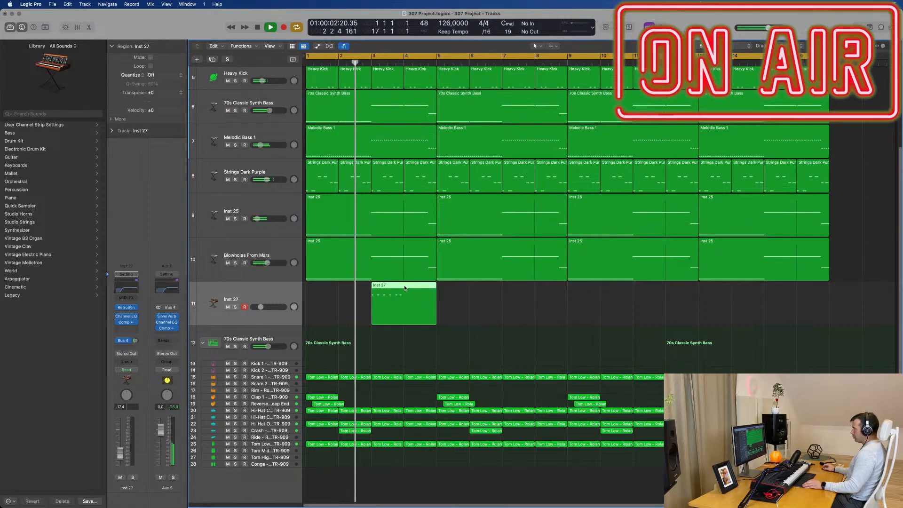
# Copy the two-bar Inst 27 region to bars 7, 11 and 15, and mute the Strings Dark Purple track.
pyautogui.moveTo(404, 288); pyautogui.dragTo(797, 291)
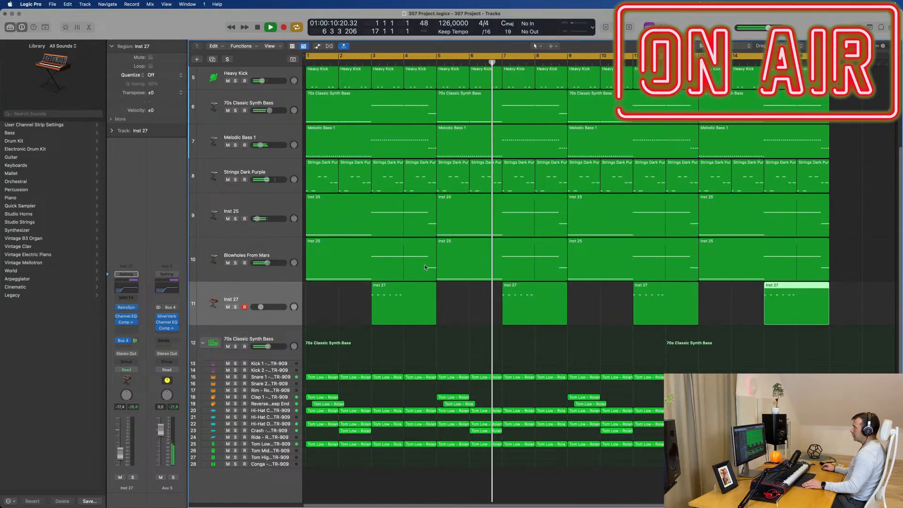
pyautogui.click(228, 179)
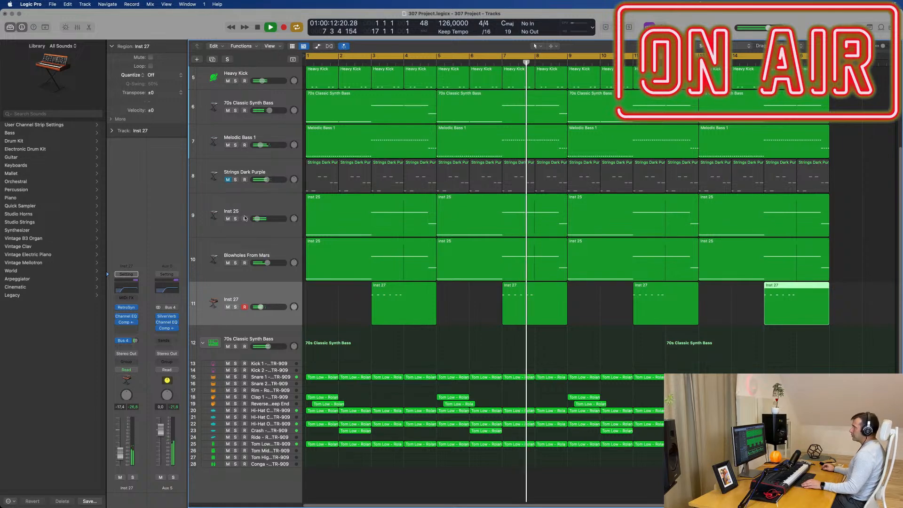
pyautogui.scroll(1, 335, 262)
pyautogui.press('super+Up')
pyautogui.press('super+Up')
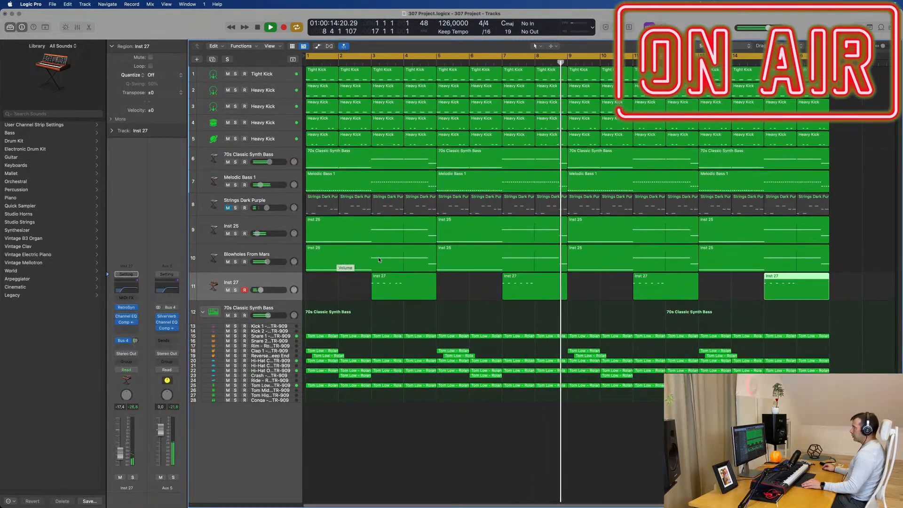
pyautogui.click(353, 290)
pyautogui.press('space')
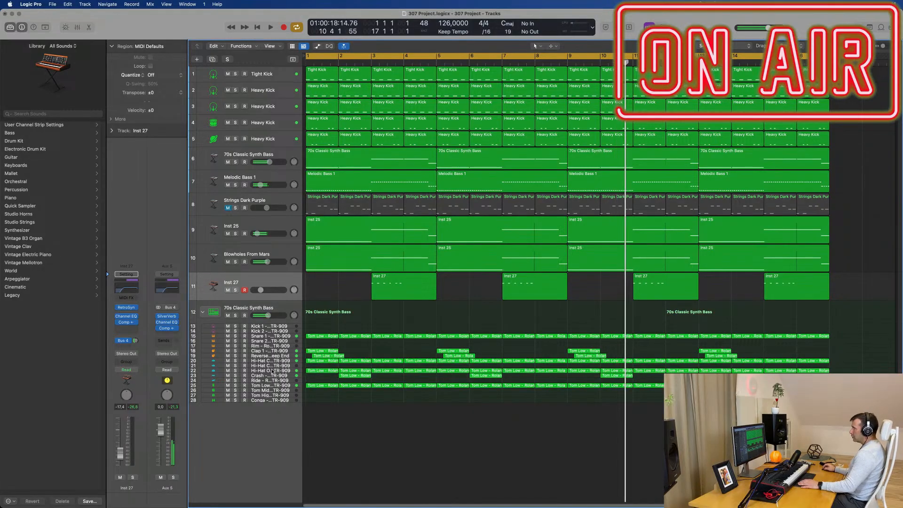
# Lower the Crash - Roland TR-909 track's volume to -17.0 dB while playing from the start.
pyautogui.press('Return')
pyautogui.press('space')
pyautogui.click(233, 374)
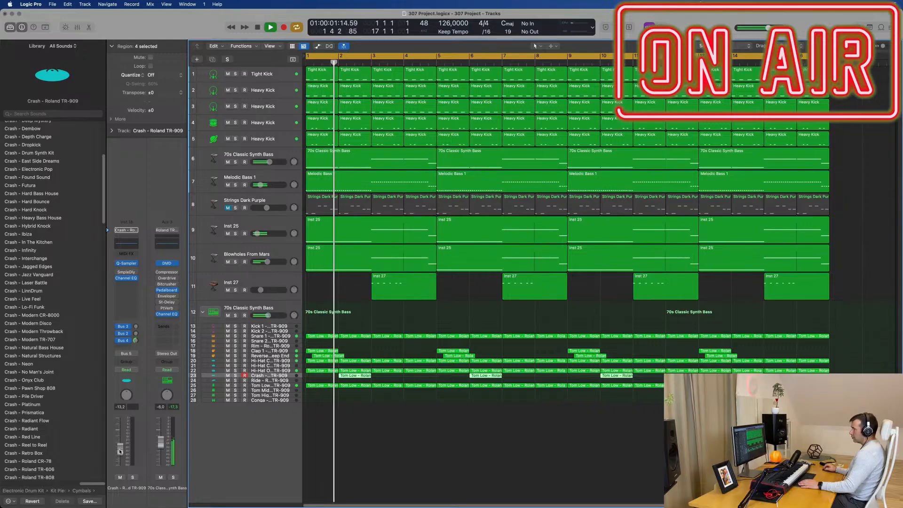
pyautogui.moveTo(122, 455); pyautogui.dragTo(122, 458)
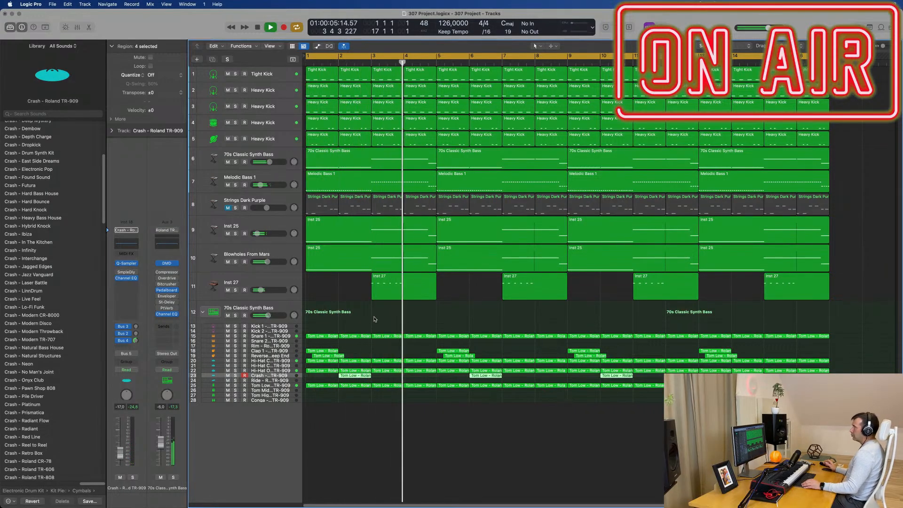
pyautogui.scroll(1, 447, 293)
pyautogui.scroll(-1, 454, 288)
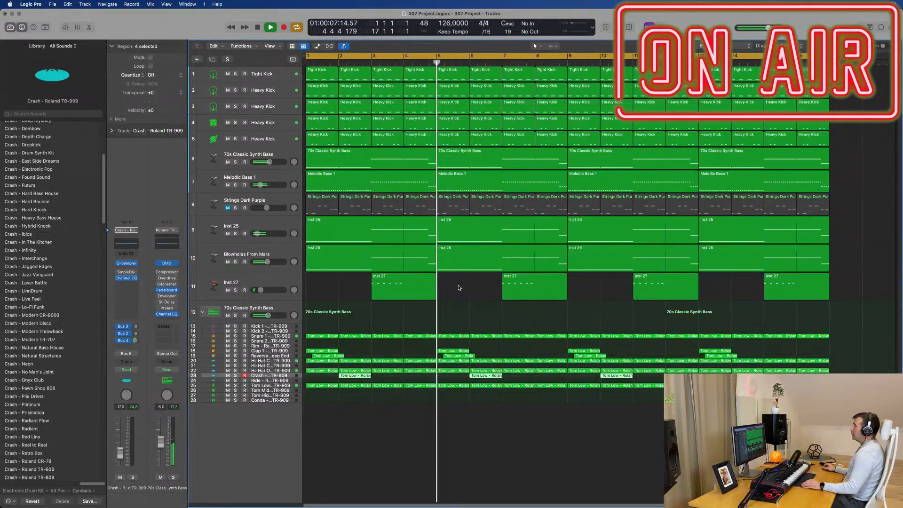
# Delete the crash region at bar 6 on the Crash - Roland TR-909 track.
pyautogui.click(459, 288)
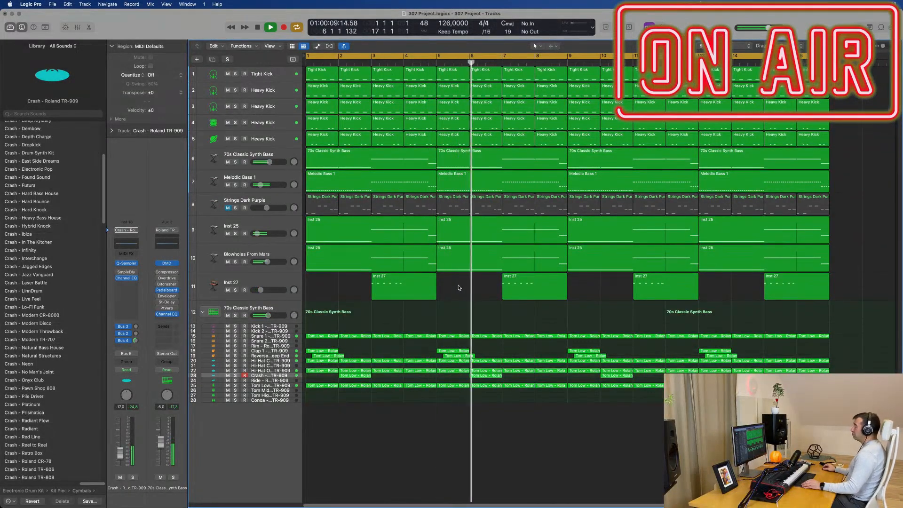
pyautogui.press('Return')
pyautogui.click(485, 376)
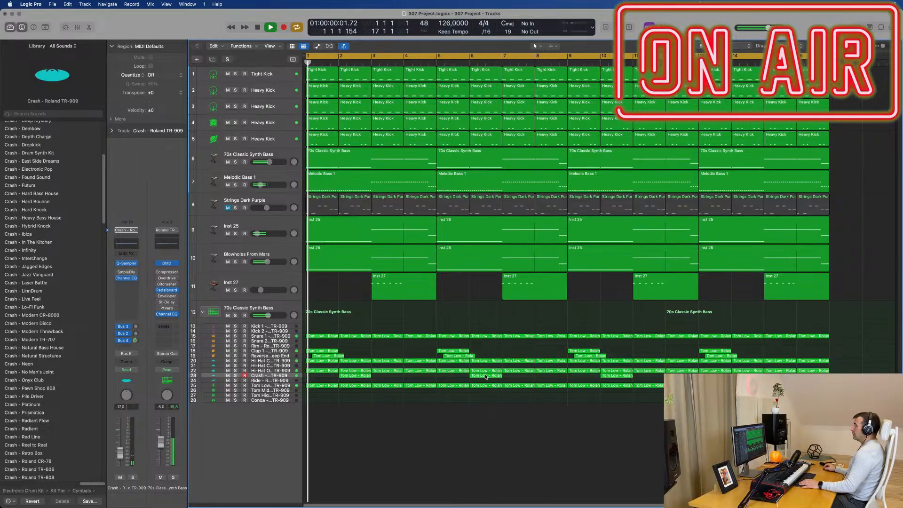
pyautogui.click(529, 376)
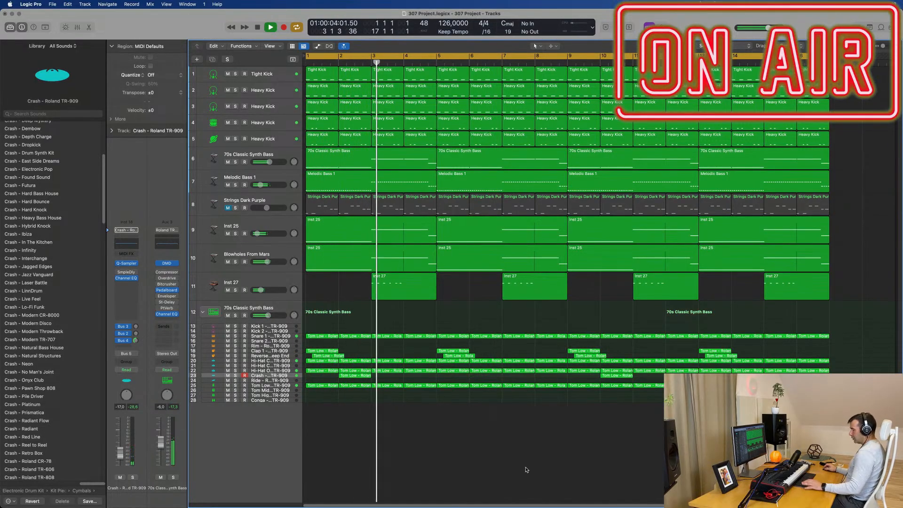
# Name and color all regions in the arrangement by their tracks.
pyautogui.press('super+a')
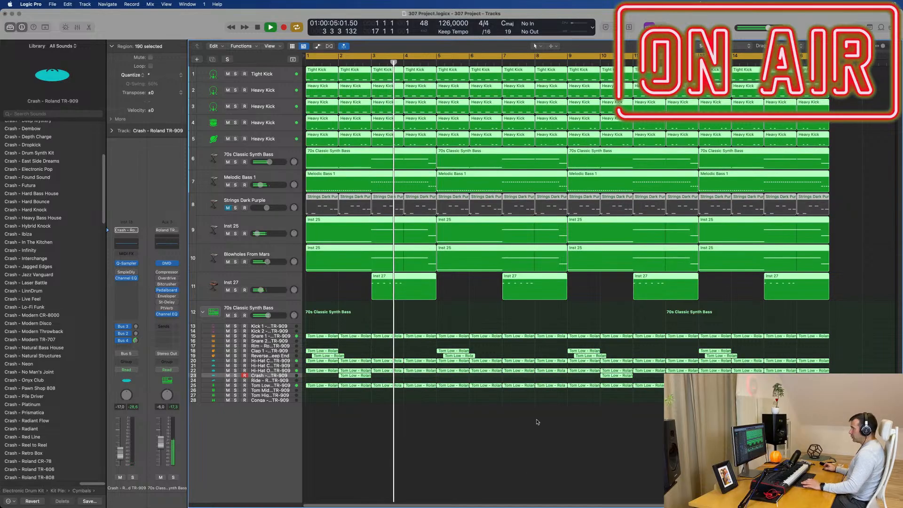
pyautogui.rightClick(487, 330)
pyautogui.click(494, 334)
pyautogui.rightClick(488, 330)
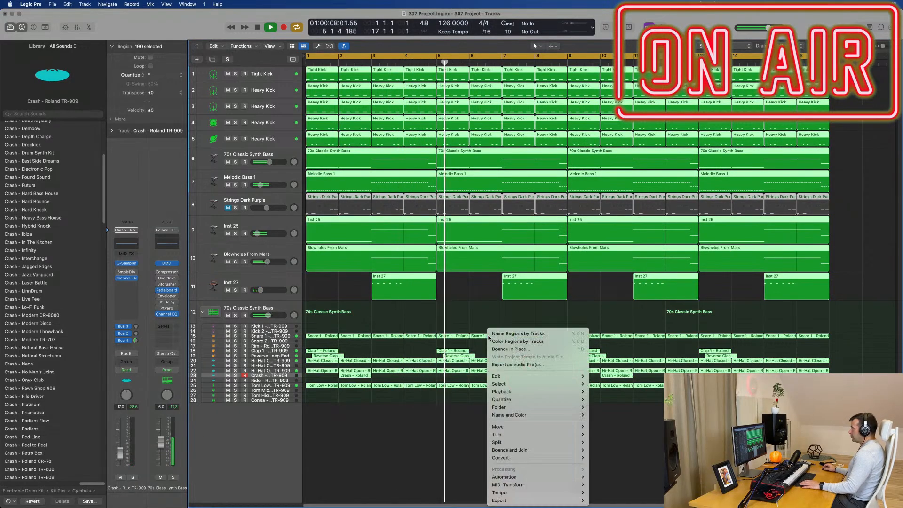
pyautogui.click(516, 341)
pyautogui.click(404, 320)
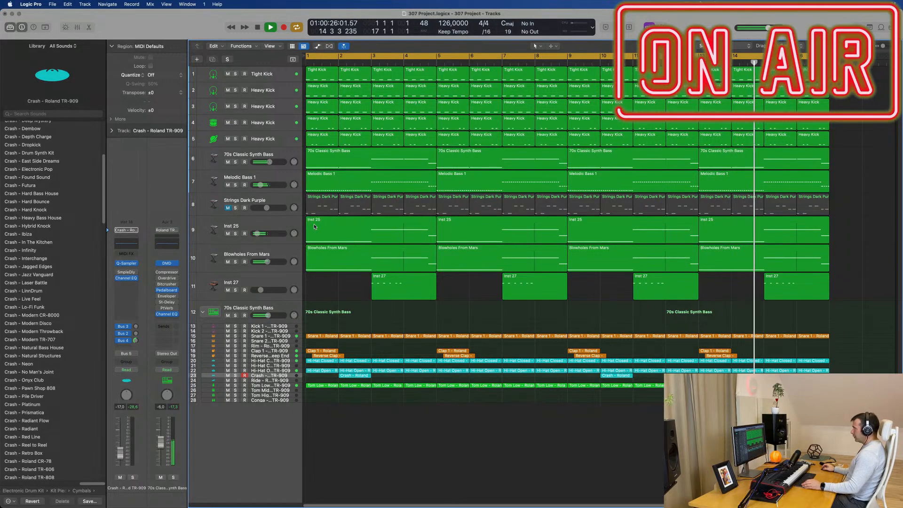
# Repeat all regions once from bar 17 and extend the cycle range to bar 33.
pyautogui.press('super+a')
pyautogui.press('super+r')
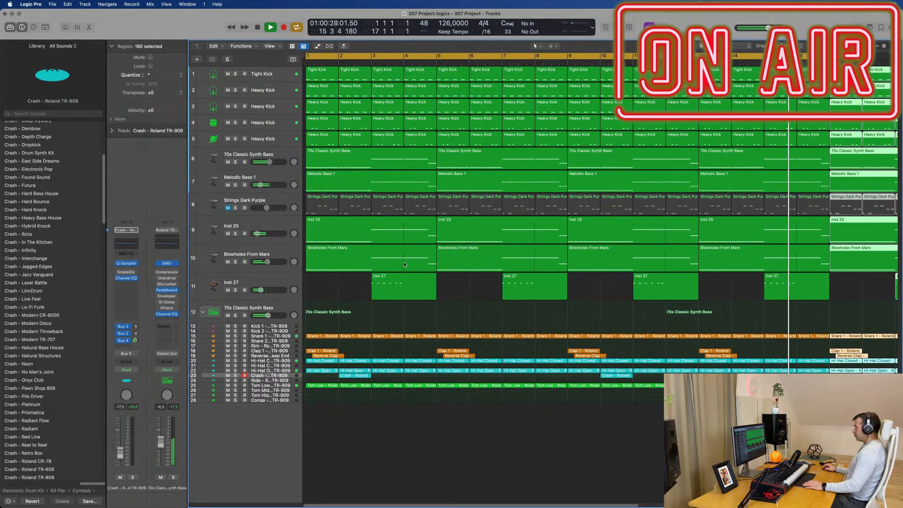
pyautogui.scroll(-5, 540, 344)
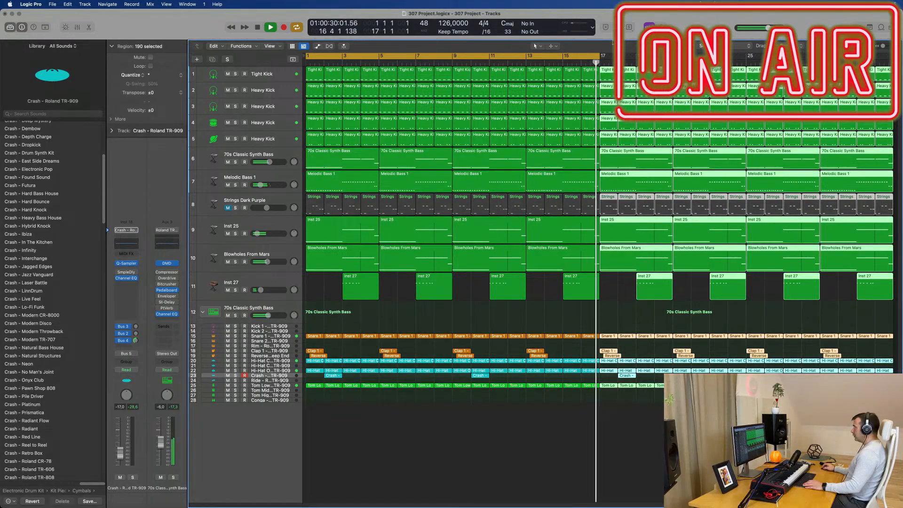
pyautogui.moveTo(600, 55); pyautogui.dragTo(892, 55)
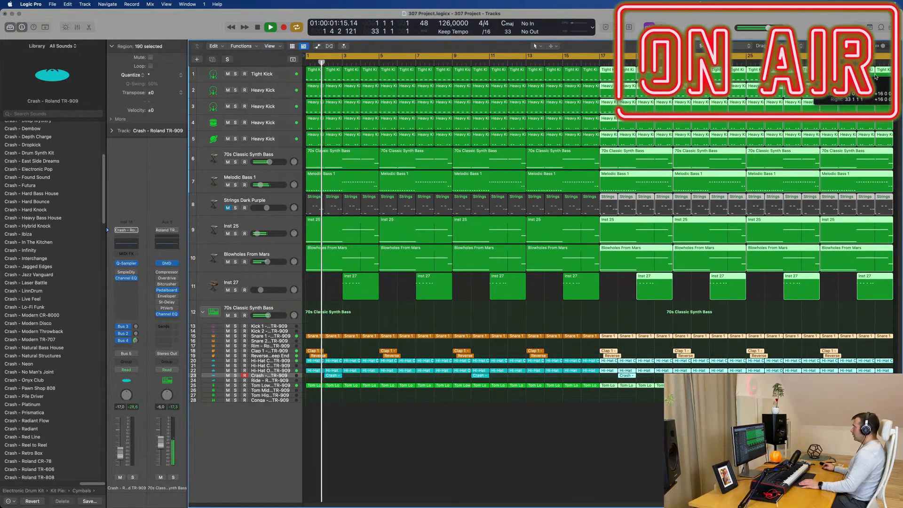
pyautogui.press('space')
pyautogui.press('space')
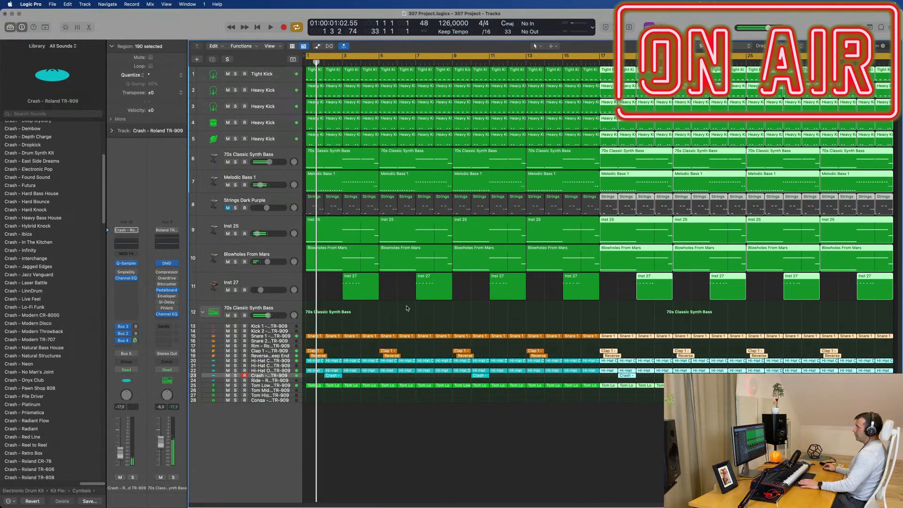
# Delete the Heavy Kick regions in bars 1 to 4 on tracks 2 to 5.
pyautogui.press('space')
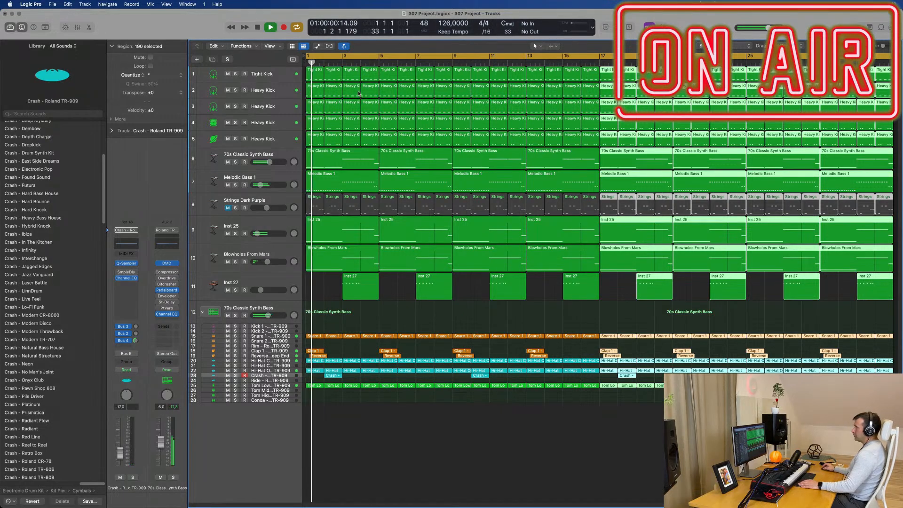
pyautogui.click(314, 89)
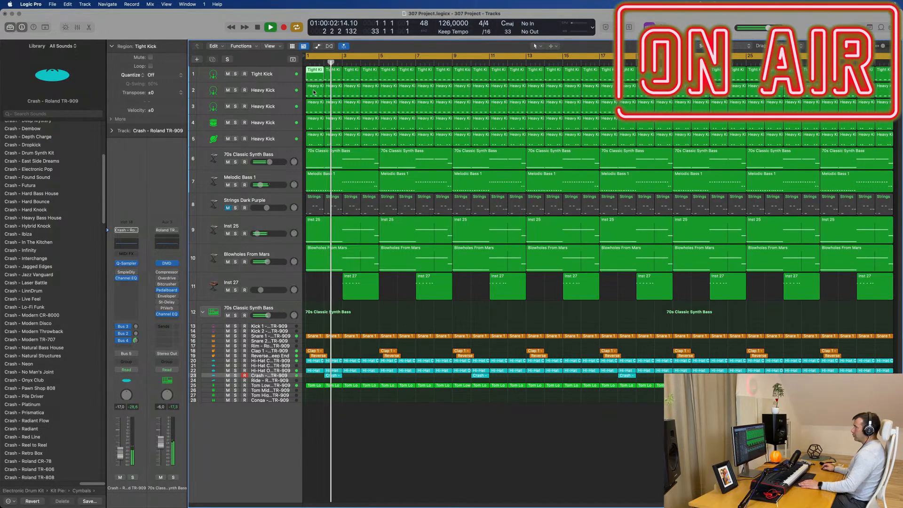
pyautogui.moveTo(314, 92); pyautogui.dragTo(373, 136)
pyautogui.press('Delete')
pyautogui.press('space')
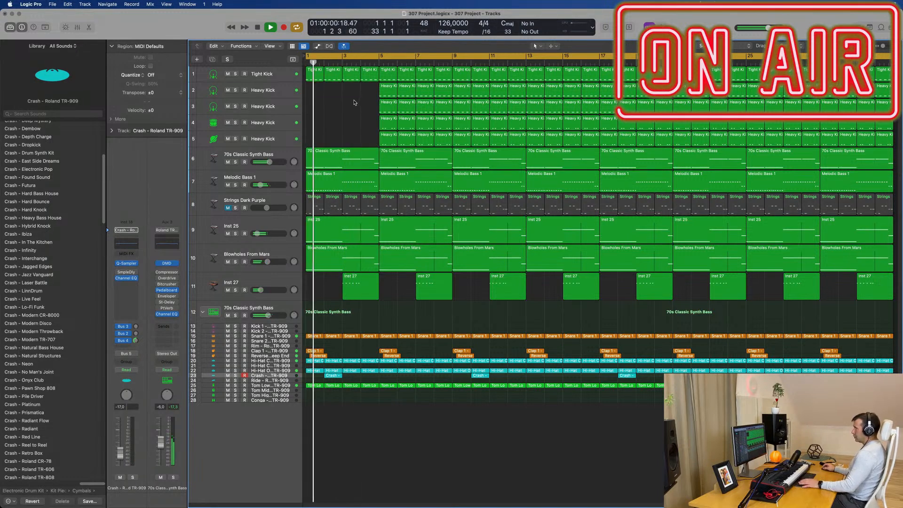
# Replay from the start and briefly audition the Inst 25 track in solo.
pyautogui.press('Return')
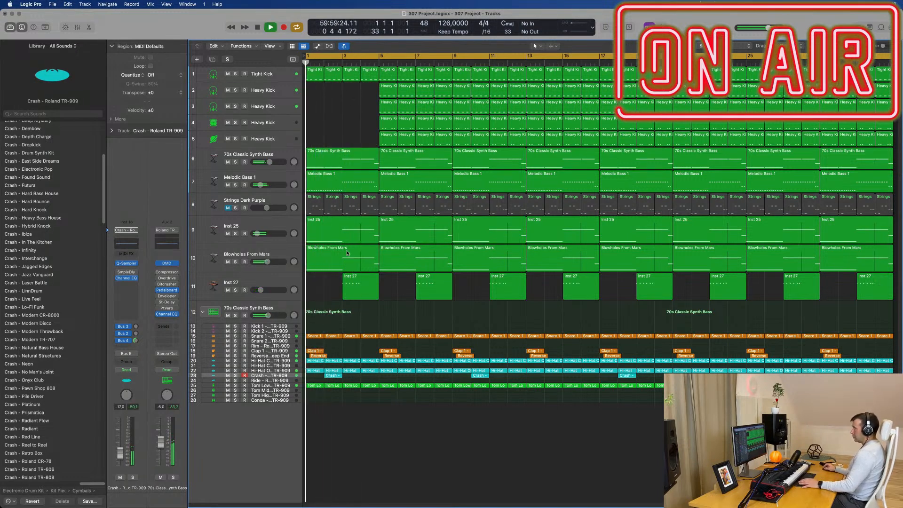
pyautogui.click(236, 234)
pyautogui.click(236, 233)
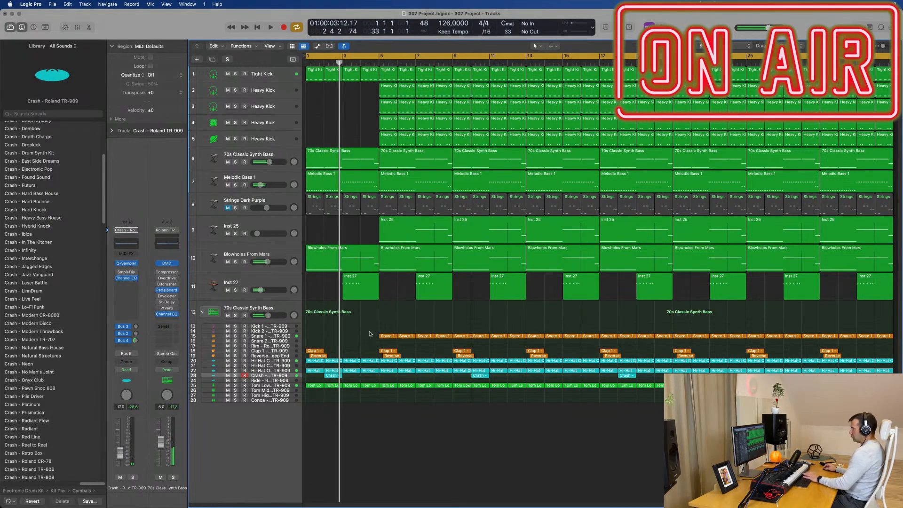
# Delete the Crash region in bar 2 and the Tight Kick, Hi-Hat Closed, Hi-Hat Open and Tom Low regions in bar 4.
pyautogui.click(331, 376)
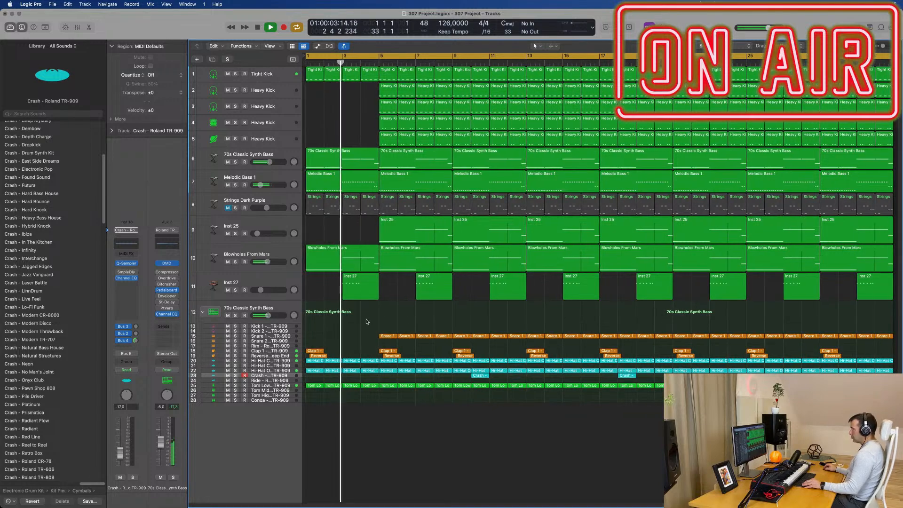
pyautogui.scroll(2, 378, 321)
pyautogui.scroll(-1, 394, 322)
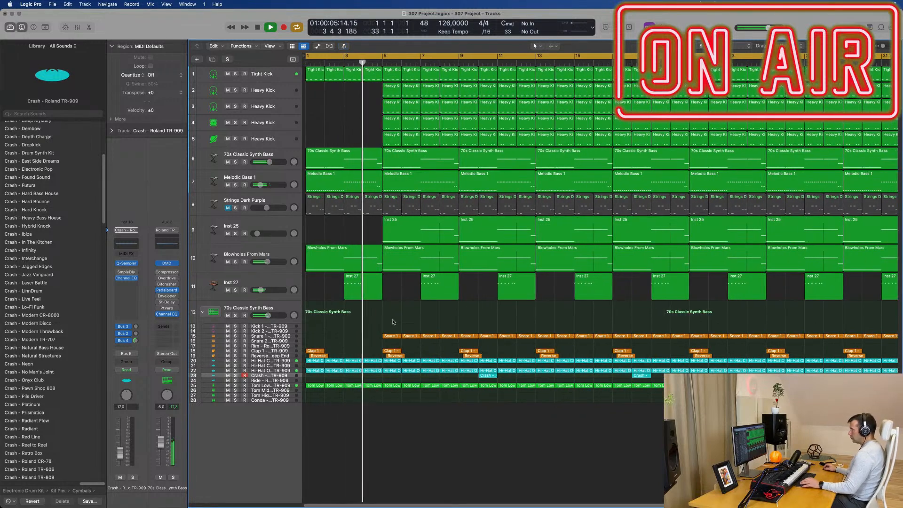
pyautogui.scroll(-1, 398, 317)
pyautogui.press('space')
pyautogui.scroll(2, 376, 316)
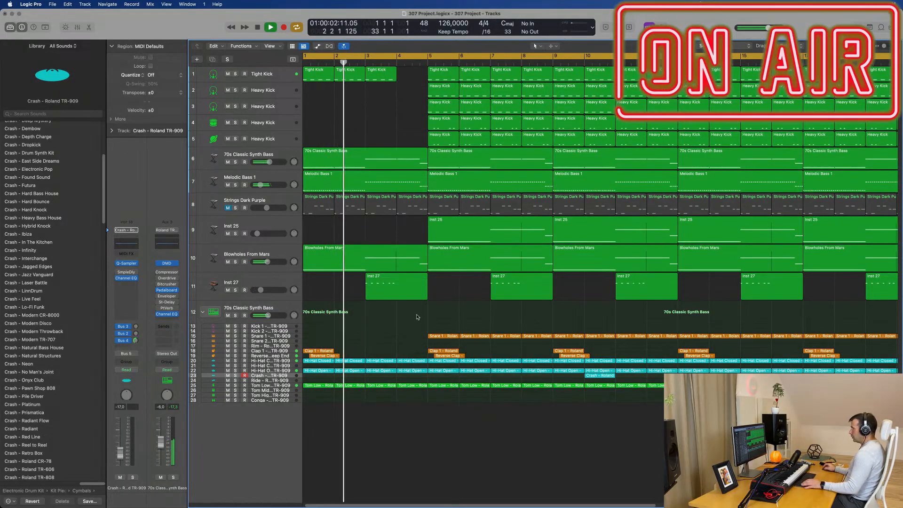
pyautogui.scroll(2, 428, 360)
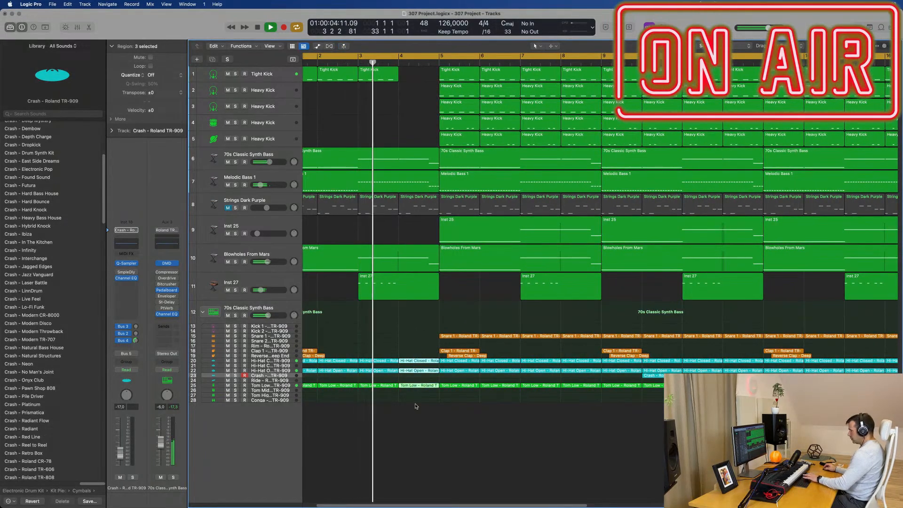
pyautogui.scroll(-2, 392, 374)
pyautogui.scroll(-2, 392, 375)
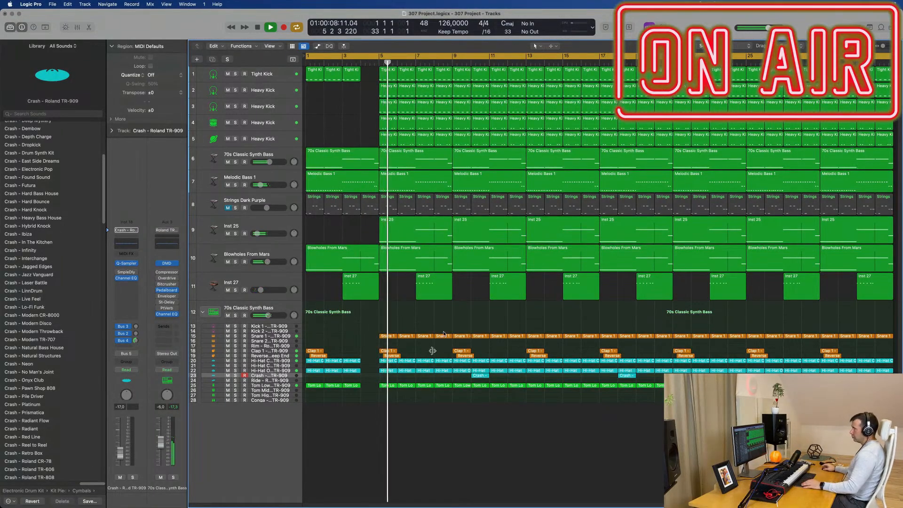
# Delete the muted Strings Dark Purple regions in bars 1 to 8.
pyautogui.scroll(1, 396, 257)
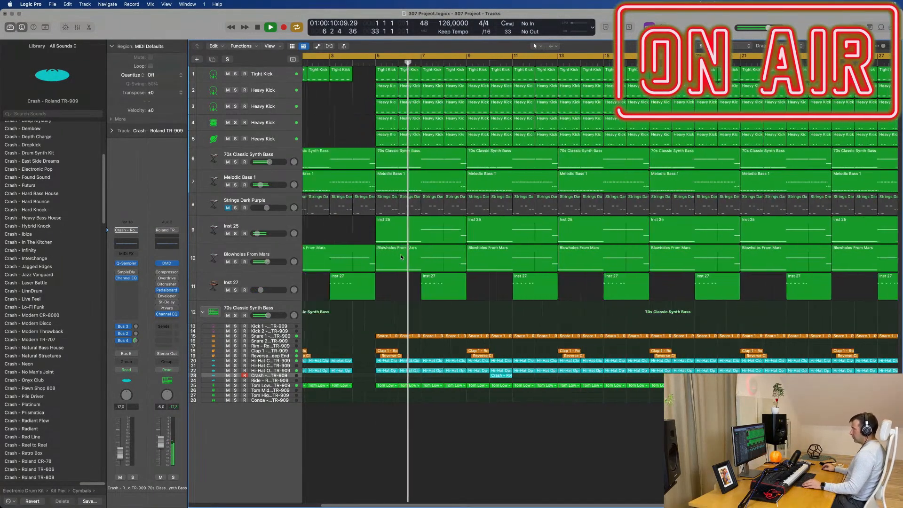
pyautogui.scroll(-1, 407, 265)
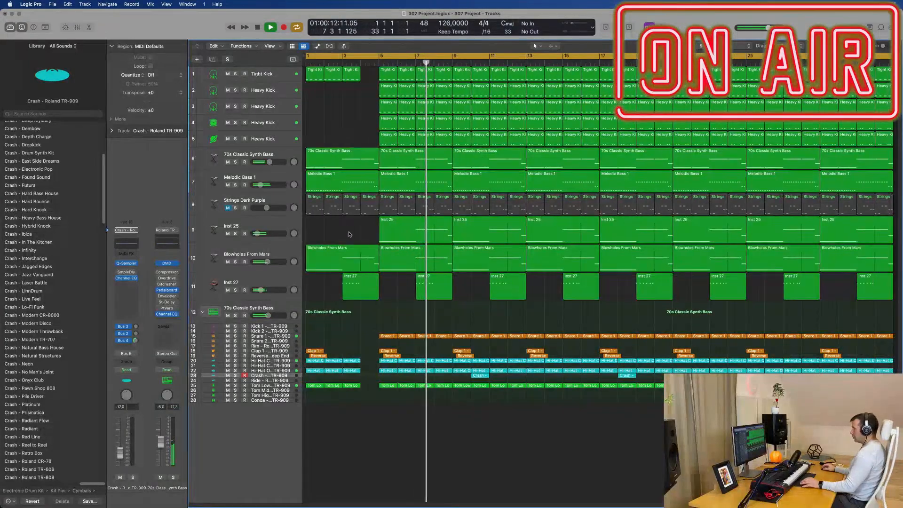
pyautogui.click(318, 209)
pyautogui.press('Delete')
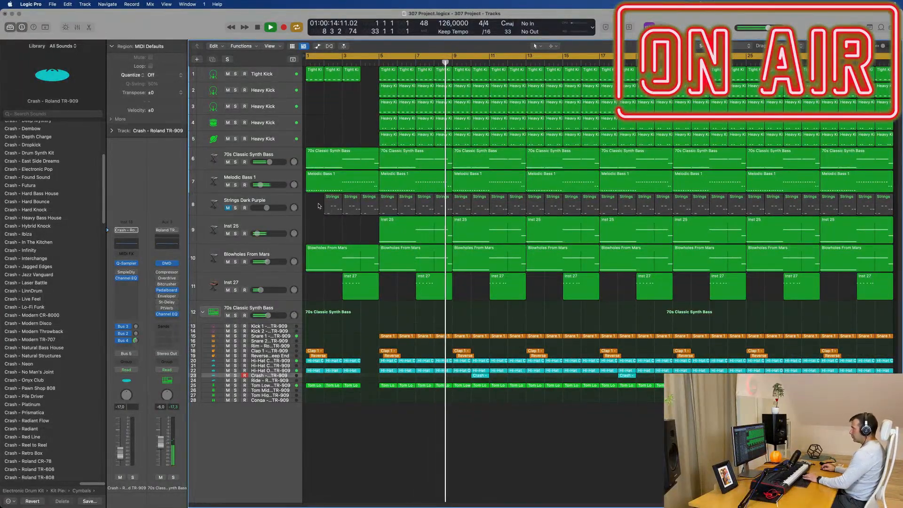
pyautogui.moveTo(318, 204); pyautogui.dragTo(442, 212)
pyautogui.press('Delete')
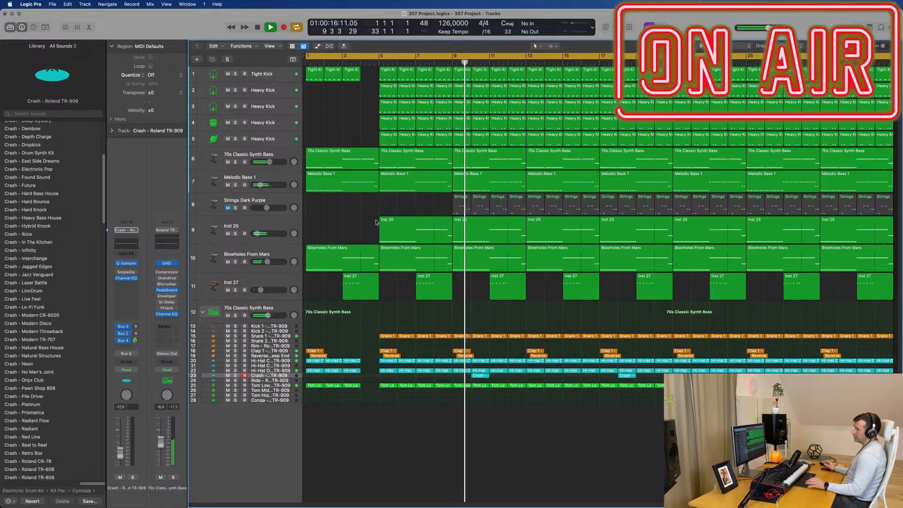